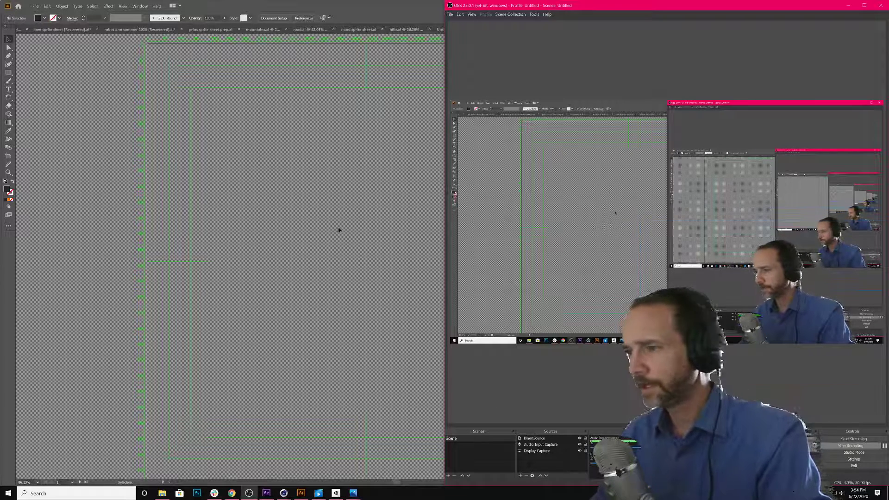
# Bring the monarch top.jpg image from its project folder in File Explorer into the monarch document's reference layer
pyautogui.click(162, 493)
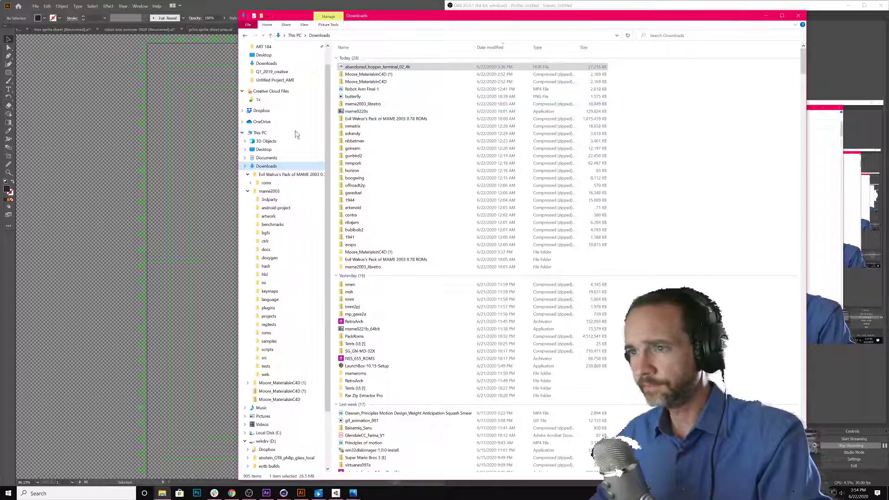
pyautogui.click(282, 75)
pyautogui.moveTo(357, 58); pyautogui.dragTo(199, 151)
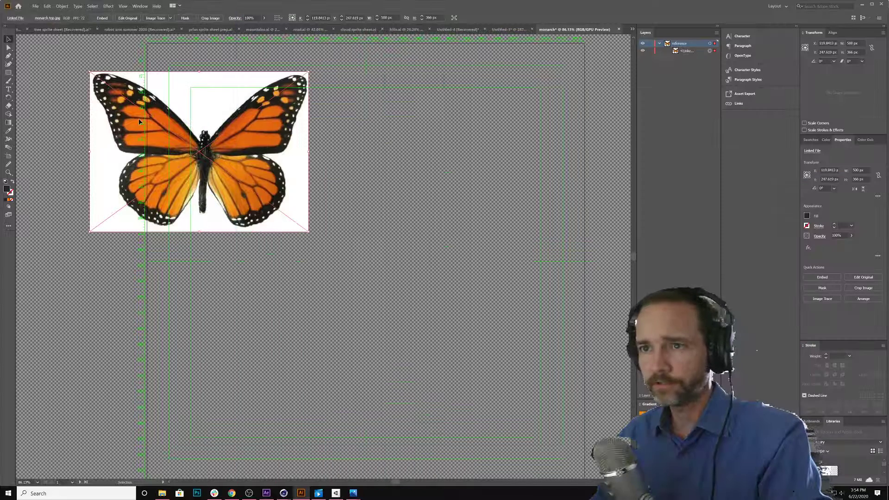
# Enlarge the butterfly image proportionally to about 993 by 727 px and position its body slightly beyond the artboard's vertical centre guide
pyautogui.moveTo(380, 310); pyautogui.dragTo(380, 310)
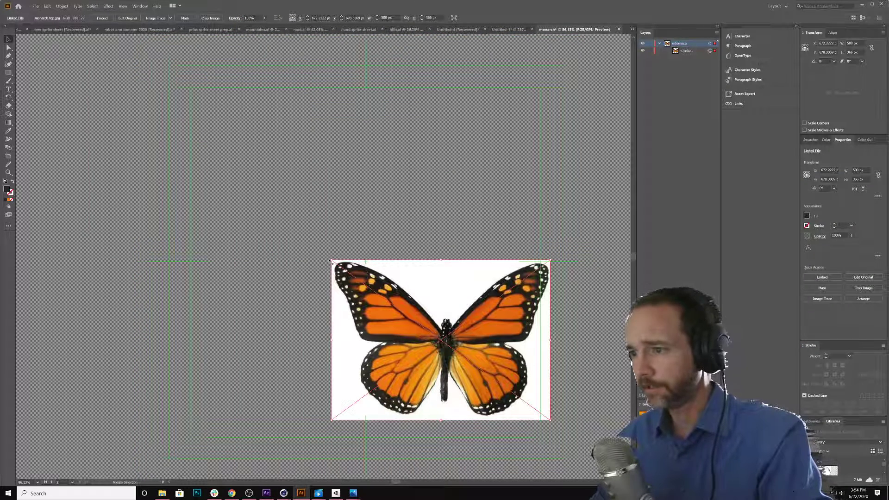
pyautogui.moveTo(332, 261); pyautogui.dragTo(142, 122)
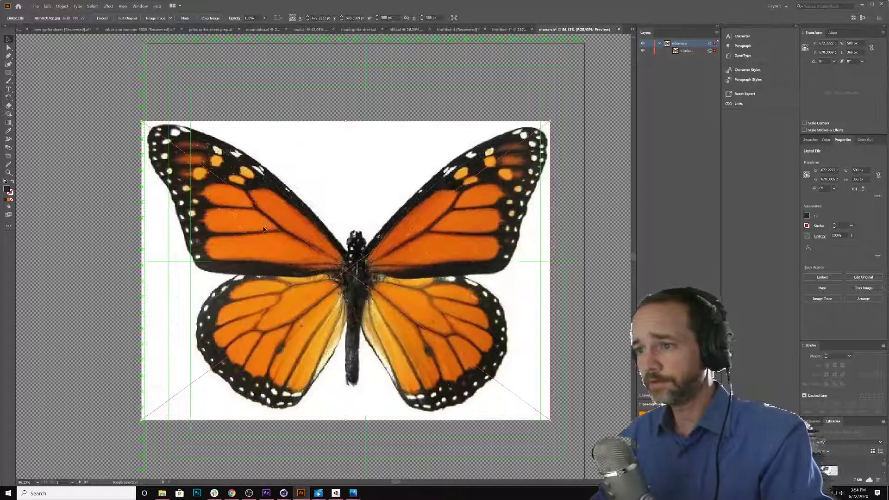
pyautogui.moveTo(250, 226); pyautogui.dragTo(316, 200)
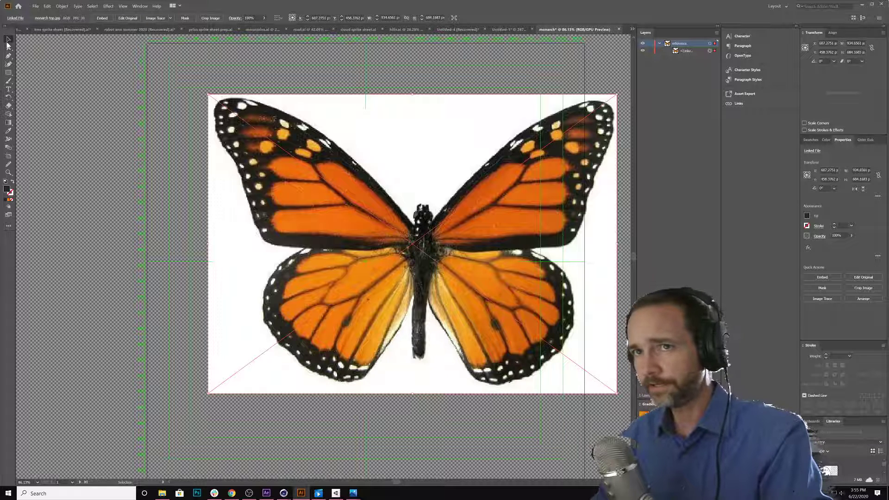
pyautogui.moveTo(291, 182); pyautogui.dragTo(303, 215)
pyautogui.moveTo(223, 130); pyautogui.dragTo(196, 111)
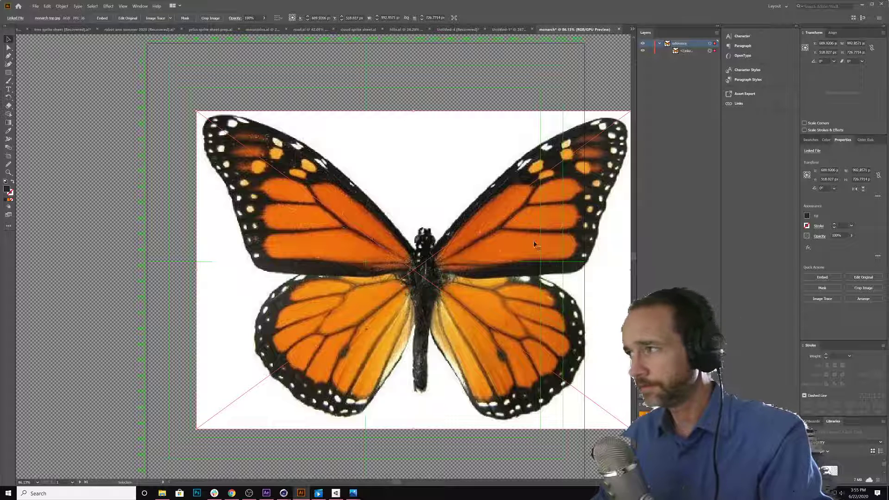
# Create a new layer above the reference layer and name it "color reference"
pyautogui.hotkey('ctrl', 'l')
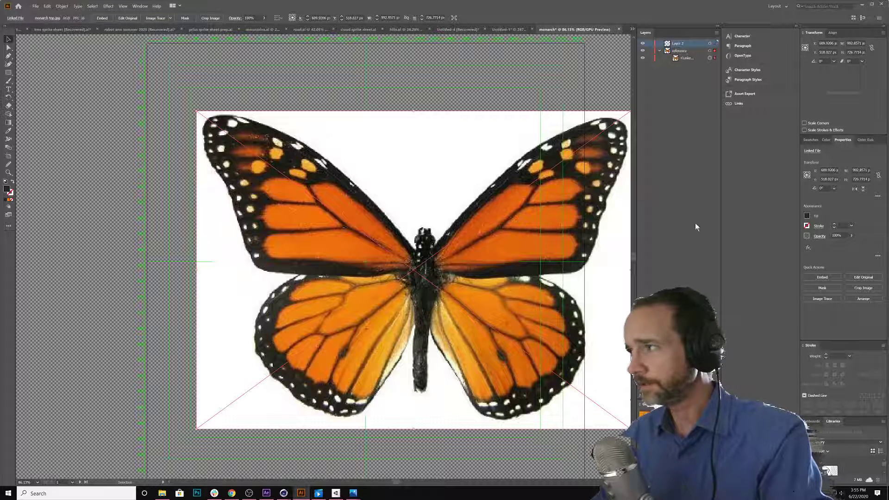
pyautogui.doubleClick(679, 43)
pyautogui.write('color')
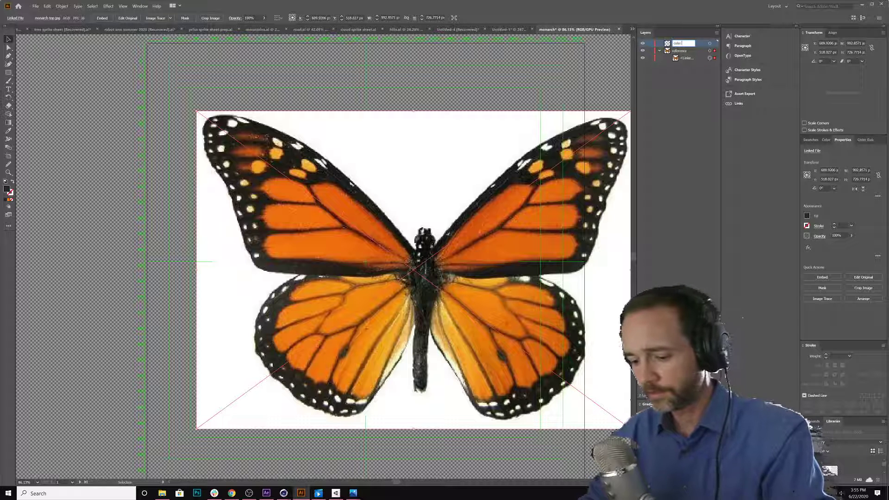
pyautogui.write(' reference')
pyautogui.press('Return')
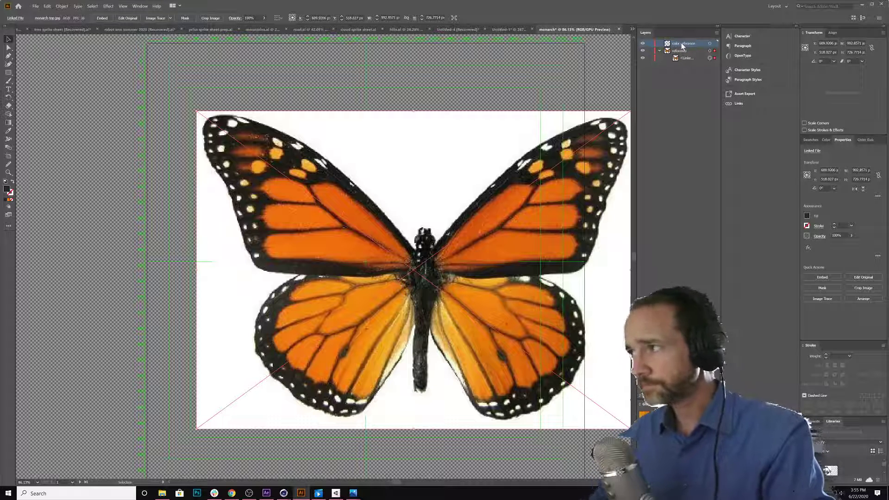
# Draw a rectangle about 136 by 117 px beside the artboard and fill it with a brown gradient swatch
pyautogui.click(8, 73)
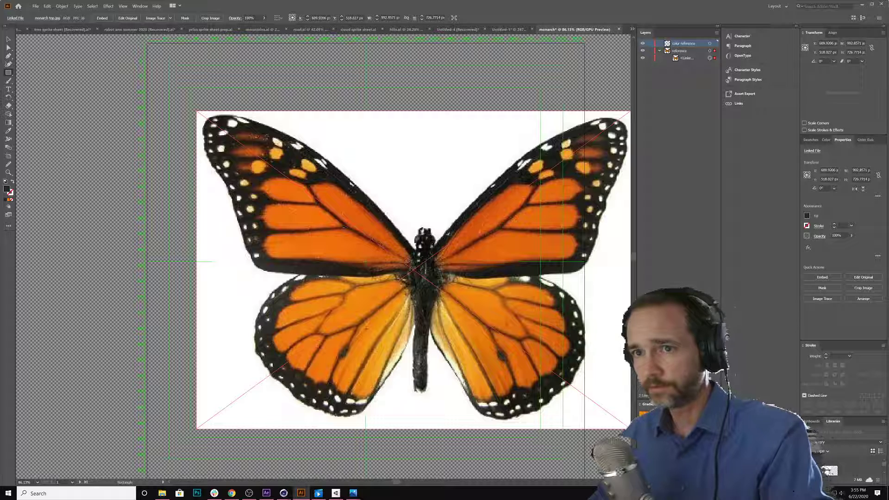
pyautogui.moveTo(70, 159); pyautogui.dragTo(130, 209)
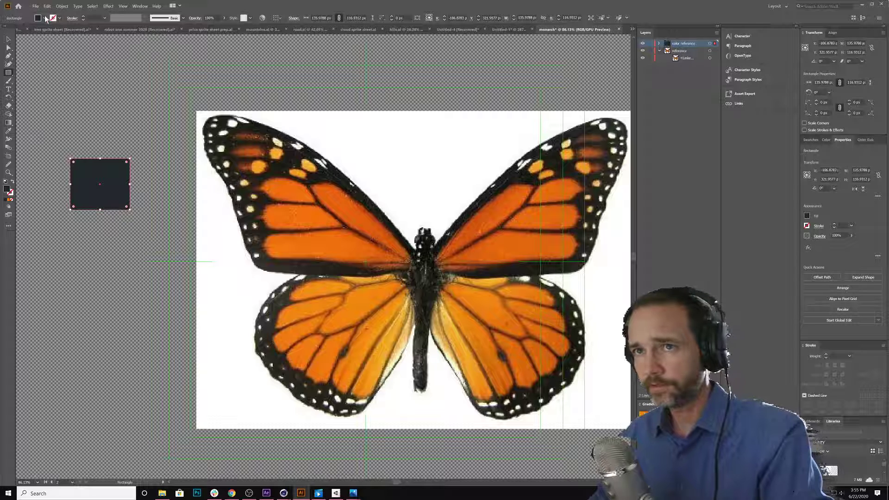
pyautogui.click(45, 18)
pyautogui.click(13, 47)
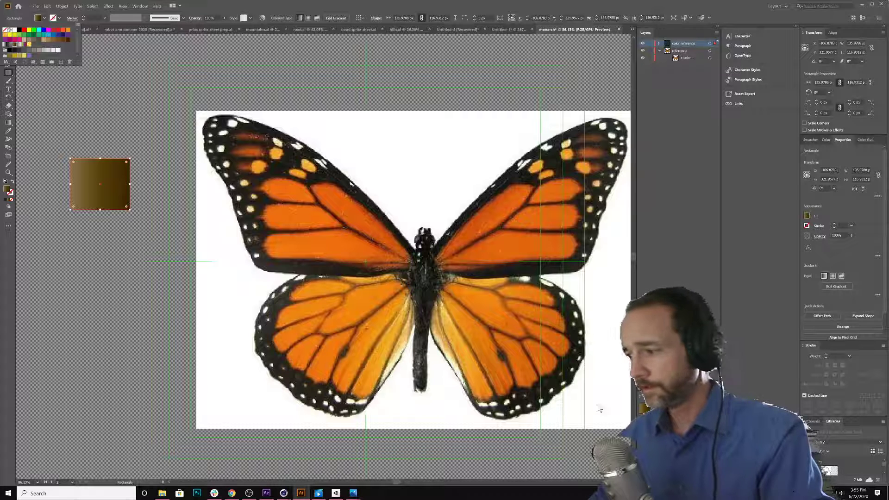
pyautogui.press('Escape')
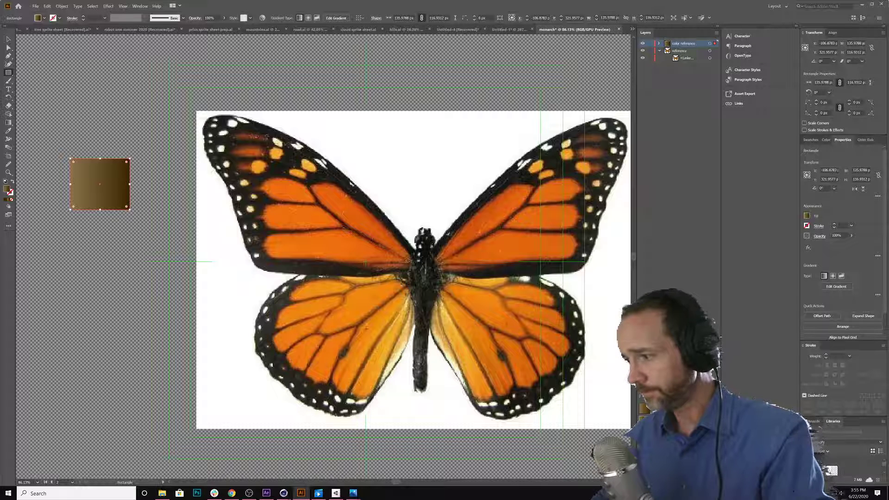
# Recolour the rectangle's gradient stops with dark orange from the upper wing and light orange from the lower wing
pyautogui.press('g')
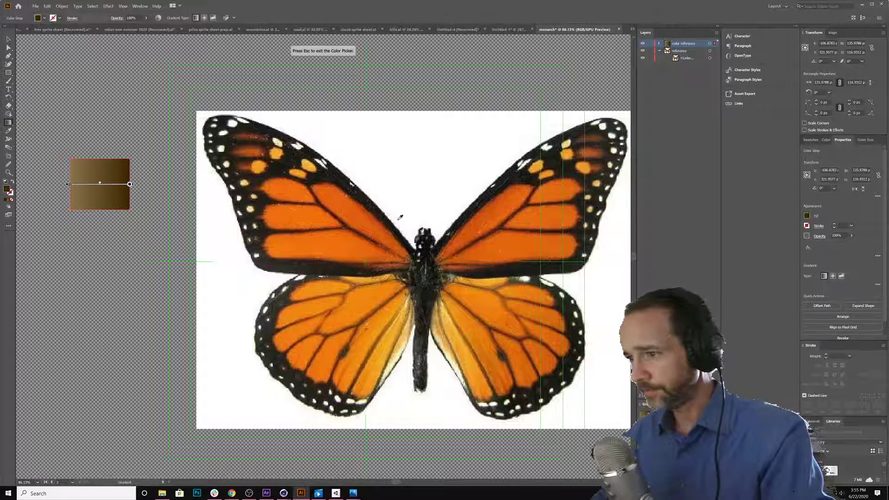
pyautogui.click(392, 239)
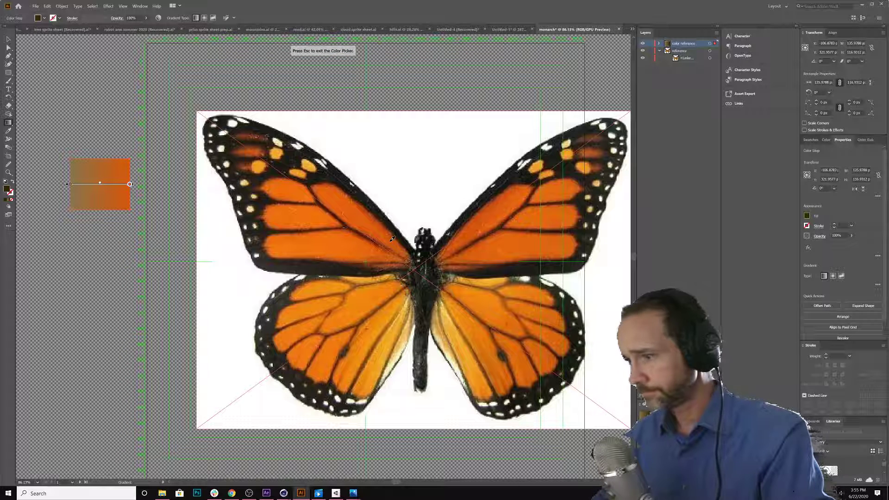
pyautogui.press('Escape')
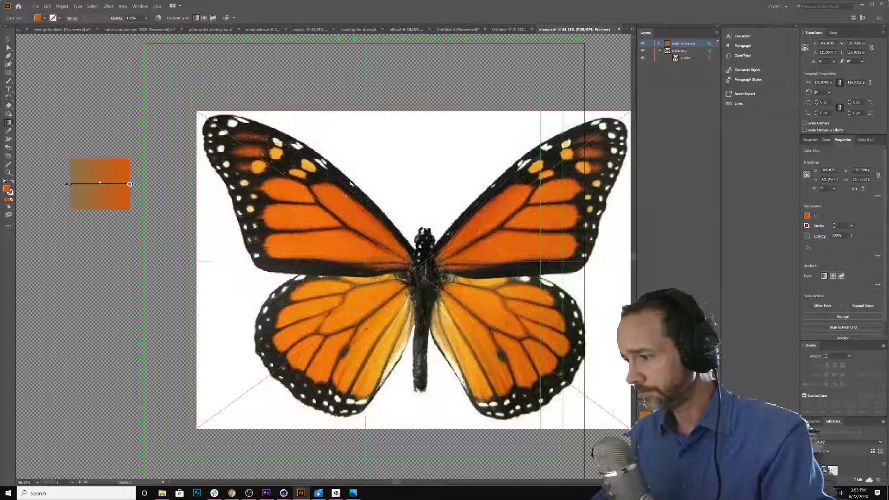
pyautogui.click(373, 376)
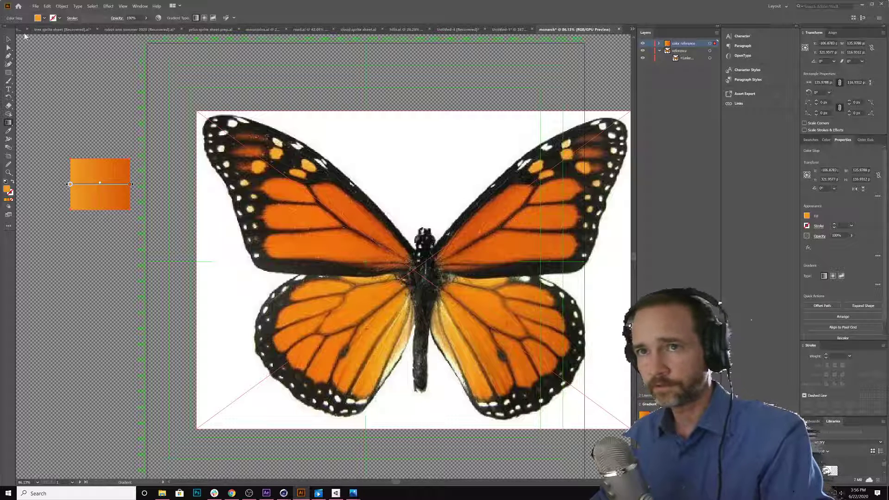
# Draw a smaller rectangle about 94 by 42 px above the gradient swatch and fill it with near-black sampled from the wing
pyautogui.click(9, 73)
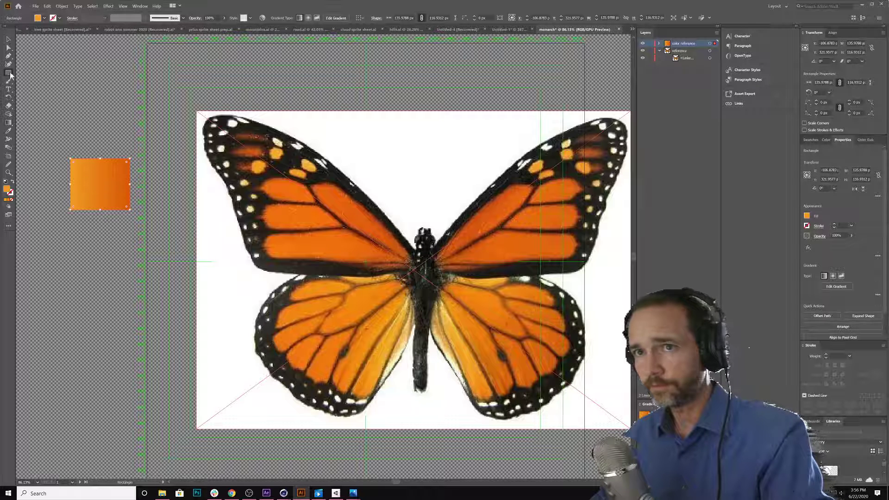
pyautogui.moveTo(76, 98); pyautogui.dragTo(117, 116)
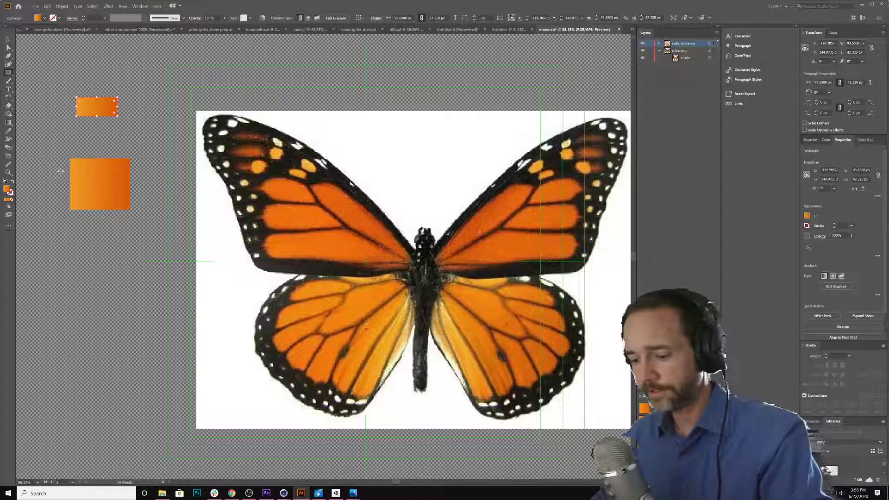
pyautogui.press('i')
pyautogui.click(286, 164)
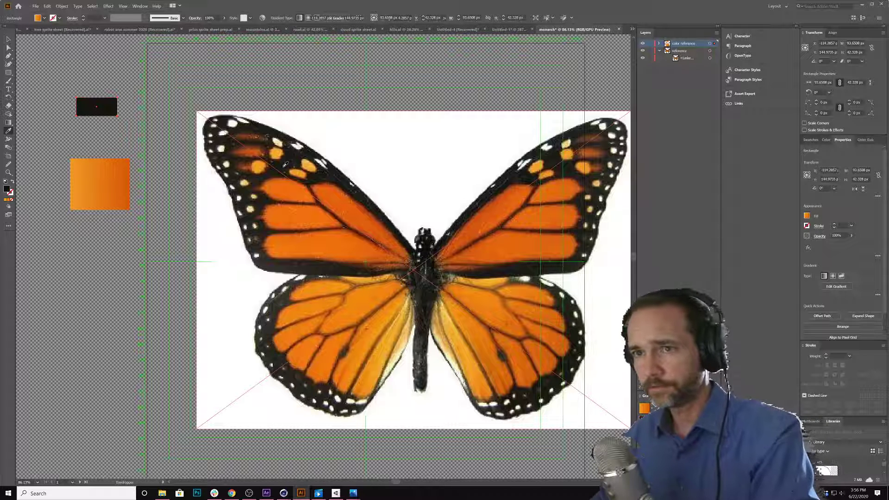
pyautogui.click(293, 263)
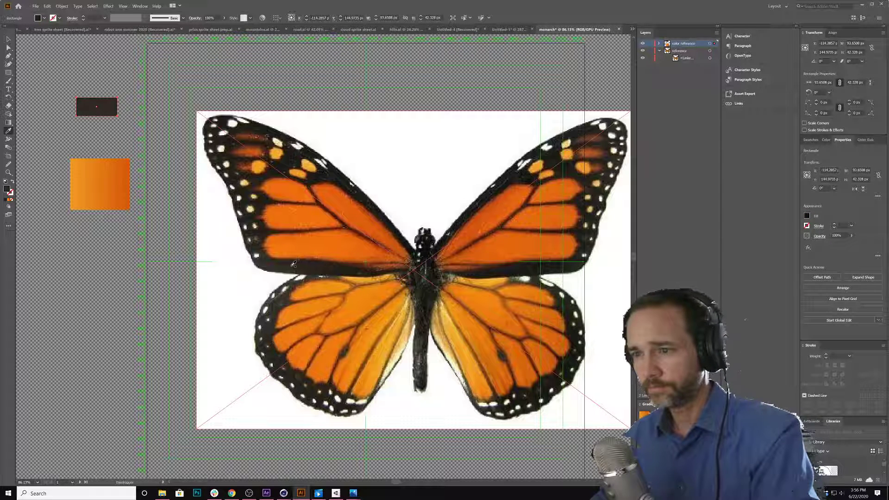
pyautogui.click(277, 161)
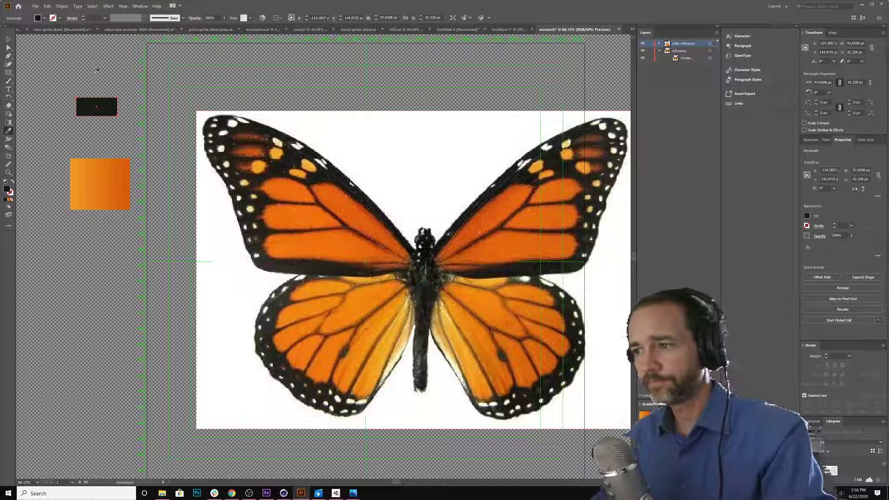
pyautogui.click(8, 39)
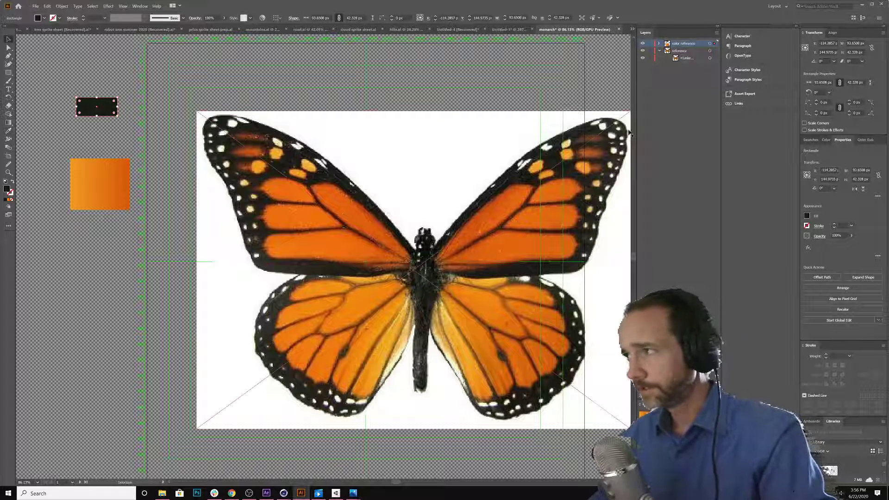
pyautogui.click(667, 57)
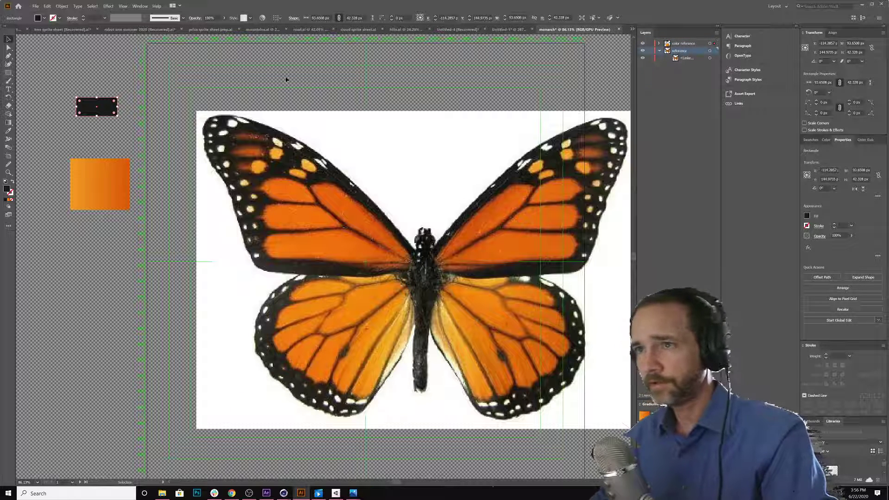
pyautogui.click(224, 19)
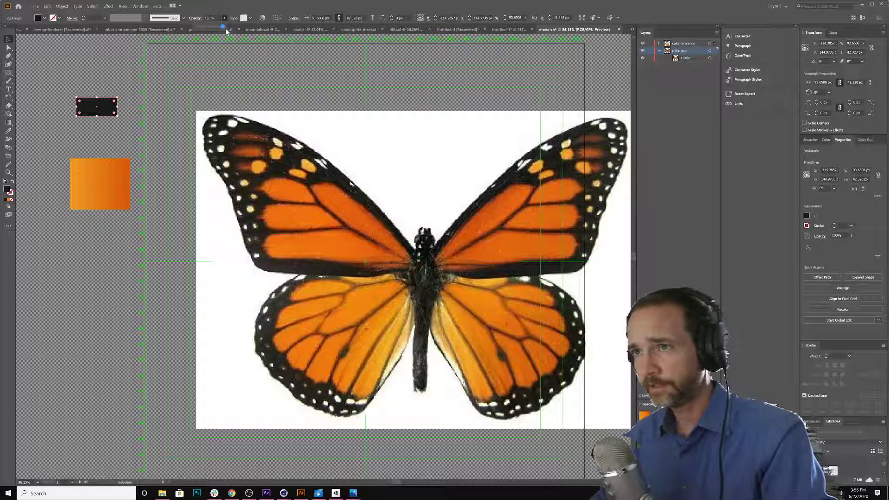
pyautogui.click(218, 19)
pyautogui.click(224, 18)
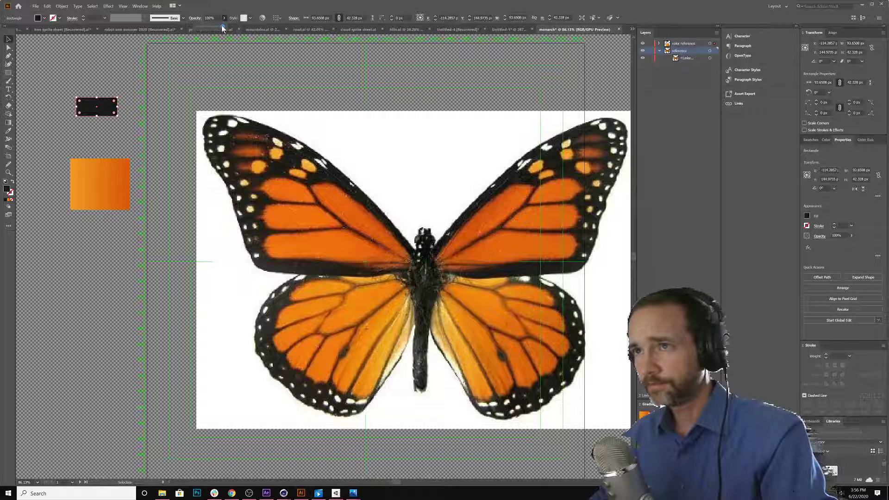
pyautogui.moveTo(223, 27); pyautogui.dragTo(204, 30)
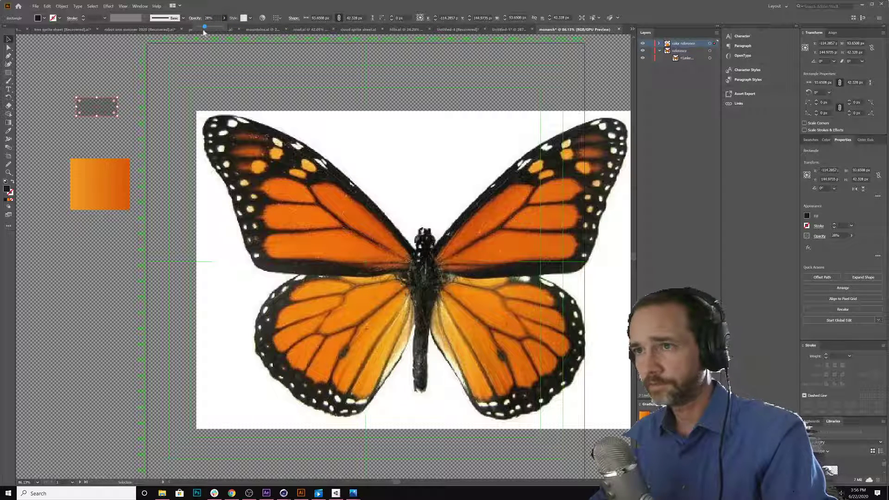
pyautogui.press('a')
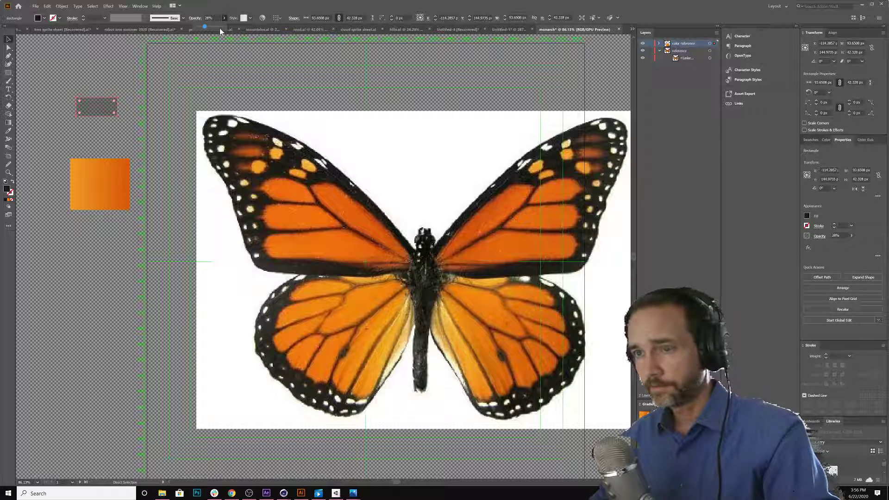
pyautogui.moveTo(209, 28); pyautogui.dragTo(246, 33)
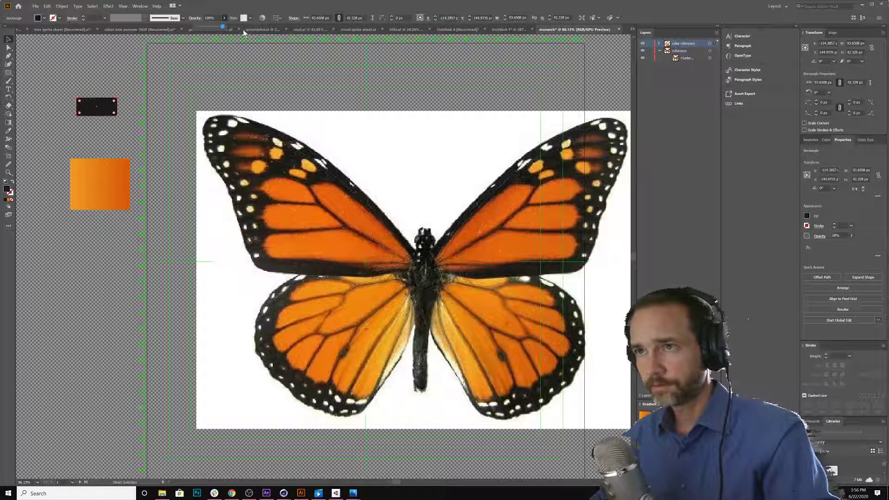
pyautogui.press('v')
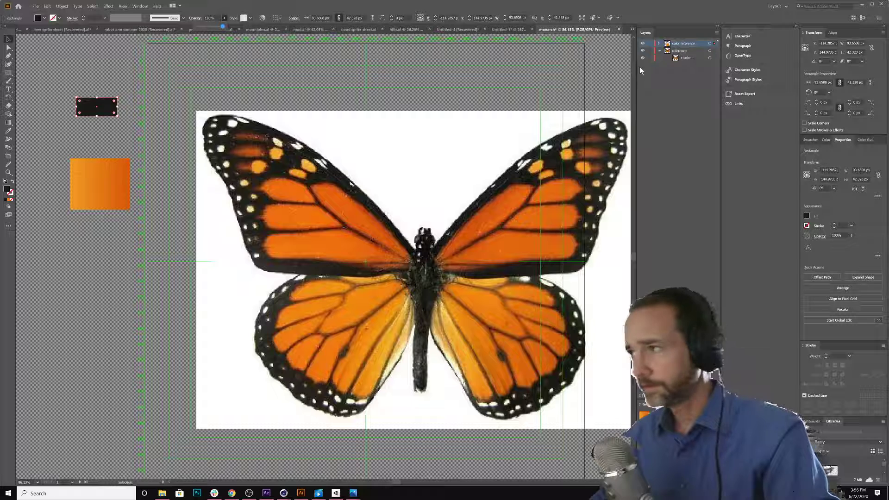
# Lower the reference layer's opacity to 17% and lock the layer
pyautogui.click(709, 51)
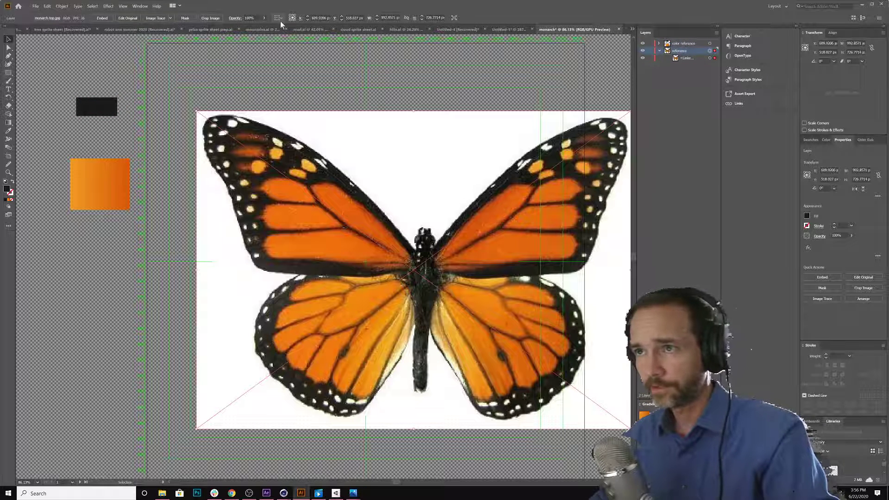
pyautogui.click(264, 18)
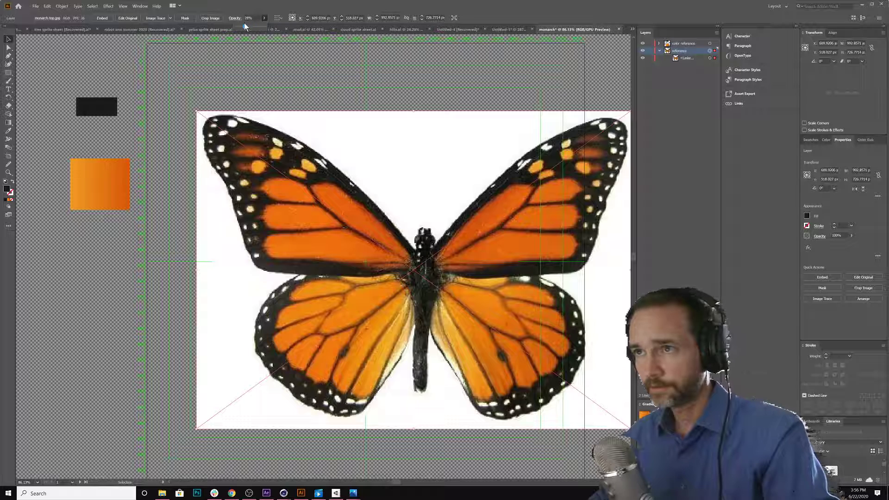
pyautogui.moveTo(245, 27); pyautogui.dragTo(242, 27)
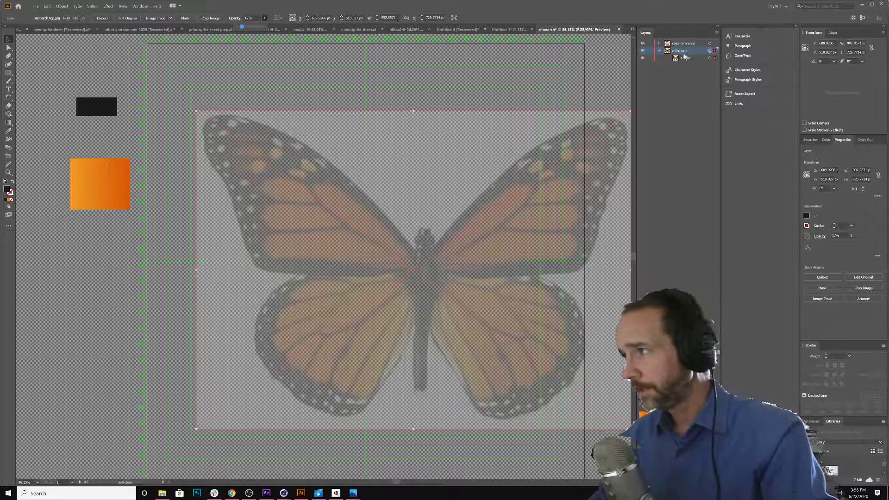
pyautogui.click(649, 51)
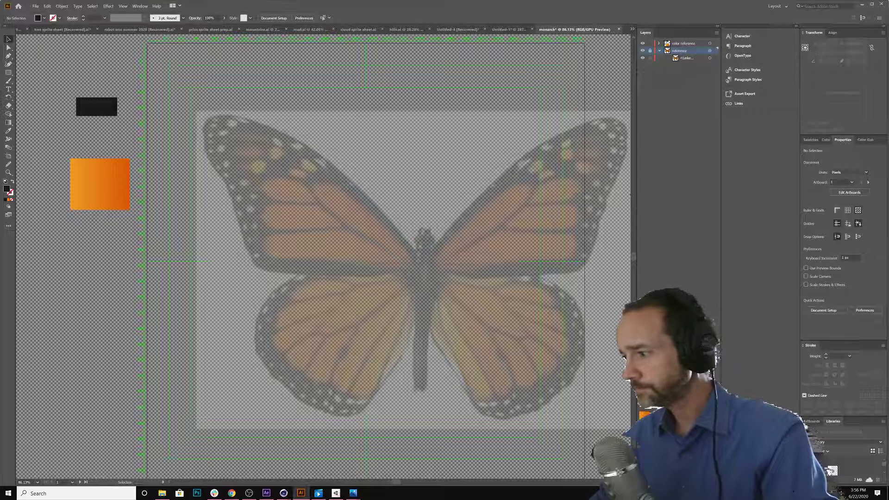
# Add a new layer and trace the left upper wing's leading edge and rounded tip with the Curvature tool
pyautogui.hotkey('ctrl', 'l')
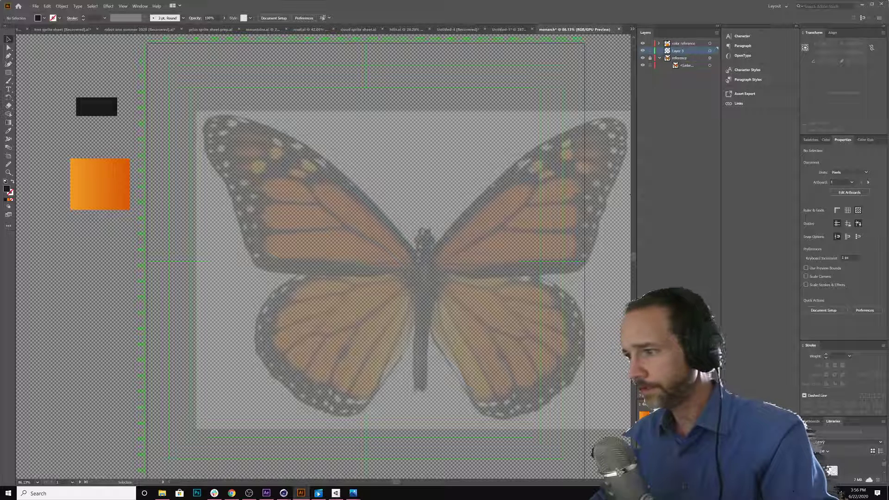
pyautogui.click(8, 56)
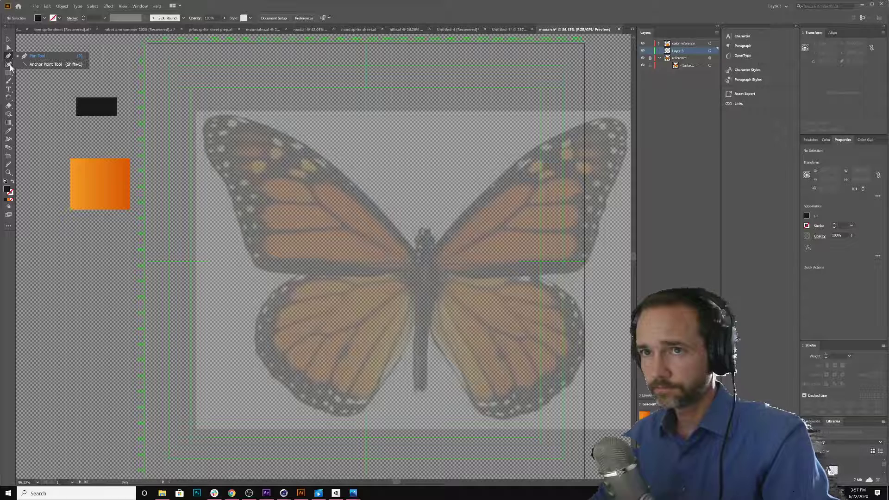
pyautogui.click(9, 66)
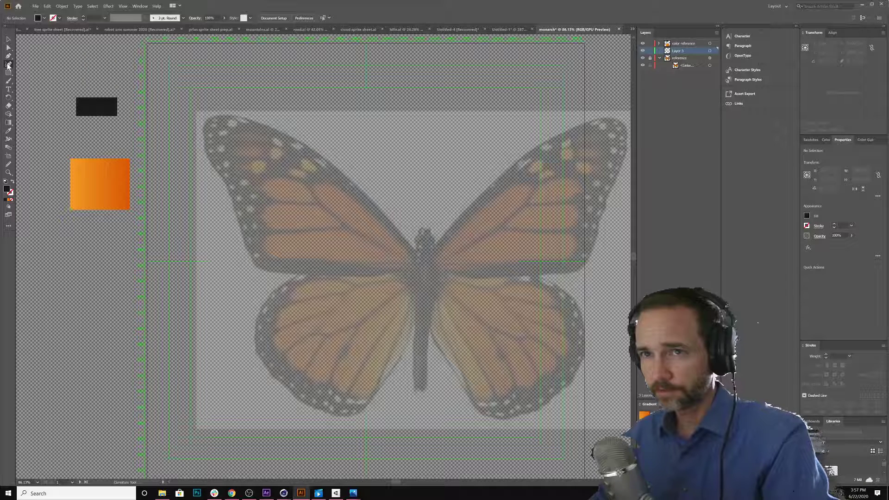
pyautogui.click(415, 251)
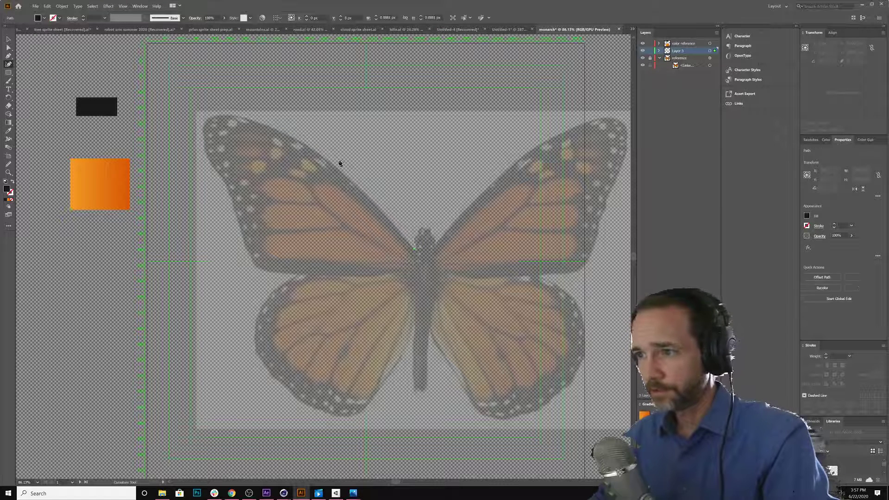
pyautogui.click(312, 149)
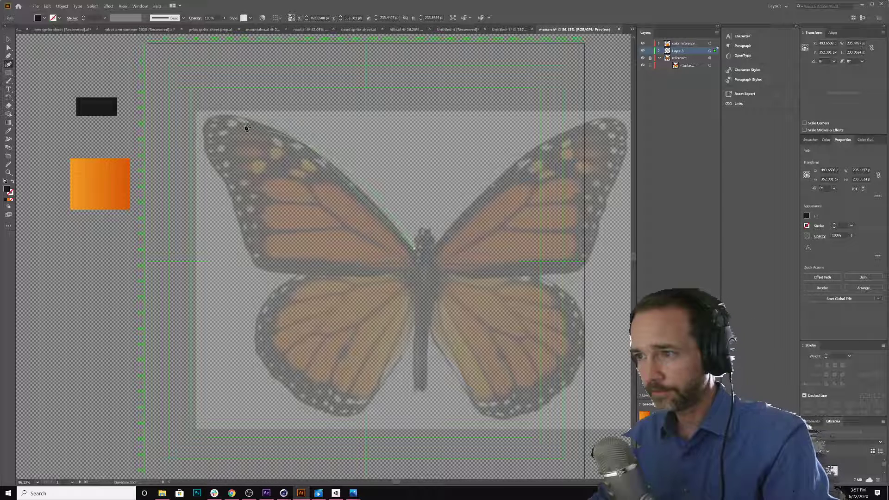
pyautogui.click(212, 117)
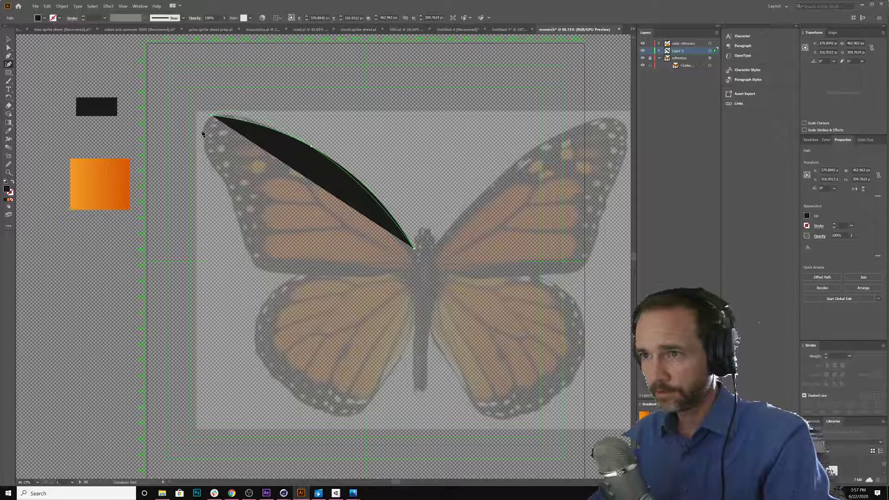
pyautogui.click(205, 146)
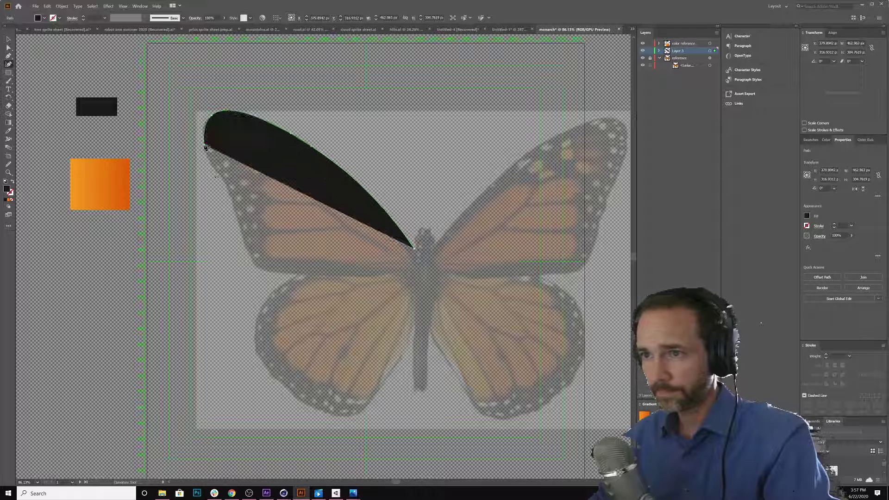
pyautogui.click(227, 184)
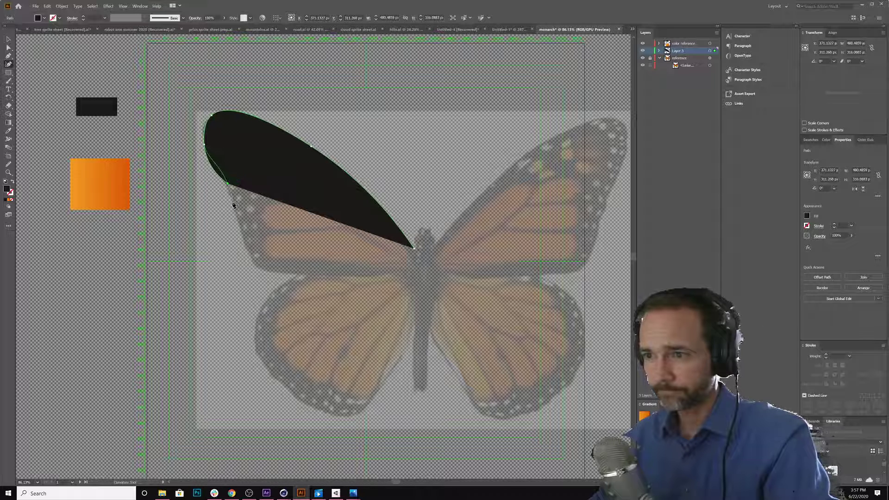
# Continue the outline down the left upper wing's scalloped outer edge to its lower corner
pyautogui.click(234, 202)
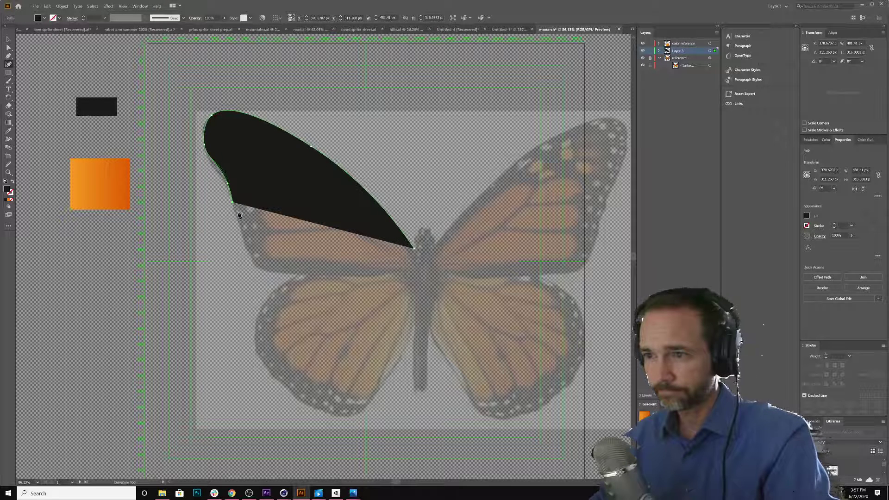
pyautogui.click(238, 213)
pyautogui.click(240, 232)
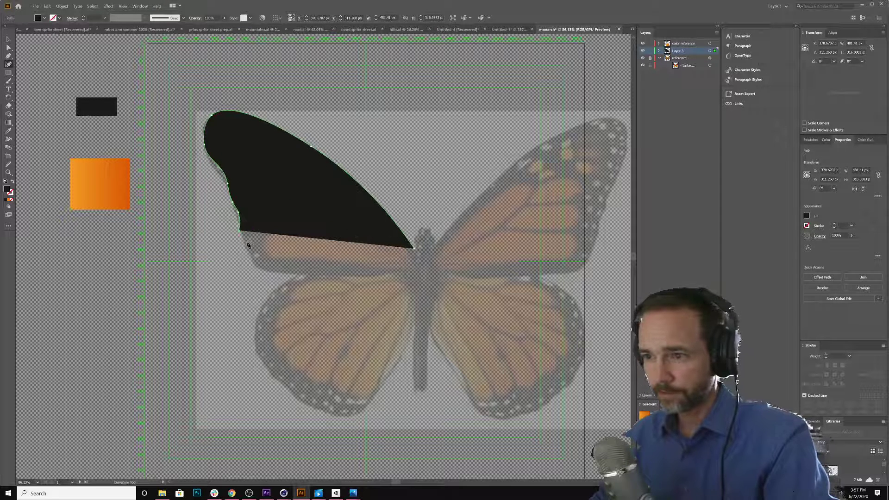
pyautogui.click(248, 246)
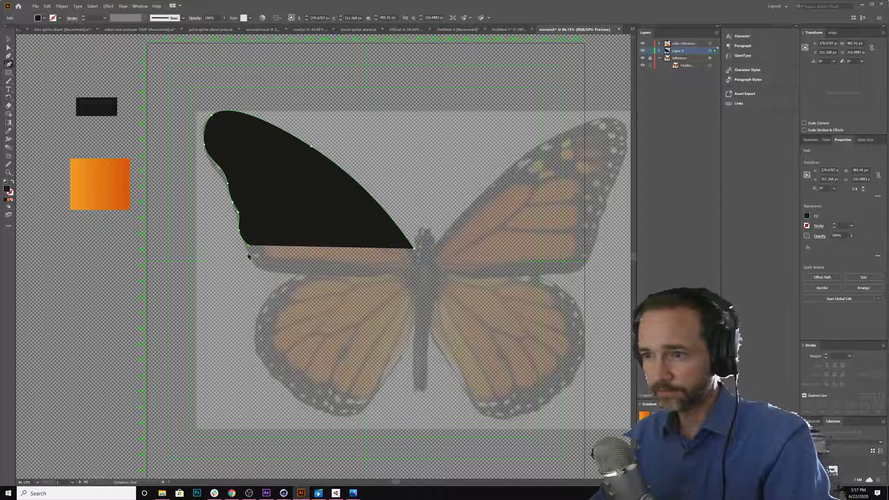
pyautogui.click(254, 260)
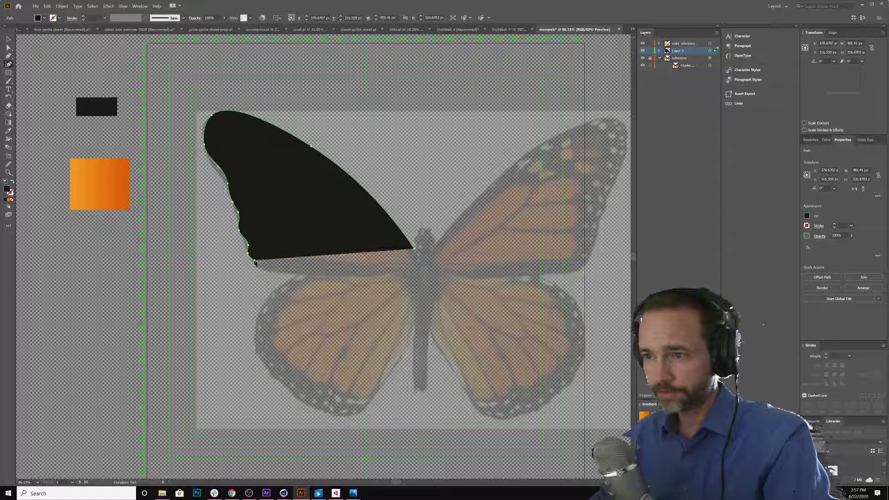
pyautogui.click(255, 267)
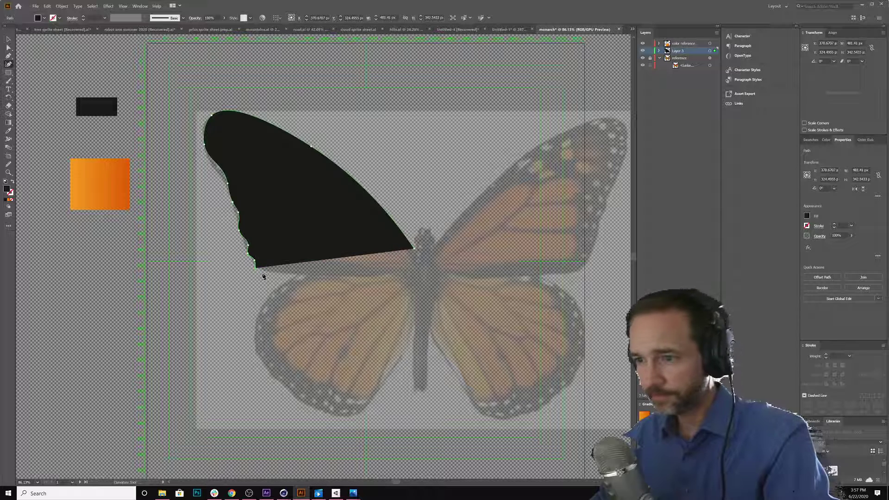
# Extend the outline along the upper wing's lower edge to the notch where it meets the lower wing
pyautogui.click(295, 277)
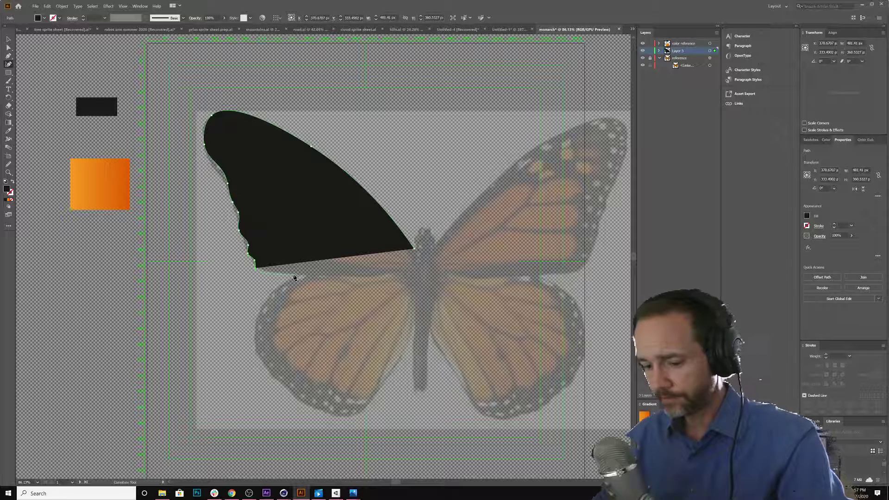
pyautogui.click(295, 268)
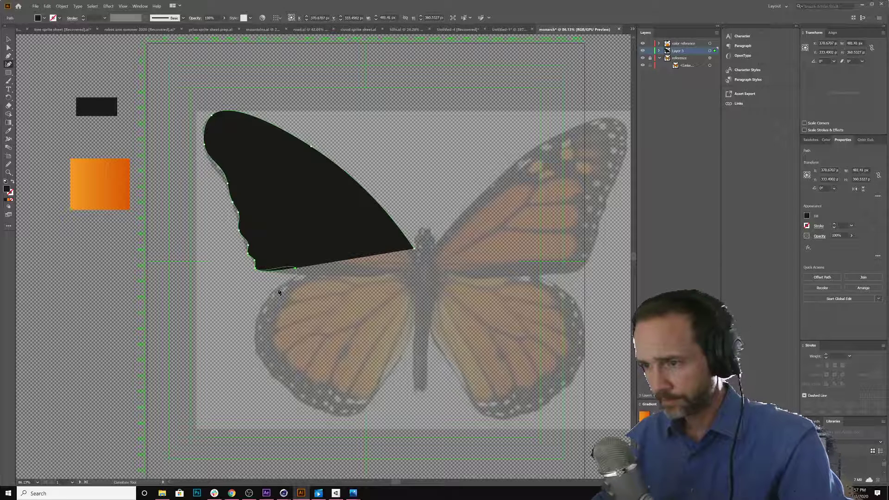
pyautogui.hotkey('ctrl', 'z')
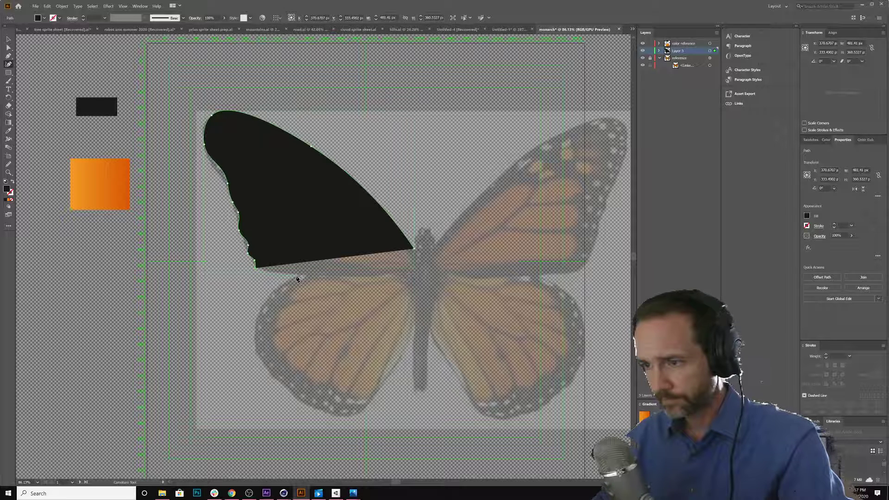
pyautogui.click(297, 277)
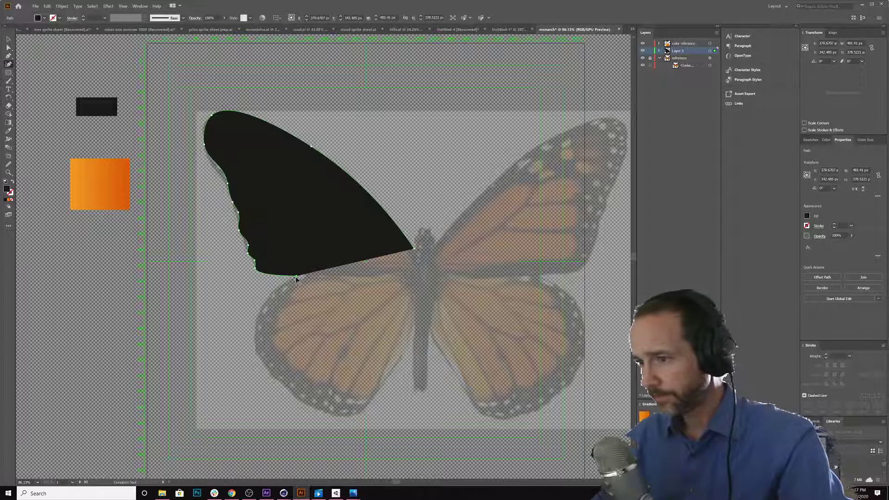
# Trace the left lower wing's rounded outer side and scalloped bottom edge as part of the same outline
pyautogui.click(255, 352)
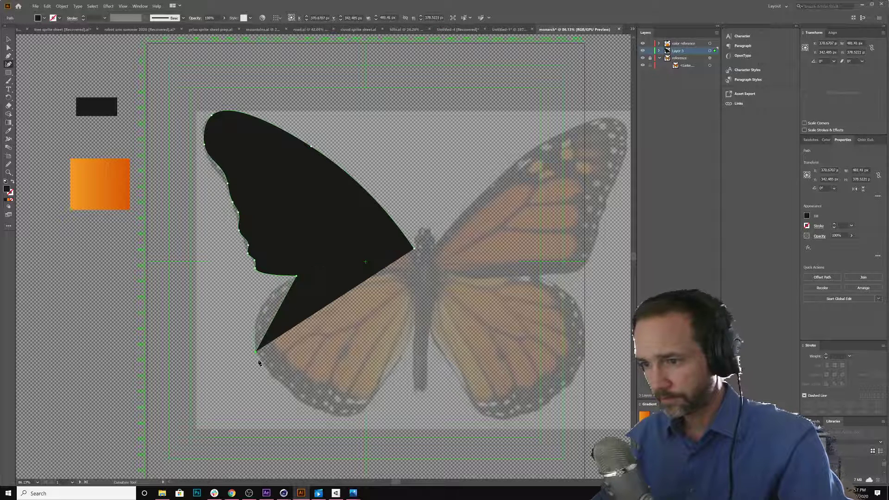
pyautogui.click(283, 385)
pyautogui.click(294, 394)
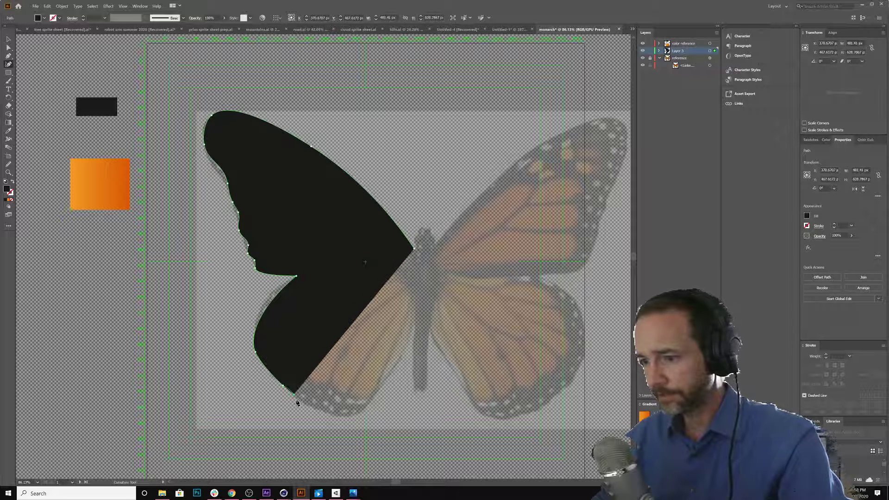
pyautogui.click(314, 402)
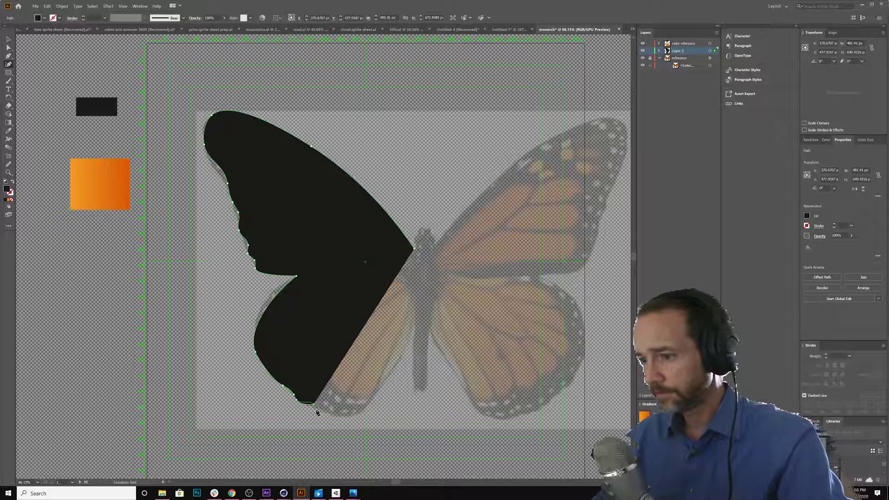
pyautogui.click(316, 408)
pyautogui.click(336, 415)
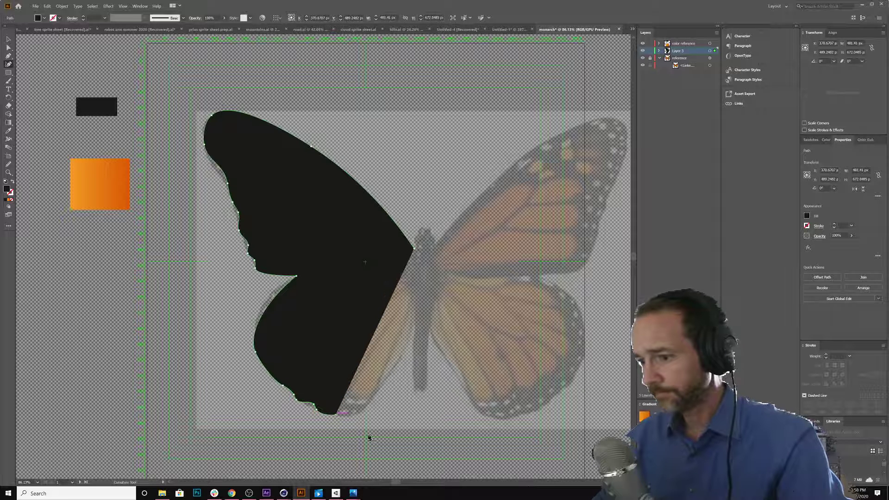
pyautogui.click(358, 413)
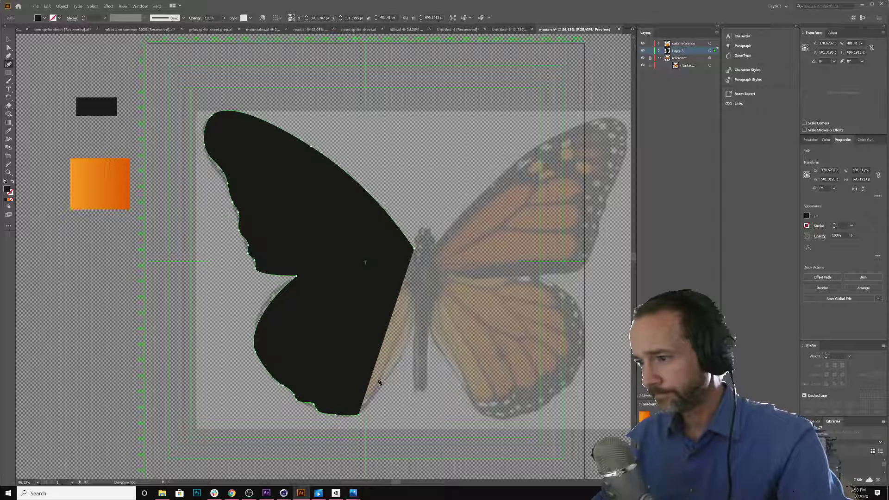
# Close the left wing outline with a gentle curve along the body, about 489 by 697 px overall
pyautogui.click(415, 320)
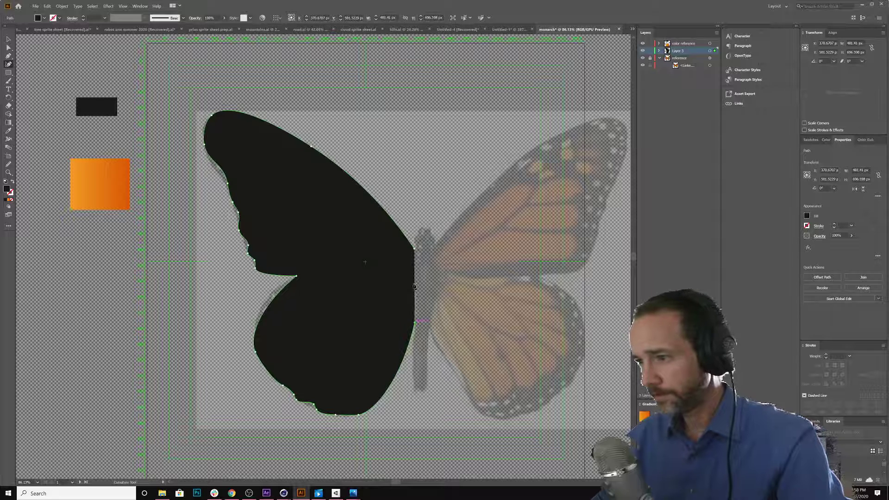
pyautogui.moveTo(415, 258); pyautogui.dragTo(417, 252)
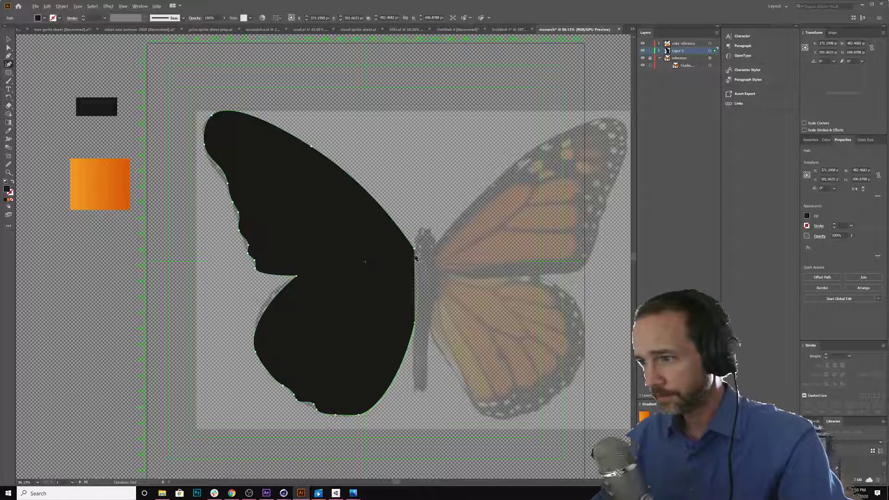
pyautogui.moveTo(416, 260); pyautogui.dragTo(417, 253)
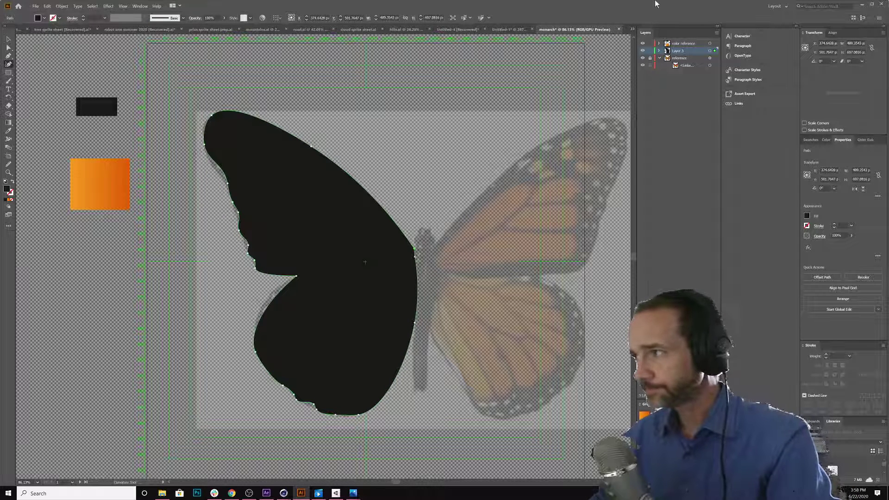
# Give the wing outline a black 2 pt stroke and remove its fill
pyautogui.click(59, 19)
pyautogui.click(19, 30)
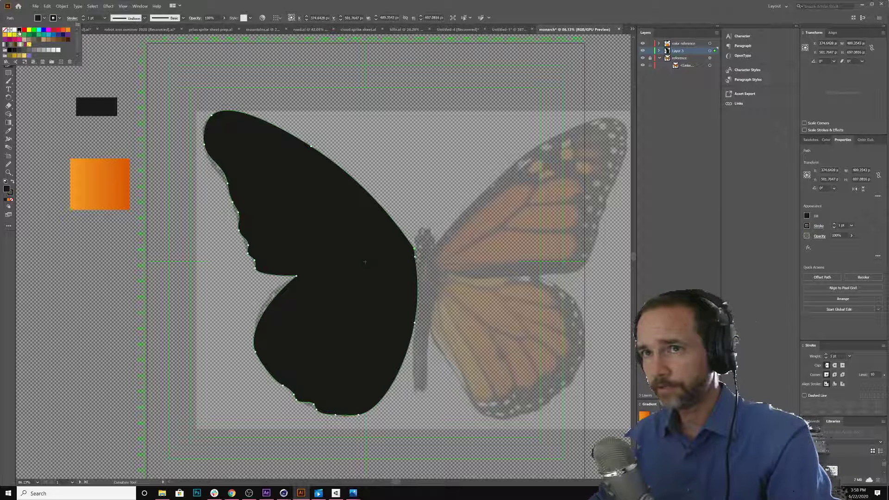
pyautogui.click(83, 17)
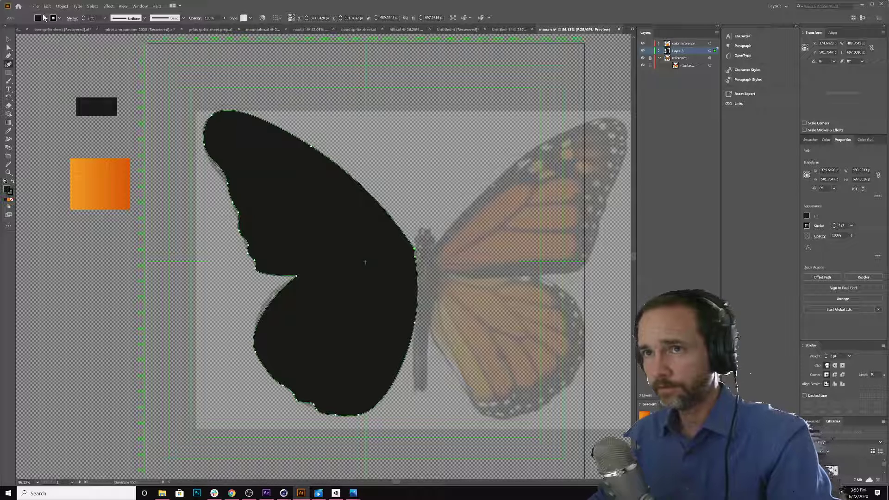
pyautogui.click(44, 18)
pyautogui.click(5, 31)
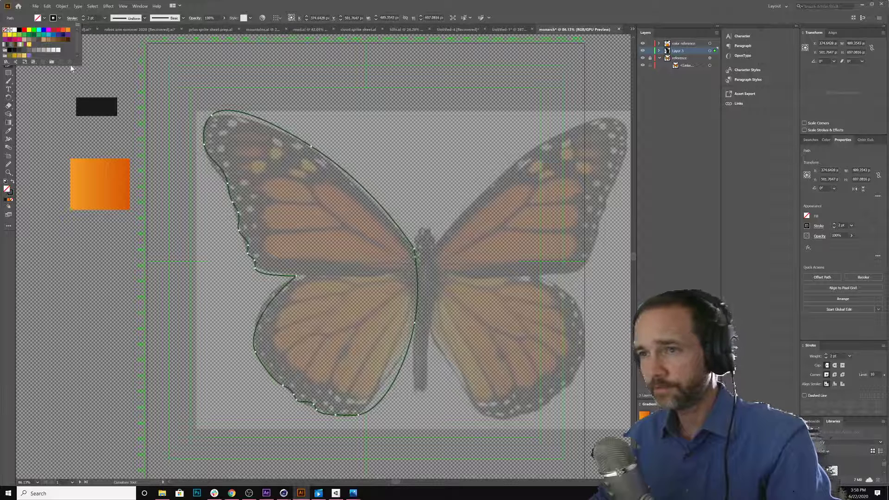
pyautogui.click(93, 48)
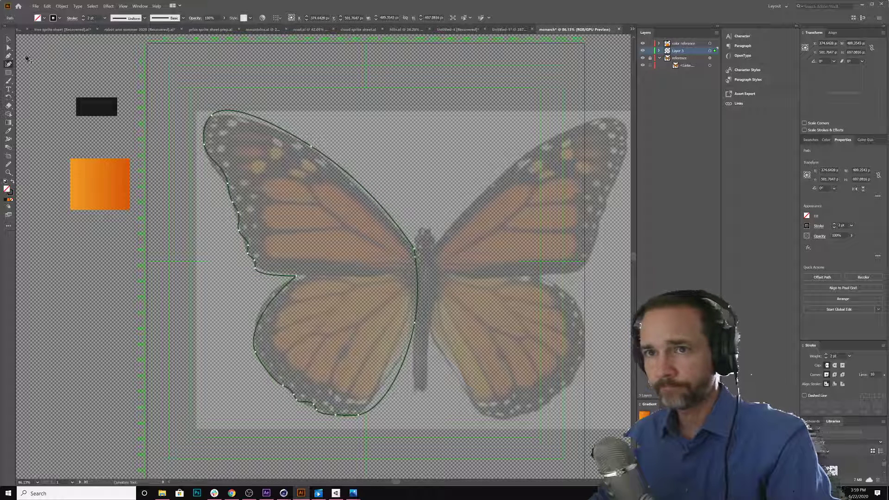
pyautogui.click(406, 251)
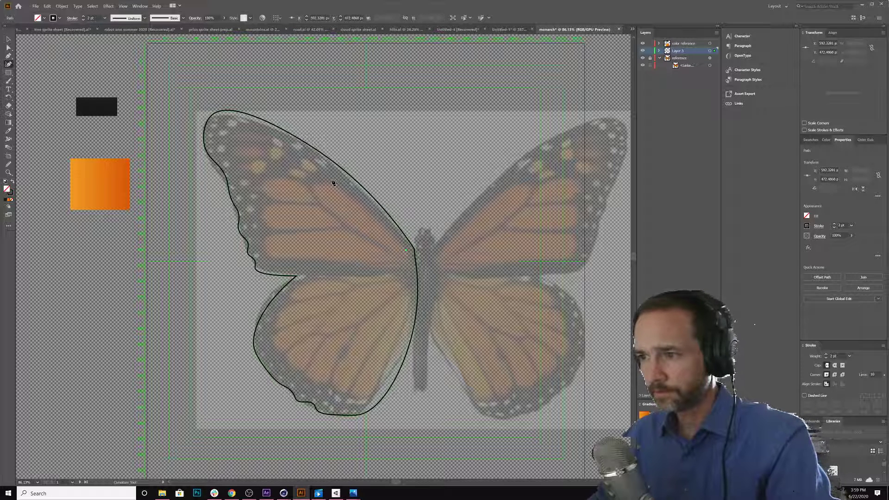
pyautogui.click(333, 180)
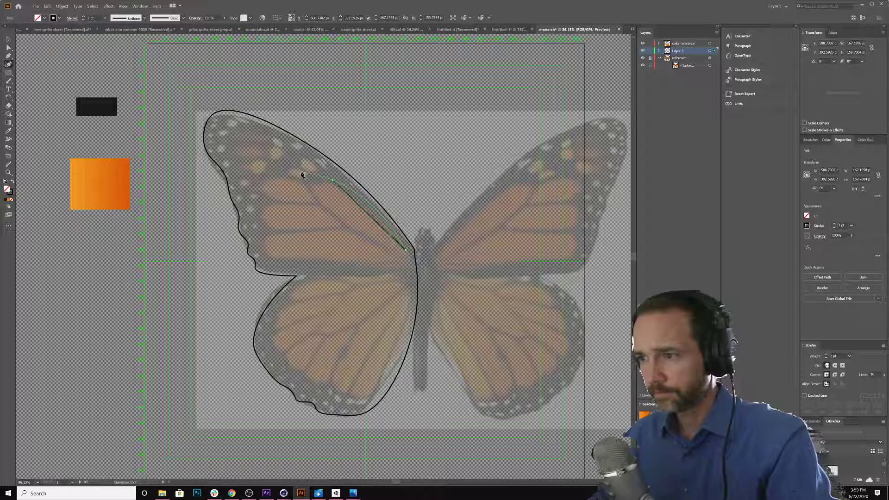
pyautogui.click(406, 249)
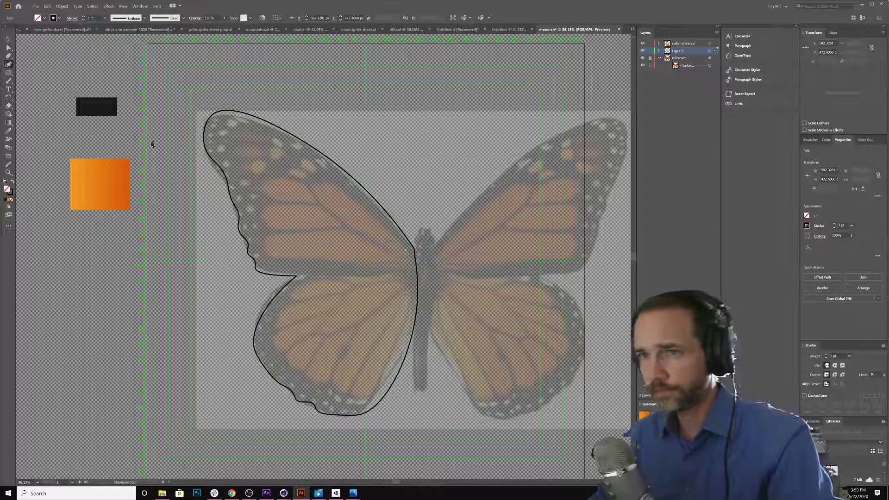
# Trace the upper edge of the left upper wing's large orange area with straight Pen segments, from the body to its outer corner
pyautogui.click(8, 56)
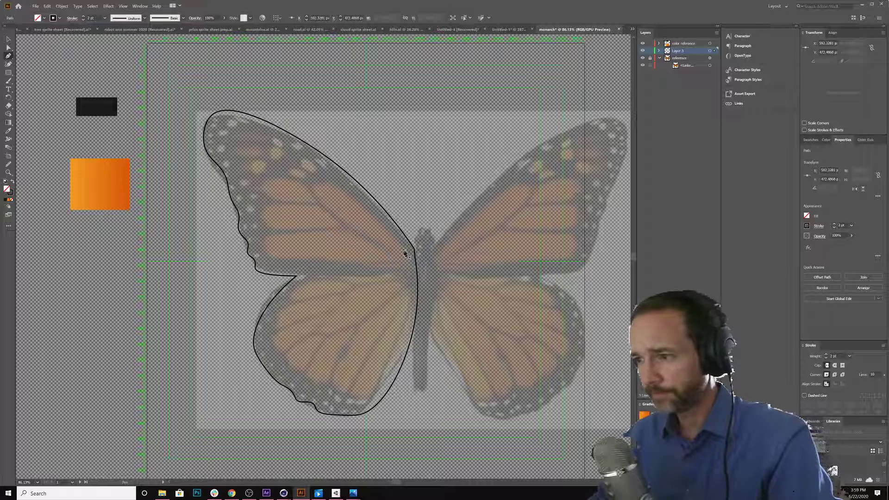
pyautogui.keyDown('ctrl'); pyautogui.click(377, 211); pyautogui.keyUp('ctrl')
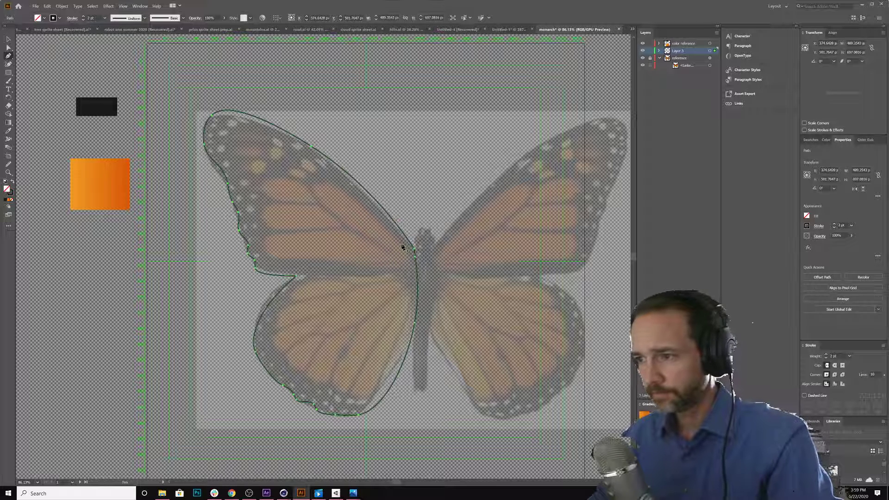
pyautogui.click(406, 250)
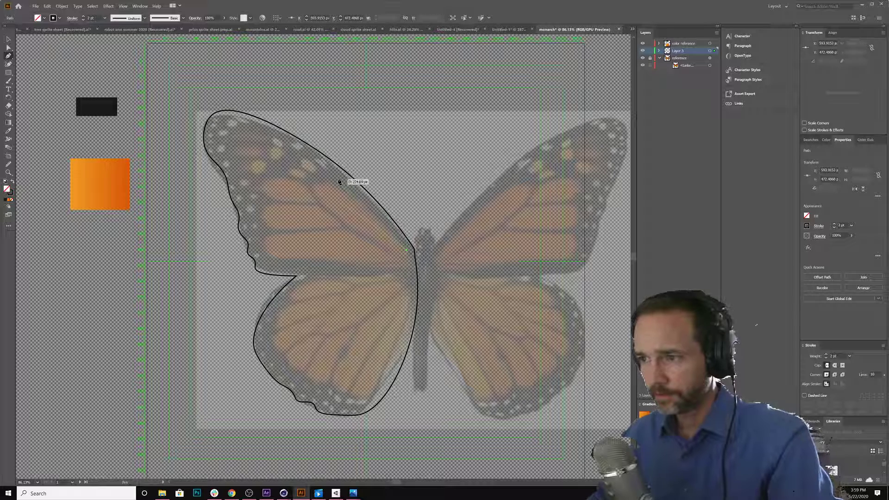
pyautogui.click(336, 179)
pyautogui.click(308, 183)
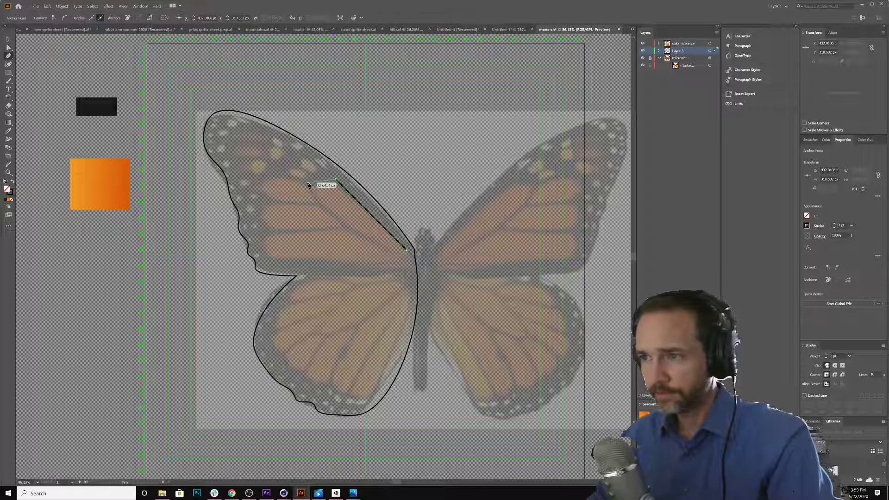
pyautogui.click(263, 178)
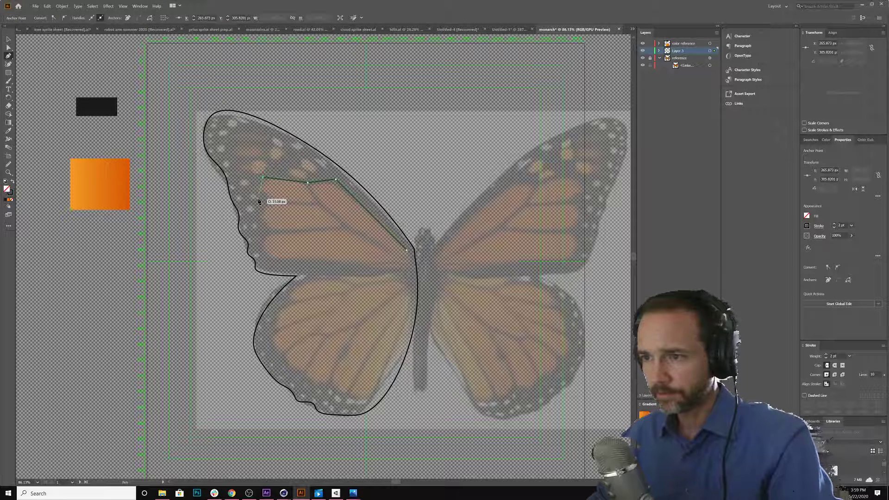
# Trace the orange area's notched outer side and straight lower edge, closing the shape at the body, about 338 by 212 px overall
pyautogui.click(261, 191)
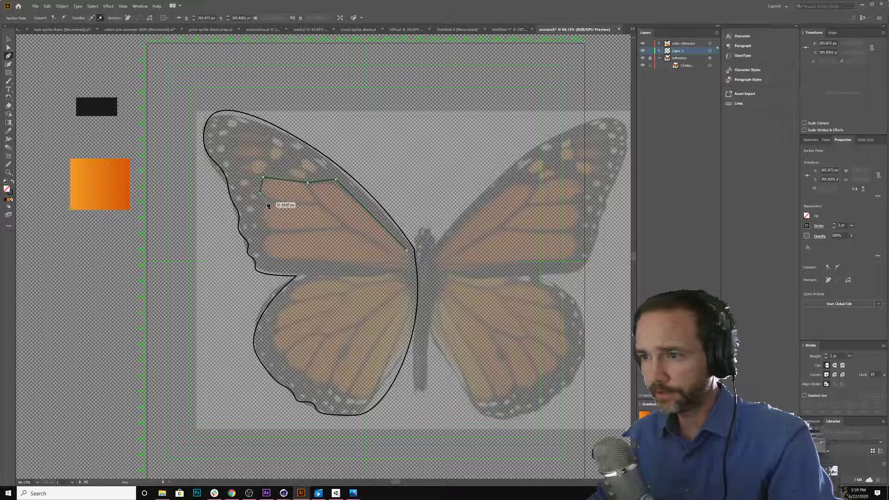
pyautogui.click(267, 202)
pyautogui.click(260, 225)
pyautogui.click(267, 229)
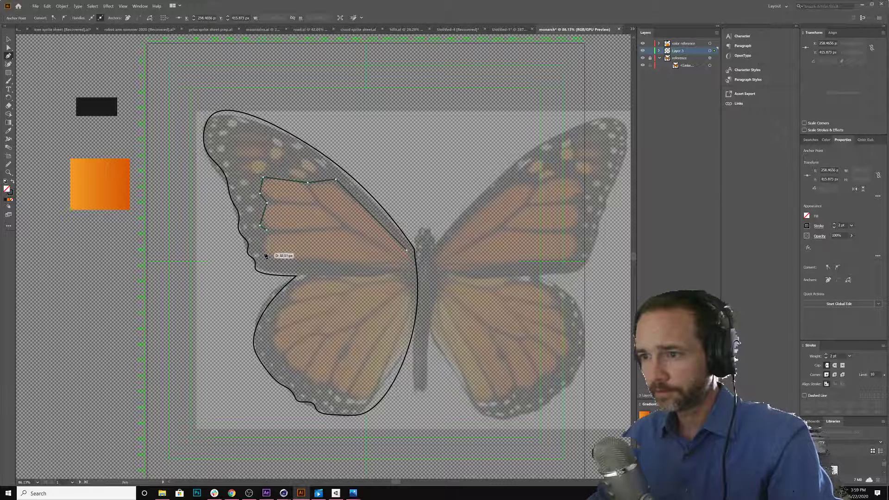
pyautogui.click(263, 251)
pyautogui.click(271, 259)
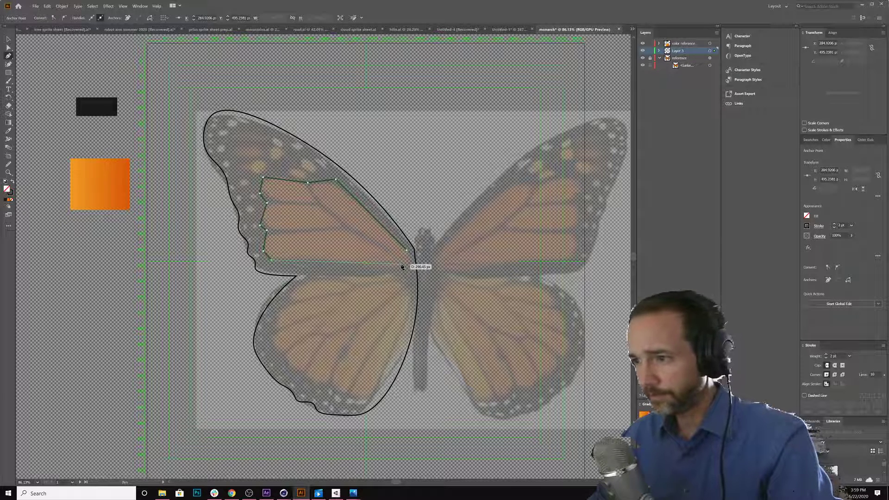
pyautogui.click(407, 270)
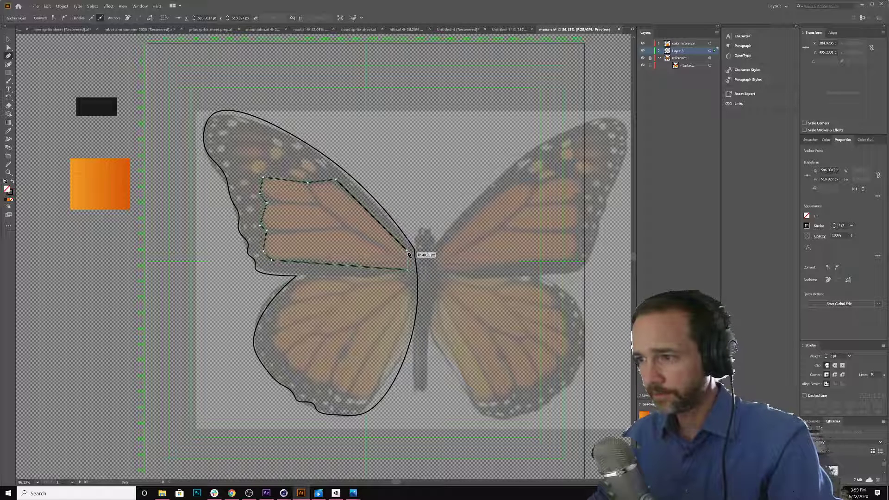
pyautogui.click(407, 250)
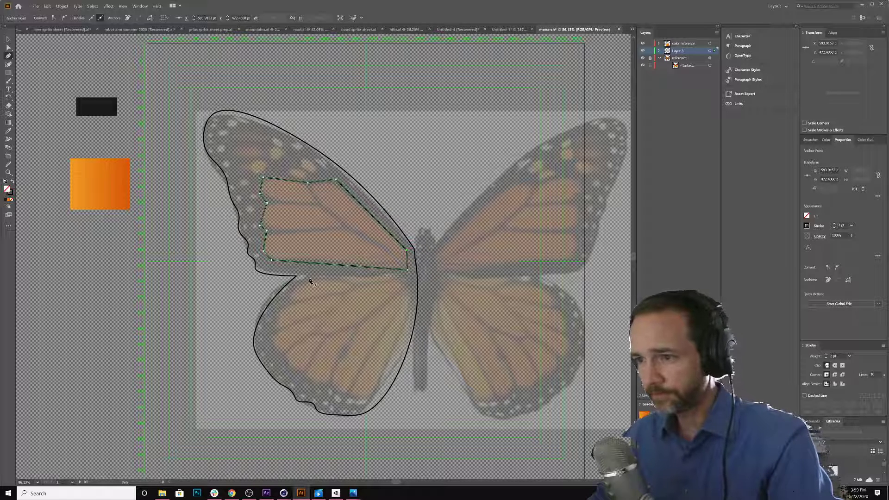
# Start a second inner path along the top and outer side of the left lower wing's orange area
pyautogui.click(397, 278)
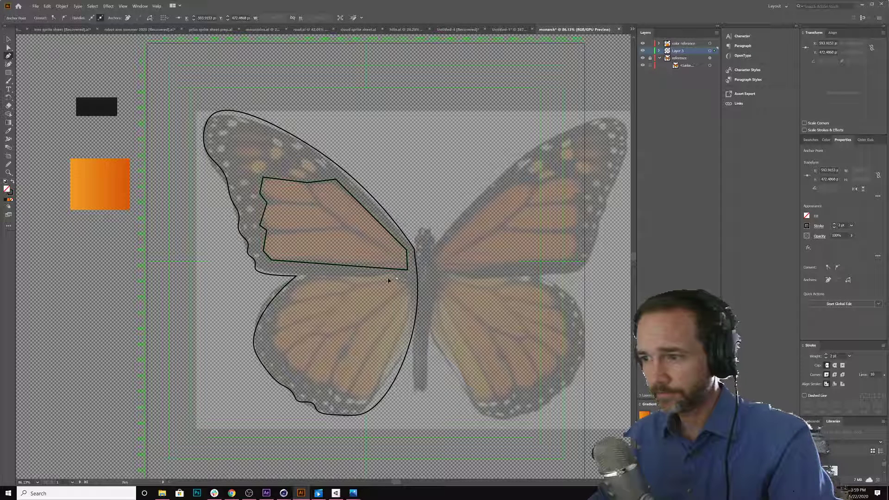
pyautogui.click(313, 282)
pyautogui.click(289, 295)
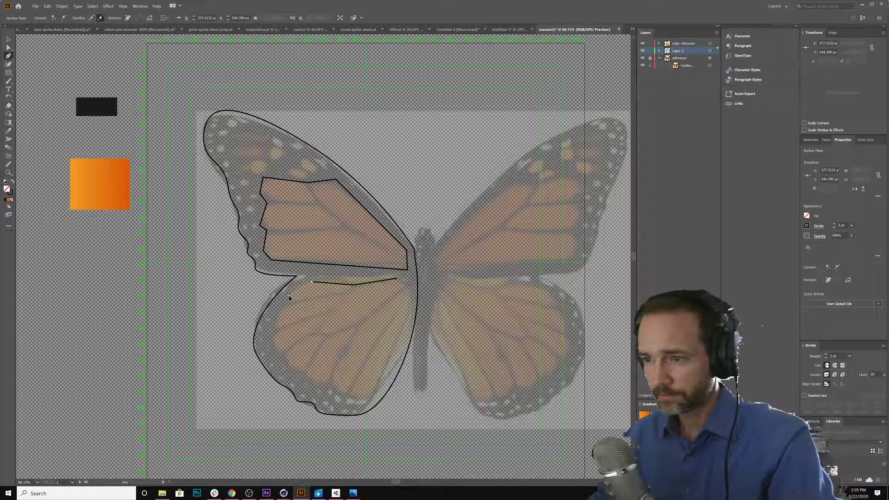
pyautogui.click(273, 334)
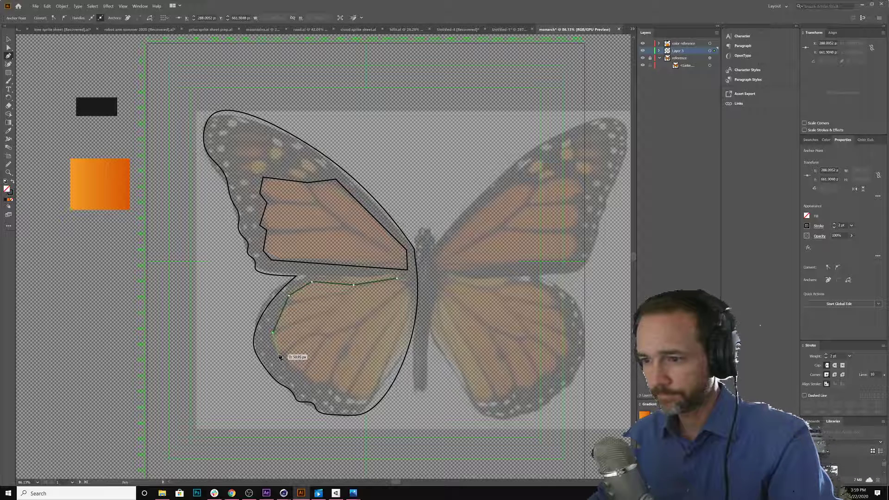
pyautogui.click(273, 352)
pyautogui.click(285, 352)
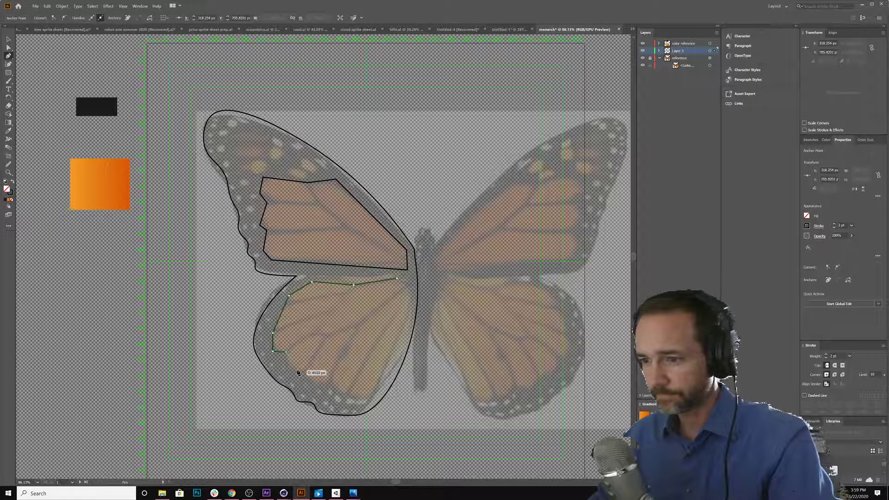
# Continue the lower wing's inner path in short straight segments along the scalloped bottom edge of the orange area
pyautogui.click(293, 368)
pyautogui.click(304, 372)
pyautogui.click(315, 381)
pyautogui.click(328, 382)
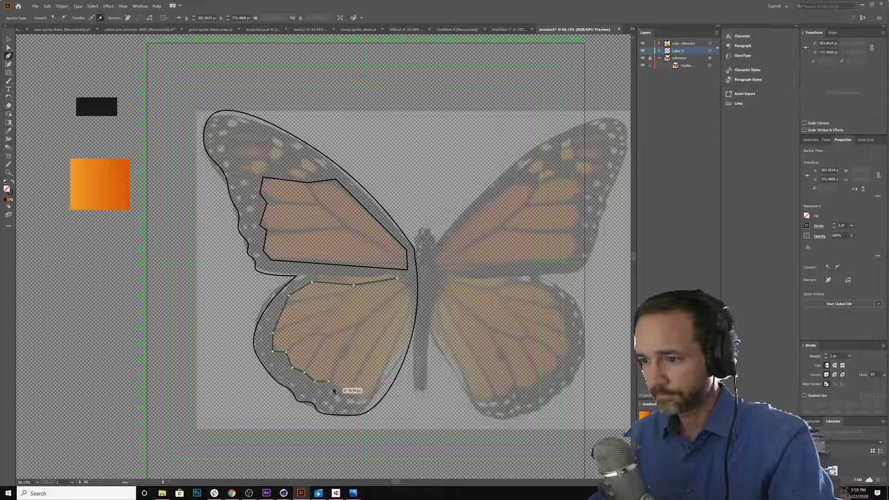
pyautogui.click(335, 389)
pyautogui.click(351, 389)
pyautogui.click(359, 397)
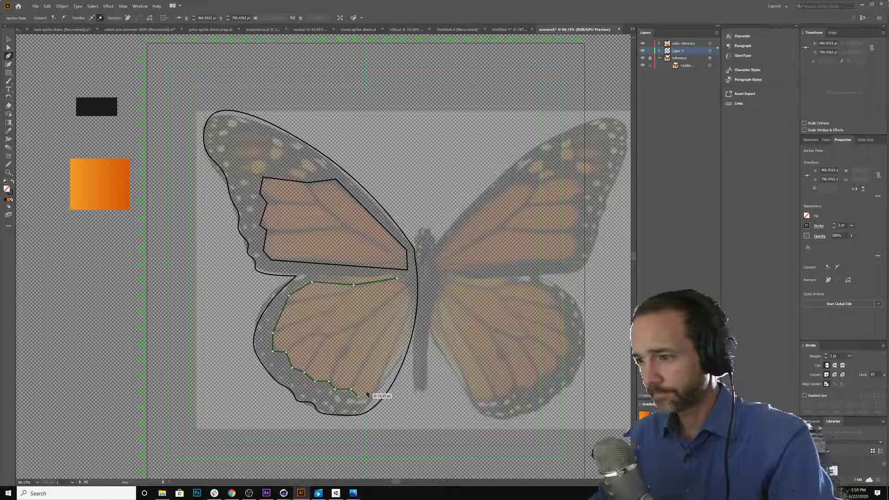
pyautogui.click(372, 392)
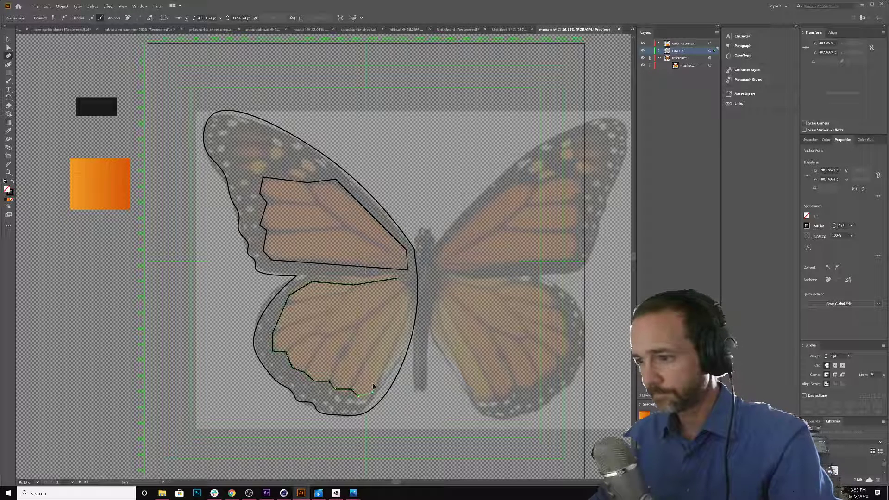
# Close the lower wing's inner shape along the side facing the body
pyautogui.click(394, 344)
pyautogui.click(409, 296)
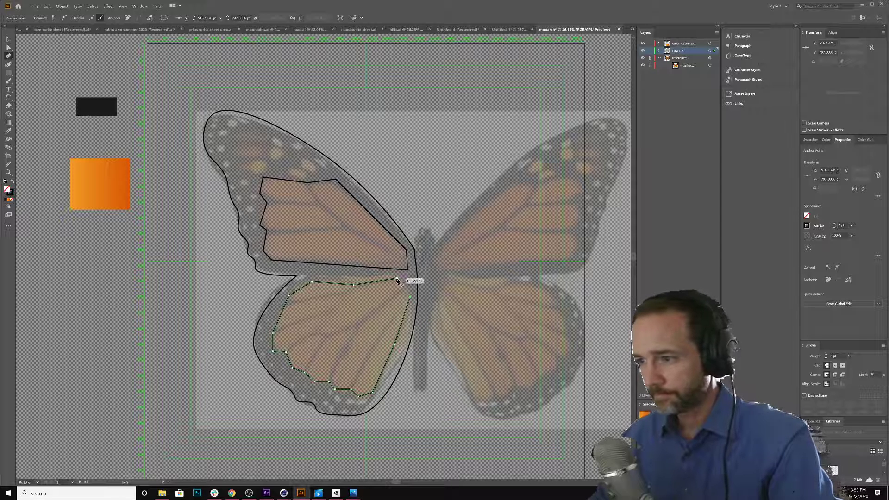
pyautogui.click(396, 280)
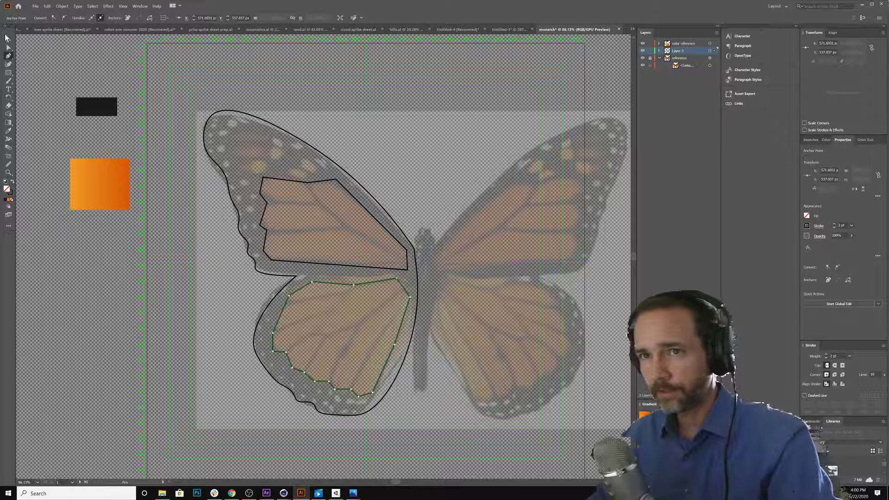
pyautogui.press('a')
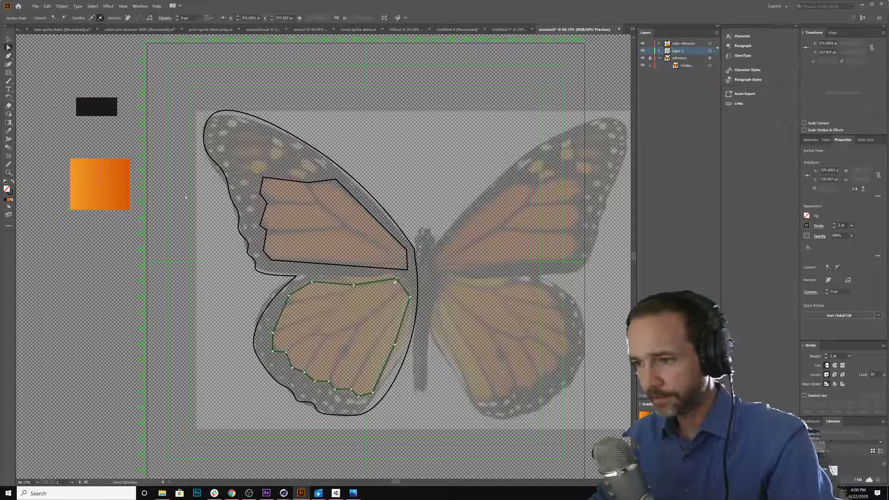
pyautogui.keyDown('shift'); pyautogui.click(311, 265); pyautogui.keyUp('shift')
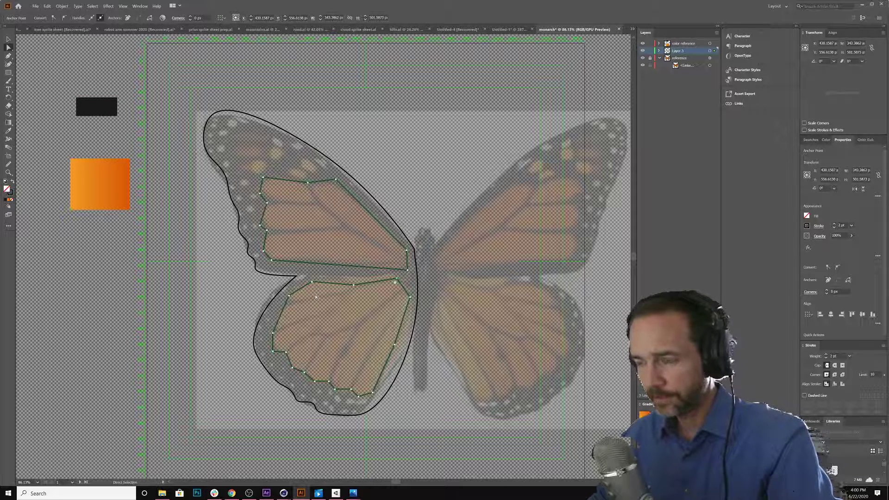
pyautogui.click(264, 194)
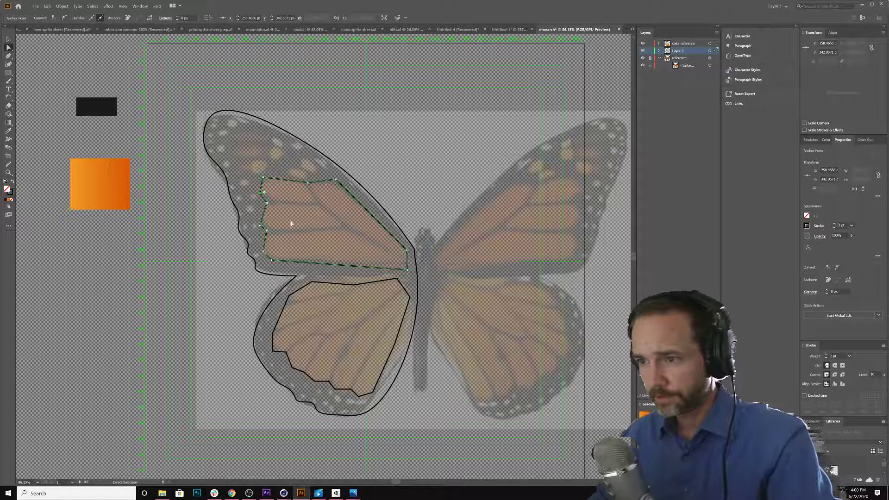
pyautogui.hotkey('ctrl', 'a')
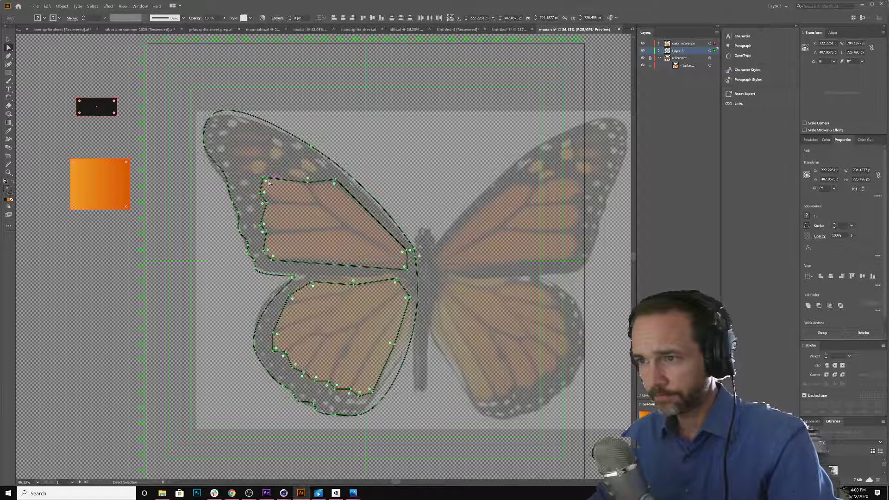
pyautogui.press('c')
pyautogui.press('v')
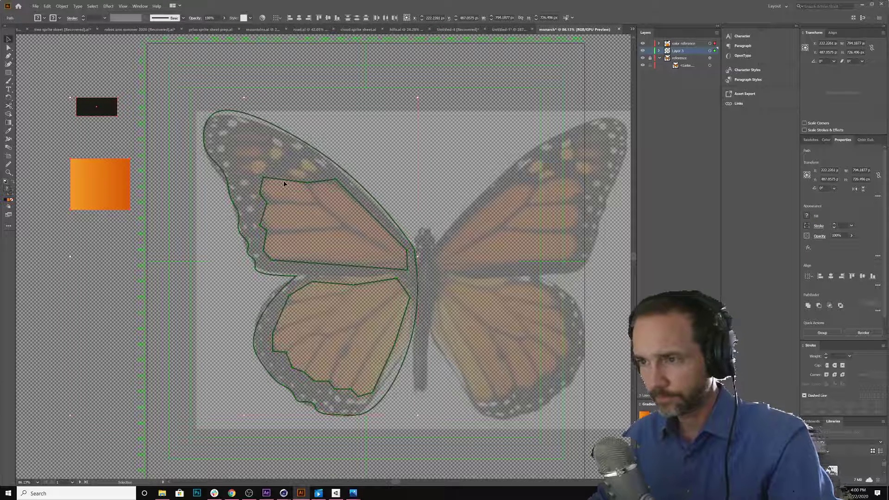
pyautogui.press('a')
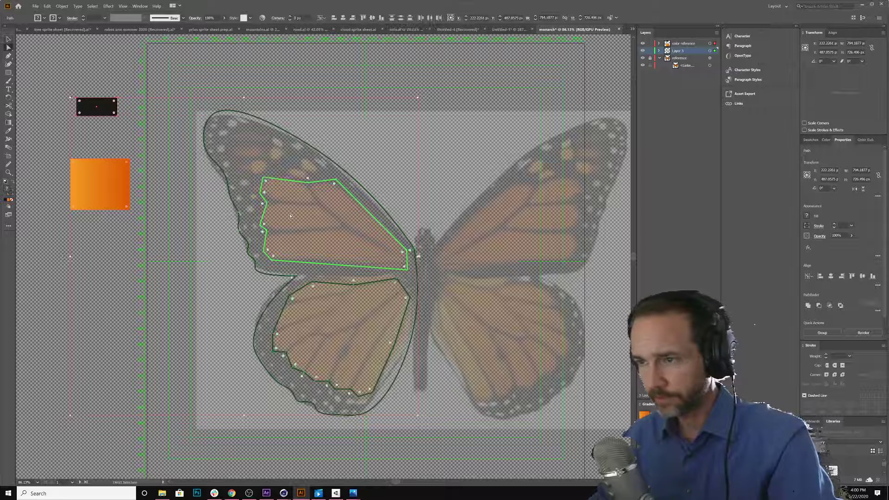
pyautogui.click(360, 160)
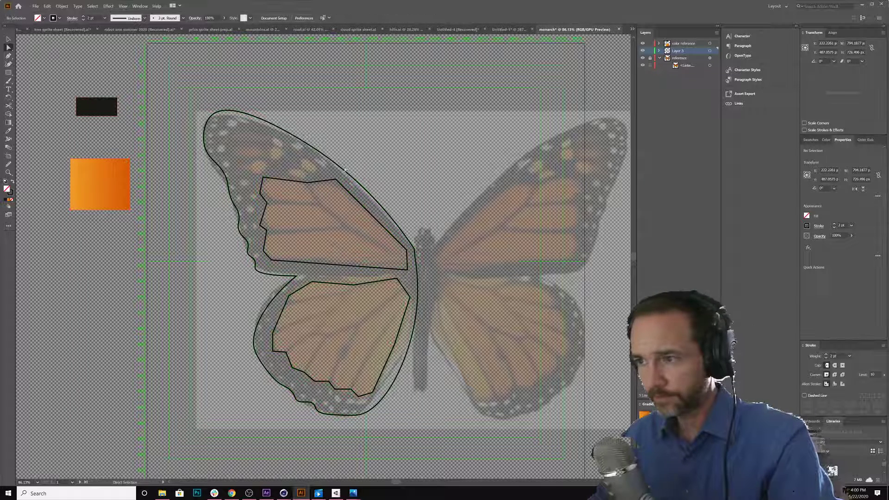
pyautogui.click(278, 181)
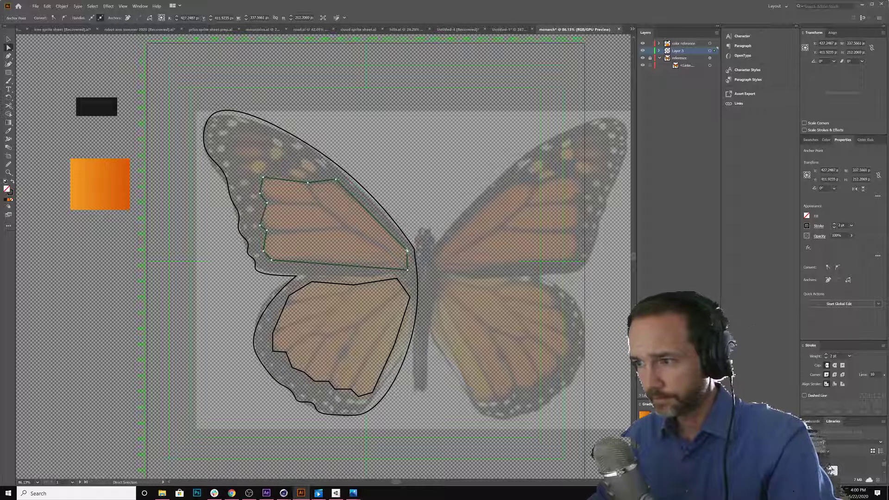
pyautogui.press('ctrl')
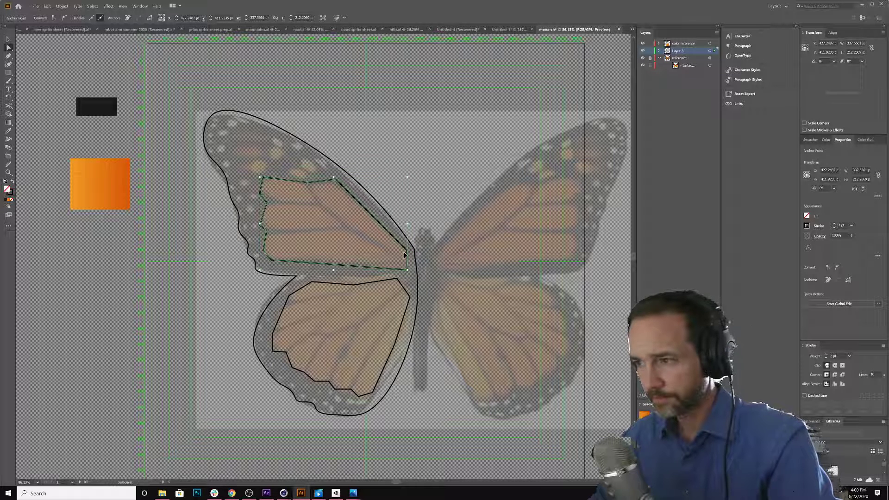
pyautogui.hotkey('ctrl', 'a')
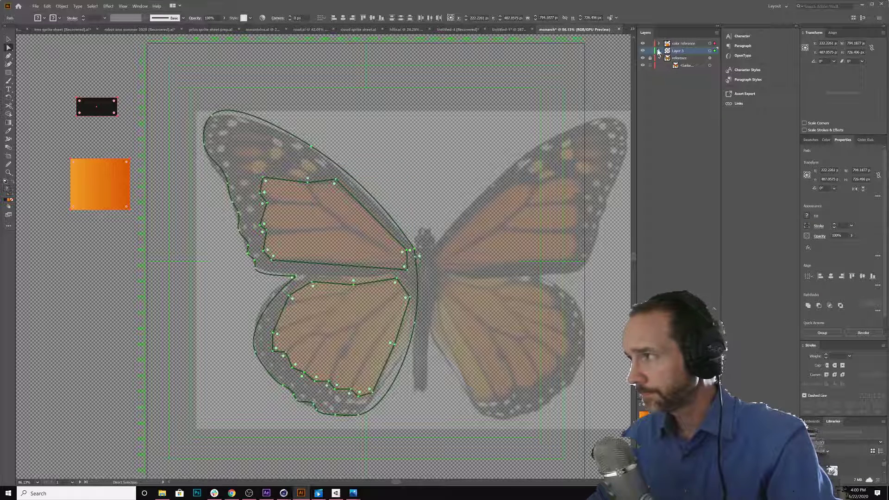
# Try rounding all corners of the upper wing's inner shape to about 14 px, and undo the rounding
pyautogui.click(659, 50)
pyautogui.click(711, 65)
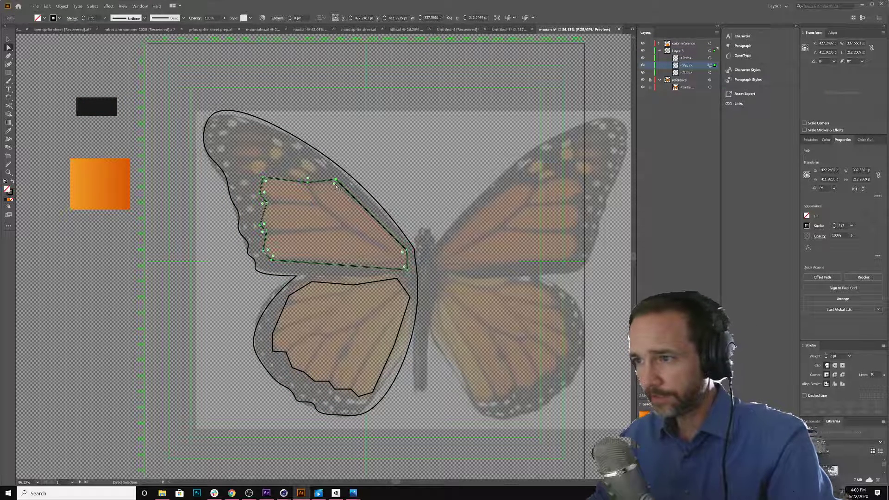
pyautogui.moveTo(336, 185); pyautogui.dragTo(330, 225)
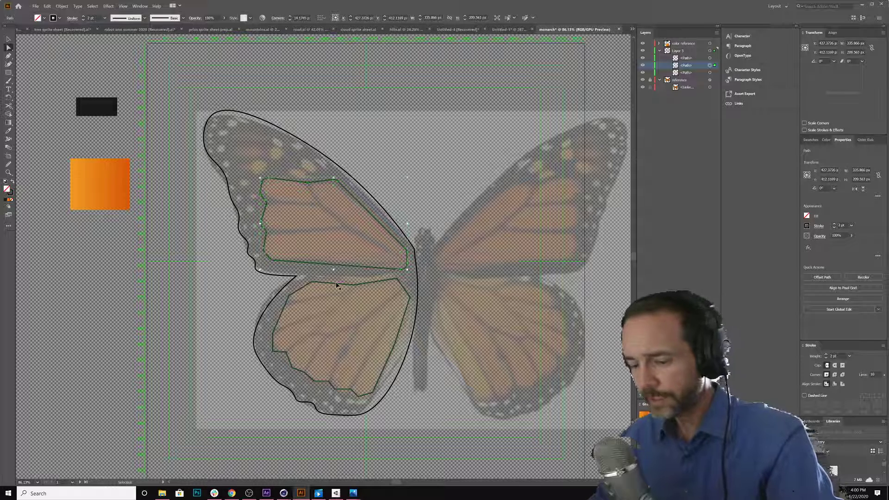
pyautogui.hotkey('ctrl', 'z')
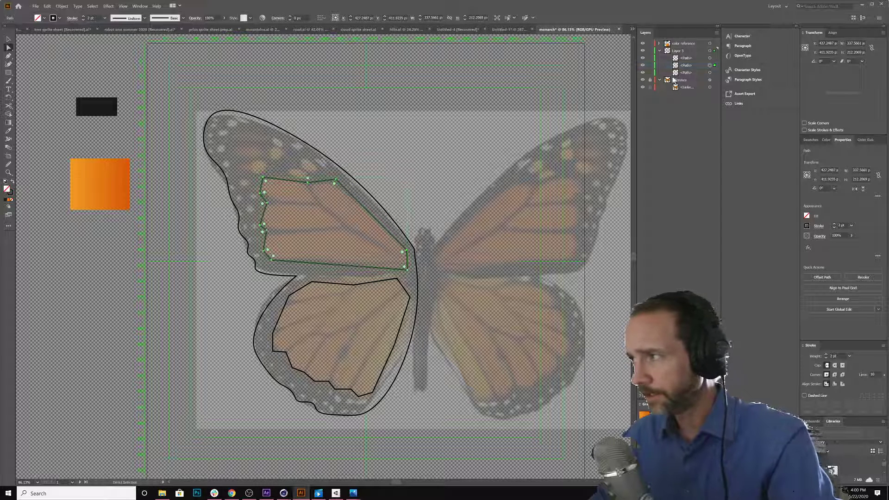
# Erase a thin diagonal vein through the upper wing's inner shape, from its top edge down to the corner near the body
pyautogui.click(686, 66)
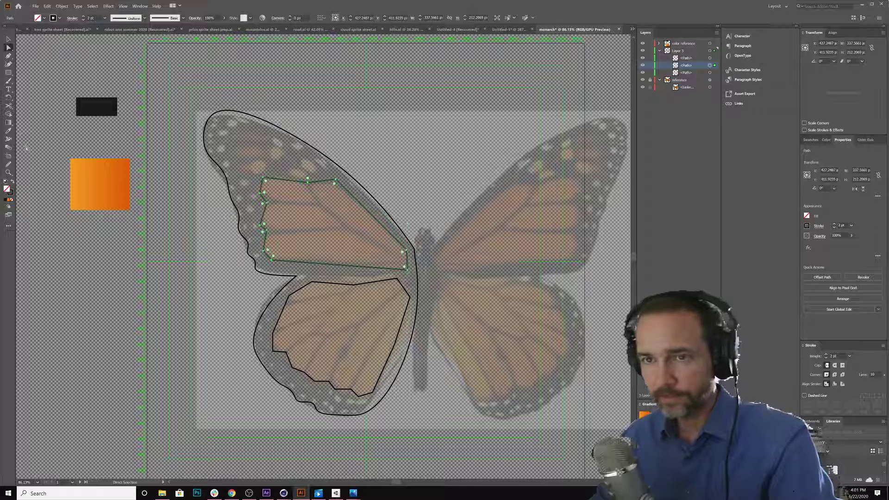
pyautogui.press('e')
pyautogui.hotkey('shift', 'e')
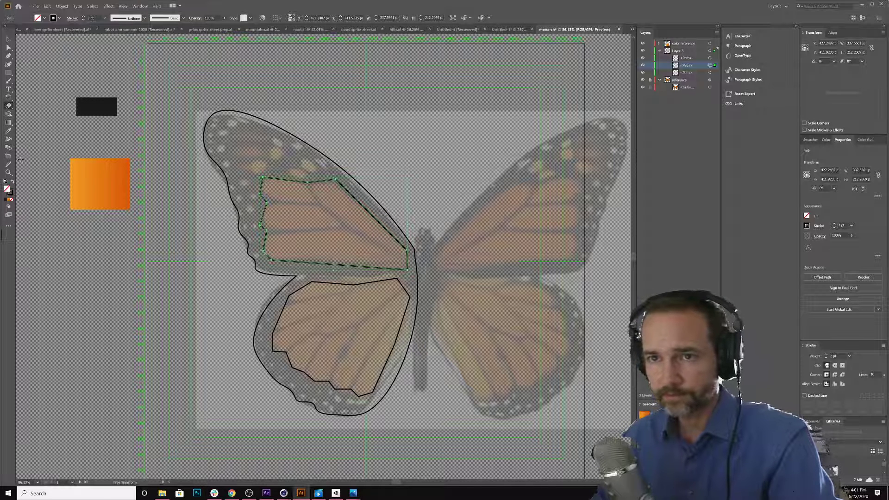
pyautogui.hotkey('ctrl', 'e')
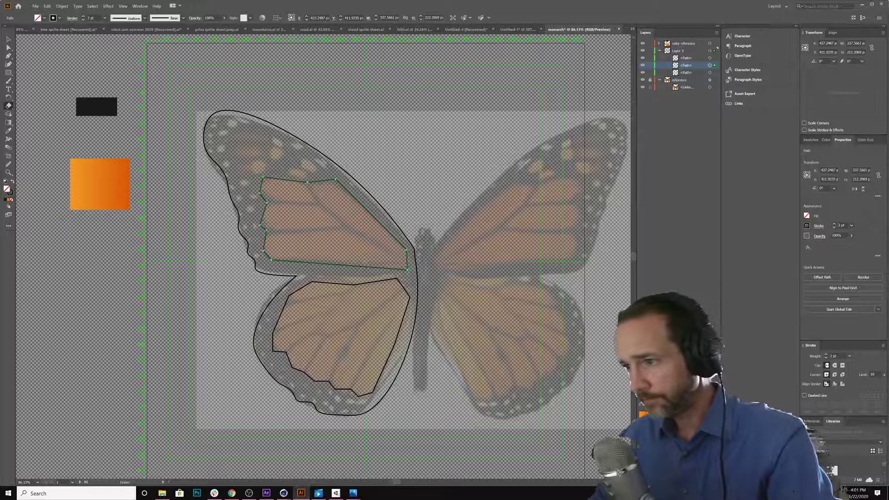
pyautogui.moveTo(296, 164)
pyautogui.mouseDown()
pyautogui.moveTo(346, 232)
pyautogui.moveTo(419, 275)
pyautogui.mouseUp()
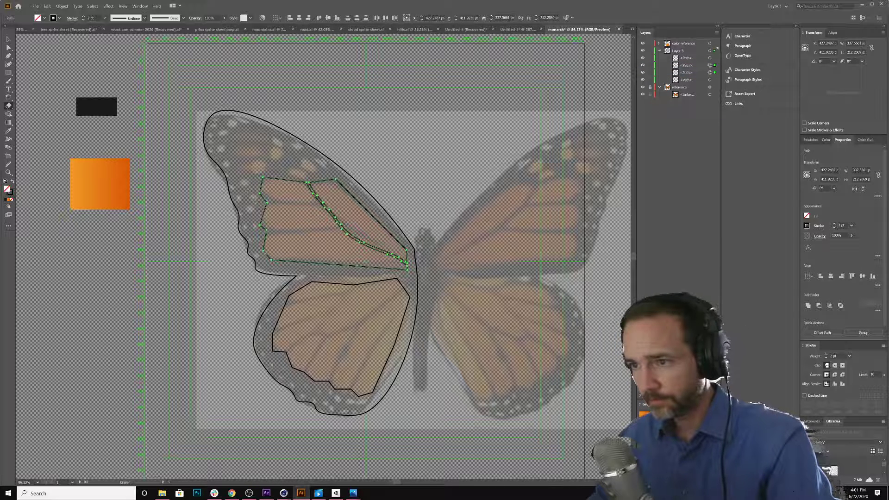
# Try erasing two branch veins from the upper wing's outer edge across the diagonal vein, and undo both cuts
pyautogui.moveTo(256, 200); pyautogui.dragTo(334, 204)
pyautogui.moveTo(258, 235)
pyautogui.mouseDown()
pyautogui.moveTo(293, 226)
pyautogui.moveTo(353, 224)
pyautogui.mouseUp()
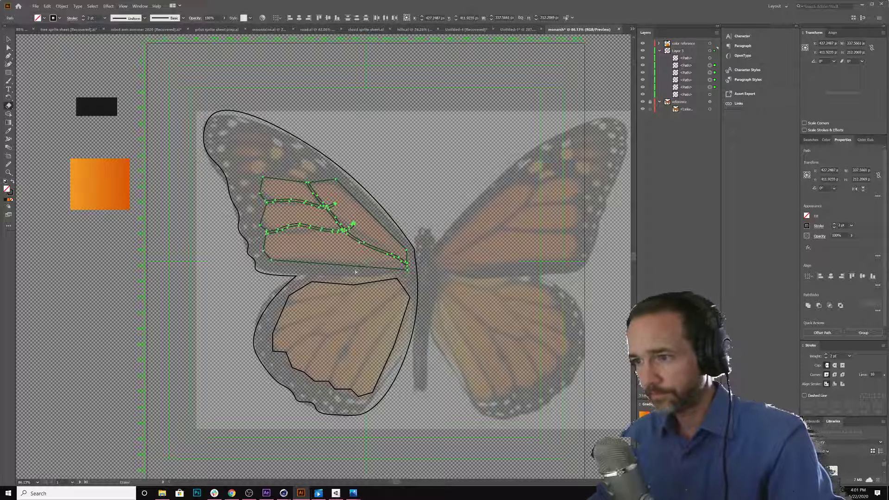
pyautogui.hotkey('ctrl', 'z')
pyautogui.hotkey('ctrl', 'z')
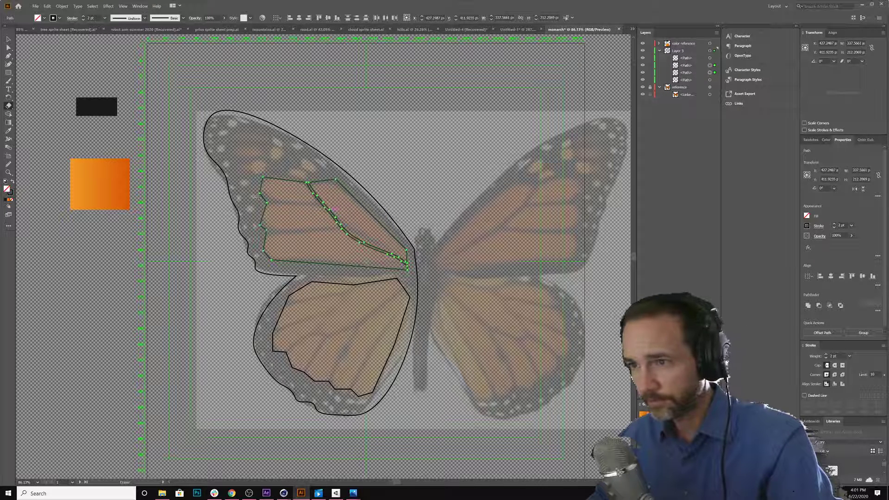
# Erase two branch veins from the notches on the upper wing's outer edge, ending each at the diagonal vein
pyautogui.moveTo(256, 198); pyautogui.dragTo(314, 203)
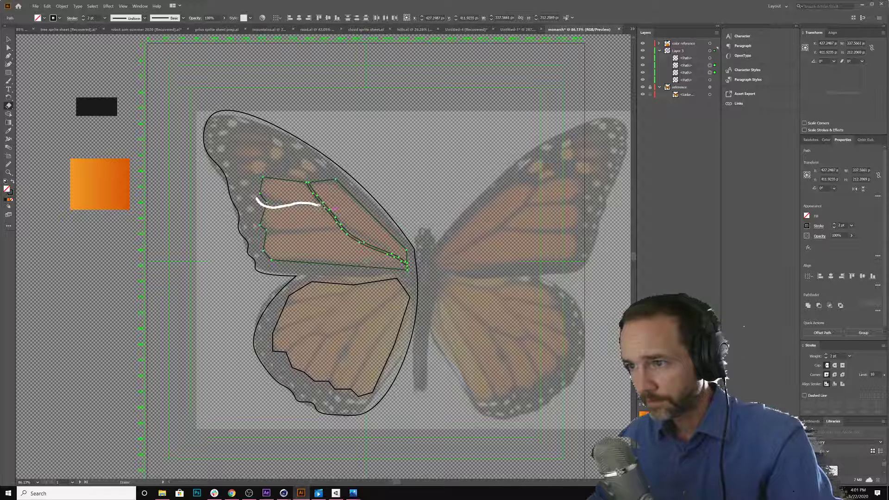
pyautogui.moveTo(324, 205); pyautogui.dragTo(326, 205)
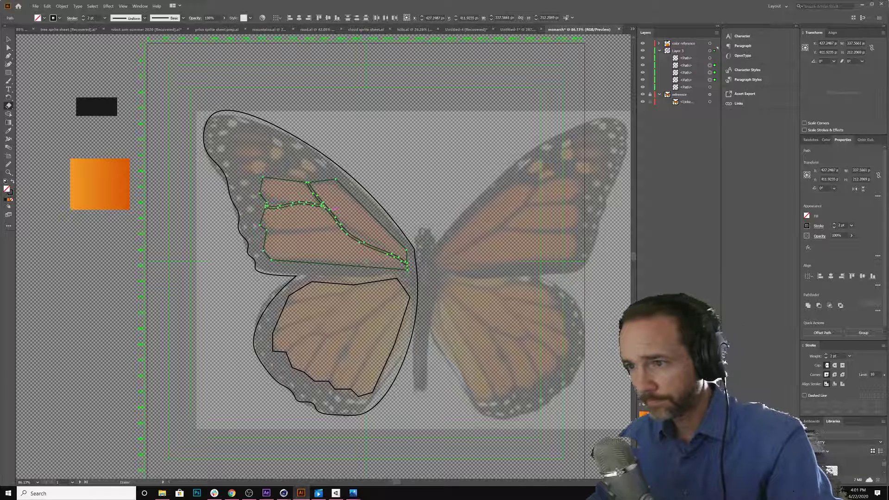
pyautogui.moveTo(262, 233); pyautogui.dragTo(341, 227)
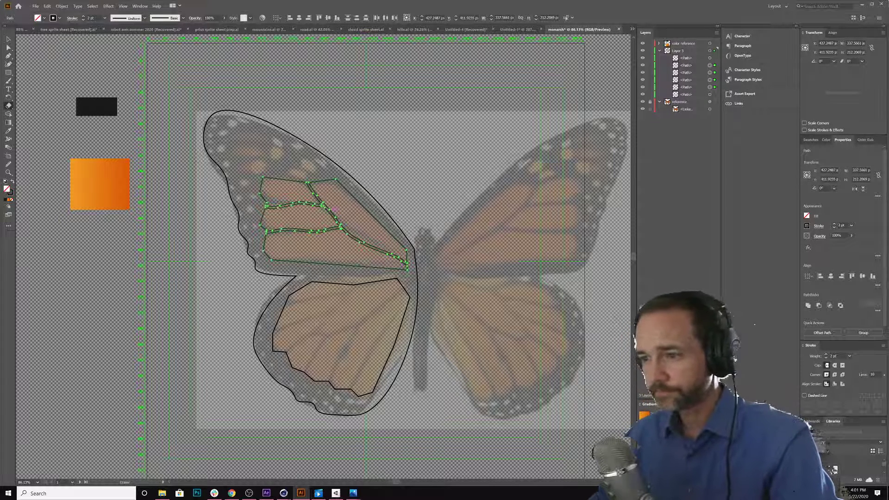
# Select the lower wing's inner shape and erase three veins running from its outer edge to the middle of its top edge
pyautogui.click(709, 95)
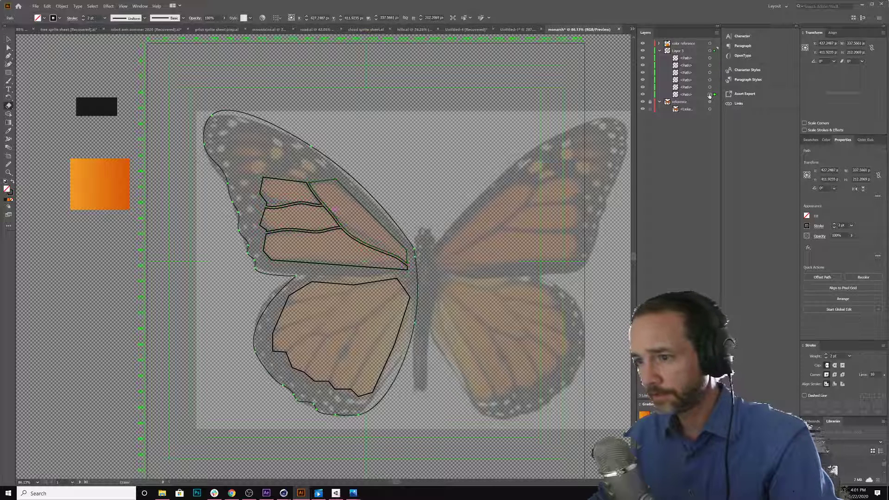
pyautogui.click(710, 58)
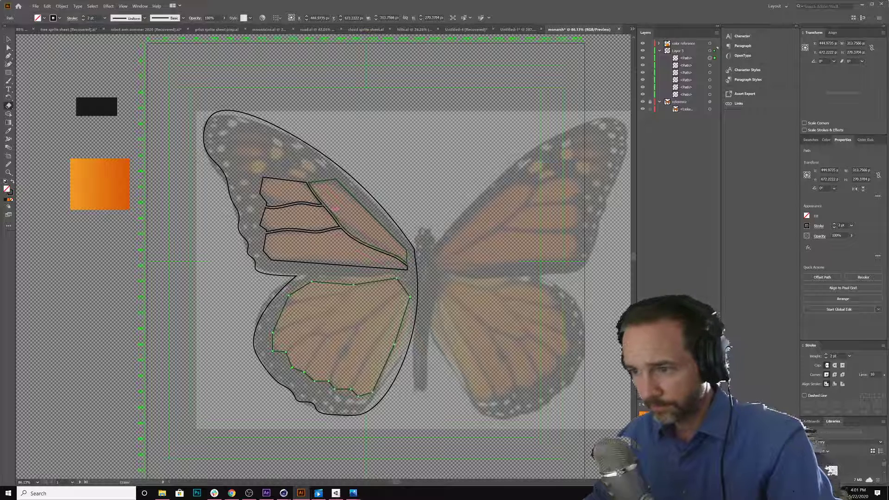
pyautogui.moveTo(281, 304)
pyautogui.mouseDown()
pyautogui.moveTo(335, 297)
pyautogui.moveTo(368, 279)
pyautogui.mouseUp()
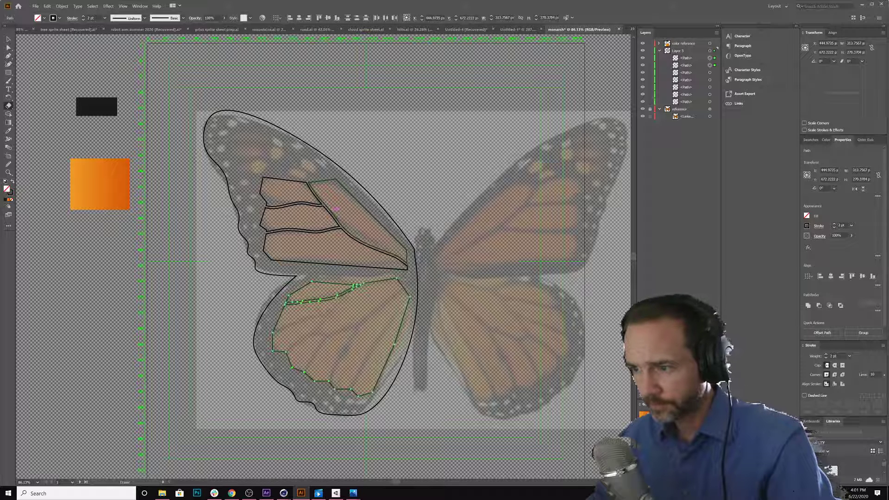
pyautogui.moveTo(282, 361)
pyautogui.mouseDown()
pyautogui.moveTo(290, 346)
pyautogui.moveTo(322, 332)
pyautogui.moveTo(354, 288)
pyautogui.mouseUp()
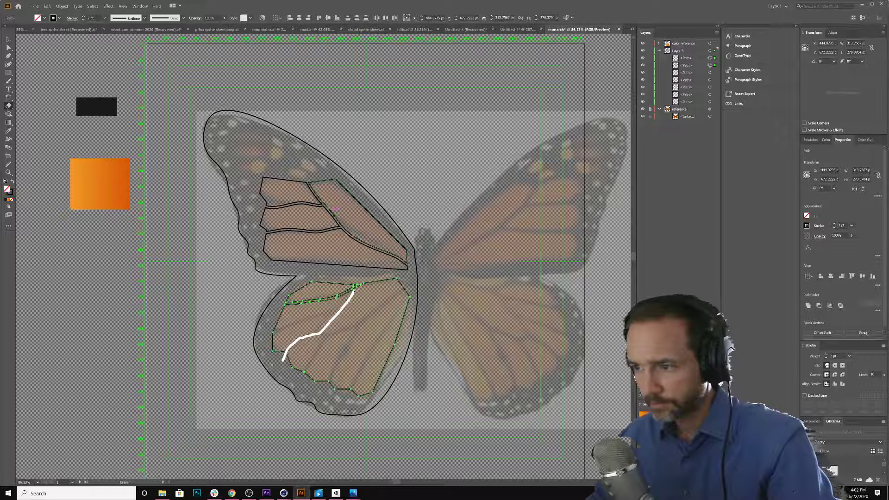
pyautogui.moveTo(354, 288); pyautogui.dragTo(354, 286)
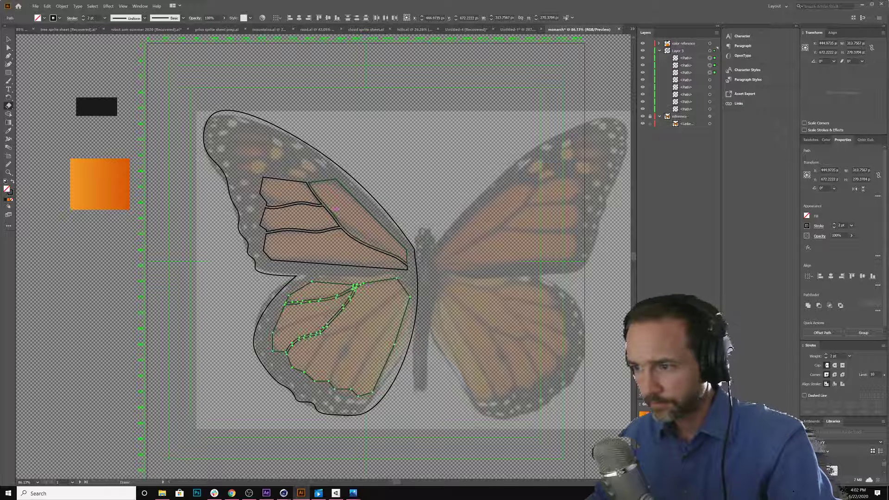
pyautogui.moveTo(272, 333); pyautogui.dragTo(347, 299)
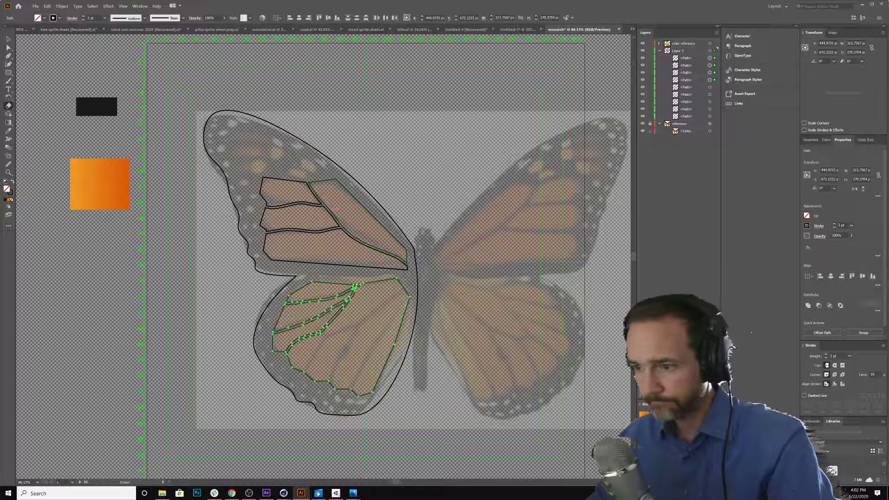
# Erase a long vein across the lower wing's inner shape, a branch joining it, and another vein from the scalloped edge to the body side
pyautogui.moveTo(303, 380)
pyautogui.mouseDown()
pyautogui.moveTo(335, 334)
pyautogui.moveTo(398, 301)
pyautogui.moveTo(411, 281)
pyautogui.mouseUp()
pyautogui.moveTo(331, 393)
pyautogui.mouseDown()
pyautogui.moveTo(333, 370)
pyautogui.moveTo(356, 334)
pyautogui.mouseUp()
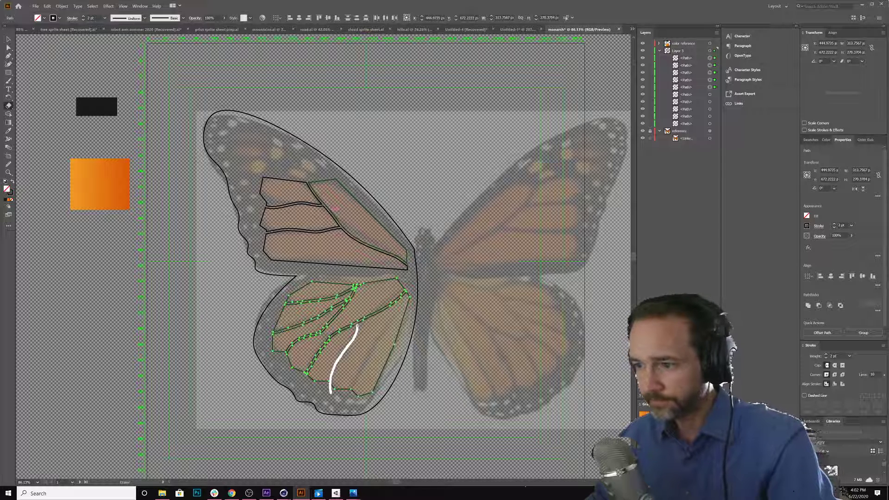
pyautogui.moveTo(356, 324); pyautogui.dragTo(357, 324)
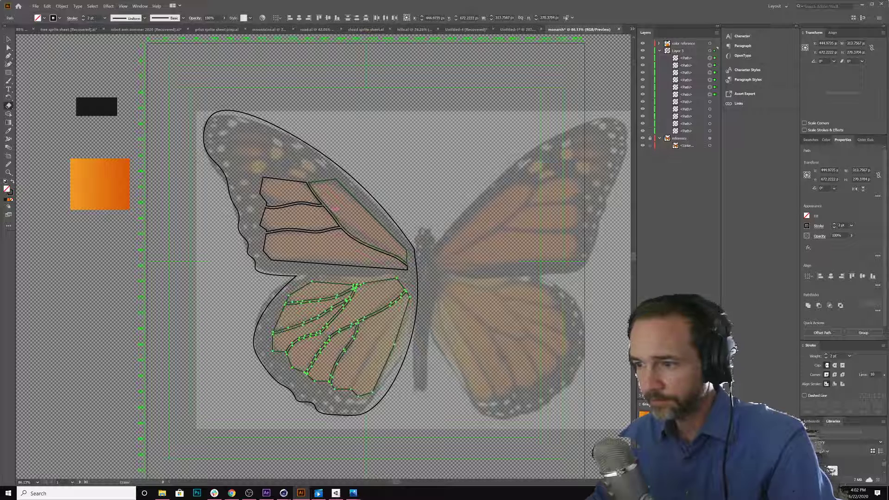
pyautogui.moveTo(348, 392)
pyautogui.mouseDown()
pyautogui.moveTo(371, 348)
pyautogui.moveTo(407, 310)
pyautogui.mouseUp()
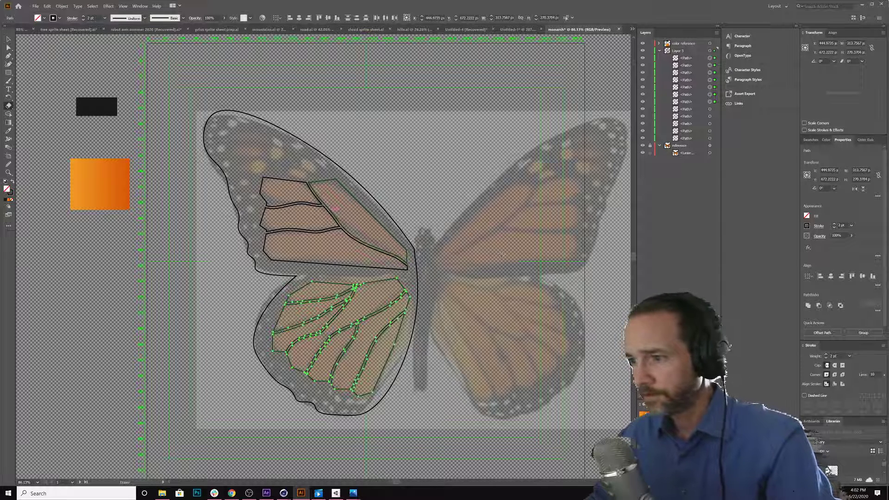
# Rename the wing's outer outline path as "wing shape" and hide it
pyautogui.click(710, 139)
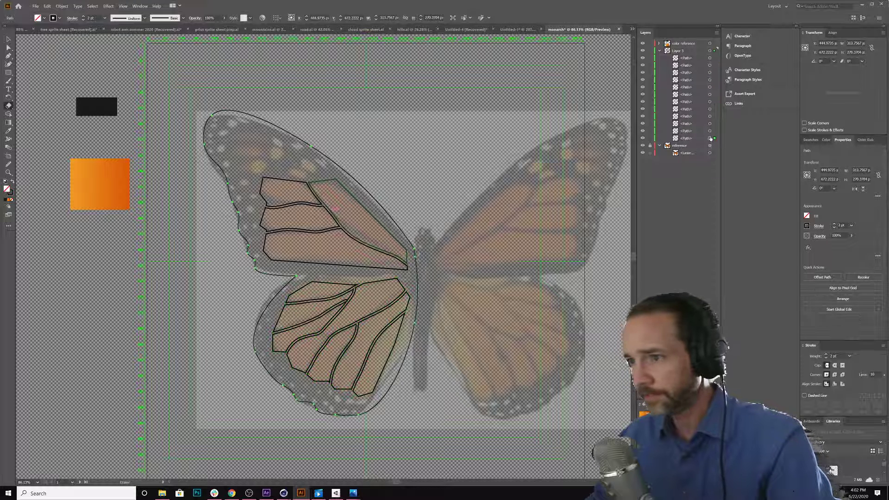
pyautogui.doubleClick(686, 138)
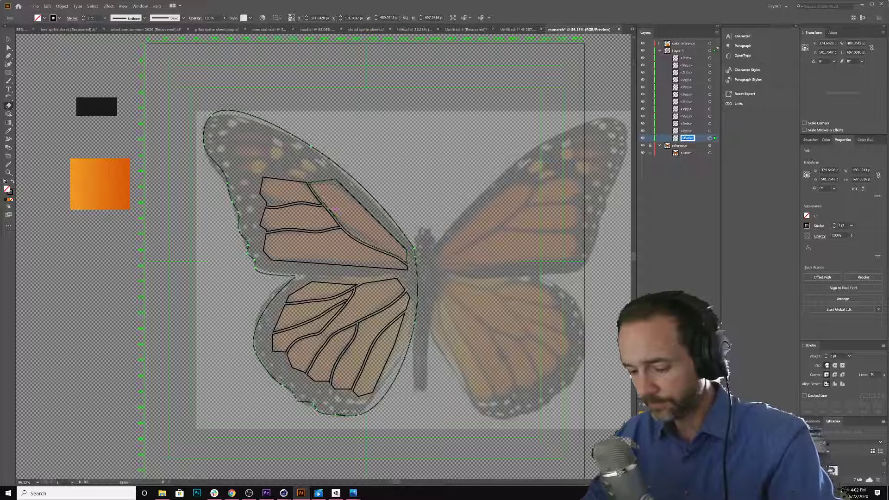
pyautogui.write('wing sh')
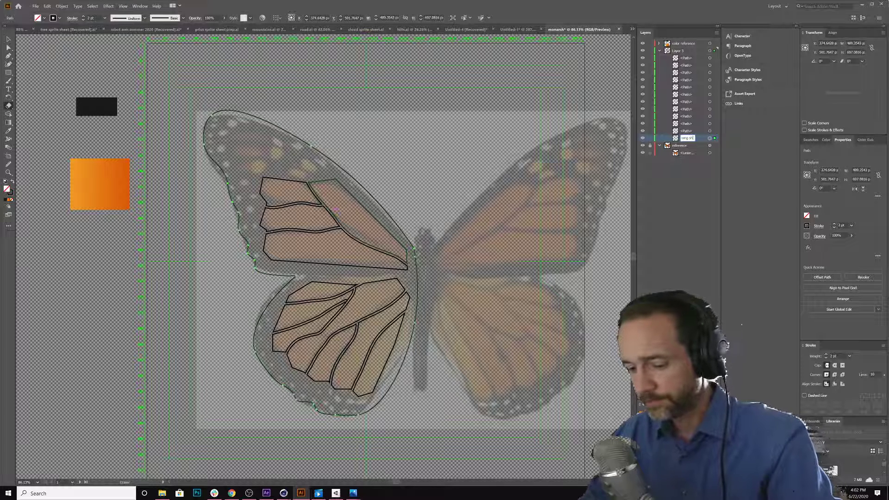
pyautogui.write('ape')
pyautogui.press('Return')
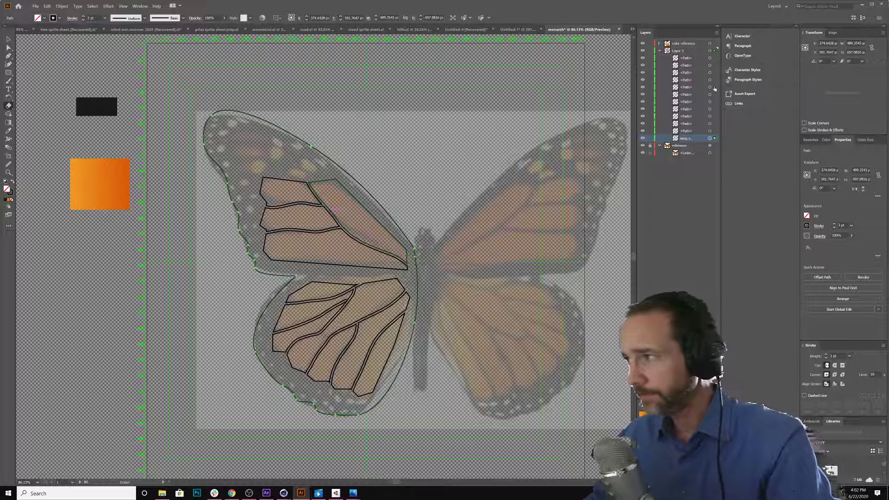
pyautogui.click(685, 131)
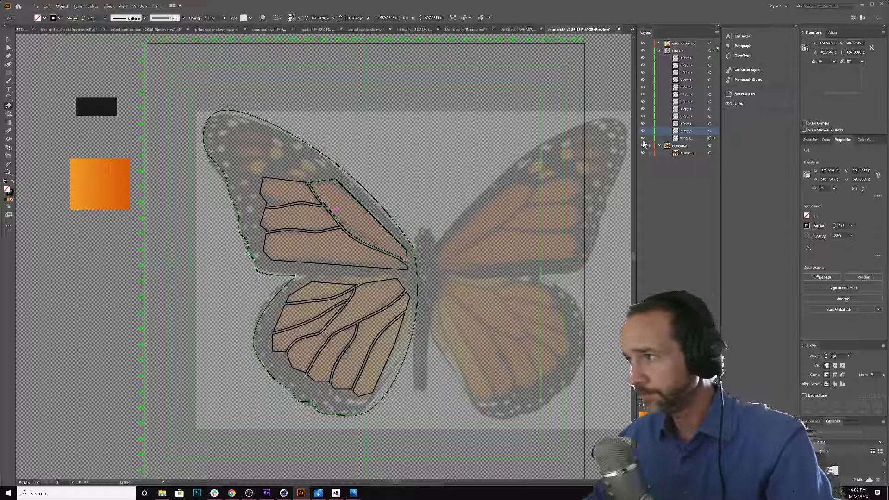
pyautogui.hotkey('ctrl', 'shift', 'a')
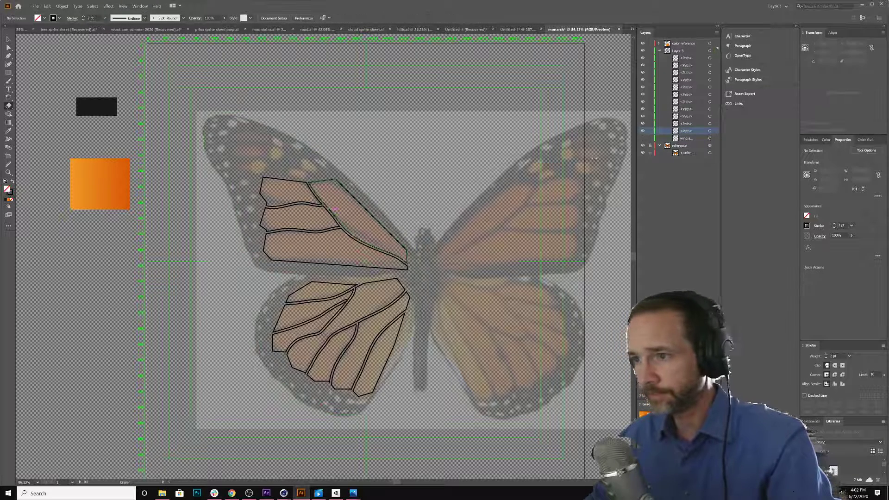
# Simplify all the inner cells of both left wings close to the minimum number of anchor points for smoother outlines, and deselect them
pyautogui.click(8, 39)
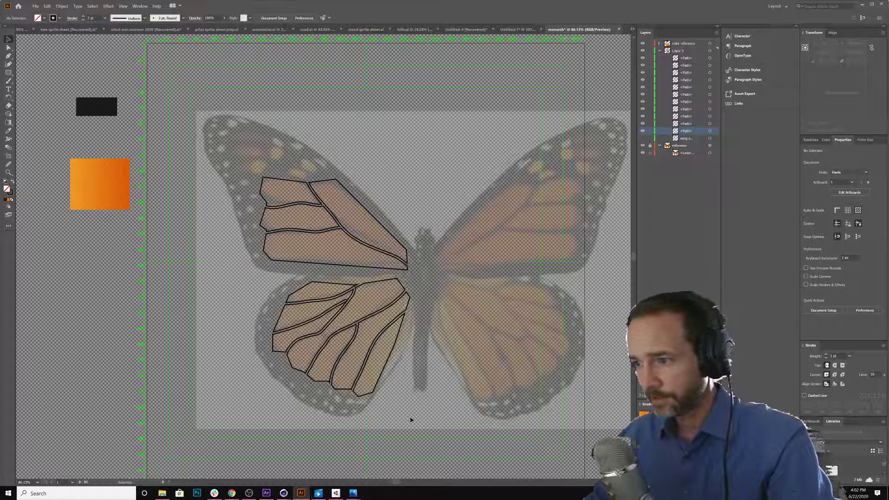
pyautogui.hotkey('ctrl', 'a')
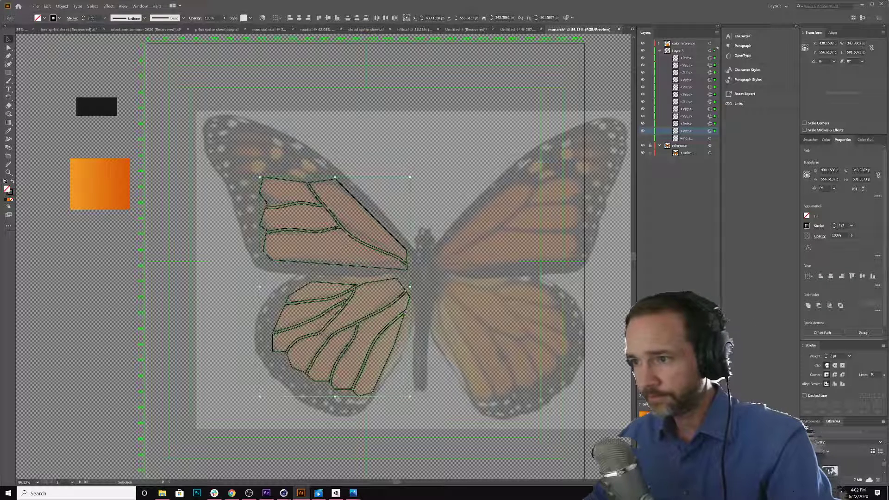
pyautogui.press('a')
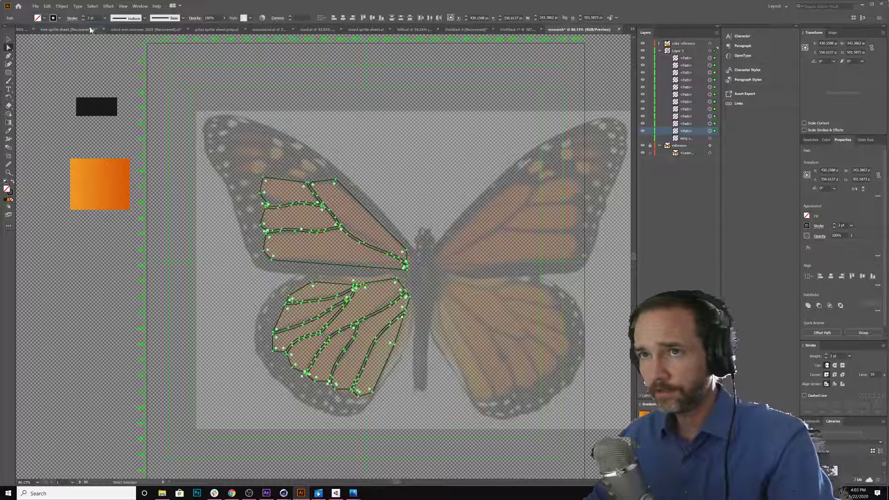
pyautogui.click(64, 6)
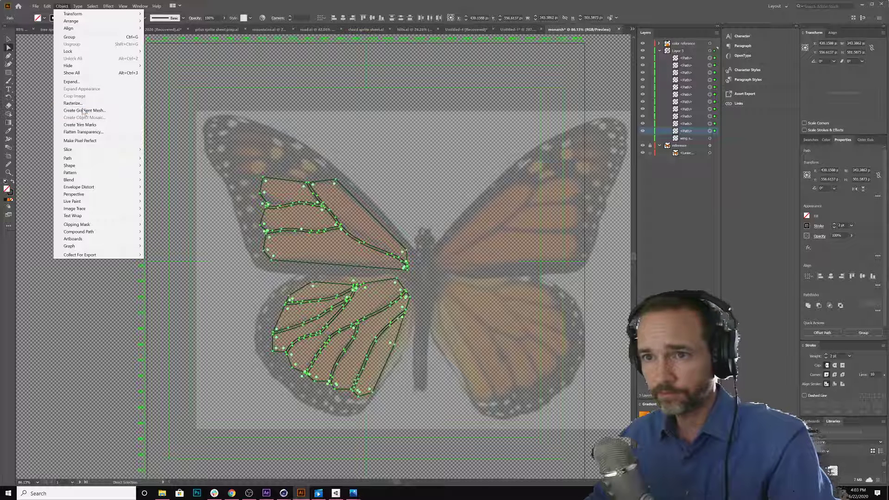
pyautogui.moveTo(90, 161)
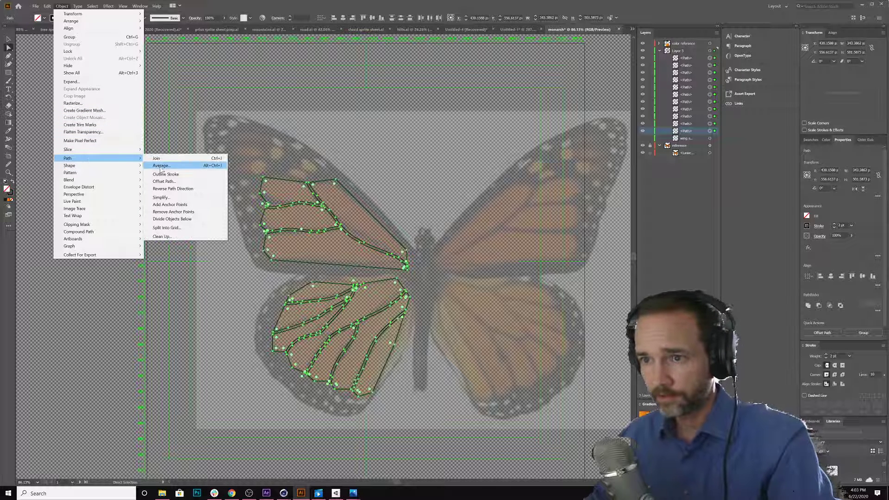
pyautogui.click(160, 197)
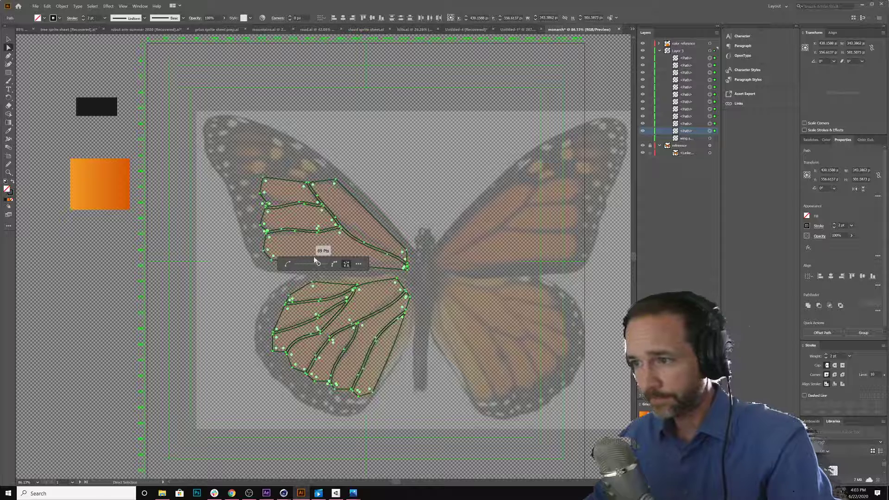
pyautogui.moveTo(317, 267); pyautogui.dragTo(302, 264)
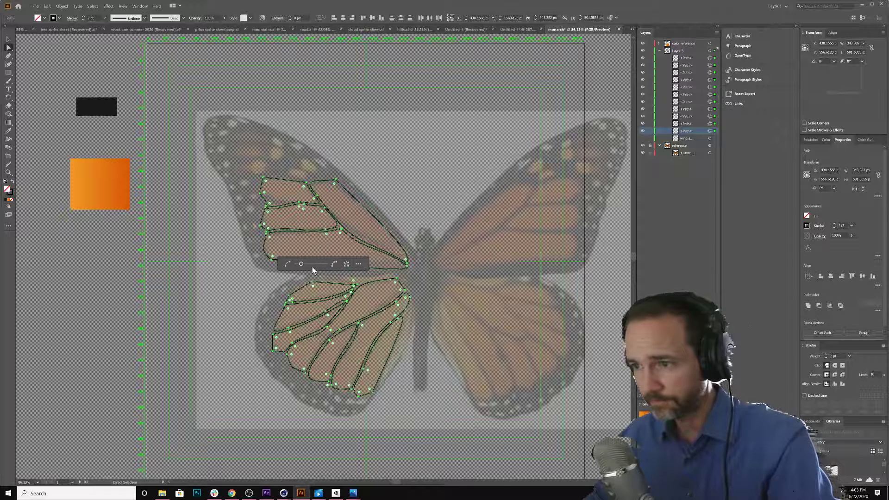
pyautogui.moveTo(301, 264); pyautogui.dragTo(296, 263)
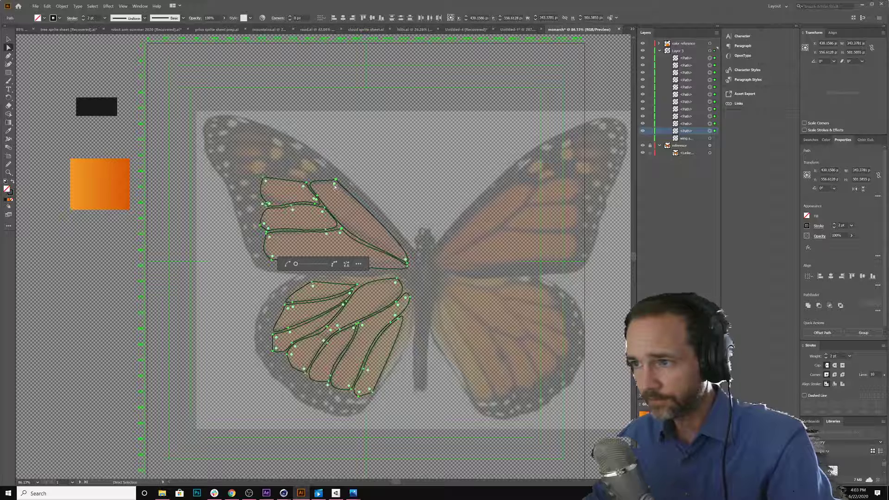
pyautogui.press('Return')
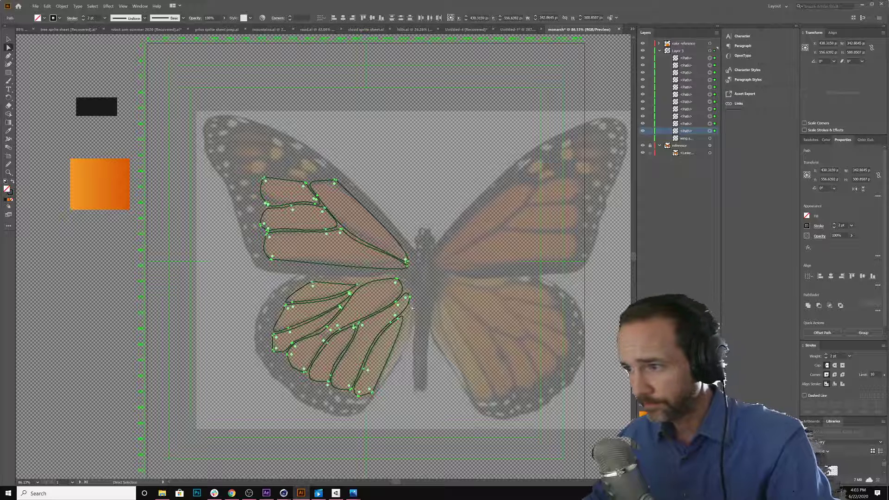
pyautogui.press('v')
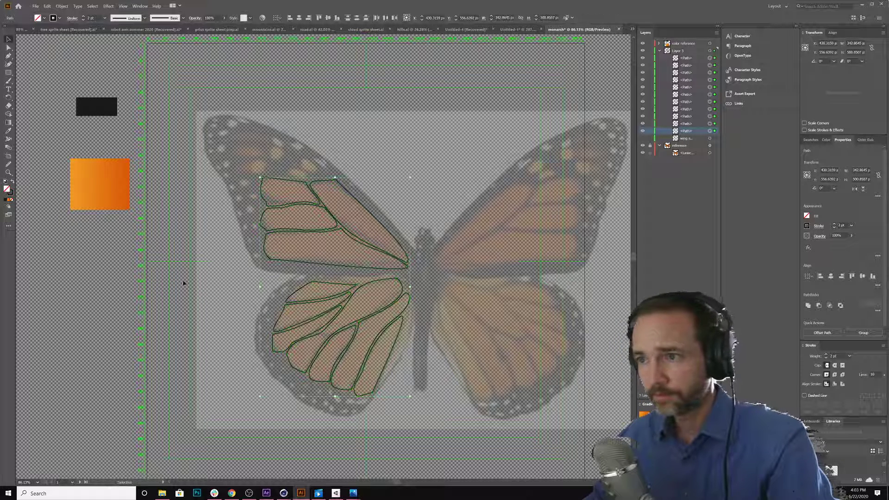
pyautogui.click(234, 308)
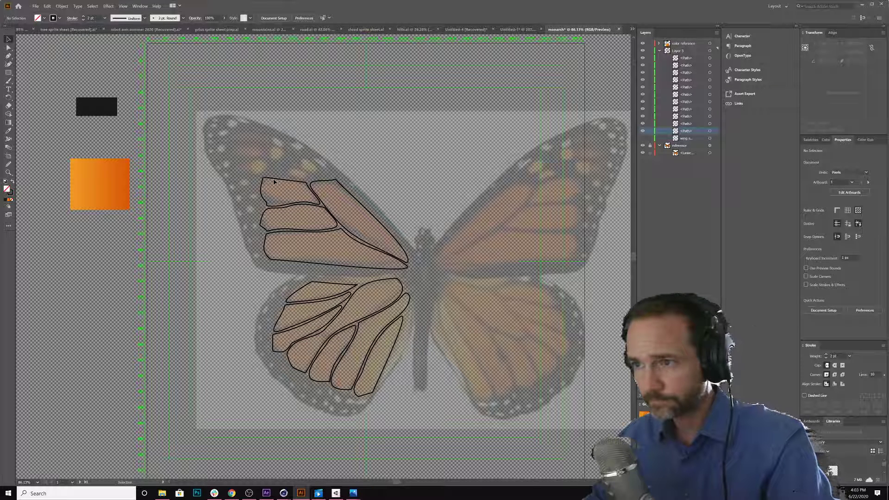
# Select the upper wing's top outer cell and round its corners
pyautogui.click(273, 182)
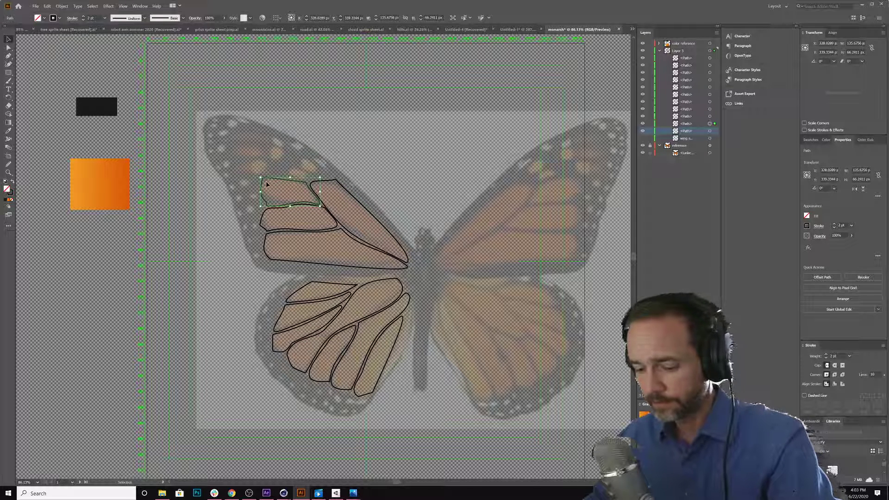
pyautogui.press('a')
pyautogui.moveTo(268, 185); pyautogui.dragTo(274, 203)
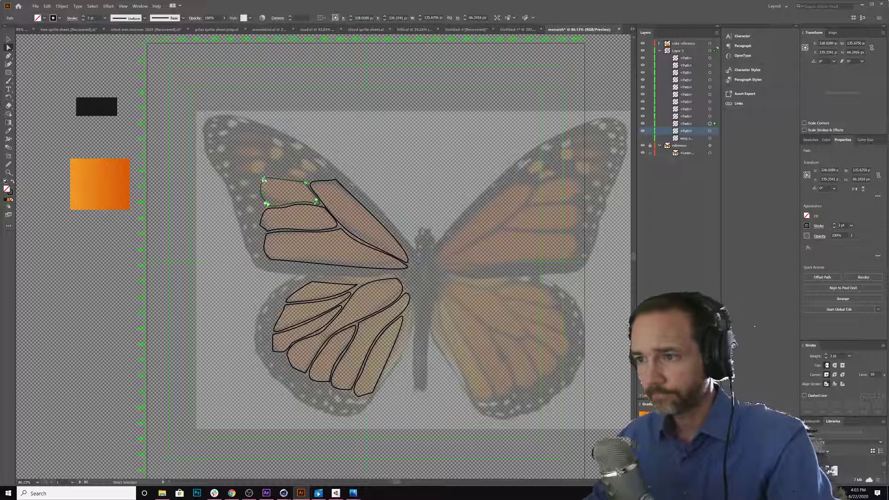
# Simplify the upper wing's top outer cell to 3 anchor points and deselect it
pyautogui.click(46, 6)
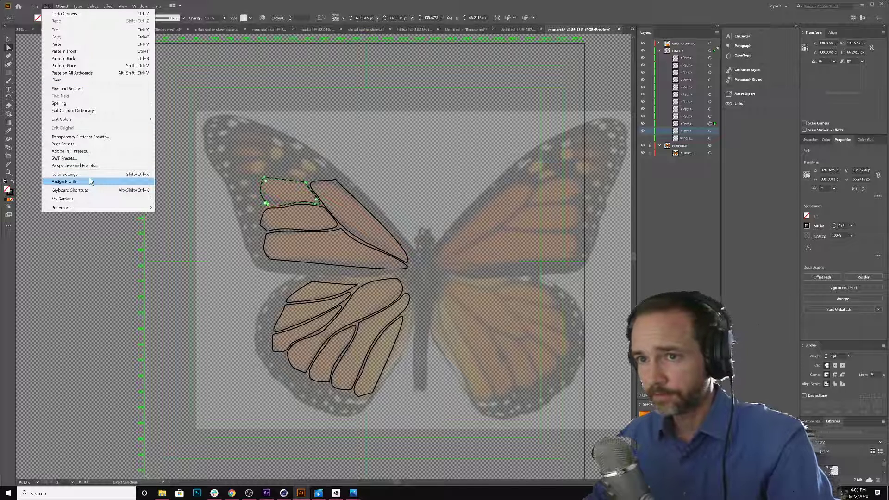
pyautogui.moveTo(61, 6)
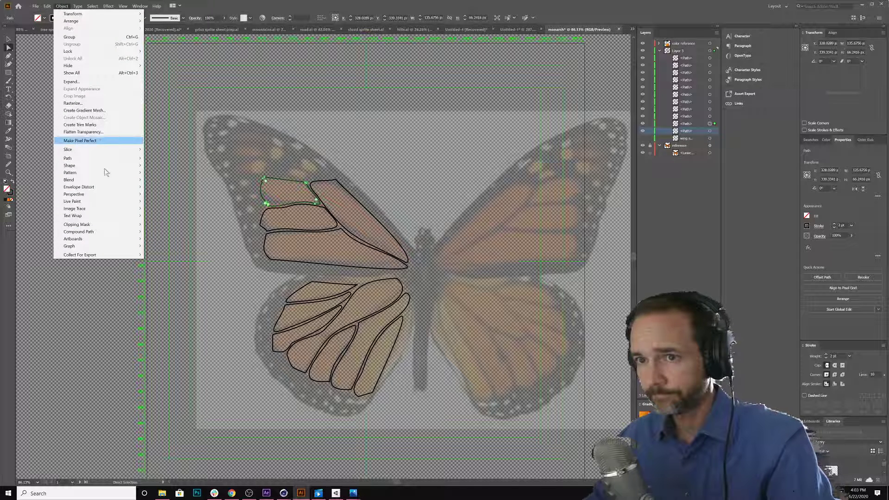
pyautogui.moveTo(95, 158)
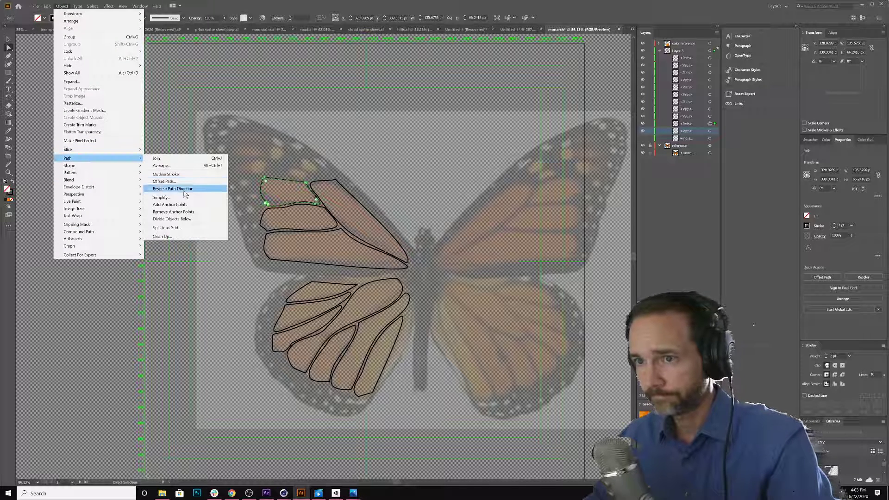
pyautogui.click(168, 195)
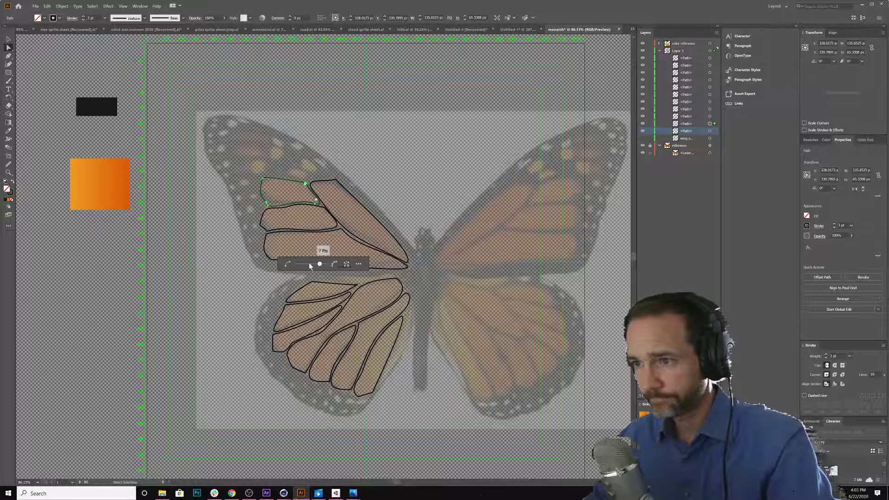
pyautogui.click(288, 264)
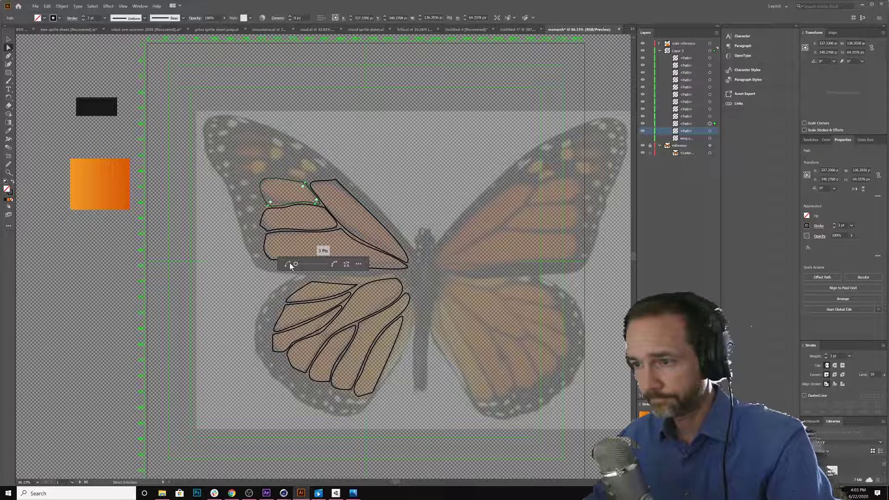
pyautogui.click(329, 224)
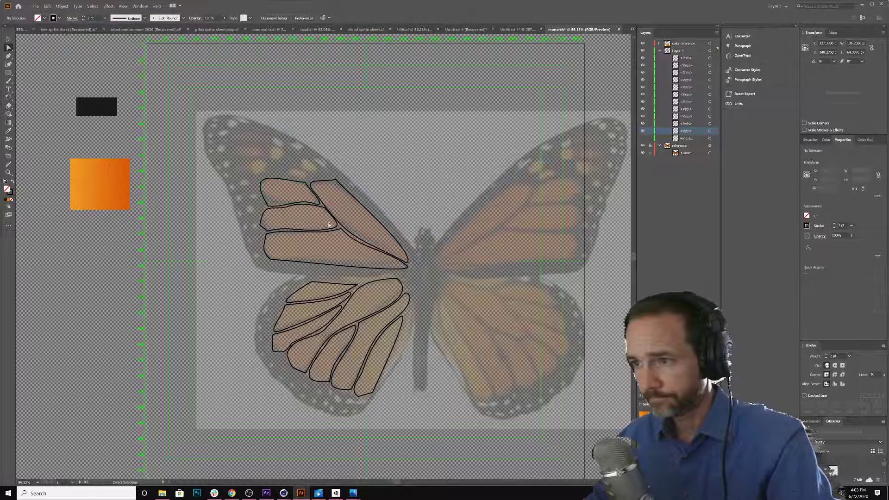
# Try to simplify the upper wing's middle outer cell to the minimum number of anchor points
pyautogui.click(328, 229)
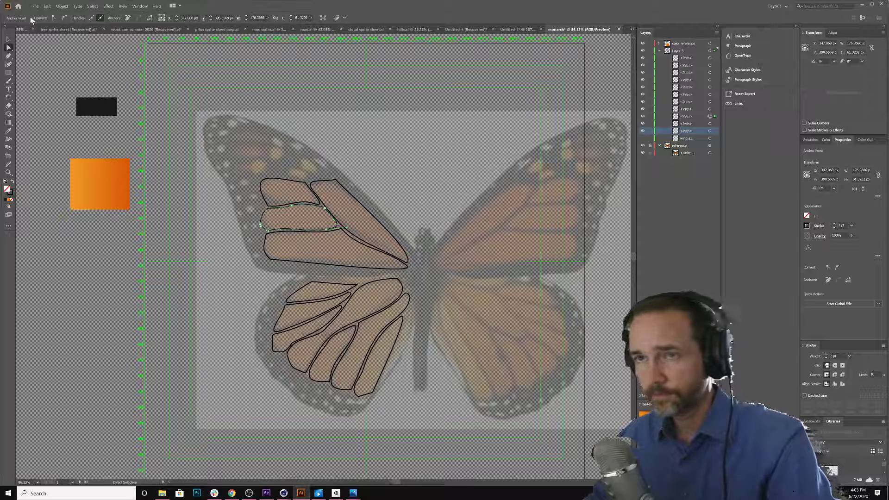
pyautogui.click(60, 7)
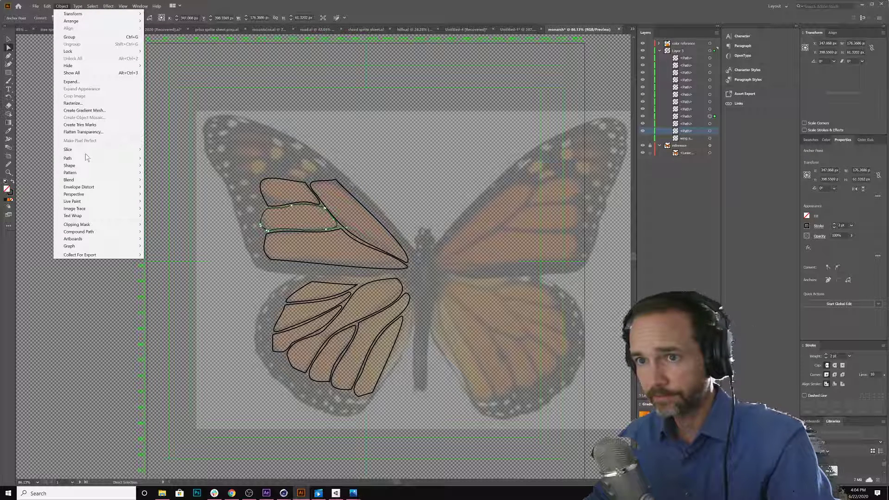
pyautogui.moveTo(88, 158)
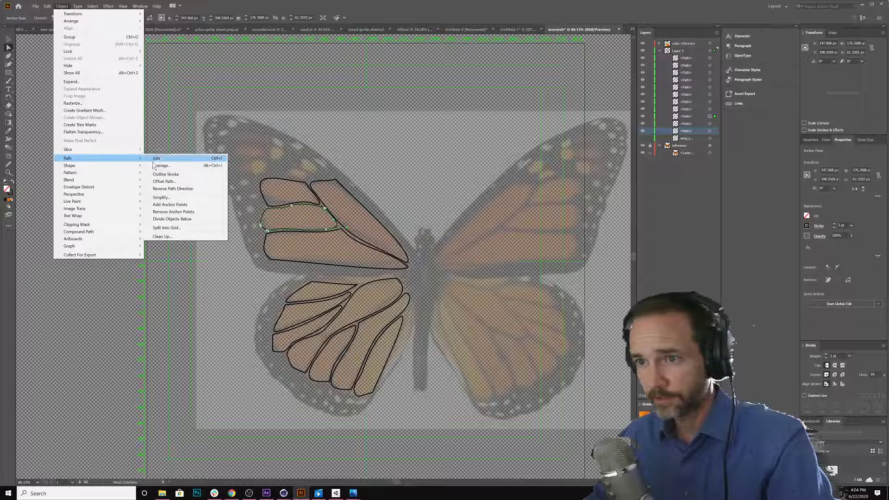
pyautogui.click(161, 197)
pyautogui.moveTo(320, 263); pyautogui.dragTo(288, 262)
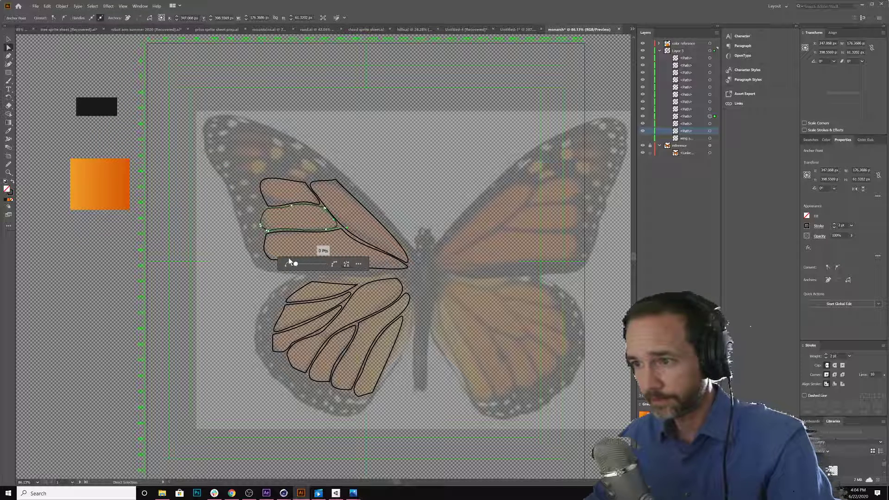
pyautogui.click(397, 206)
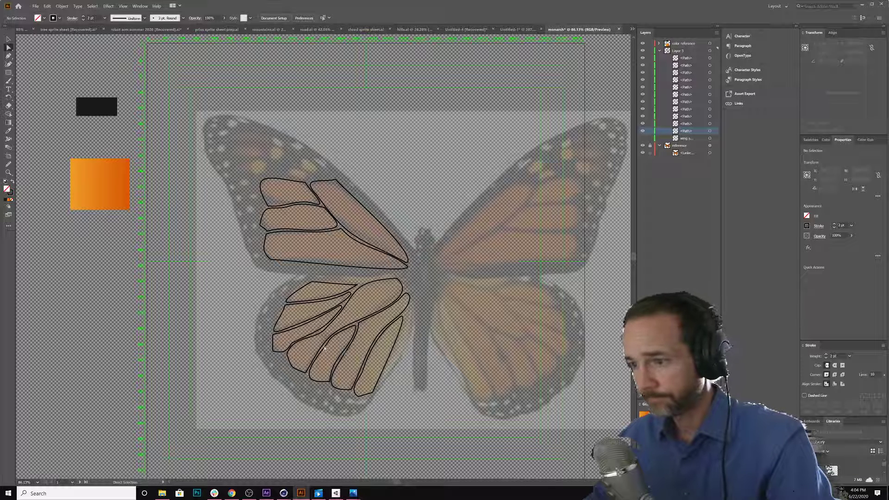
pyautogui.click(276, 335)
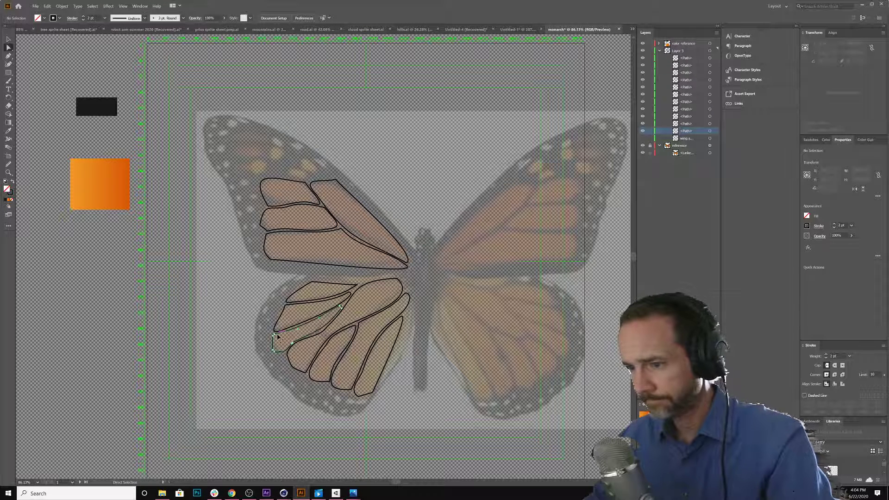
pyautogui.click(63, 7)
pyautogui.click(375, 175)
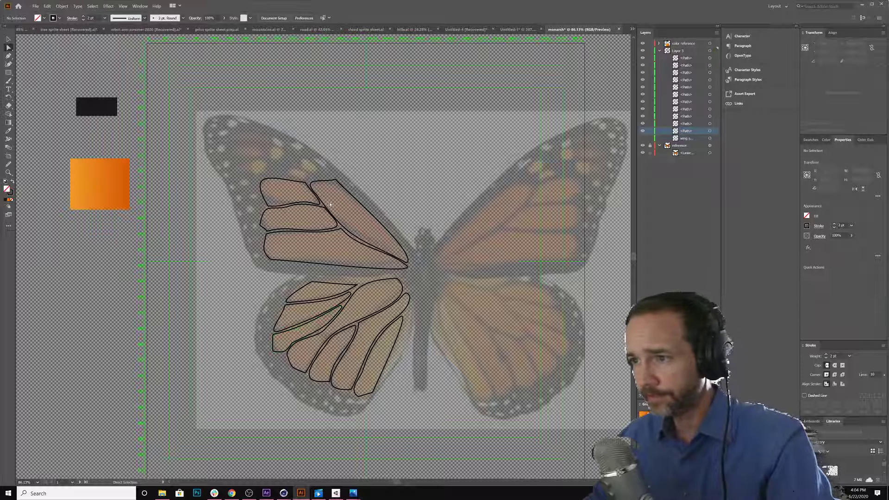
# Round the corners of all the inner cells of both left wings together using the live corner widgets, and deselect them
pyautogui.click(8, 39)
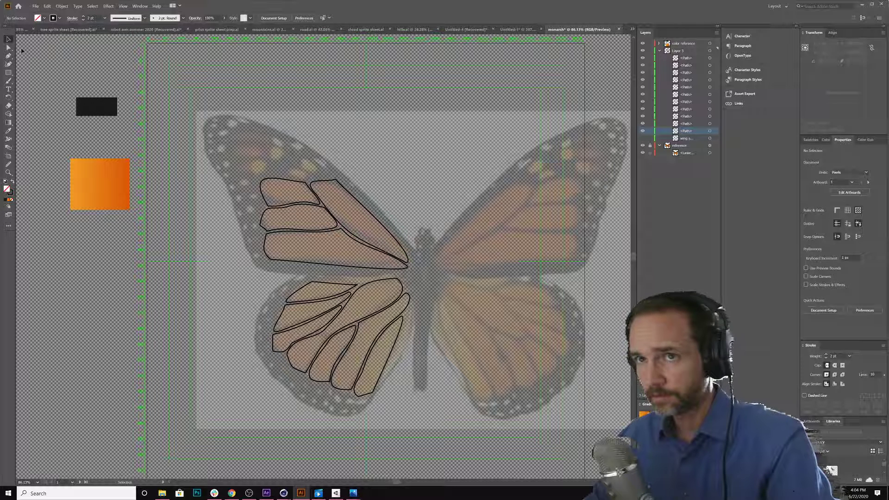
pyautogui.click(8, 47)
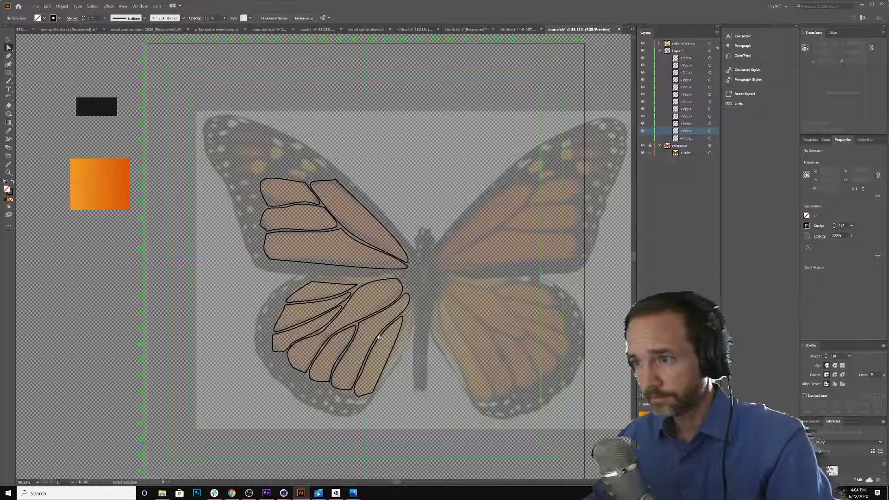
pyautogui.hotkey('ctrl', 'a')
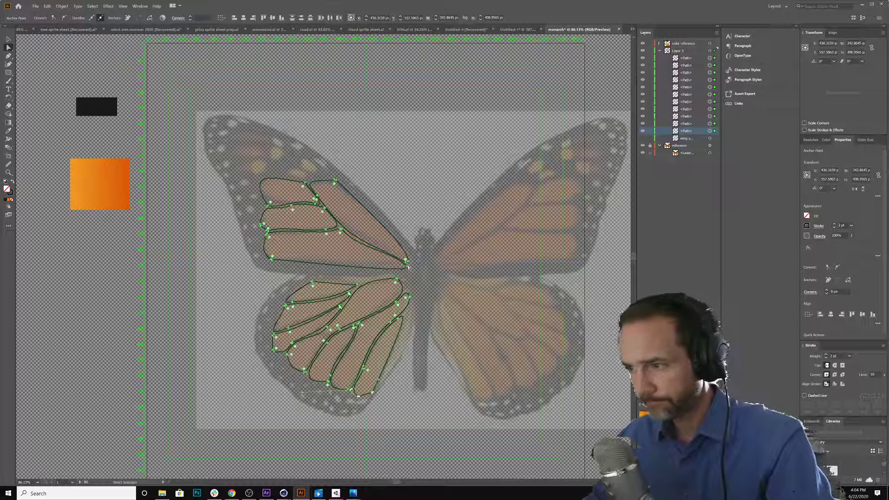
pyautogui.moveTo(406, 261)
pyautogui.mouseDown()
pyautogui.moveTo(401, 238)
pyautogui.moveTo(405, 263)
pyautogui.mouseUp()
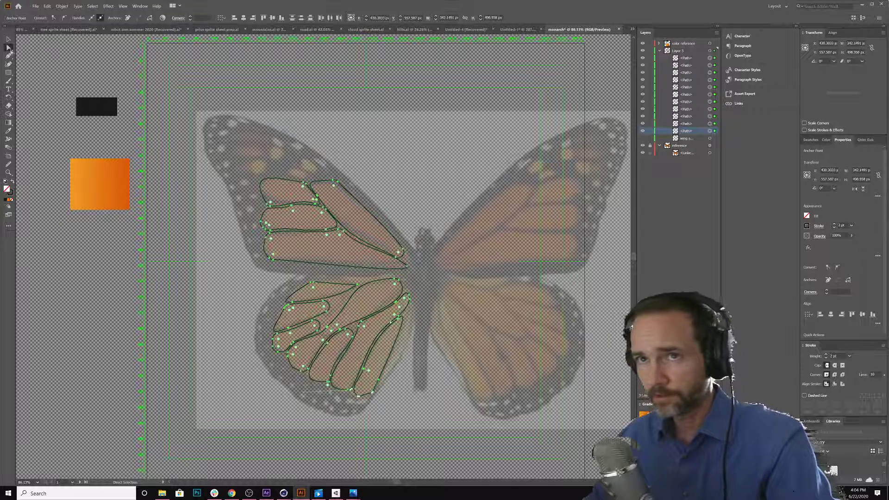
pyautogui.press('v')
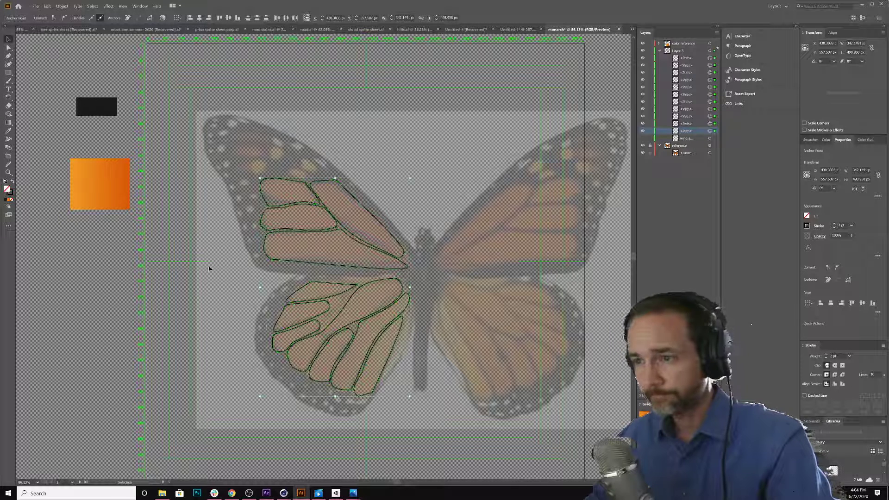
pyautogui.click(230, 323)
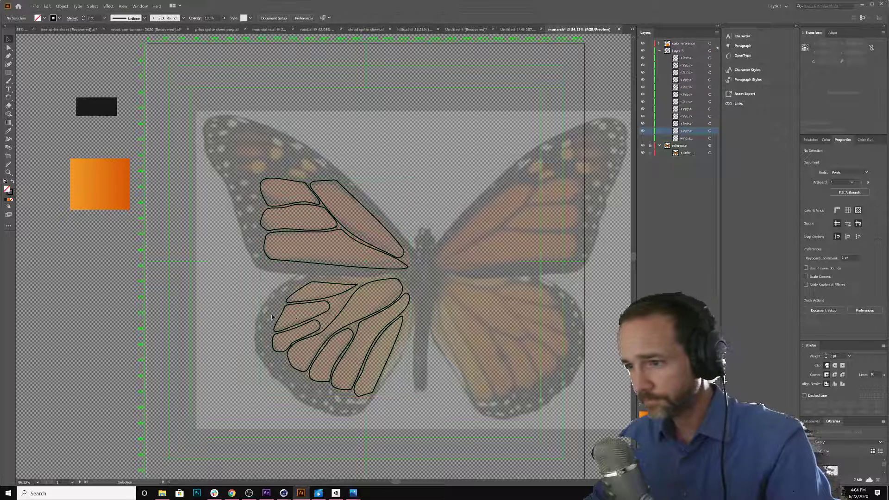
# Select the lower wing's uppermost cell and set the view magnification to 100%
pyautogui.click(357, 288)
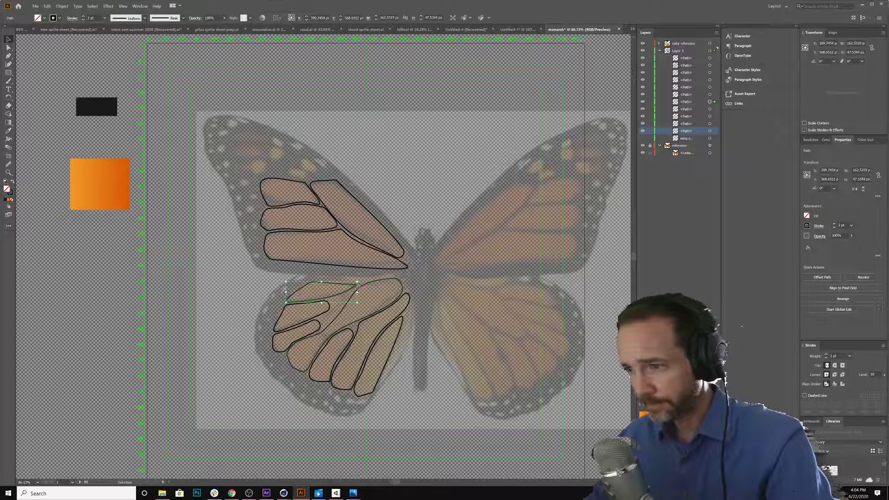
pyautogui.press('a')
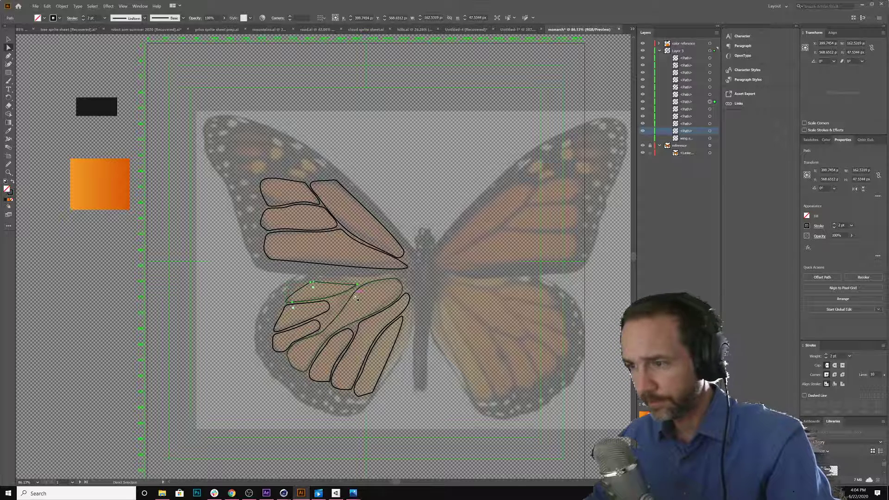
pyautogui.press('z')
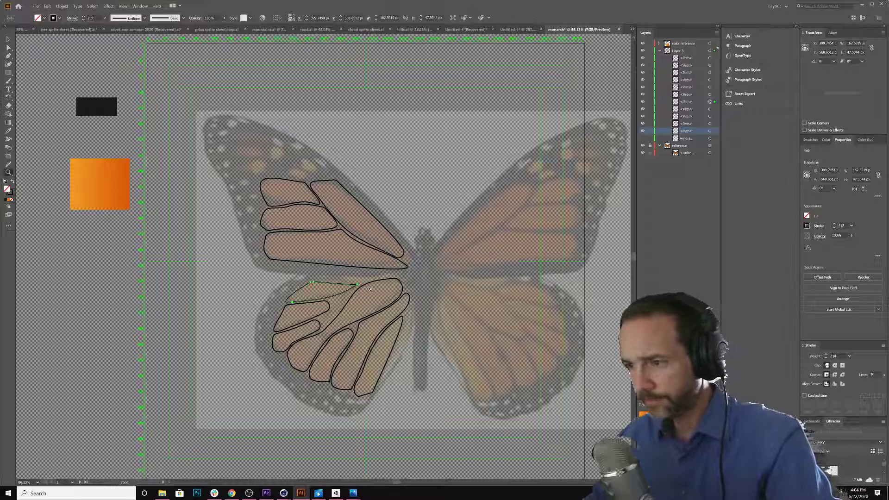
pyautogui.moveTo(436, 291); pyautogui.dragTo(349, 289)
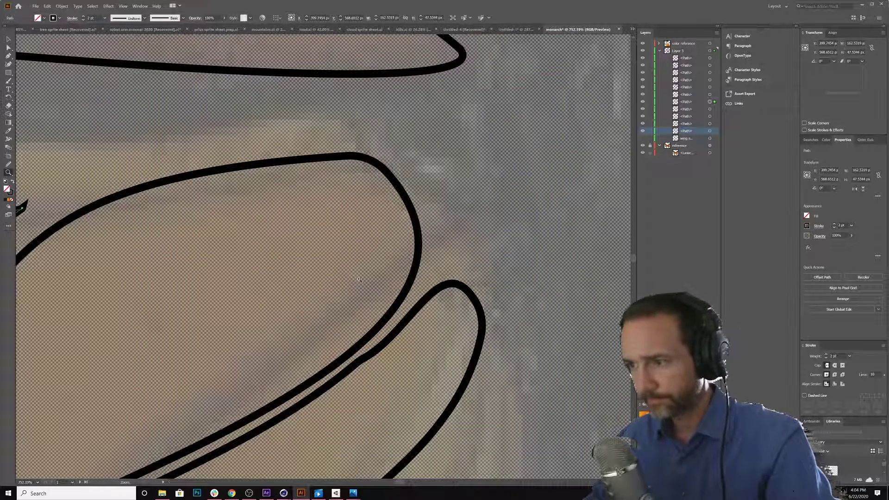
pyautogui.scroll(5, 361, 273)
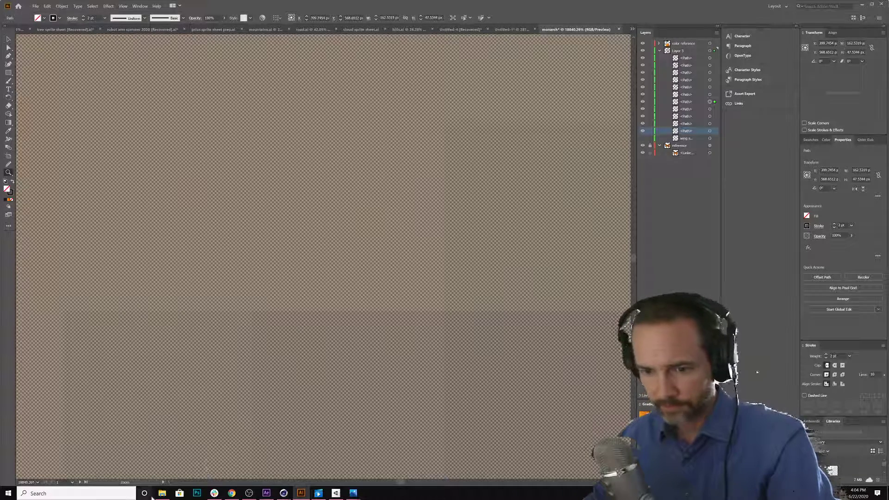
pyautogui.click(38, 483)
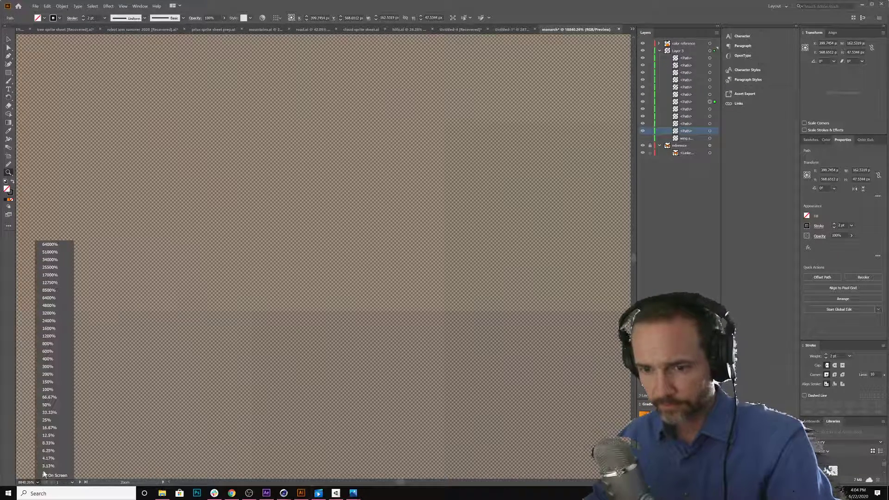
pyautogui.click(48, 389)
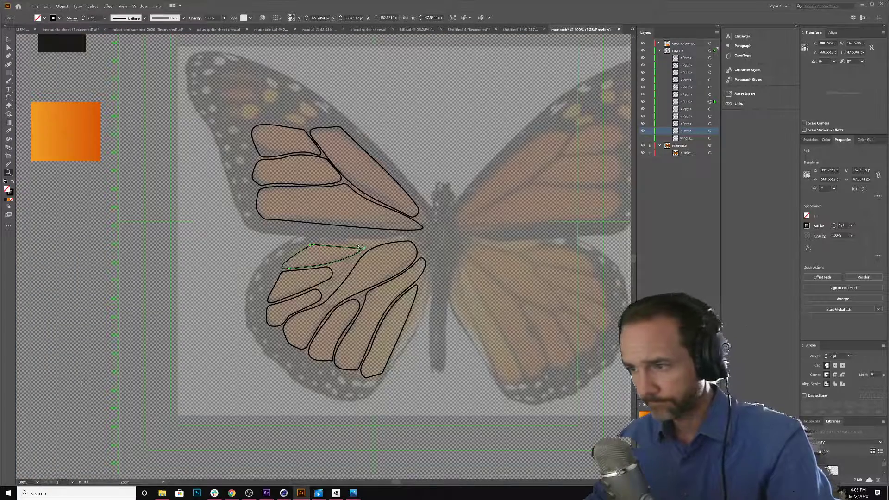
# Reshape the pointed inner tip of the lower wing's uppermost cell and round that corner to a radius of about 5.28 px
pyautogui.click(8, 39)
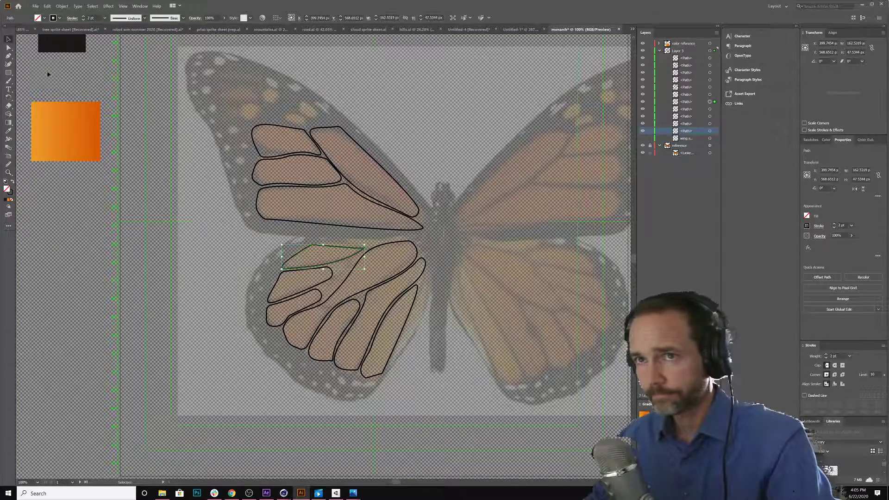
pyautogui.press('a')
pyautogui.click(364, 250)
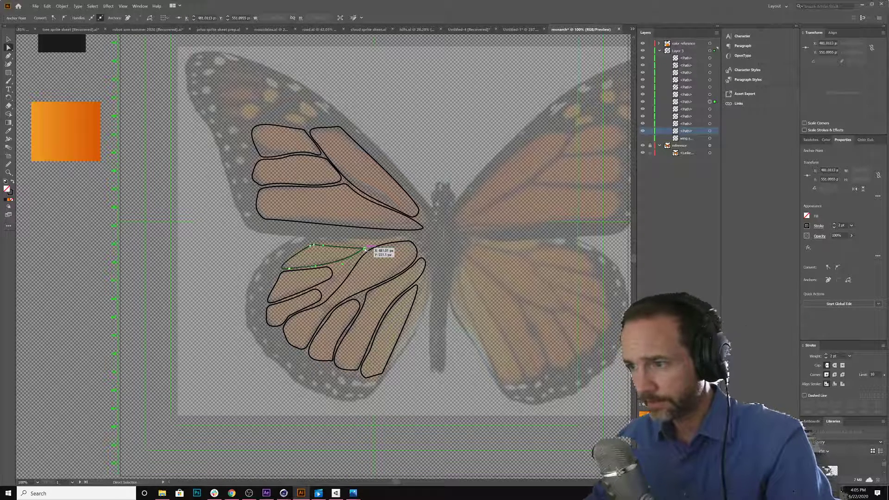
pyautogui.press('v')
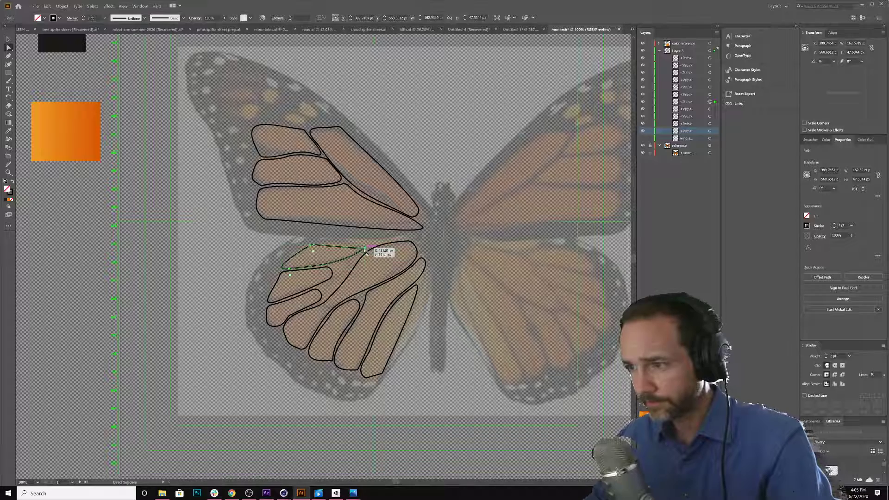
pyautogui.press('ctrl')
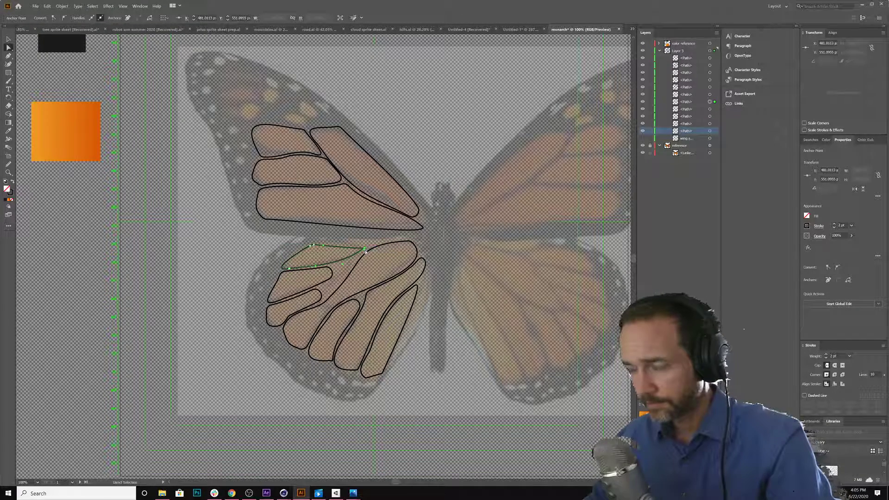
pyautogui.hotkey('ctrl', 'space')
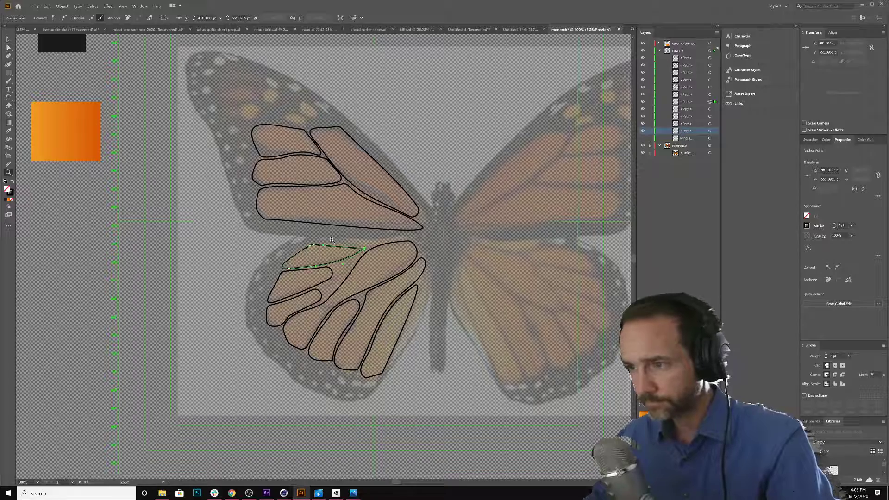
pyautogui.moveTo(369, 266); pyautogui.dragTo(374, 267)
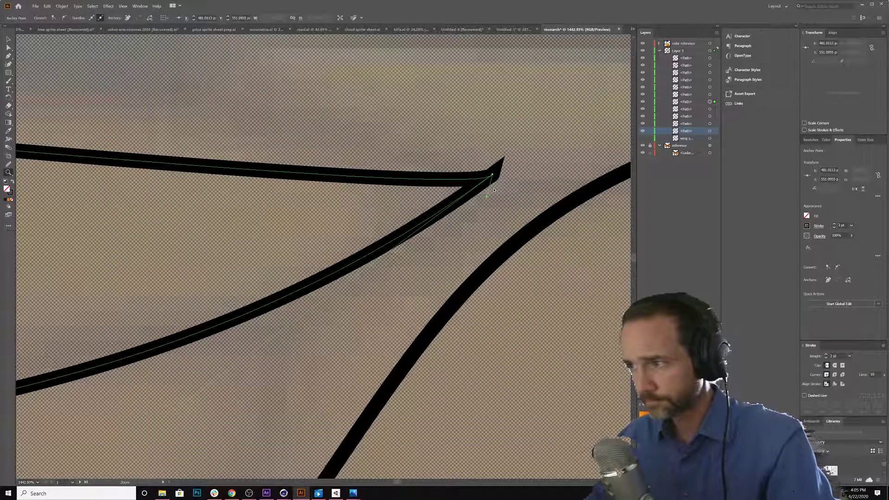
pyautogui.click(8, 39)
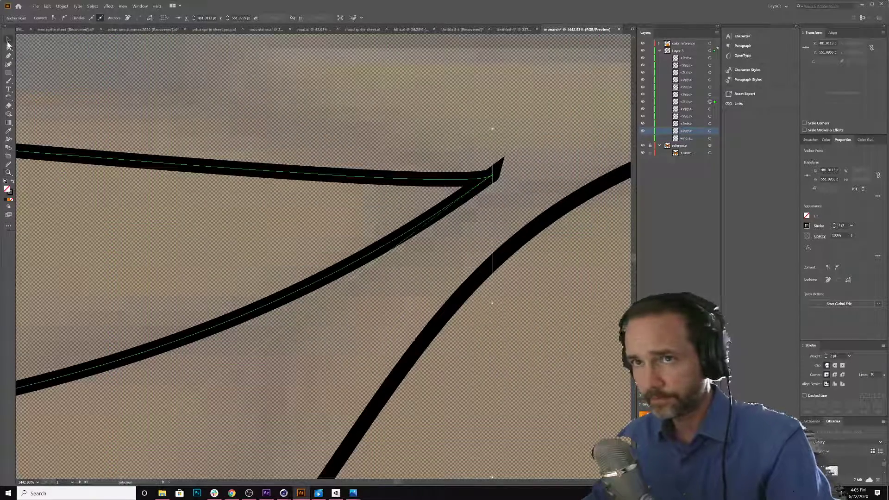
pyautogui.click(492, 178)
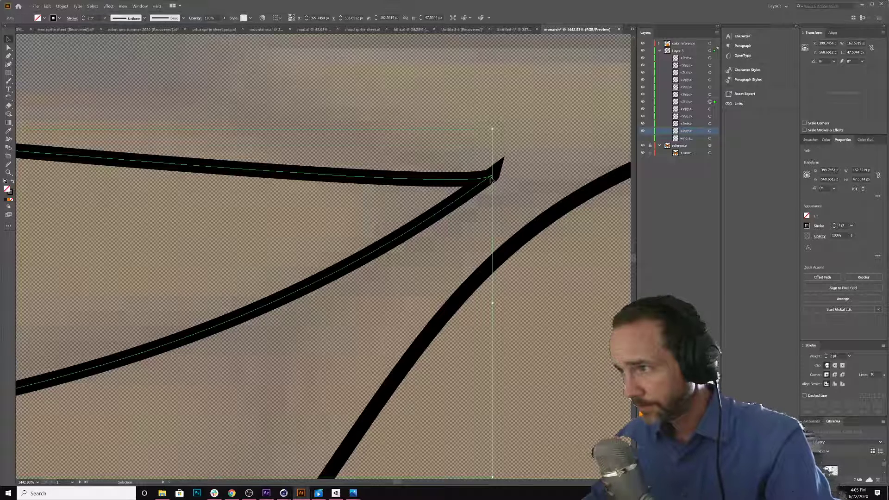
pyautogui.press('a')
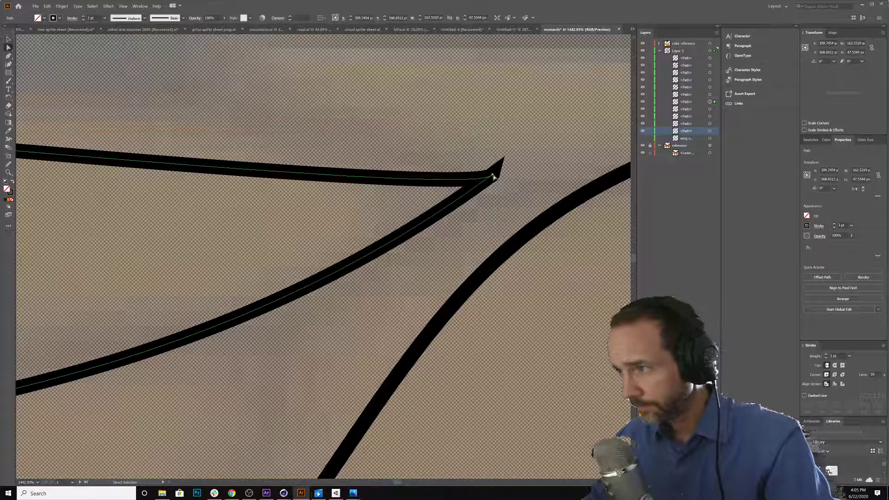
pyautogui.moveTo(492, 178)
pyautogui.mouseDown()
pyautogui.moveTo(496, 170)
pyautogui.moveTo(487, 187)
pyautogui.moveTo(491, 179)
pyautogui.moveTo(459, 154)
pyautogui.mouseUp()
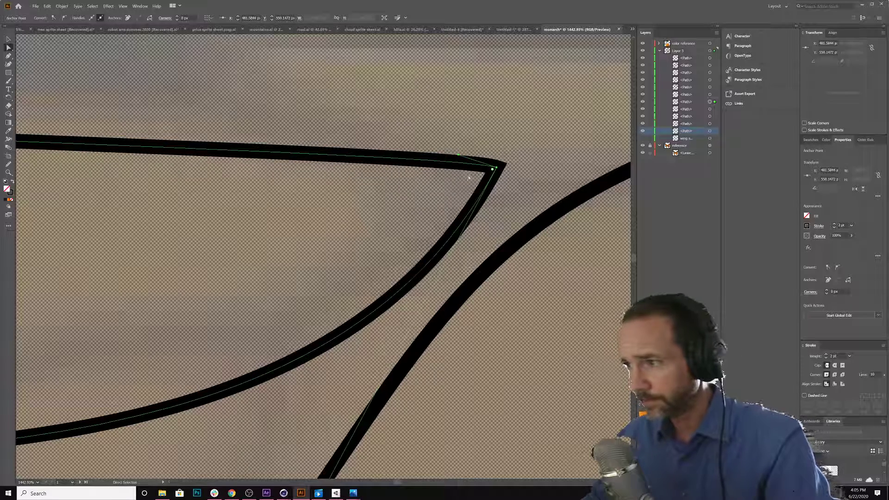
pyautogui.moveTo(484, 174); pyautogui.dragTo(431, 199)
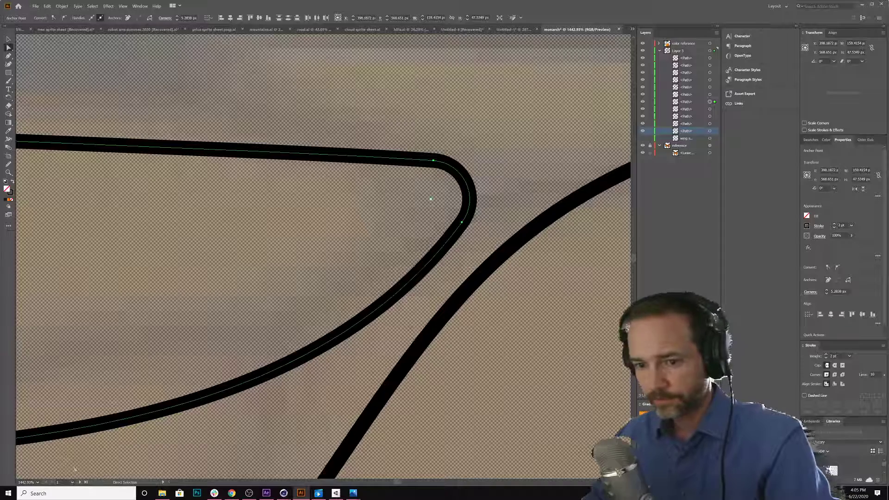
# Return the view to 100% magnification and bring the whole left wing tracing into view
pyautogui.click(23, 482)
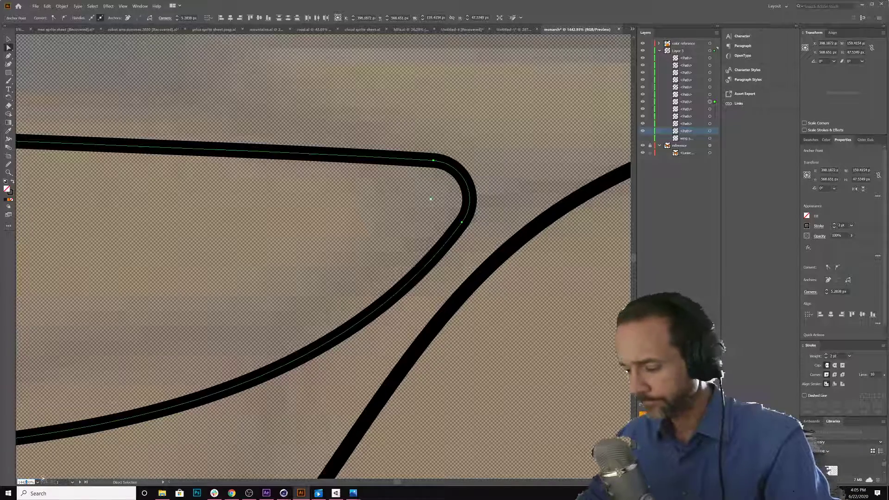
pyautogui.write('64000')
pyautogui.press('Return')
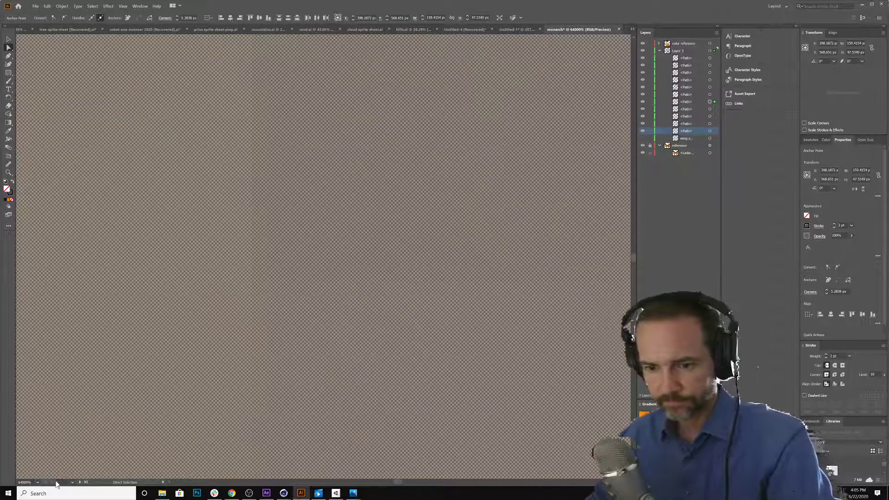
pyautogui.click(29, 482)
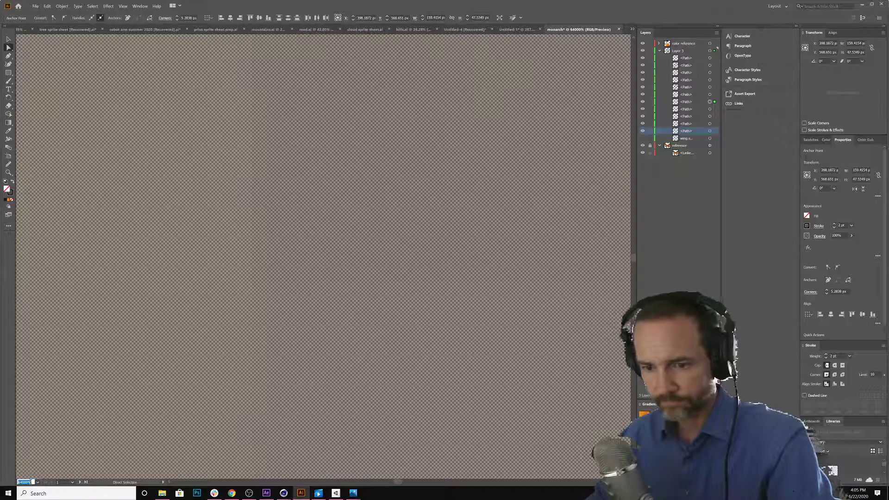
pyautogui.write('100')
pyautogui.press('Return')
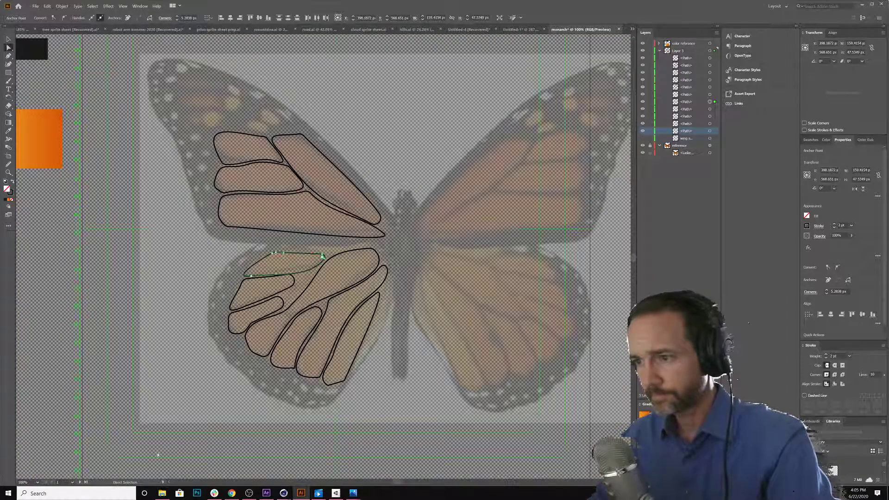
pyautogui.scroll(-2, 315, 334)
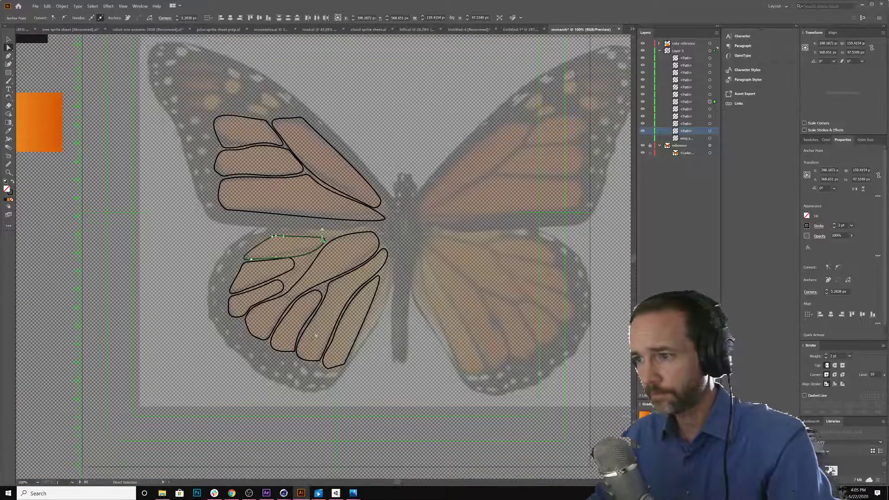
pyautogui.scroll(1, 33, 95)
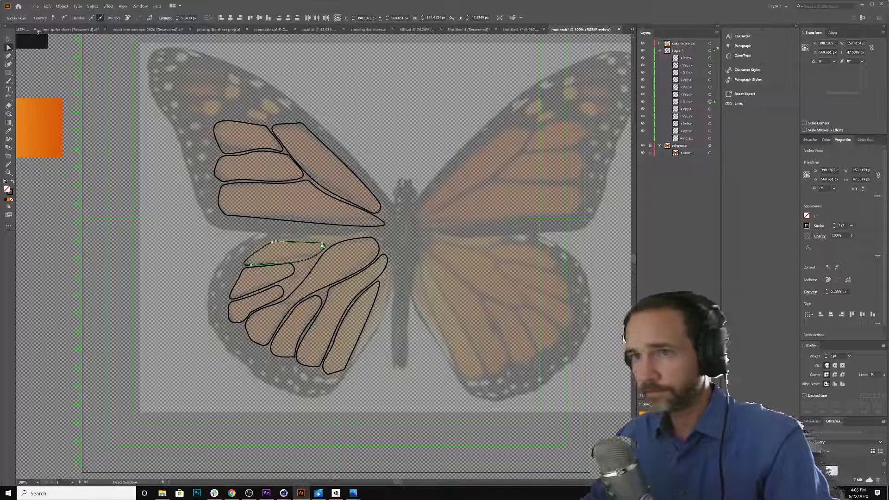
# Give all the traced wing cells a white fill and no stroke, and deselect them
pyautogui.click(8, 39)
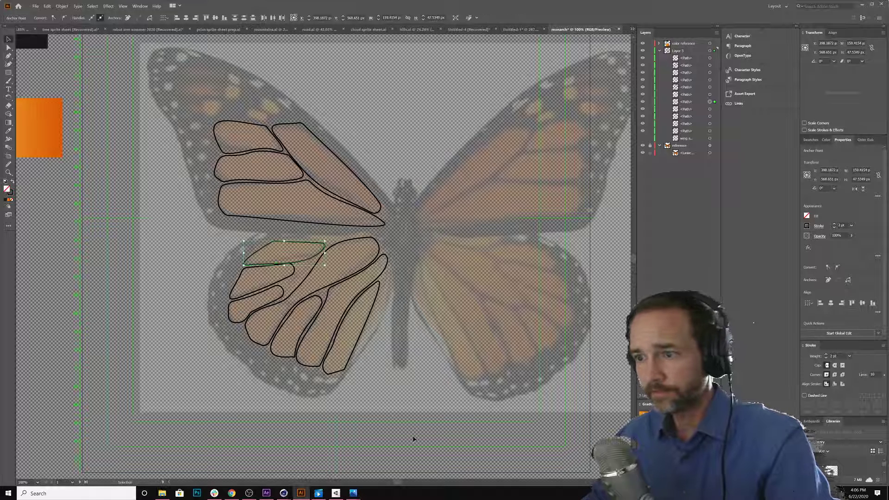
pyautogui.hotkey('ctrl', 'a')
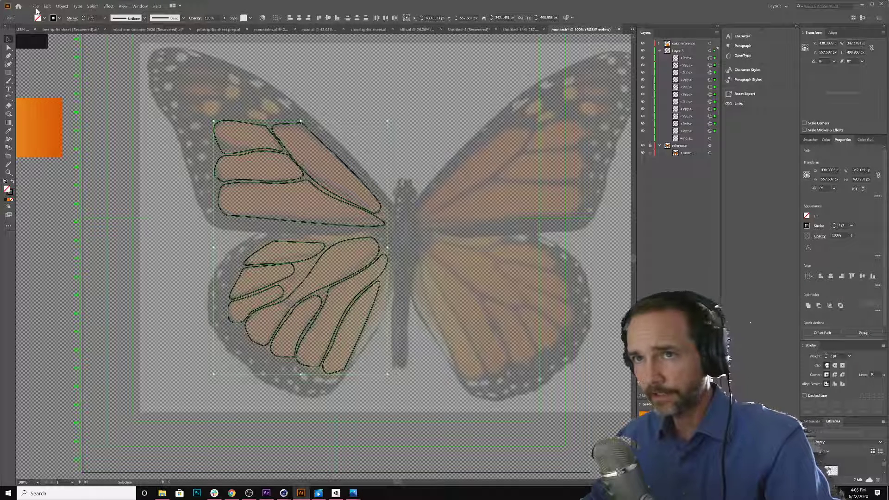
pyautogui.click(44, 19)
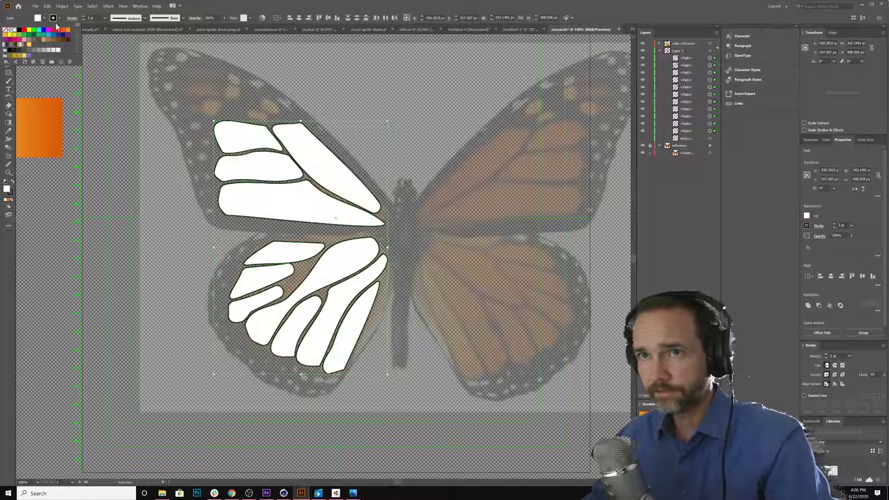
pyautogui.click(58, 50)
pyautogui.click(59, 18)
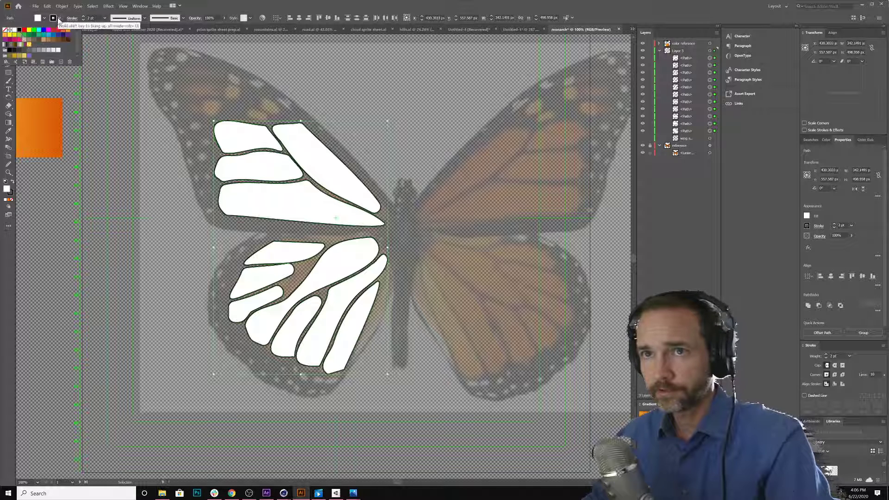
pyautogui.click(8, 30)
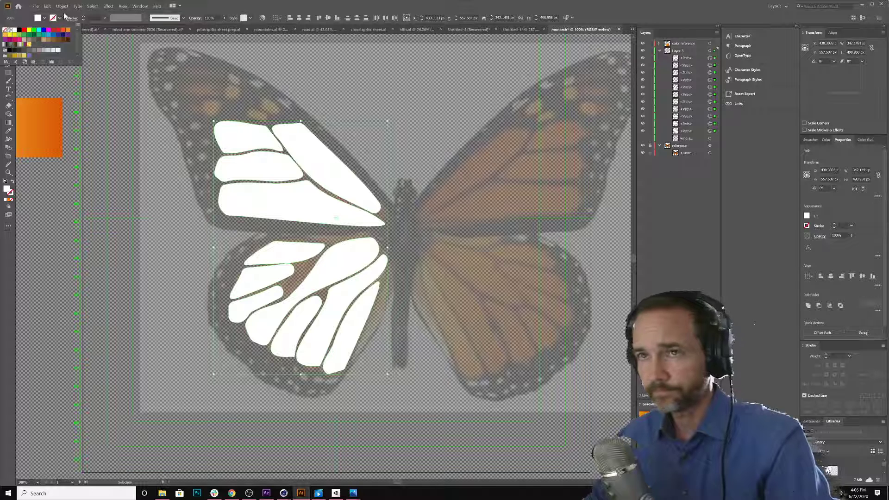
pyautogui.click(176, 257)
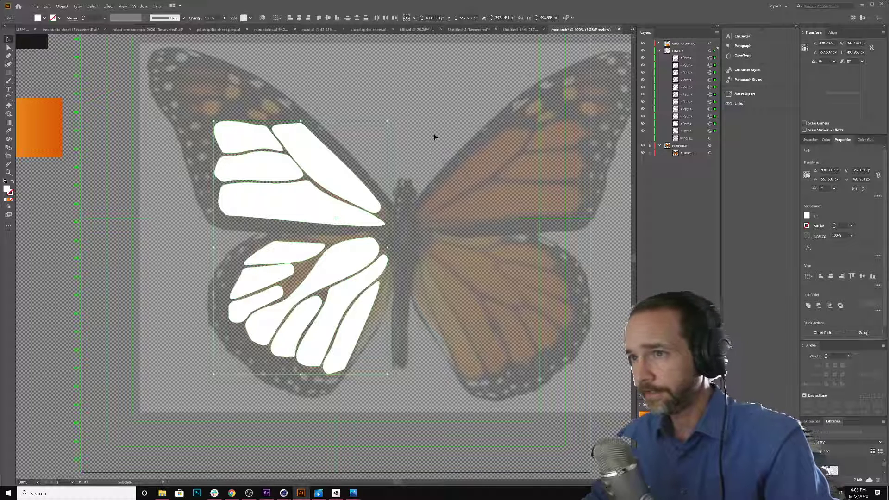
pyautogui.click(423, 139)
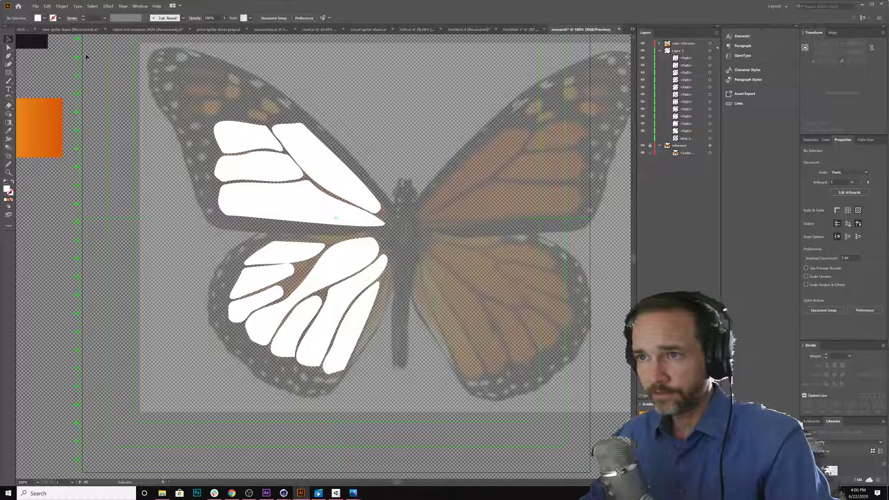
# Draw a white circle about 28 px in diameter among the orange spots near the upper wing's tip and adjust its position
pyautogui.click(9, 74)
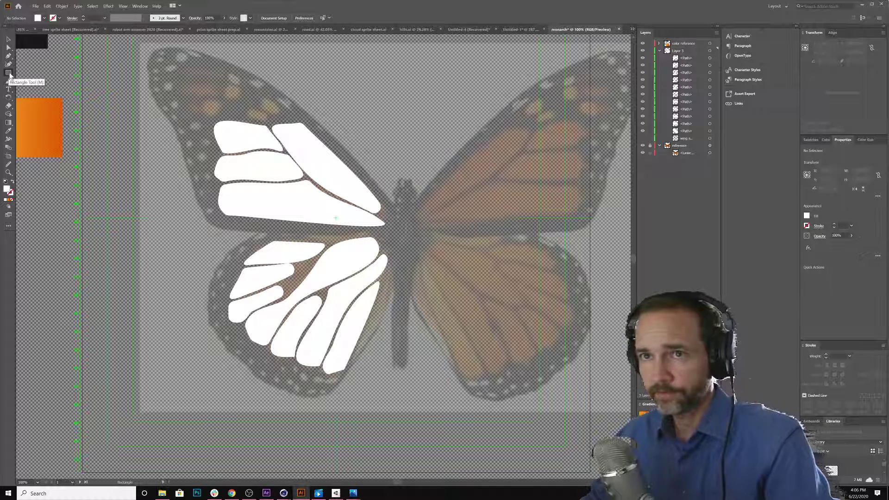
pyautogui.click(40, 81)
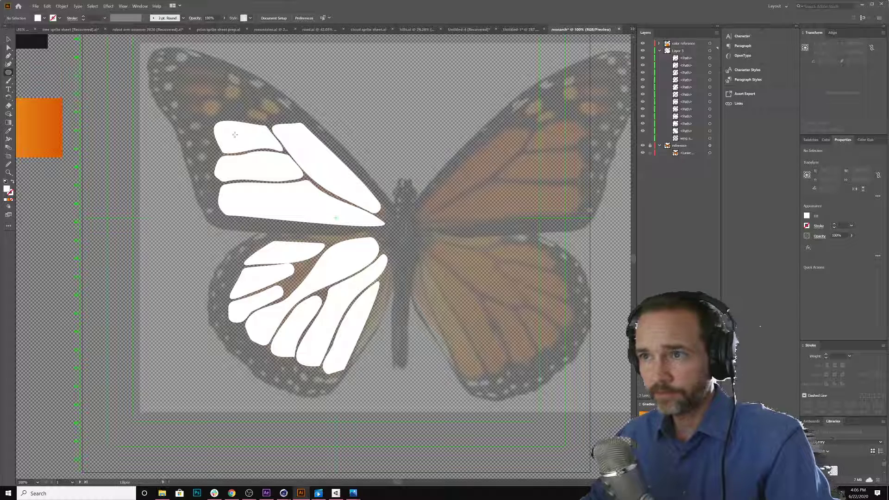
pyautogui.moveTo(226, 88); pyautogui.dragTo(238, 100)
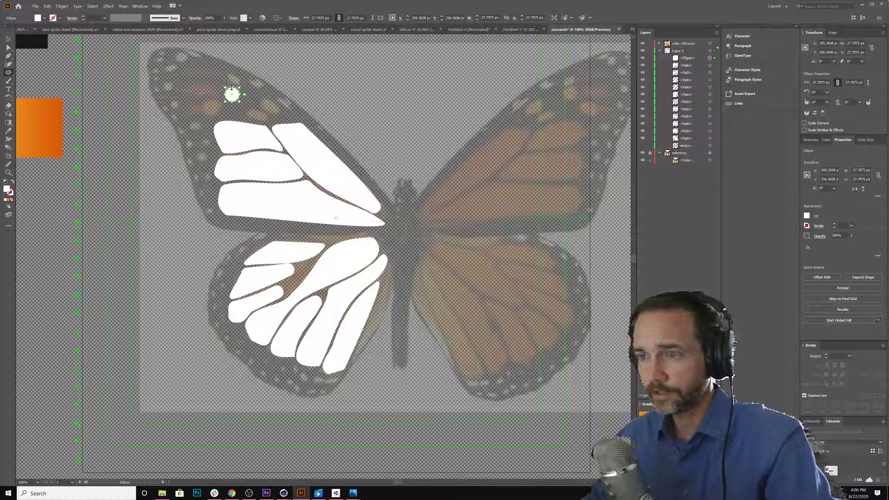
pyautogui.press('v')
pyautogui.moveTo(231, 90); pyautogui.dragTo(240, 98)
# Flatten the upper side of the white circle by lowering its top anchor point about 5 px
pyautogui.press('a')
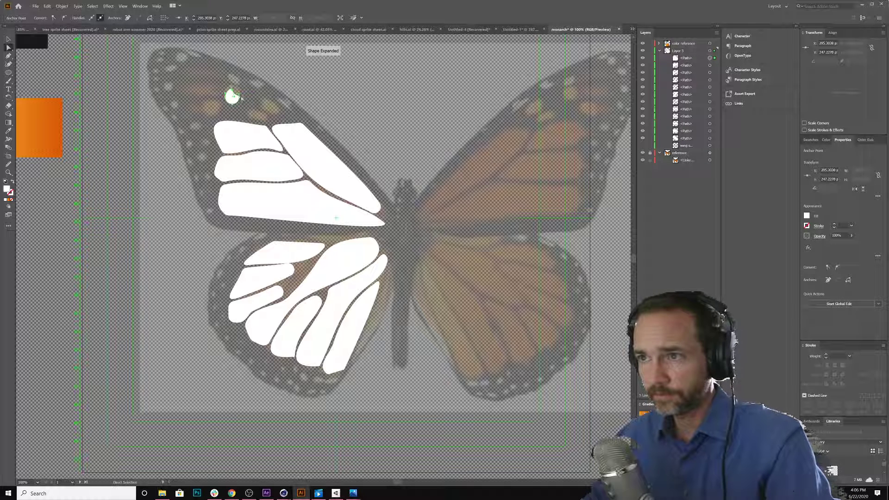
pyautogui.hotkey('ctrl', 'z')
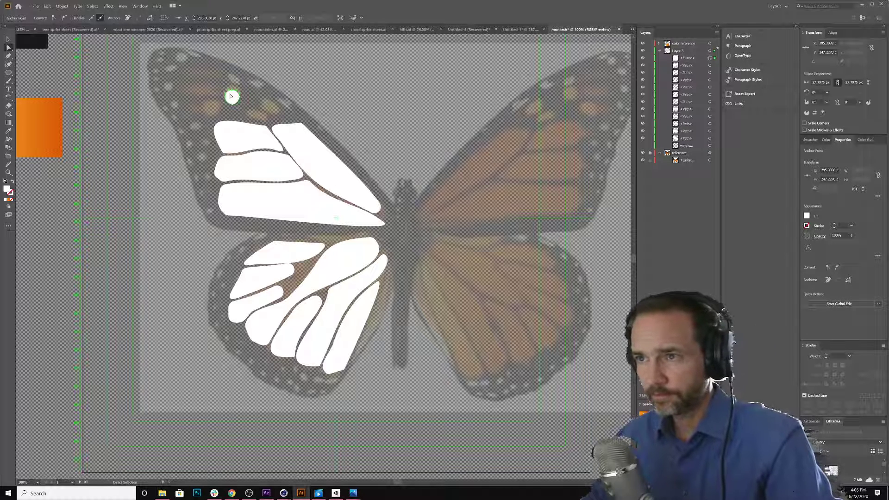
pyautogui.click(233, 94)
pyautogui.moveTo(233, 93); pyautogui.dragTo(237, 99)
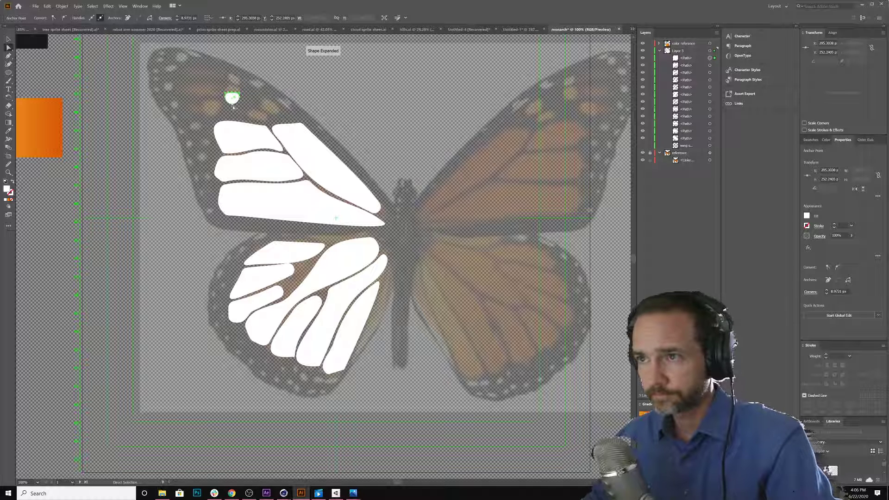
pyautogui.click(232, 106)
pyautogui.moveTo(233, 106); pyautogui.dragTo(236, 108)
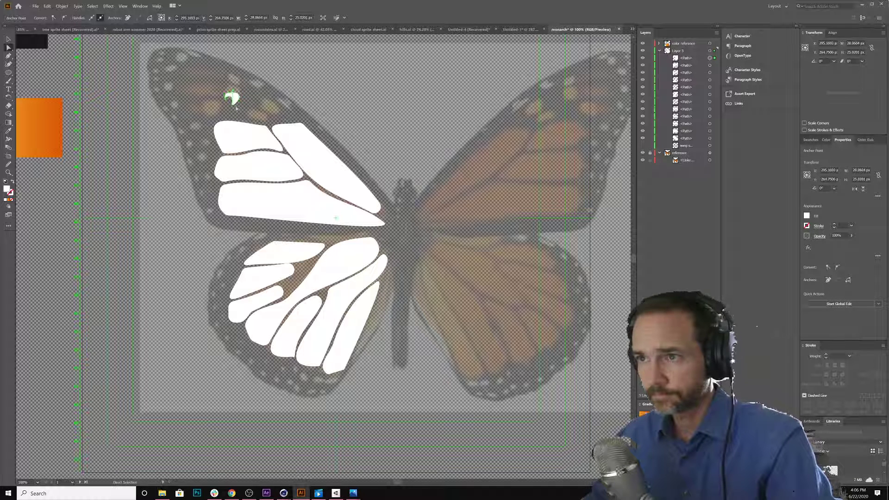
pyautogui.hotkey('ctrl', 'z')
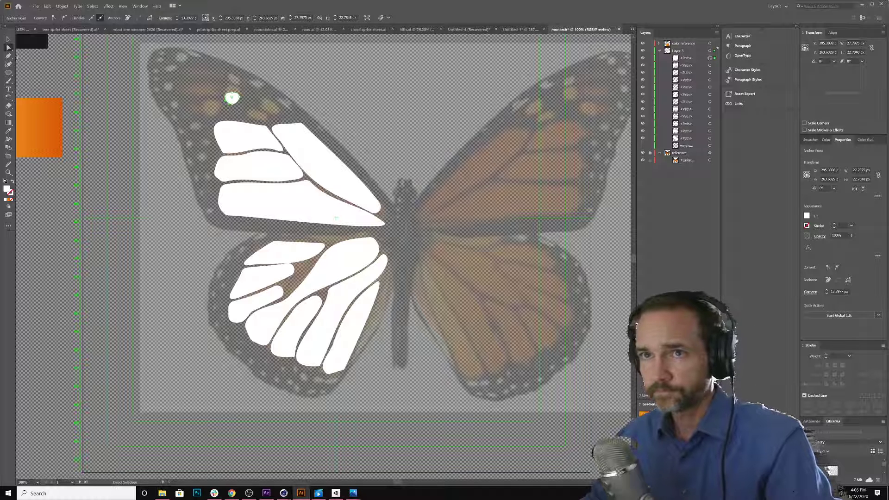
# Place the flattened spot on the lower orange marking and a copy, rotated about 66.7° and enlarged to about 31 × 35 px, on the marking above
pyautogui.click(8, 39)
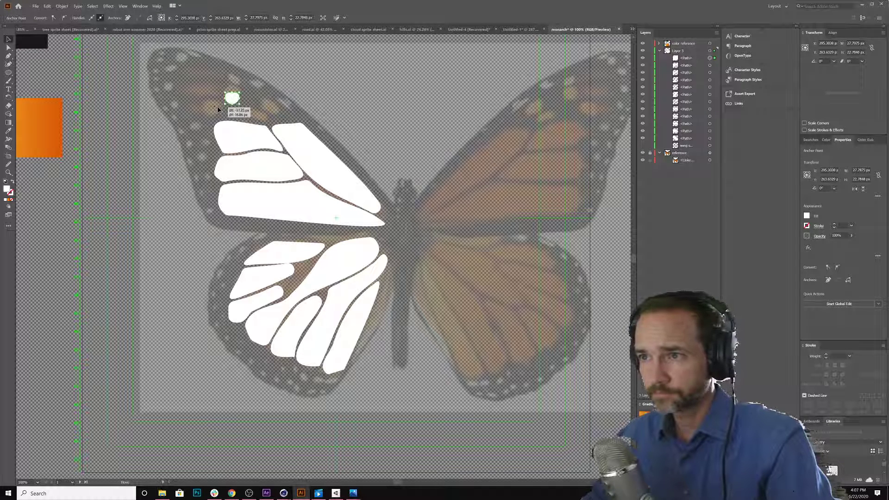
pyautogui.click(233, 103)
pyautogui.moveTo(234, 103); pyautogui.dragTo(243, 70)
pyautogui.press('t')
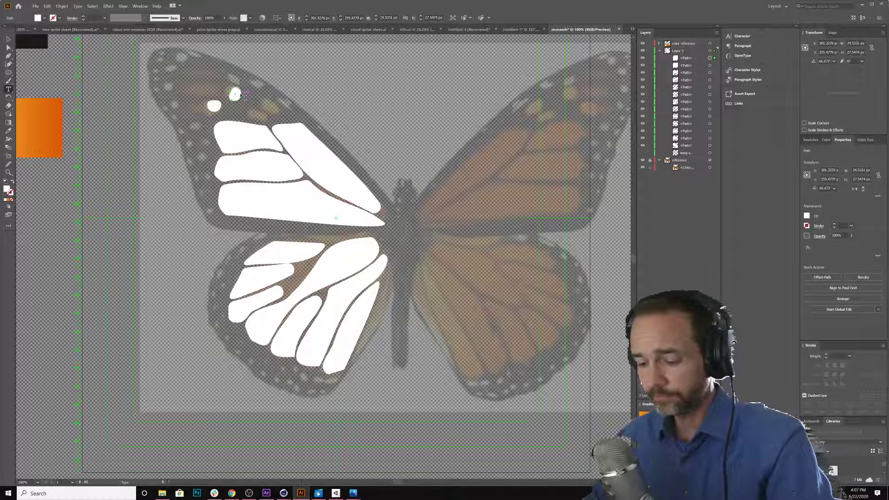
pyautogui.press('v')
pyautogui.moveTo(244, 91); pyautogui.dragTo(232, 92)
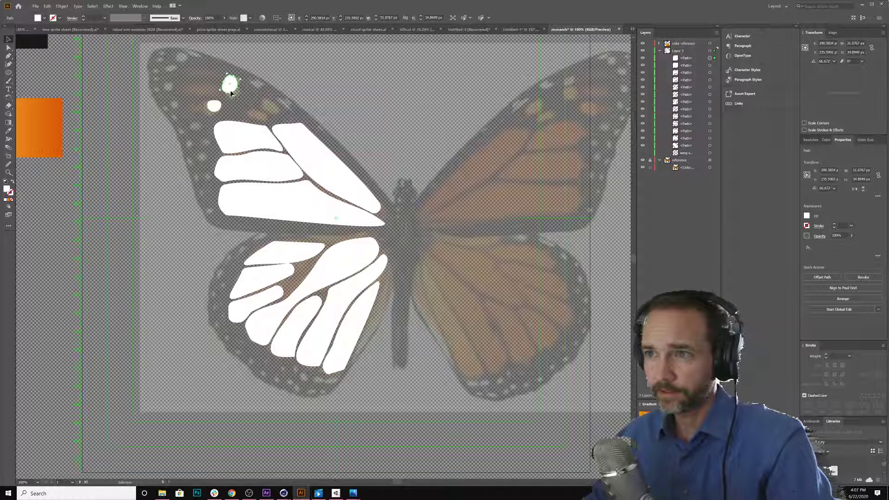
# Copy the lower flattened spot to the upper wing's outer edge and shrink the copy to about 14 × 11 px
pyautogui.click(201, 141)
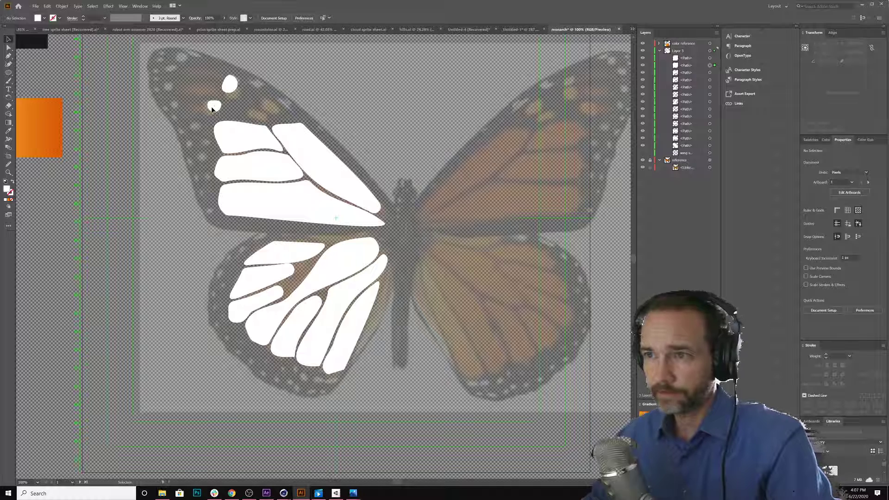
pyautogui.click(212, 109)
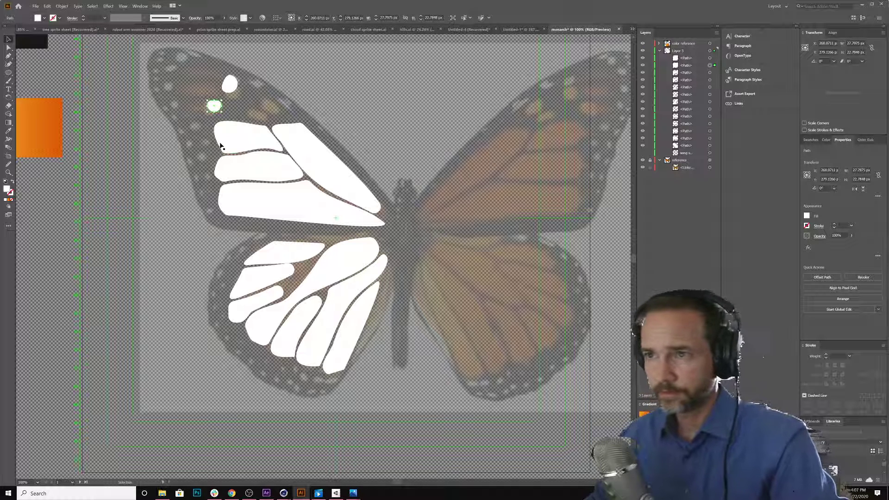
pyautogui.hotkey('ctrl', 'c')
pyautogui.hotkey('ctrl', 'v')
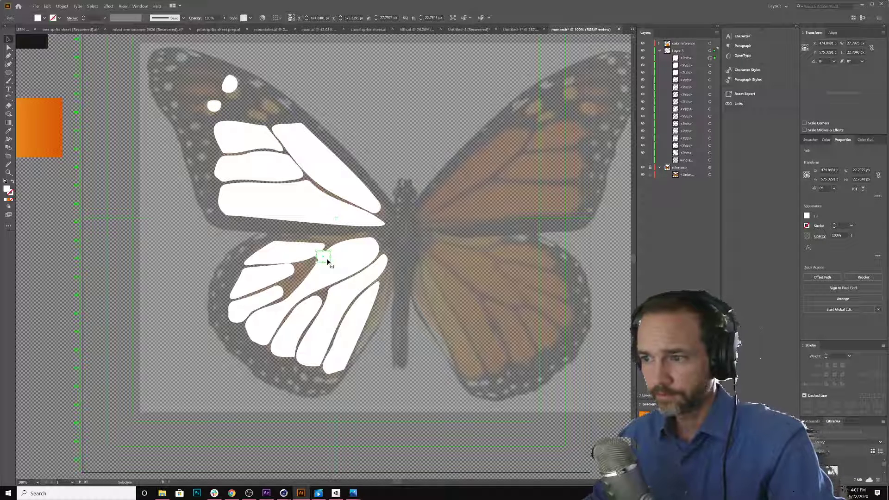
pyautogui.moveTo(326, 262); pyautogui.dragTo(197, 158)
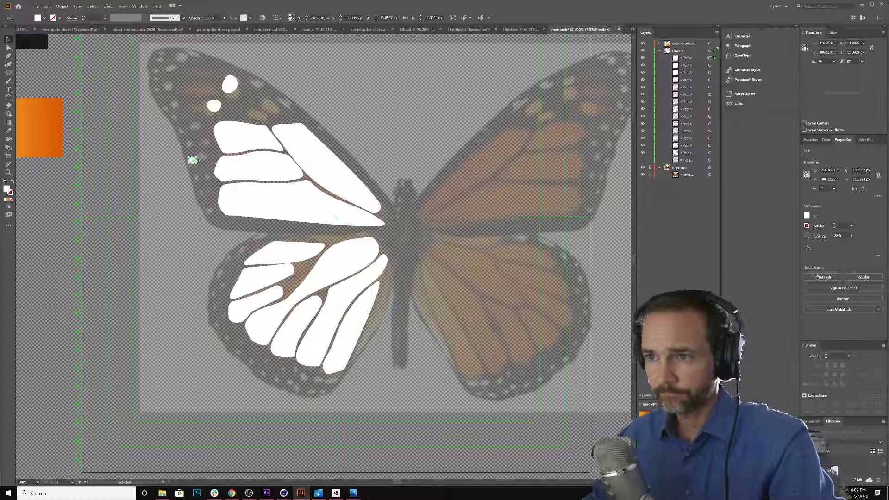
# Duplicate the small edge spot and place the copy on the marking above it, below the larger flattened spot
pyautogui.hotkey('ctrl', 'c')
pyautogui.hotkey('ctrl', 'v')
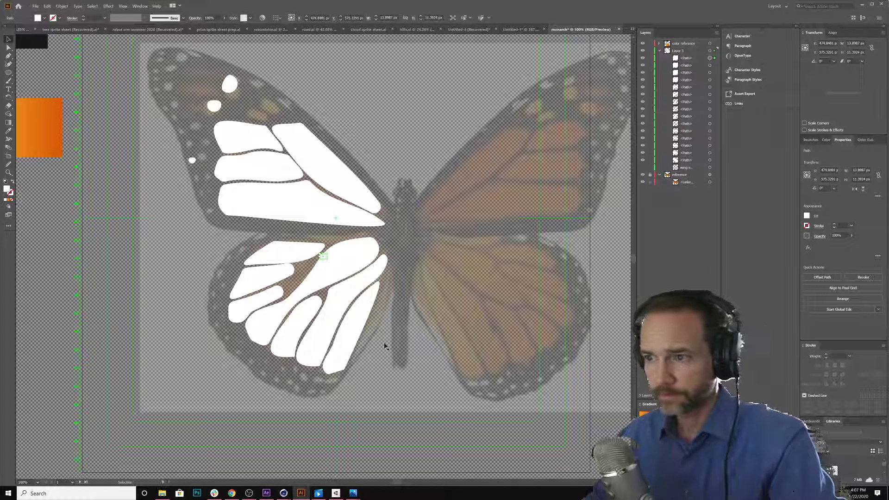
pyautogui.moveTo(324, 258); pyautogui.dragTo(198, 122)
pyautogui.moveTo(193, 131); pyautogui.dragTo(199, 131)
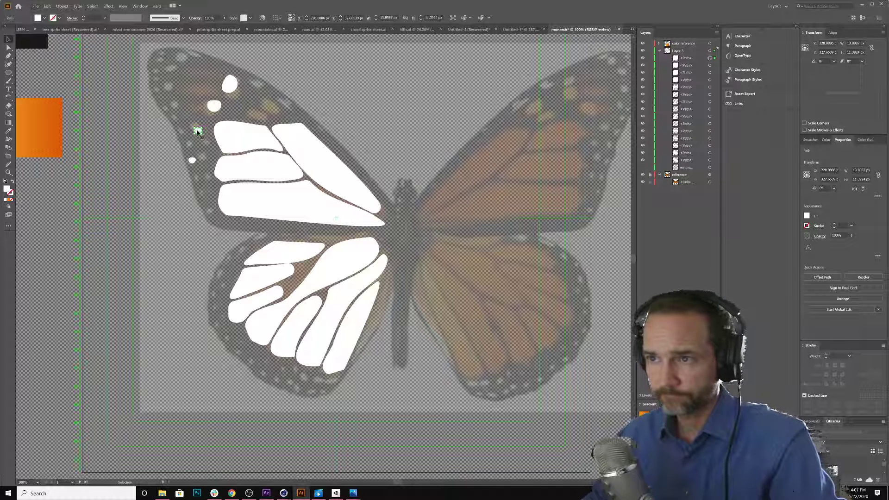
pyautogui.press('z')
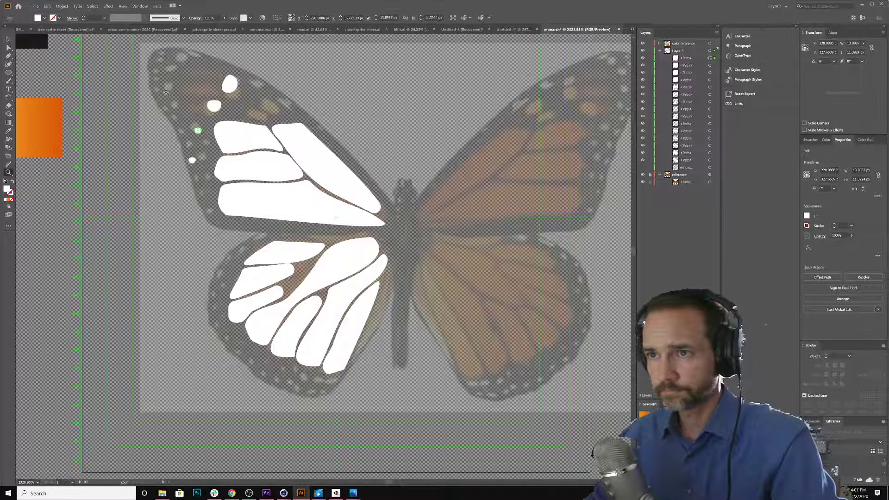
pyautogui.moveTo(167, 92); pyautogui.dragTo(165, 93)
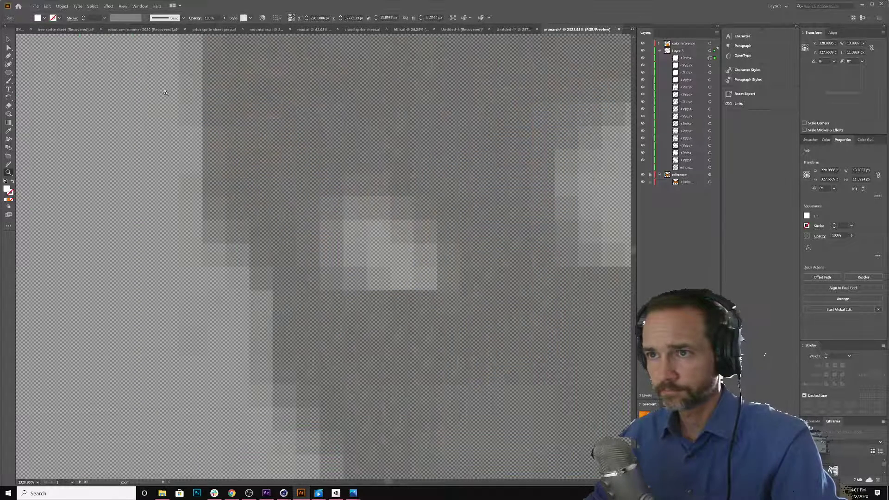
pyautogui.click(37, 482)
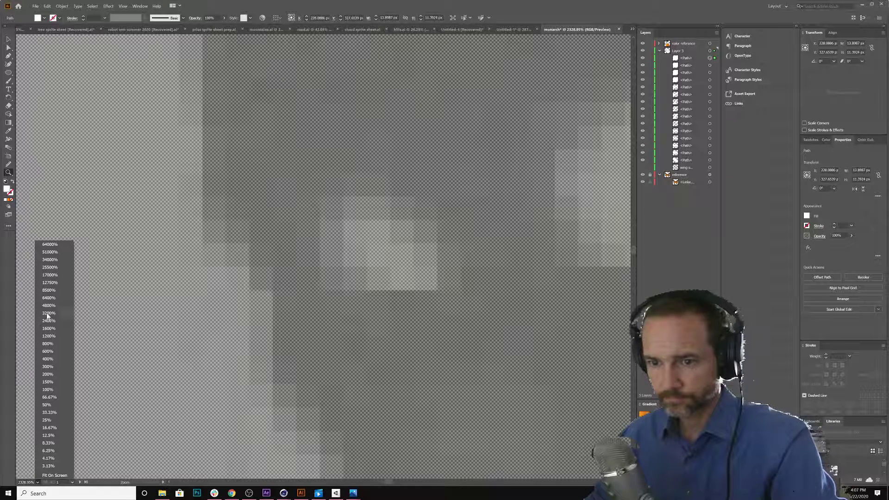
pyautogui.click(51, 389)
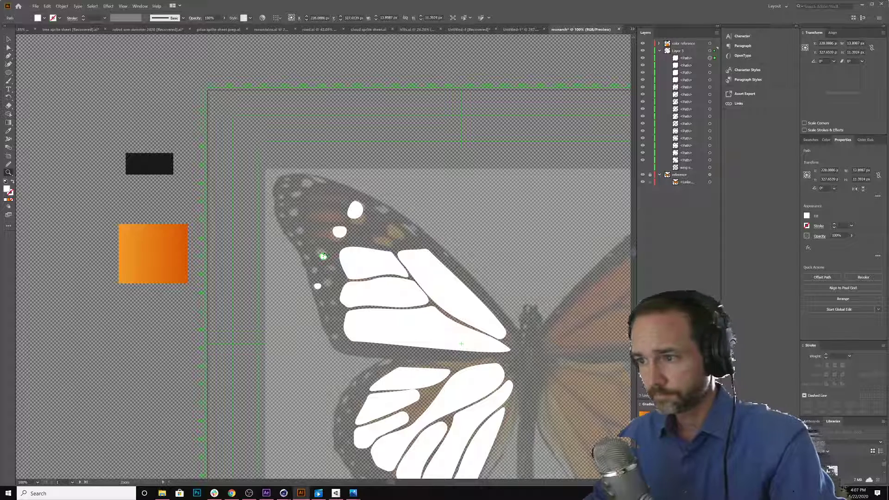
pyautogui.click(8, 38)
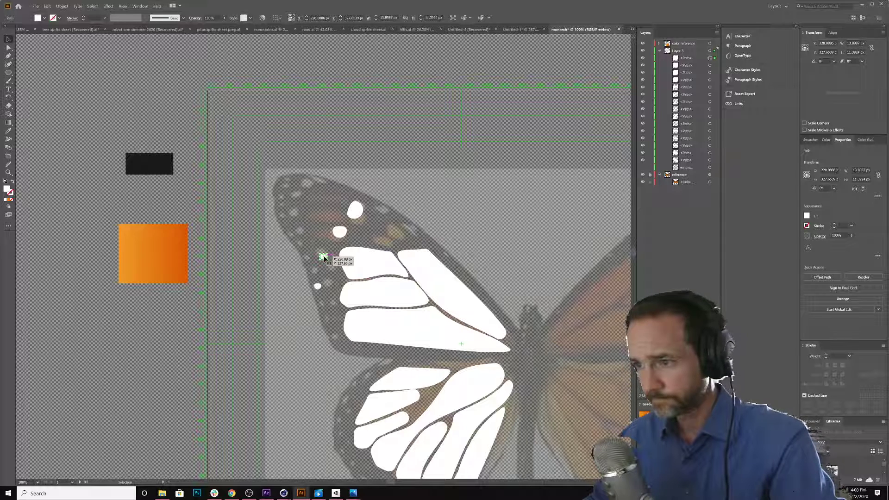
pyautogui.press('z')
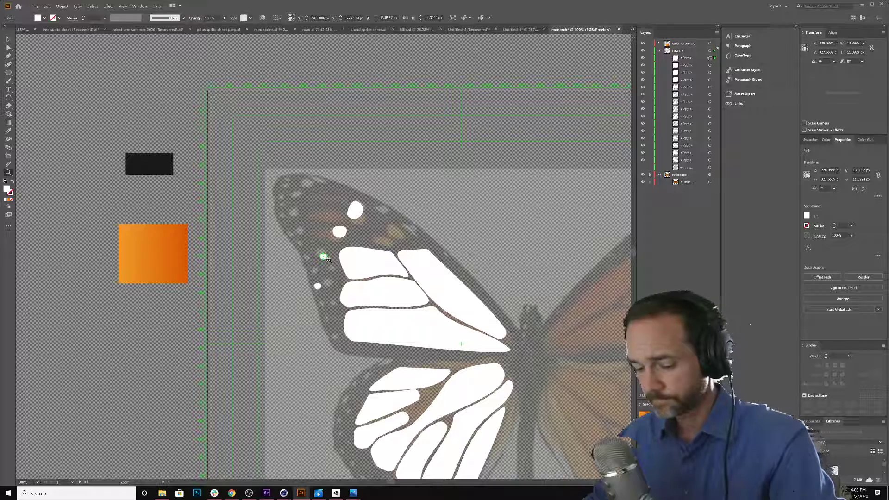
pyautogui.hotkey('alt', 'v')
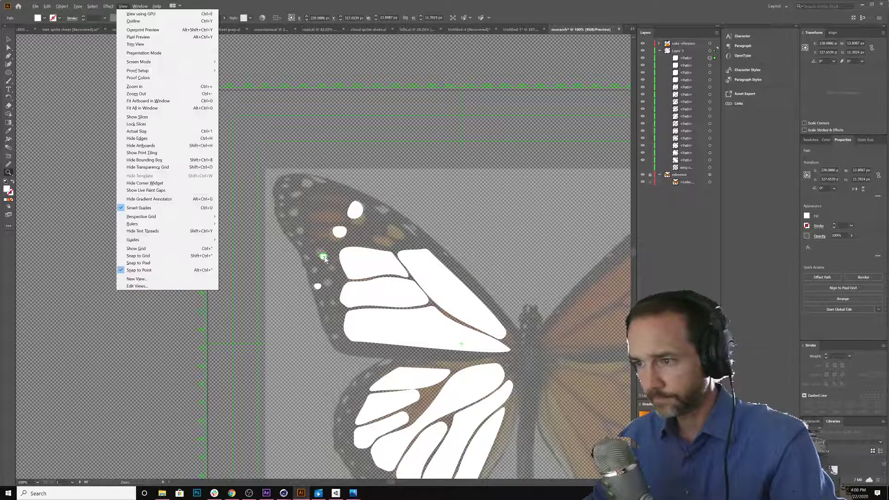
# Copy the small spot over the markings along the upper wing's tip and outer edge, narrowing some copies to about 10 × 11 px
pyautogui.click(325, 256)
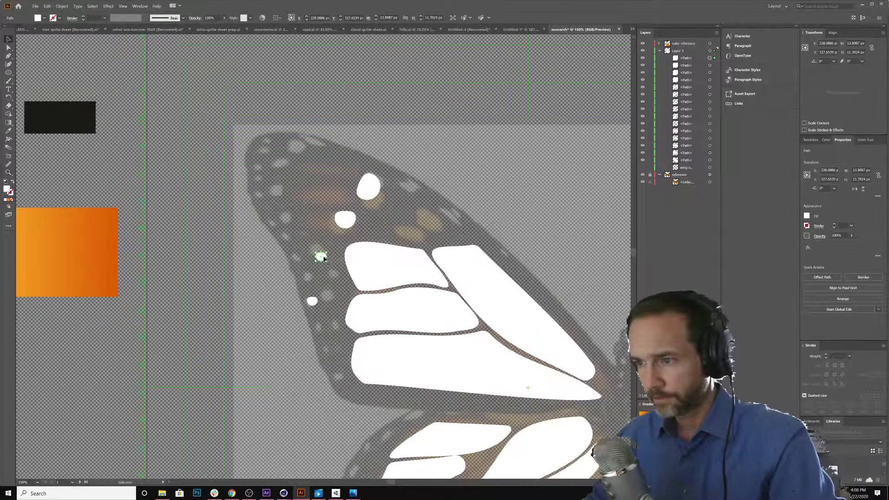
pyautogui.moveTo(324, 259); pyautogui.dragTo(276, 191)
pyautogui.moveTo(325, 257); pyautogui.dragTo(281, 169)
pyautogui.moveTo(324, 263); pyautogui.dragTo(299, 155)
pyautogui.moveTo(320, 261); pyautogui.dragTo(259, 174)
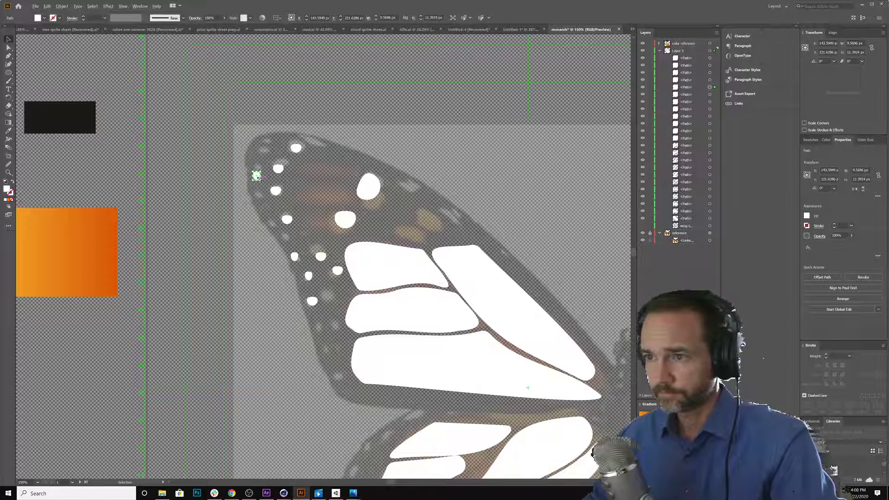
pyautogui.moveTo(257, 177); pyautogui.dragTo(338, 374)
# Place a copy of the narrow spot near the top of the lower wing's outer edge and undo its last narrowing
pyautogui.scroll(-1, 339, 370)
pyautogui.scroll(-5, 339, 368)
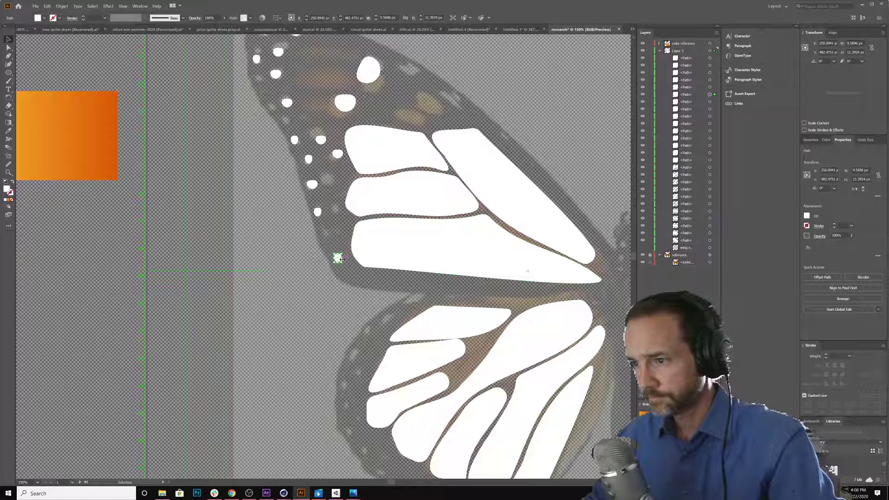
pyautogui.moveTo(340, 262); pyautogui.dragTo(353, 359)
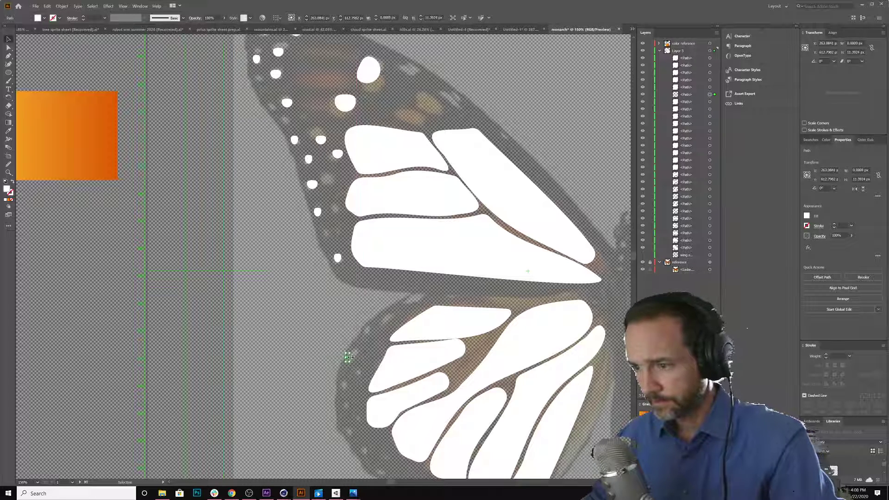
pyautogui.press('a')
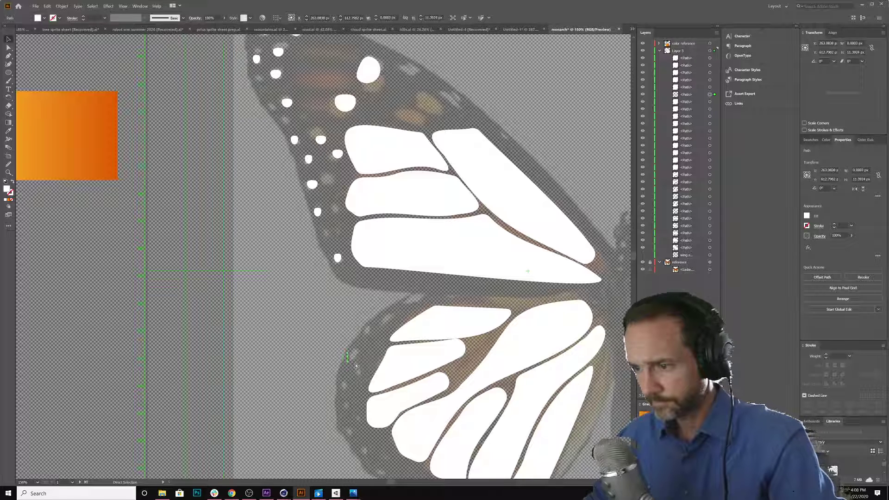
pyautogui.hotkey('ctrl', 'z')
pyautogui.press('v')
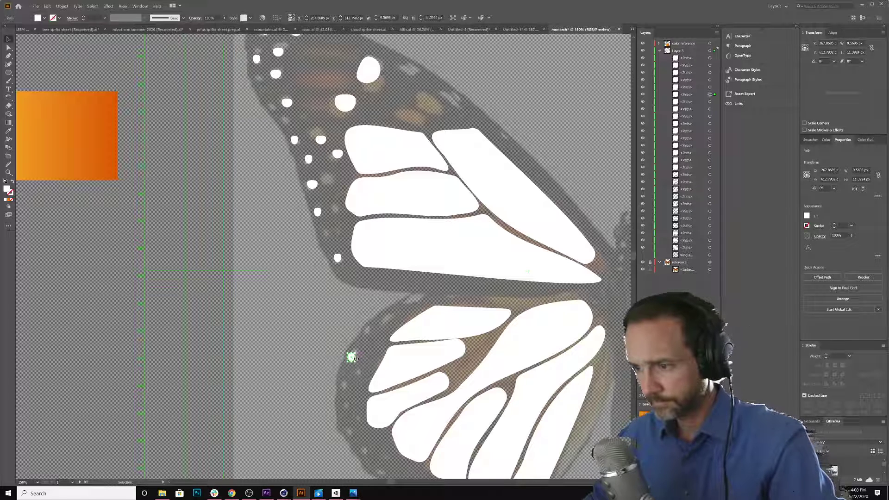
# Narrow the lower wing's spot to about 8 px, fit it on its marking and rotate it to about 345°
pyautogui.moveTo(355, 358); pyautogui.dragTo(359, 348)
pyautogui.click(356, 360)
pyautogui.click(360, 347)
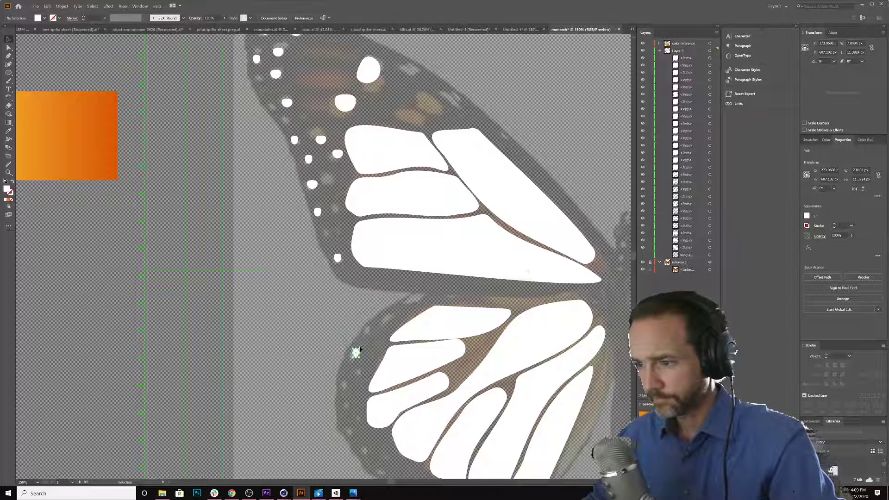
pyautogui.click(357, 354)
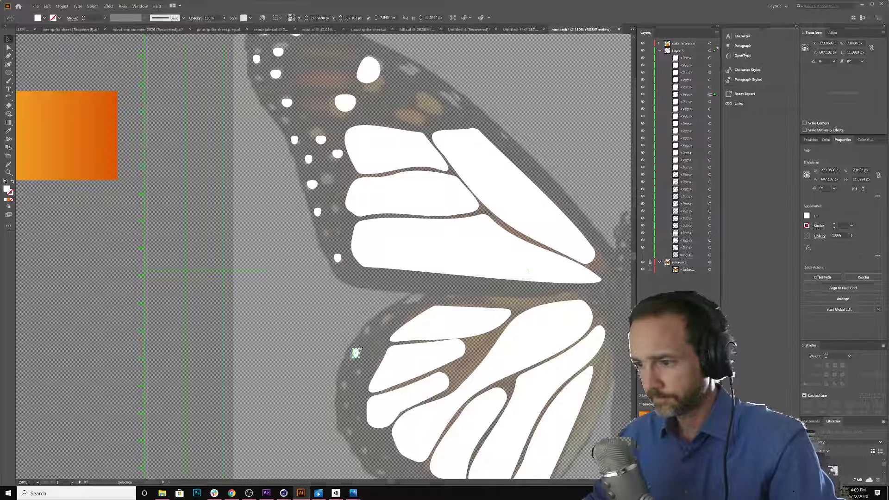
pyautogui.moveTo(359, 346); pyautogui.dragTo(355, 353)
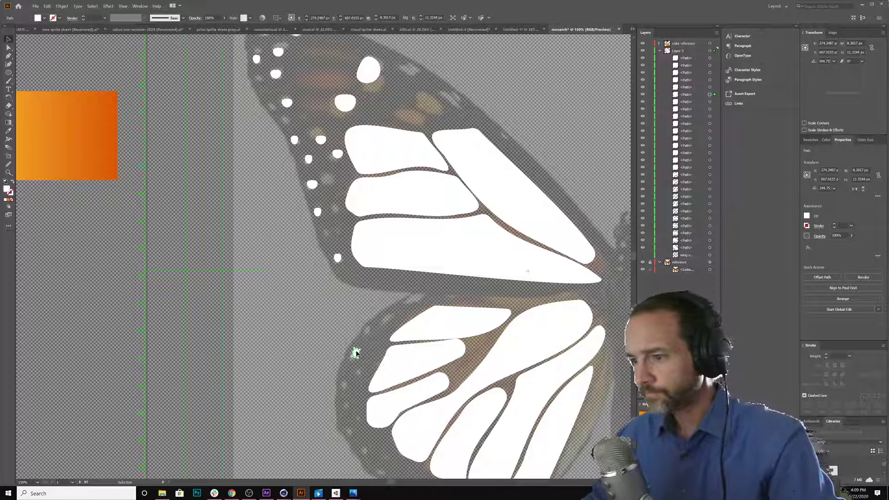
# Copy the tilted spot onto three more markings along the lower wing's outer edge and rotate the lowest copy to about 41°
pyautogui.moveTo(355, 351); pyautogui.dragTo(345, 384)
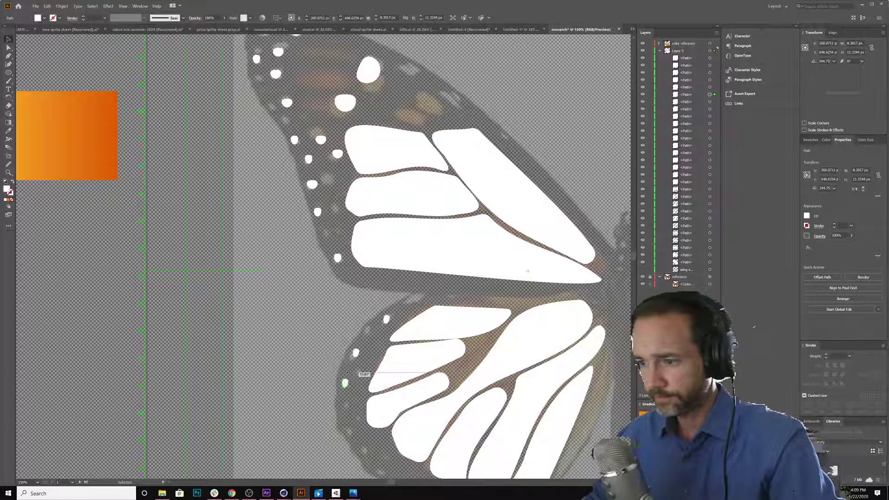
pyautogui.moveTo(355, 355); pyautogui.dragTo(359, 425)
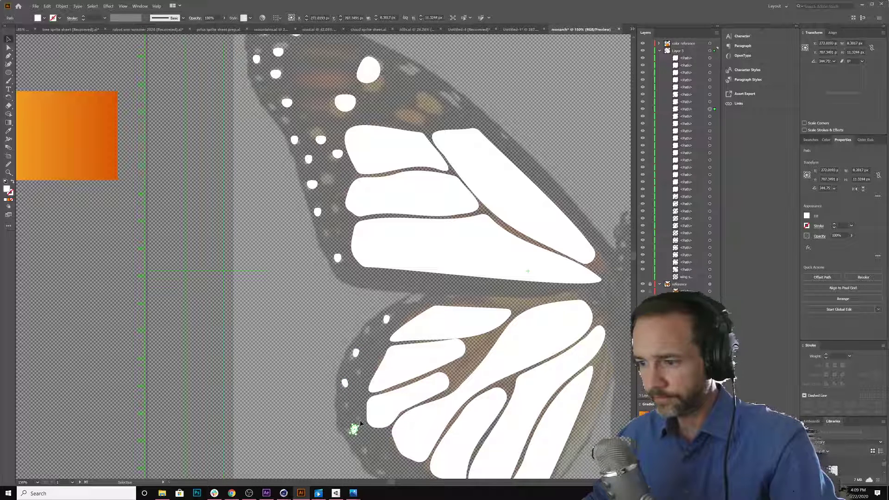
pyautogui.click(359, 426)
pyautogui.click(354, 428)
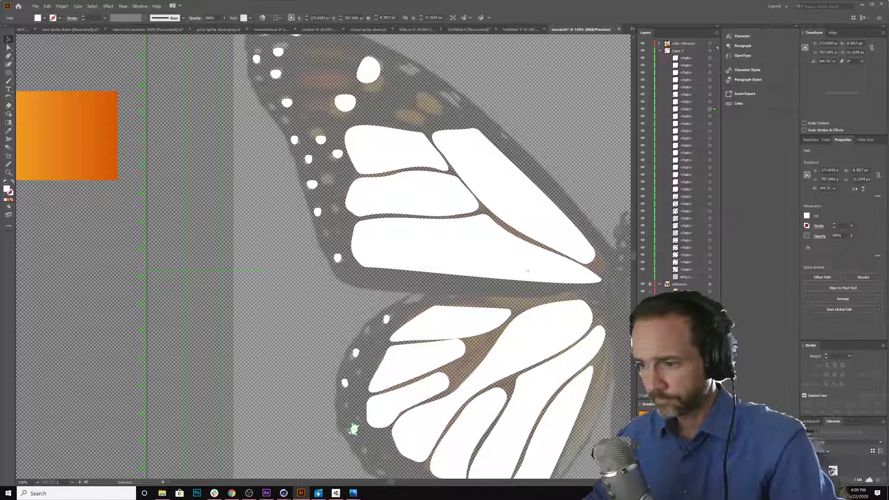
pyautogui.click(360, 425)
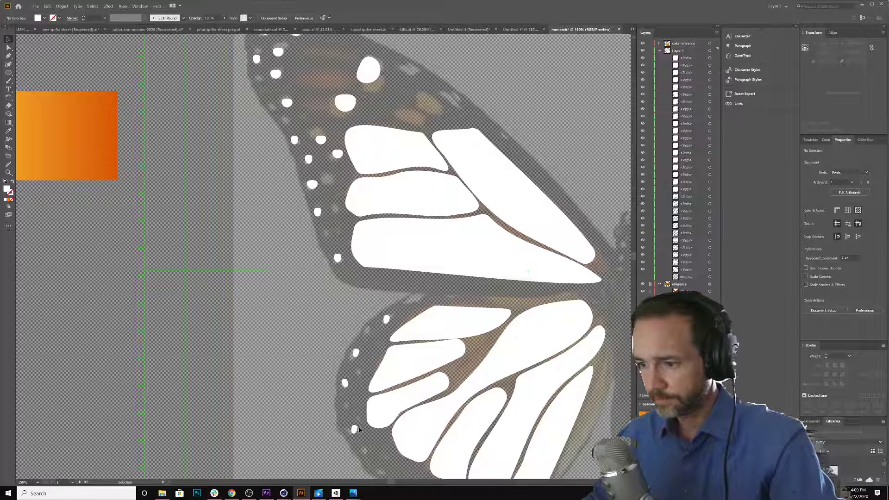
pyautogui.click(355, 428)
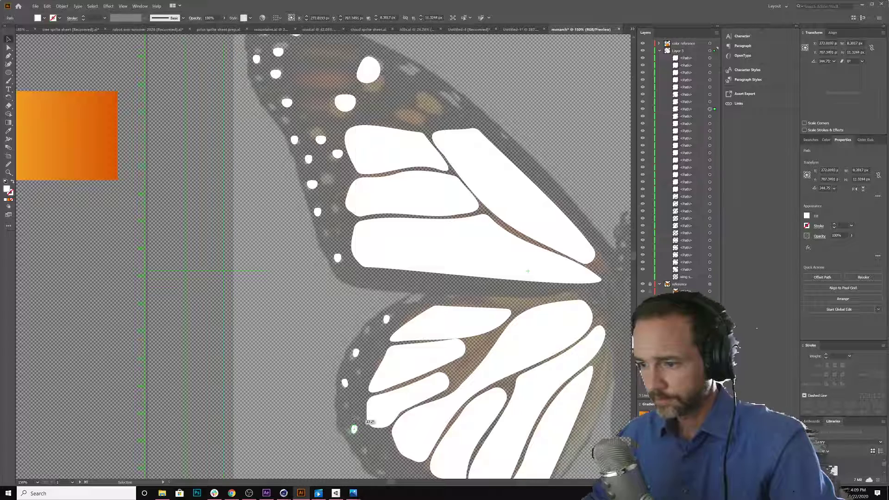
pyautogui.click(355, 428)
pyautogui.scroll(-1, 320, 393)
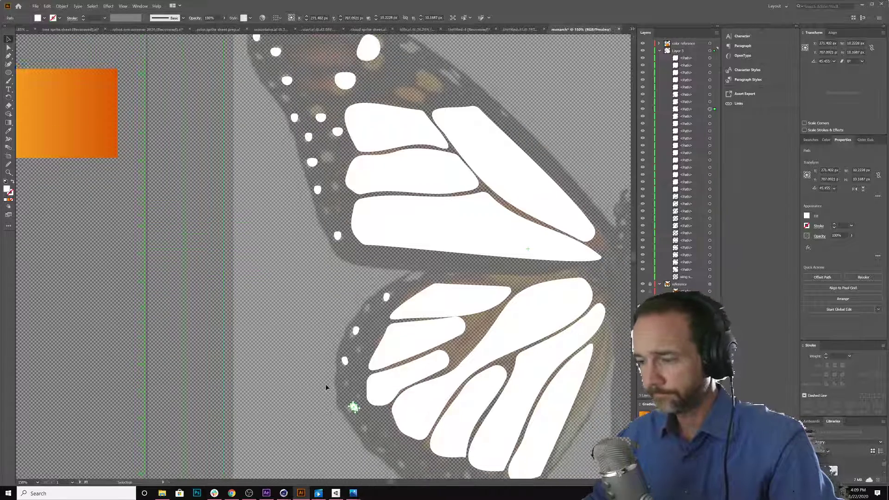
# Copy the large upper forewing spot onto the two yellowish patches beside it, and a small hindwing edge spot onto the wing's lower margin
pyautogui.click(29, 481)
pyautogui.click(38, 482)
pyautogui.click(37, 482)
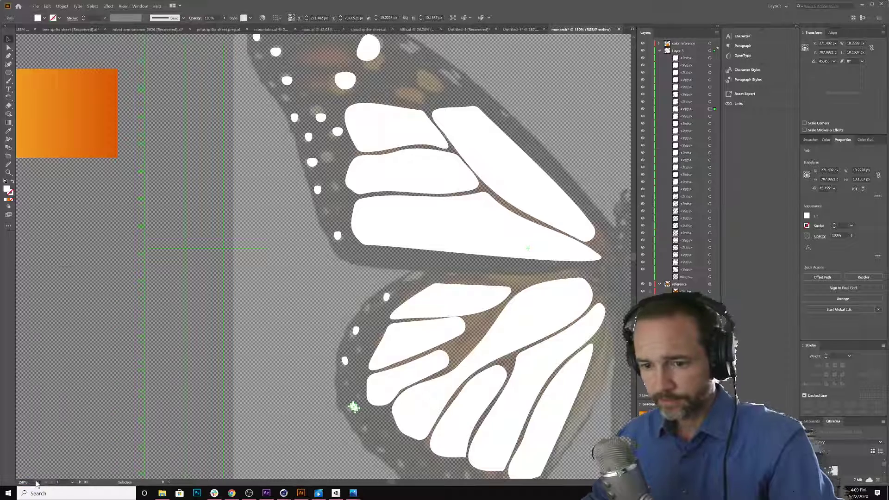
pyautogui.click(37, 483)
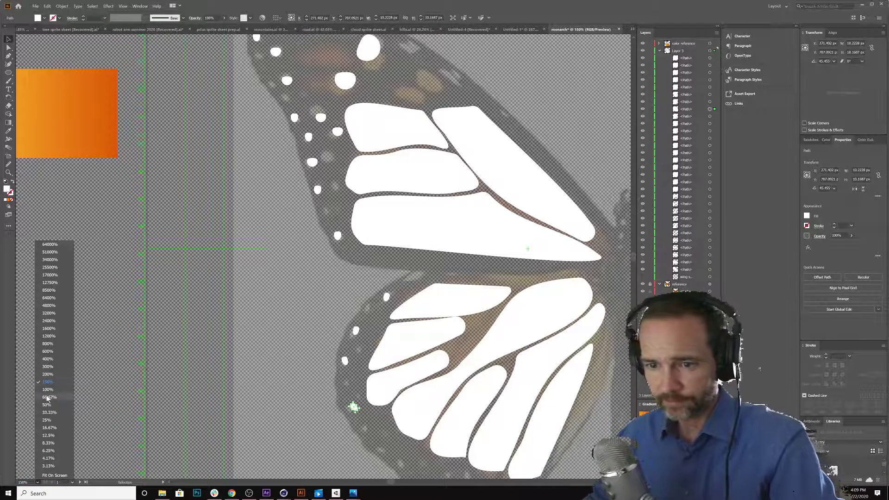
pyautogui.click(48, 389)
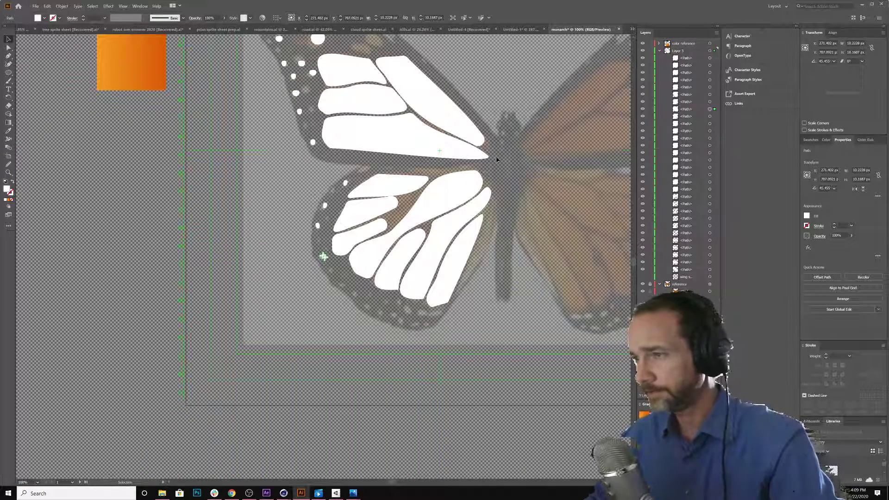
pyautogui.press('space')
pyautogui.moveTo(486, 205); pyautogui.dragTo(397, 302)
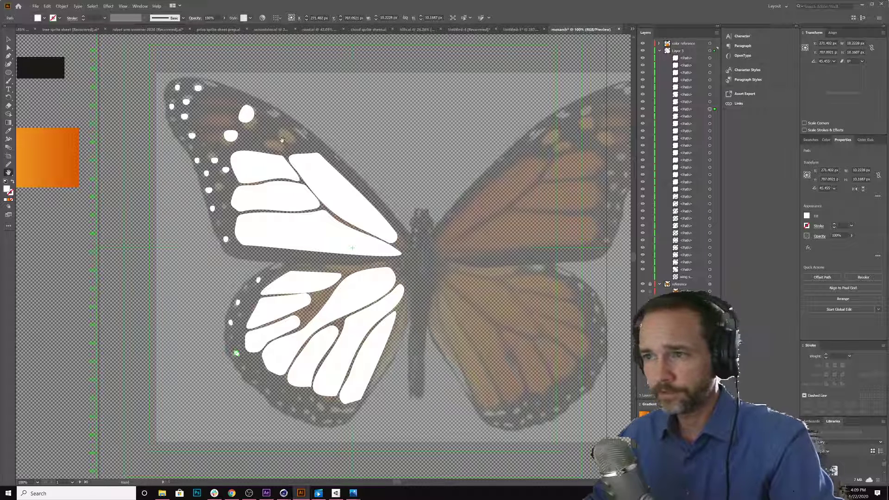
pyautogui.click(8, 38)
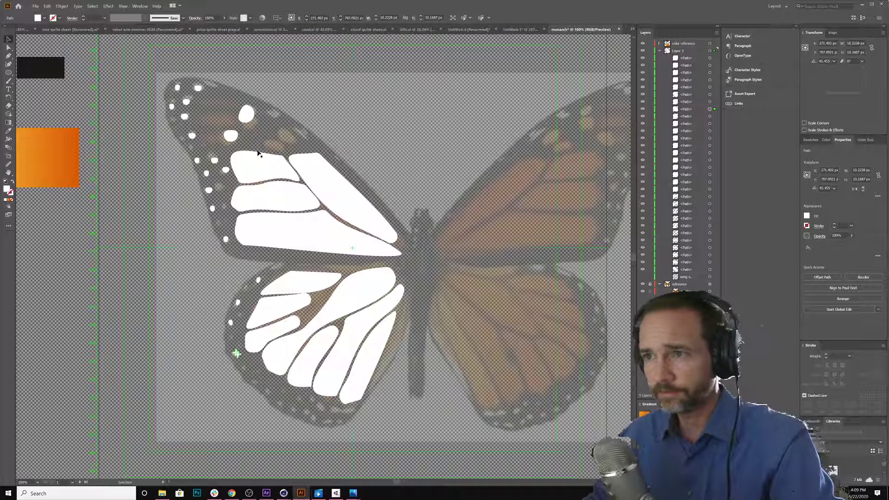
pyautogui.click(248, 121)
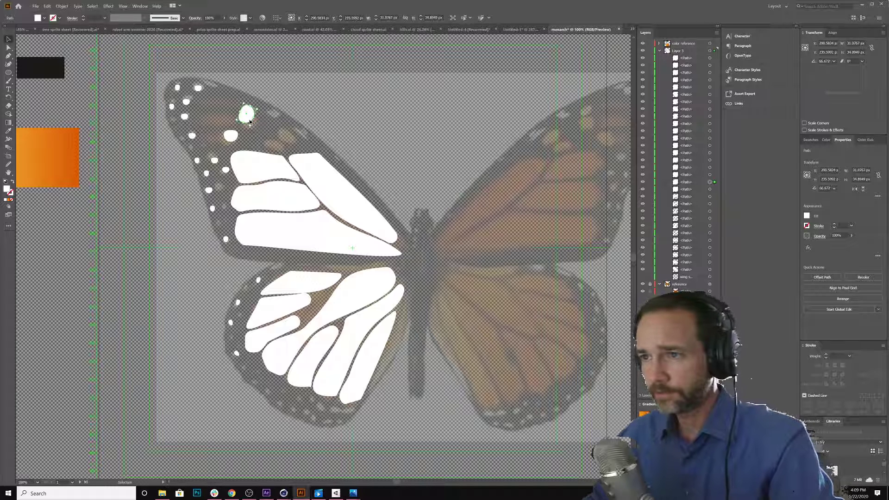
pyautogui.moveTo(250, 121); pyautogui.dragTo(281, 148)
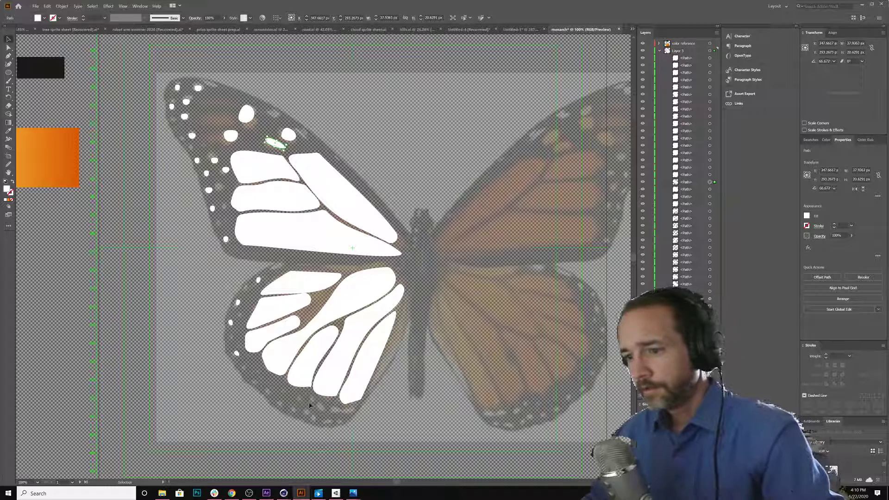
pyautogui.click(236, 354)
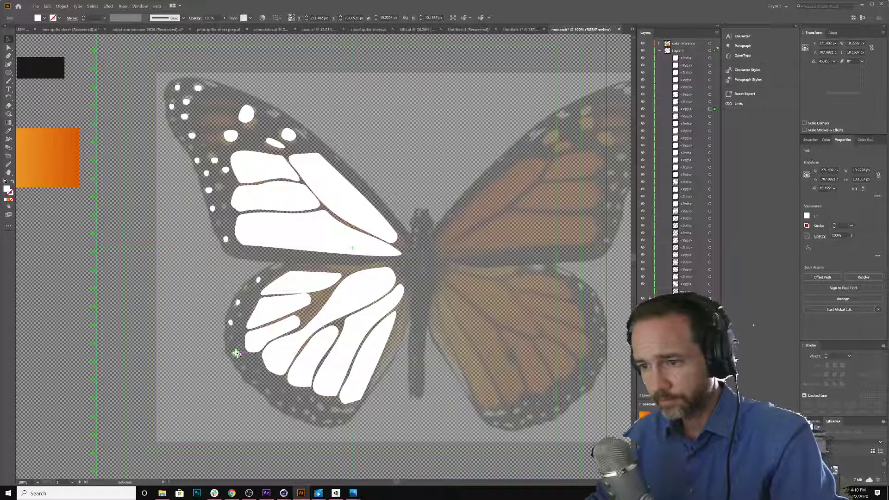
pyautogui.moveTo(236, 354); pyautogui.dragTo(318, 407)
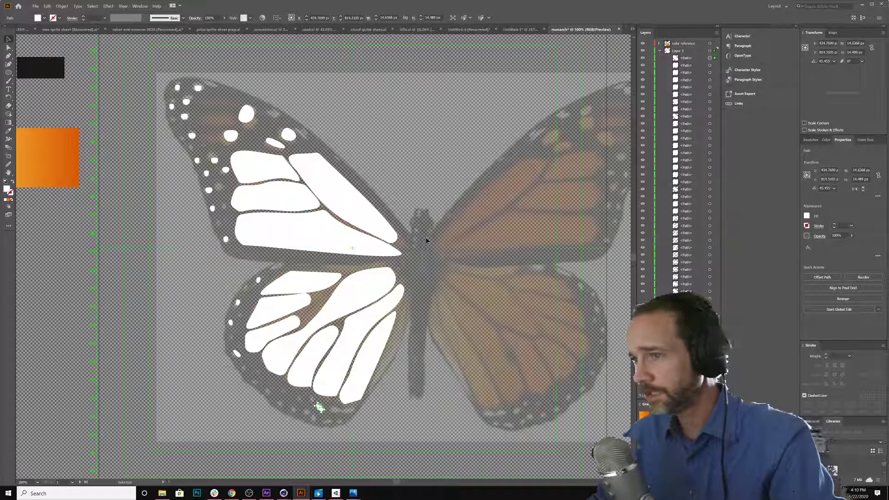
pyautogui.click(214, 161)
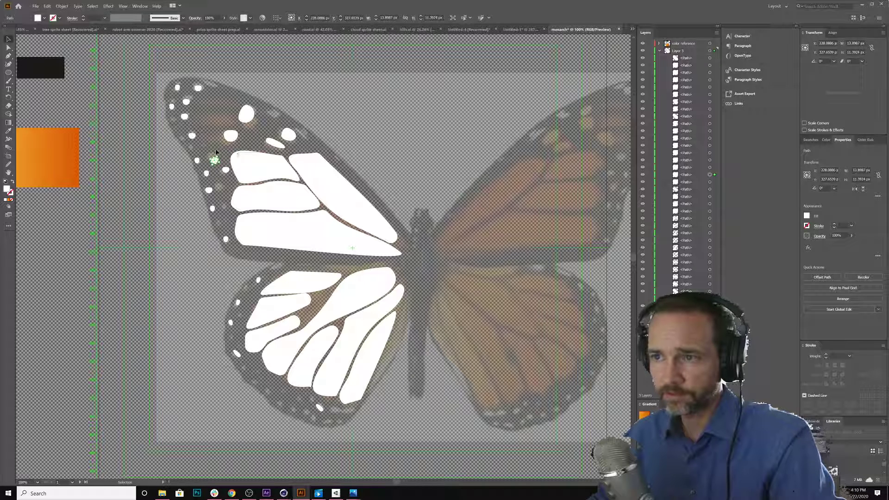
pyautogui.click(191, 136)
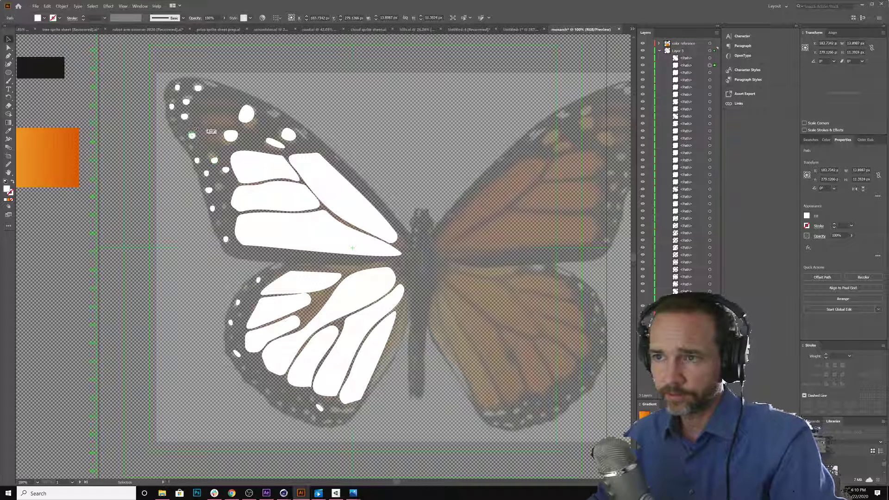
pyautogui.moveTo(191, 136); pyautogui.dragTo(186, 117)
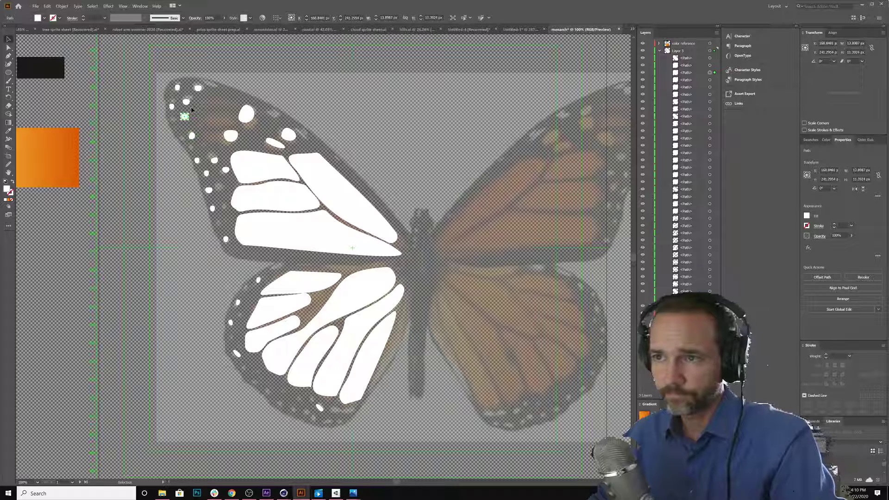
pyautogui.click(190, 114)
pyautogui.click(186, 118)
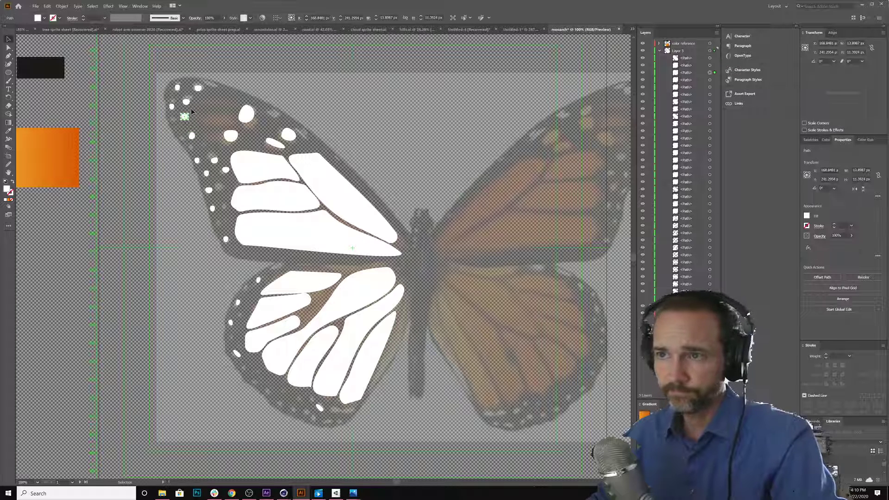
pyautogui.click(189, 113)
pyautogui.click(187, 118)
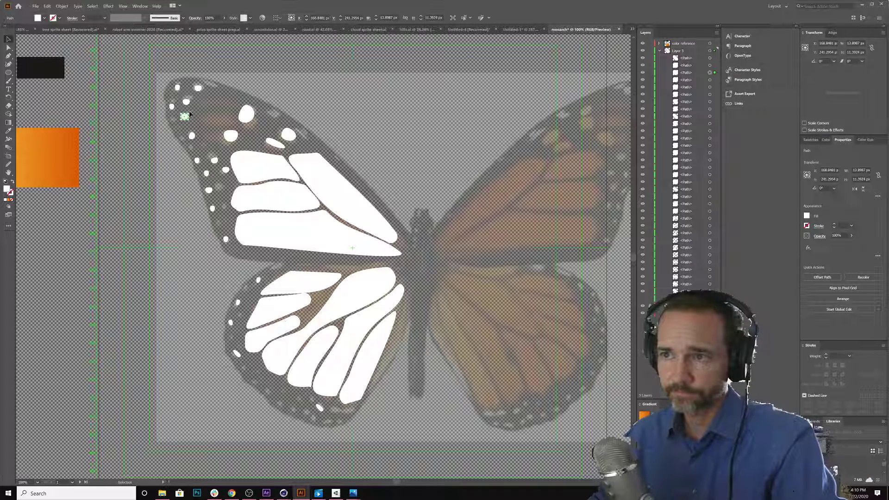
pyautogui.click(187, 102)
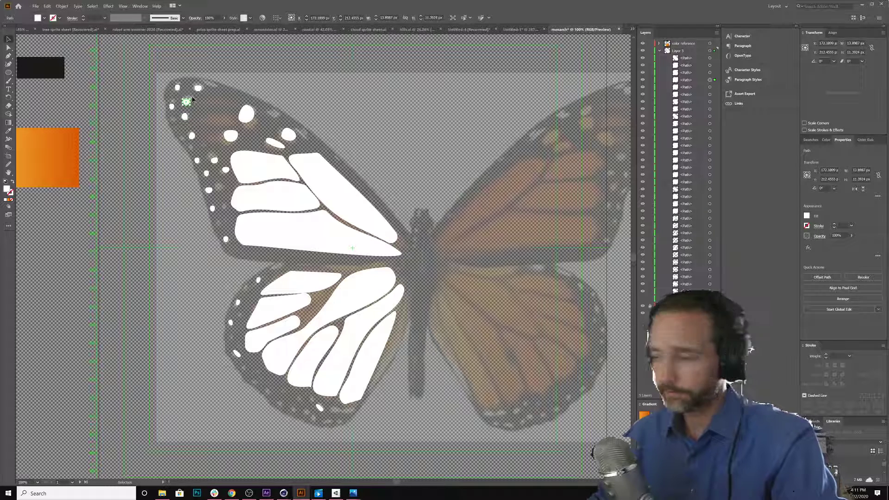
pyautogui.click(192, 99)
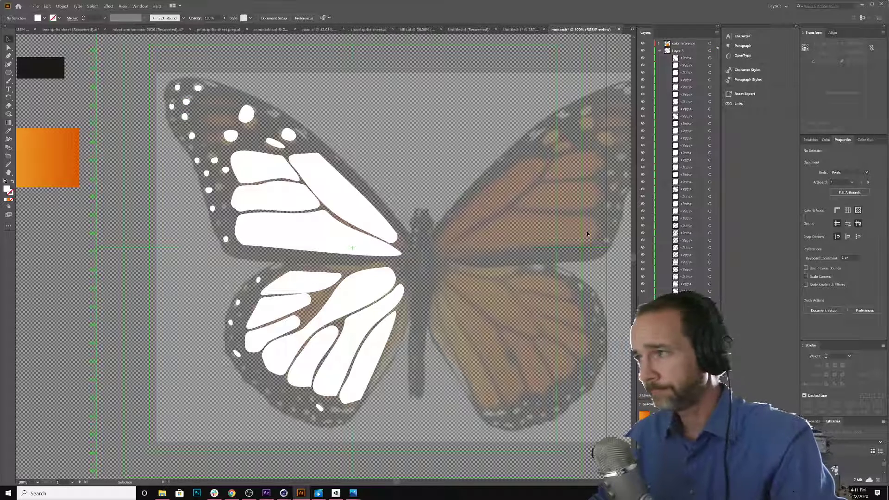
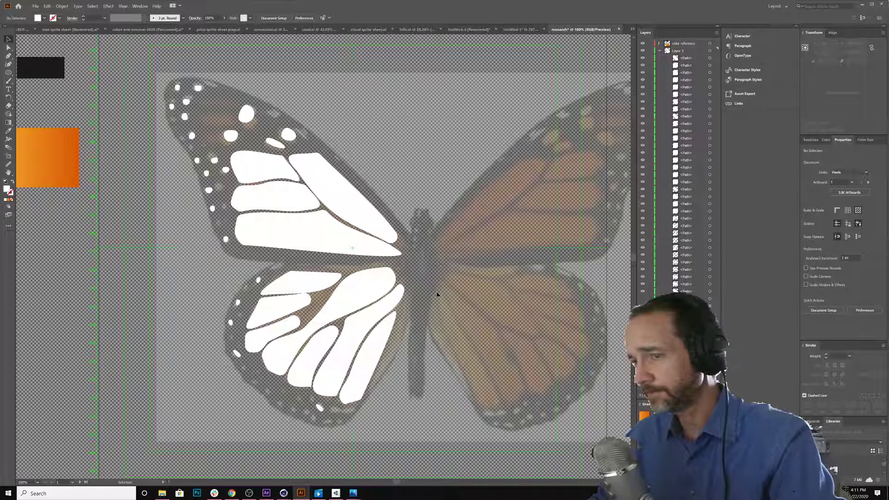
# Group the large white cells of both traced wings together with the four bigger forewing spots
pyautogui.scroll(-2, 382, 316)
pyautogui.scroll(1, 380, 323)
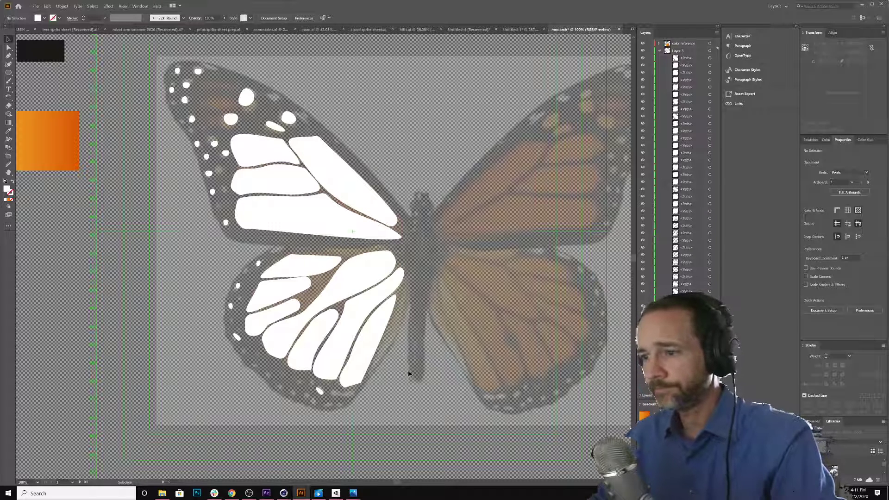
pyautogui.click(301, 211)
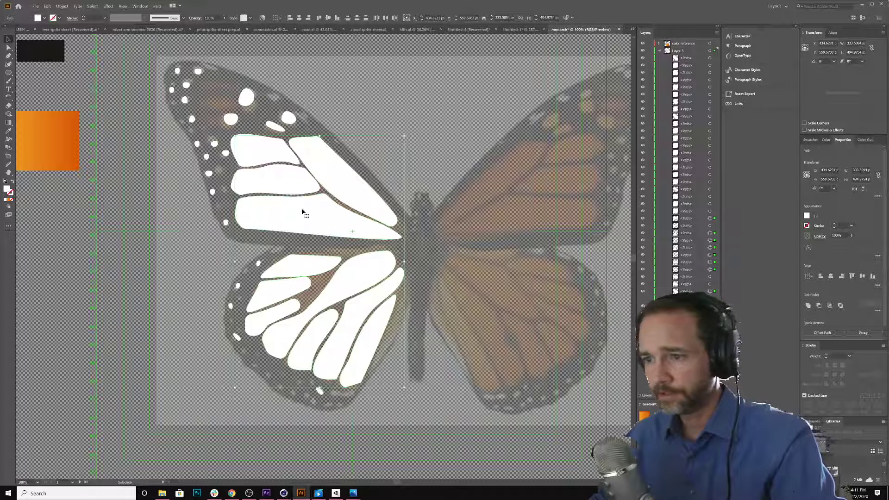
pyautogui.keyDown('shift'); pyautogui.click(273, 126); pyautogui.keyUp('shift')
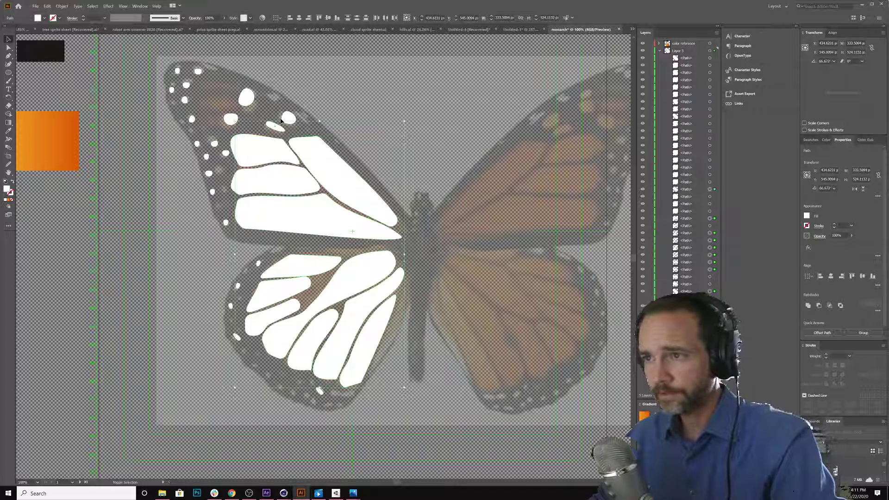
pyautogui.keyDown('shift'); pyautogui.click(250, 96); pyautogui.keyUp('shift')
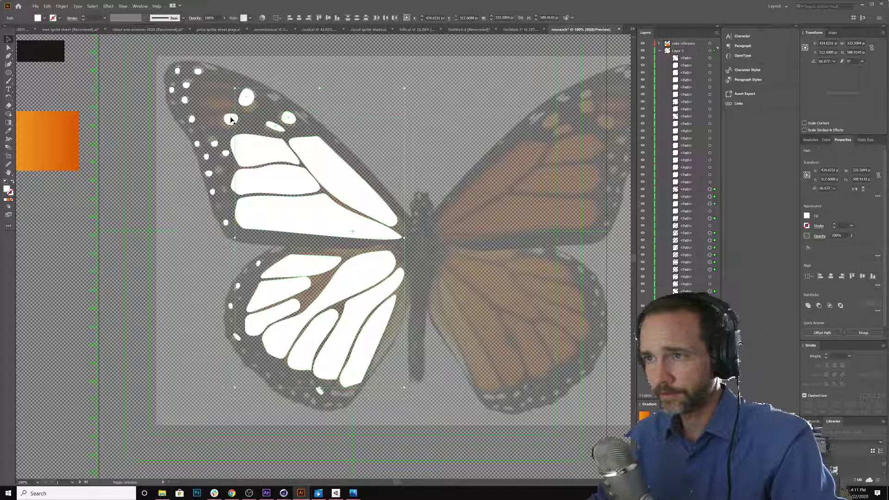
pyautogui.keyDown('shift'); pyautogui.click(229, 121); pyautogui.keyUp('shift')
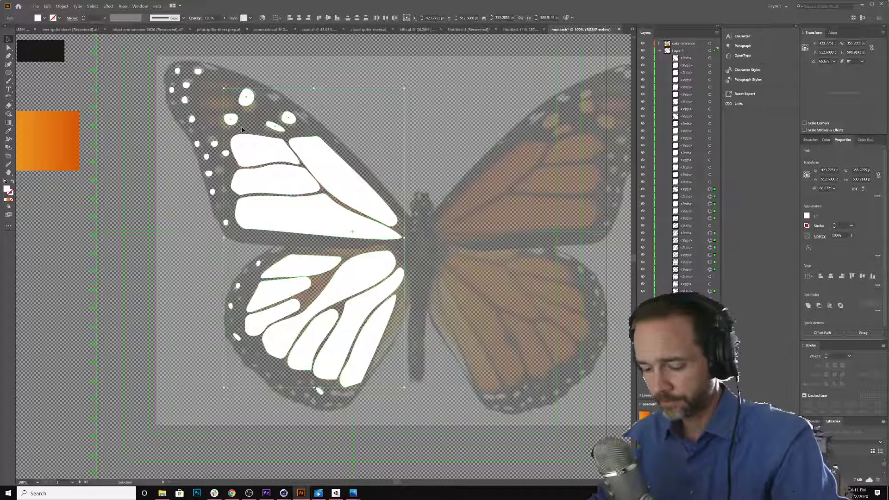
pyautogui.rightClick(274, 154)
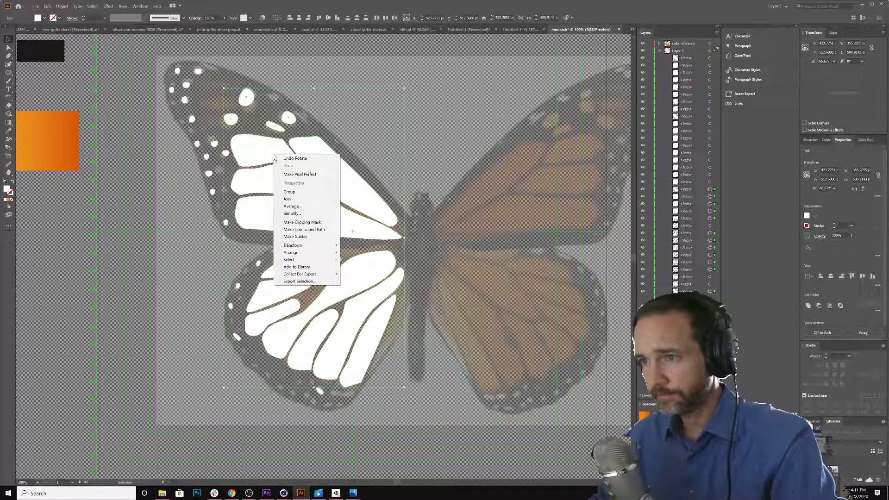
pyautogui.click(289, 192)
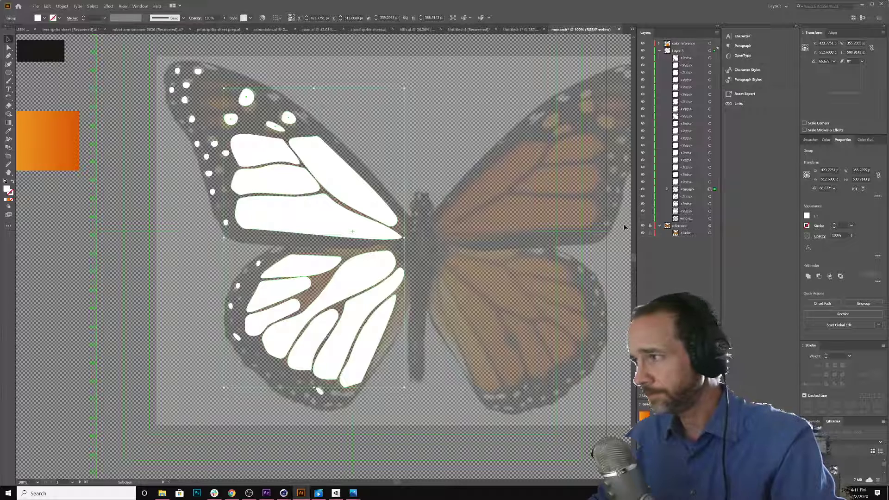
pyautogui.click(668, 188)
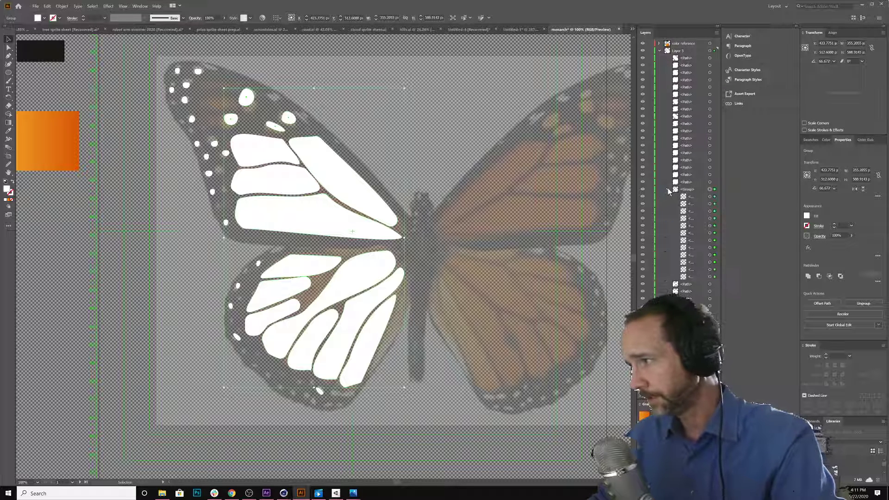
pyautogui.click(668, 189)
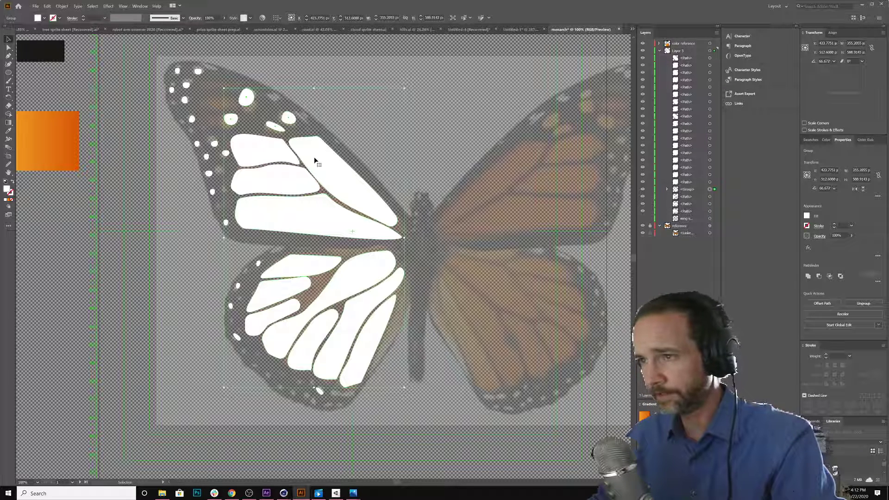
# Turn the group of wing cells and large spots into a single compound path and select its entry in the layer list
pyautogui.rightClick(318, 171)
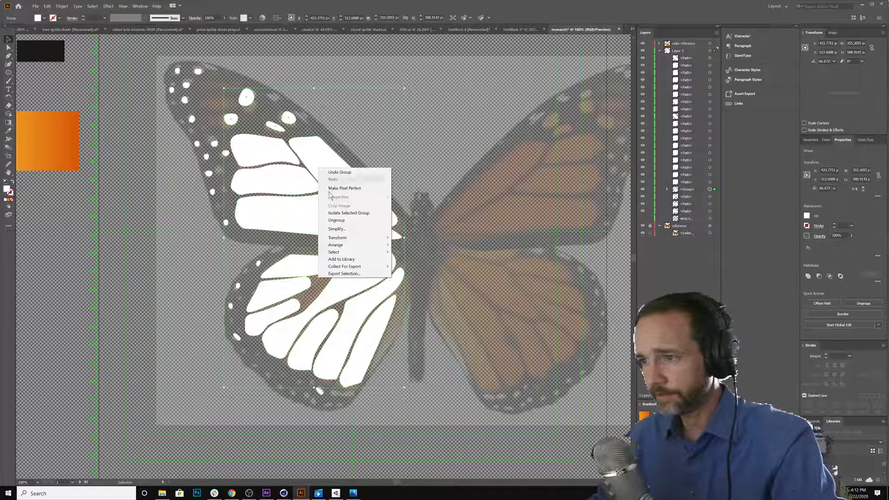
pyautogui.moveTo(340, 244)
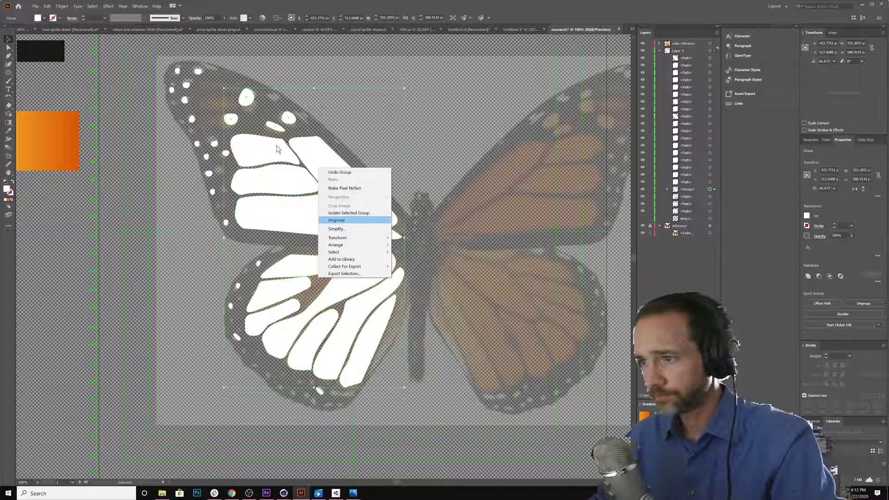
pyautogui.click(55, 7)
pyautogui.click(60, 6)
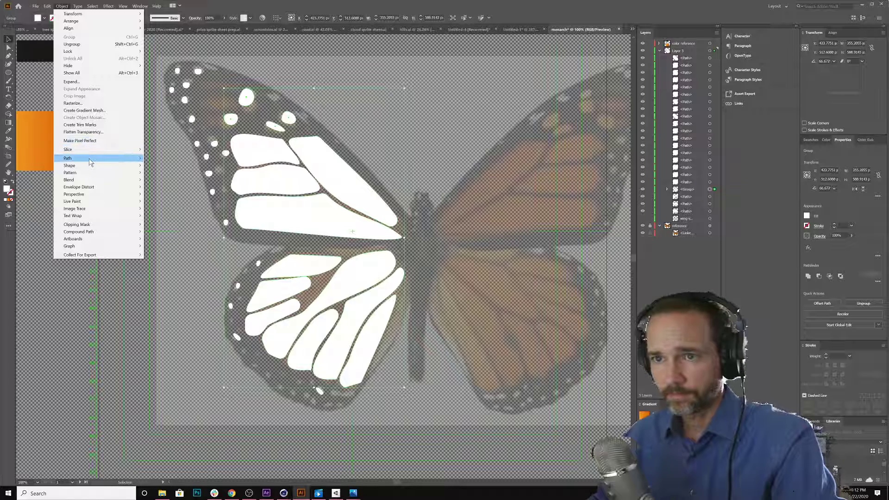
pyautogui.moveTo(90, 162)
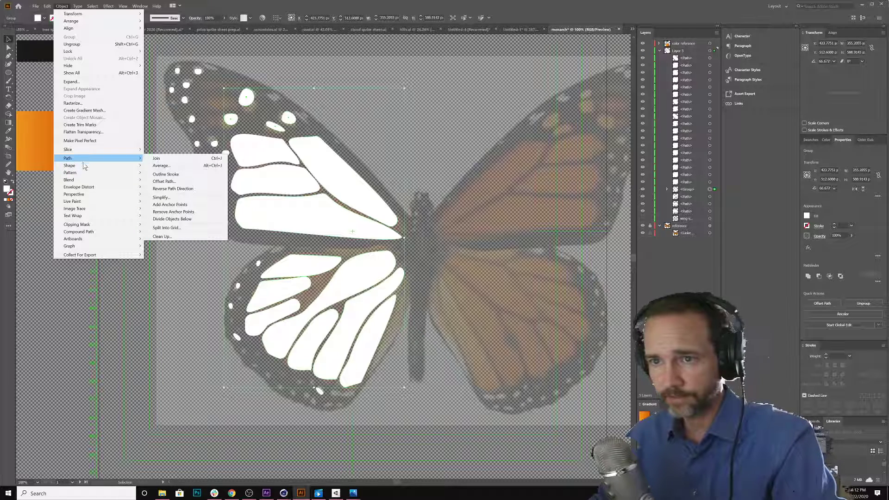
pyautogui.moveTo(89, 233)
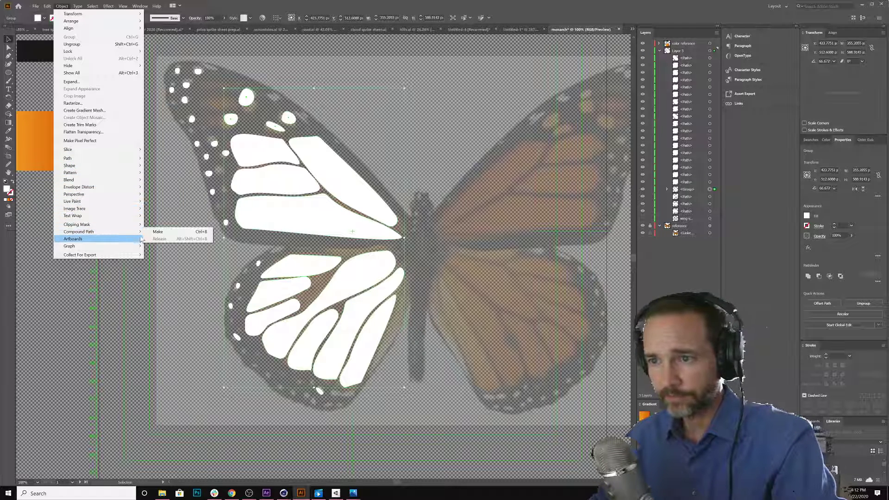
pyautogui.click(208, 7)
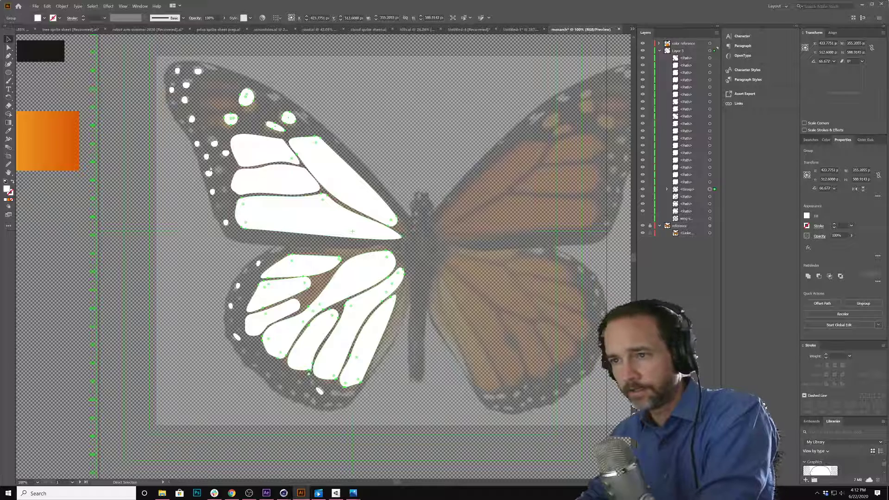
pyautogui.hotkey('ctrl', '8')
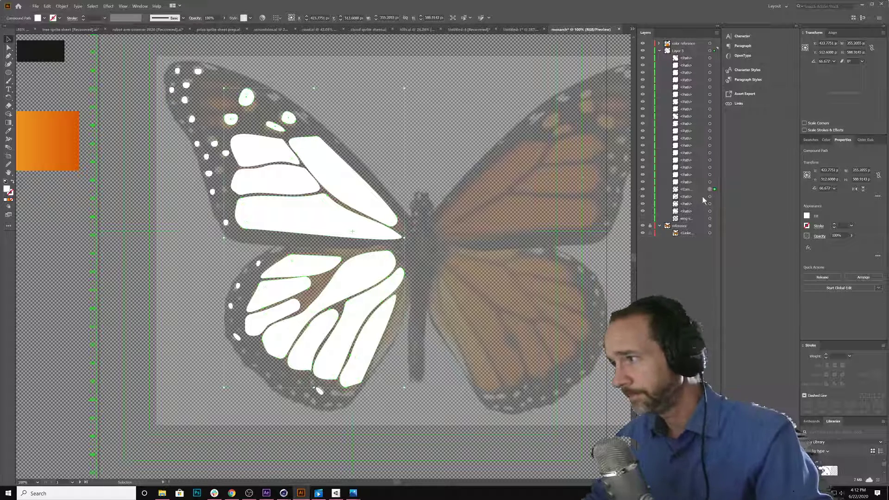
pyautogui.click(686, 191)
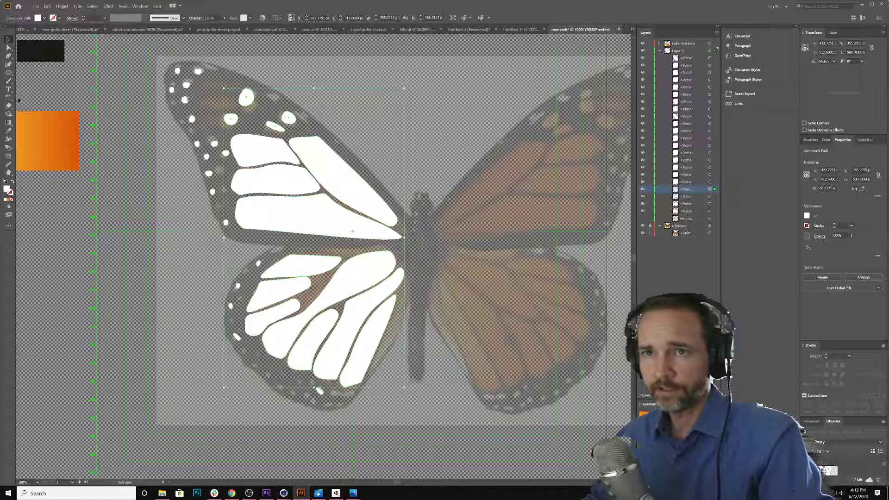
# Draw a closed straight-sided shape with the Pen tool that covers all the large cells and bigger spots of both traced wings
pyautogui.click(8, 56)
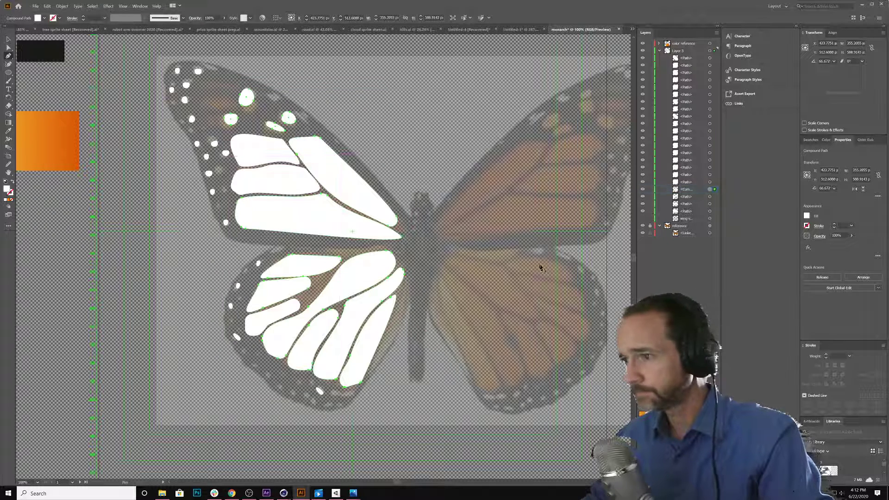
pyautogui.click(413, 278)
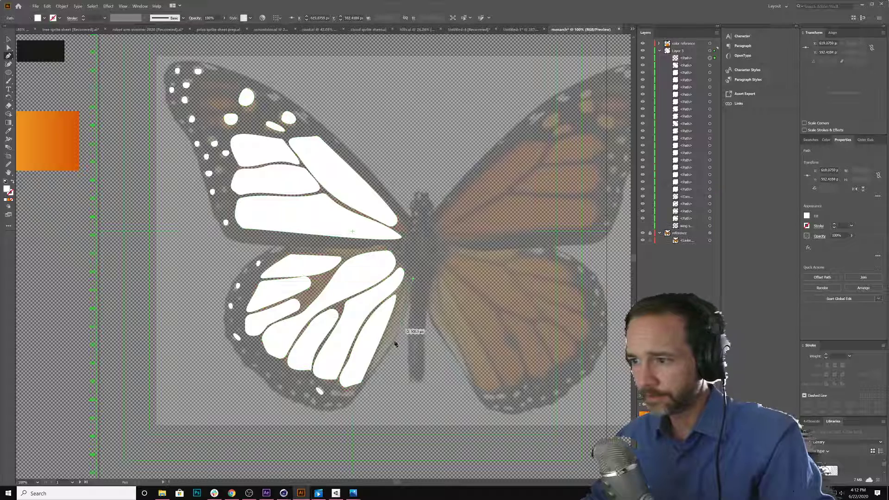
pyautogui.click(303, 419)
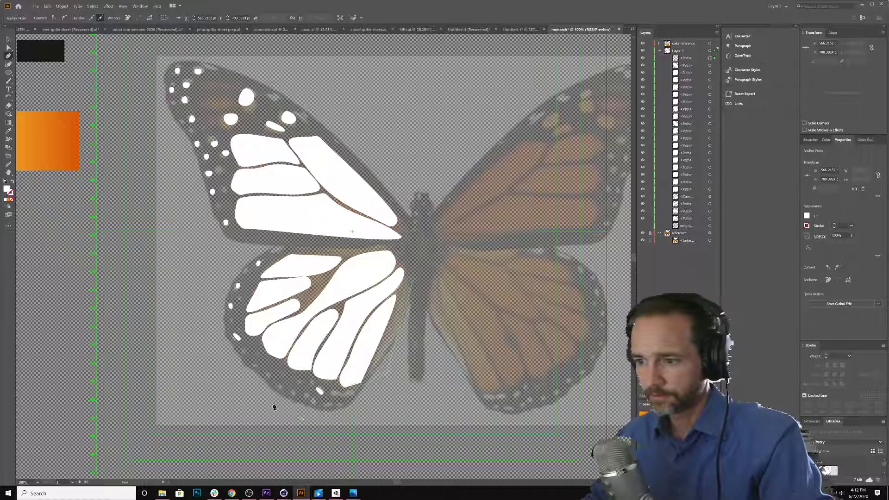
pyautogui.click(221, 346)
pyautogui.click(223, 269)
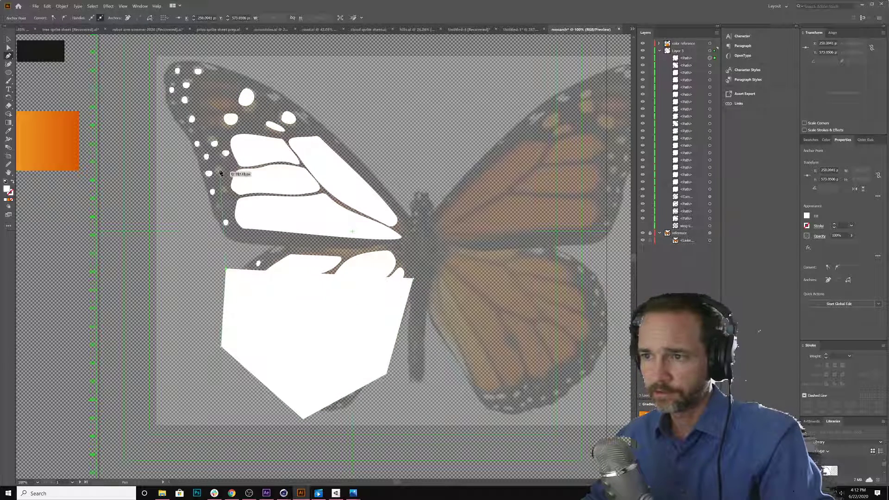
pyautogui.click(223, 167)
pyautogui.click(221, 118)
pyautogui.click(240, 68)
pyautogui.click(302, 86)
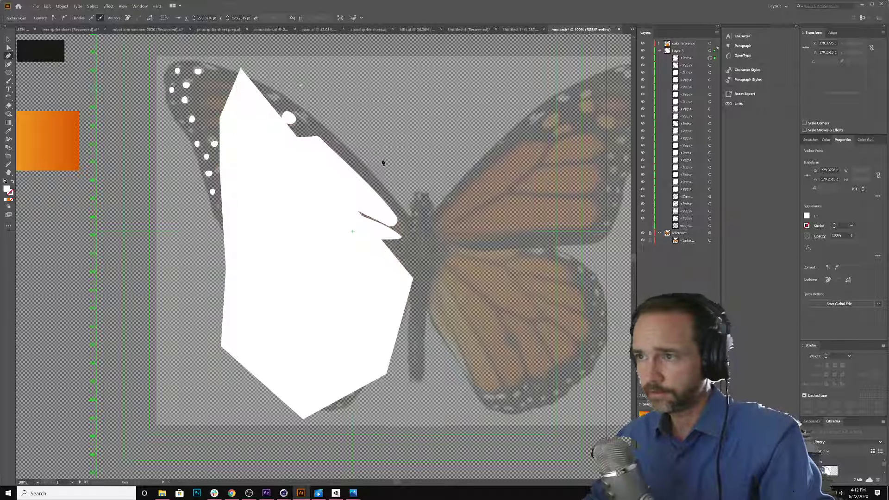
pyautogui.click(393, 167)
pyautogui.click(419, 243)
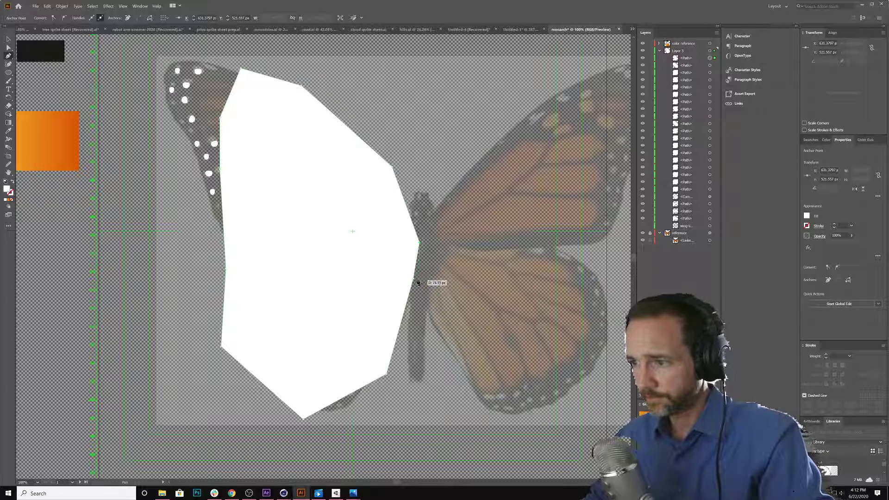
pyautogui.click(414, 280)
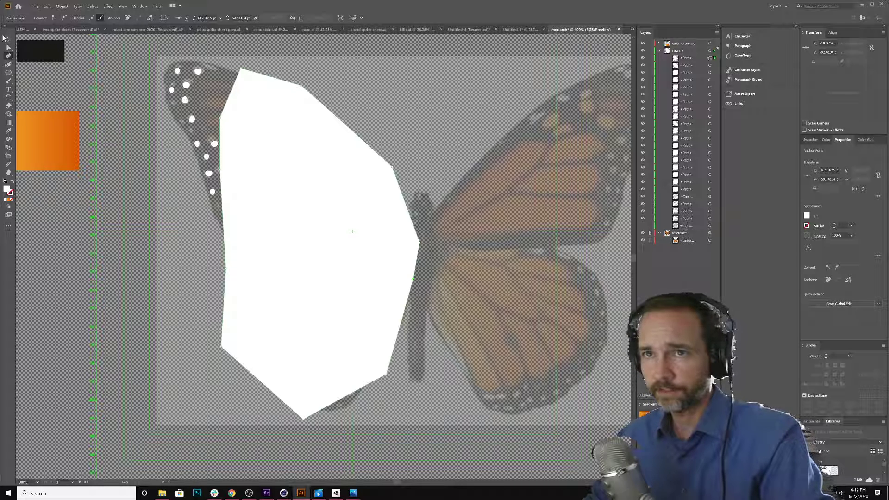
# Fill the new shape with the orange gradient sampled from the reference swatch and place it directly beneath the compound path in the layer order
pyautogui.press('i')
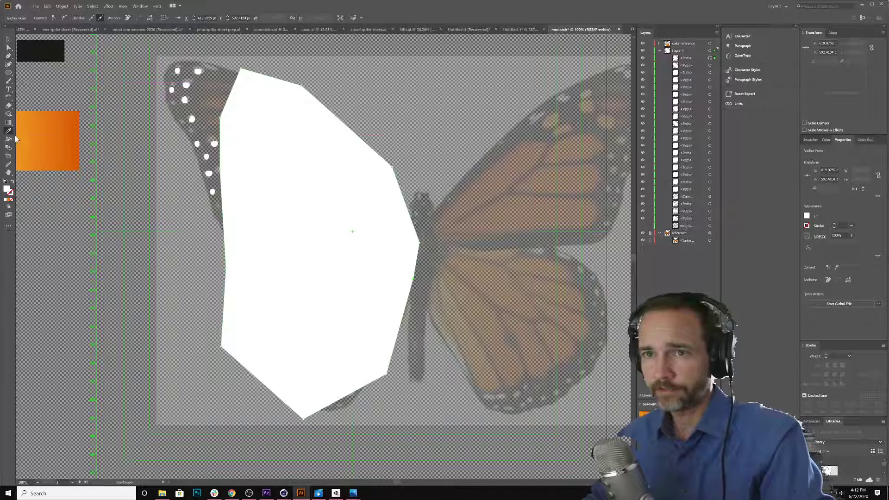
pyautogui.click(54, 130)
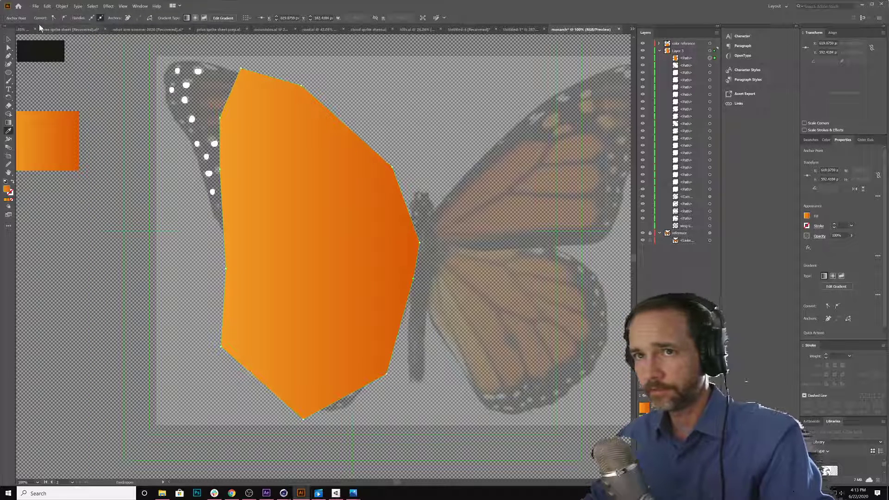
pyautogui.click(9, 39)
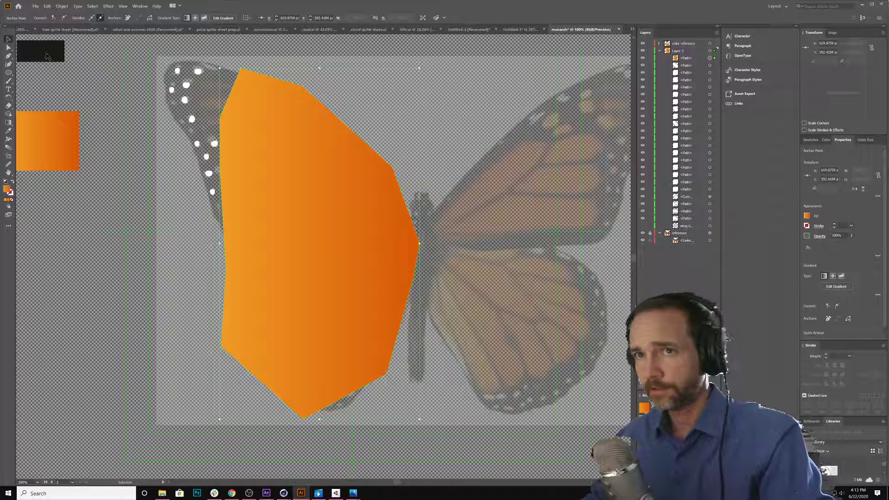
pyautogui.click(684, 58)
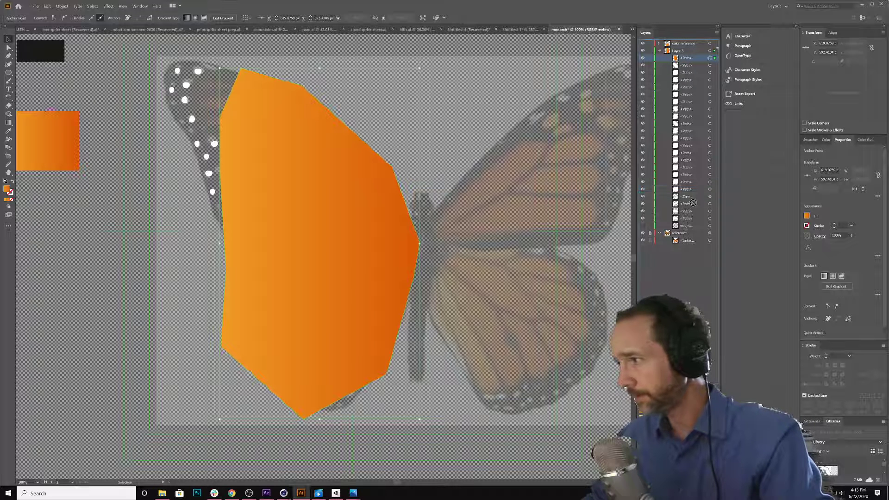
pyautogui.moveTo(687, 61); pyautogui.dragTo(687, 200)
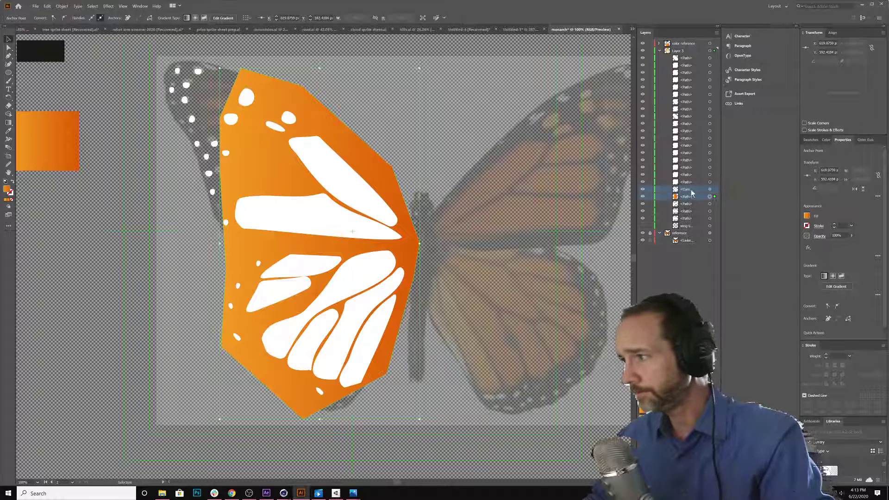
# Try to clip the orange gradient shape with the compound path above it, and undo the clipping mask
pyautogui.hotkey('ctrl', '7')
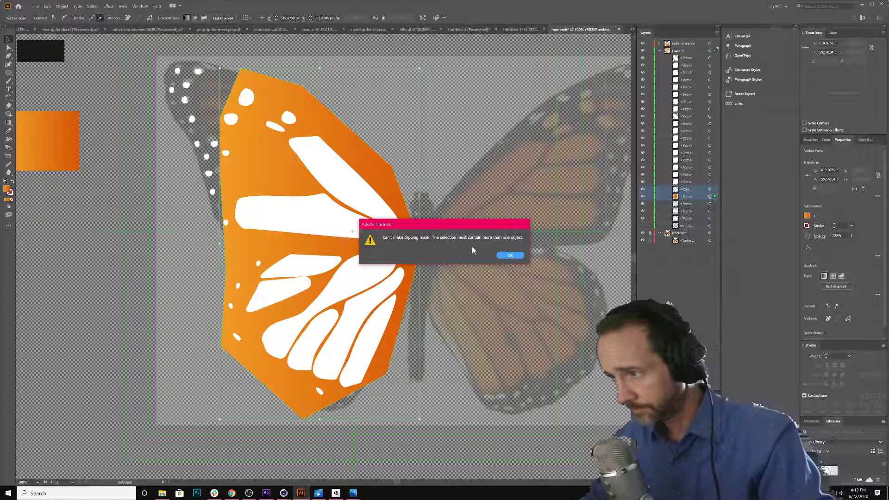
pyautogui.click(510, 256)
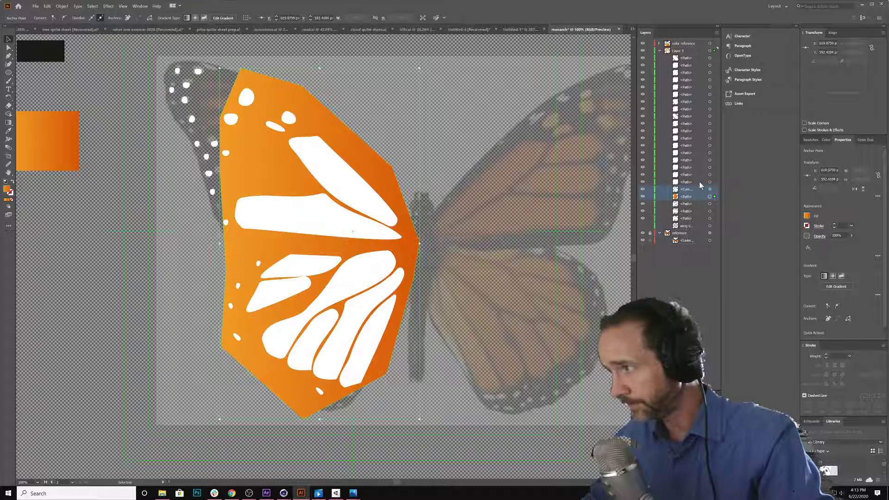
pyautogui.keyDown('shift'); pyautogui.click(708, 189); pyautogui.keyUp('shift')
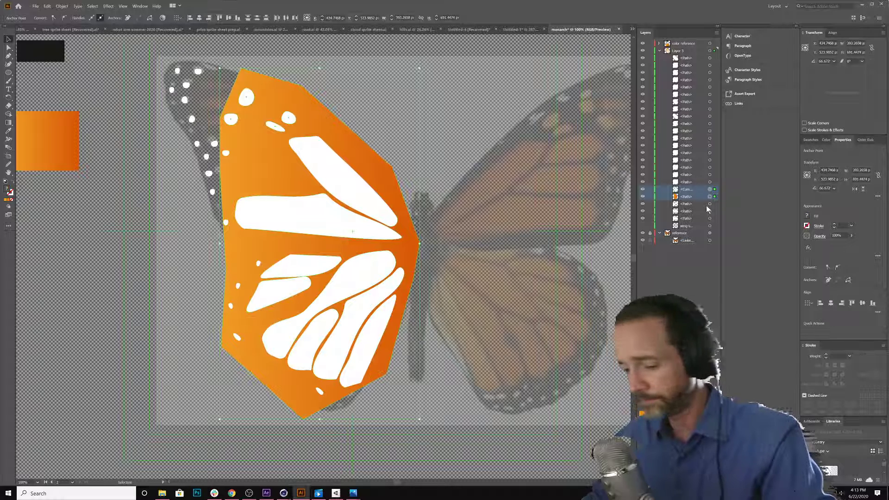
pyautogui.hotkey('ctrl', '7')
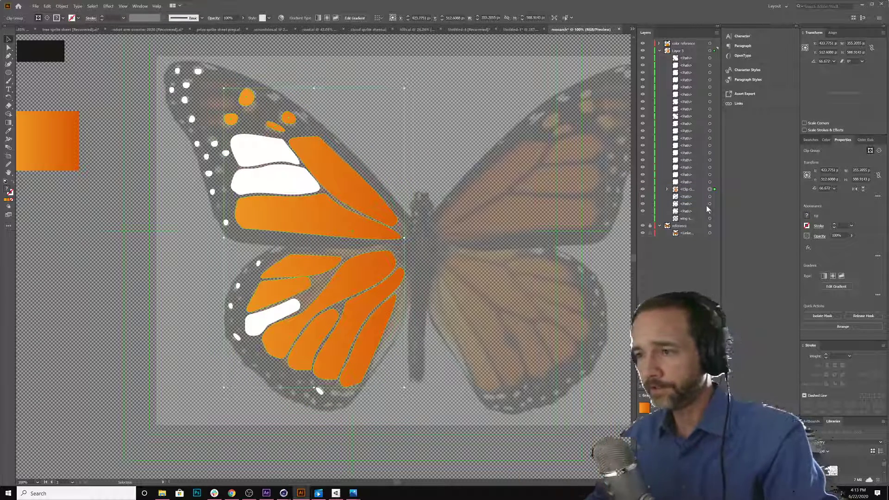
pyautogui.hotkey('ctrl', 'z')
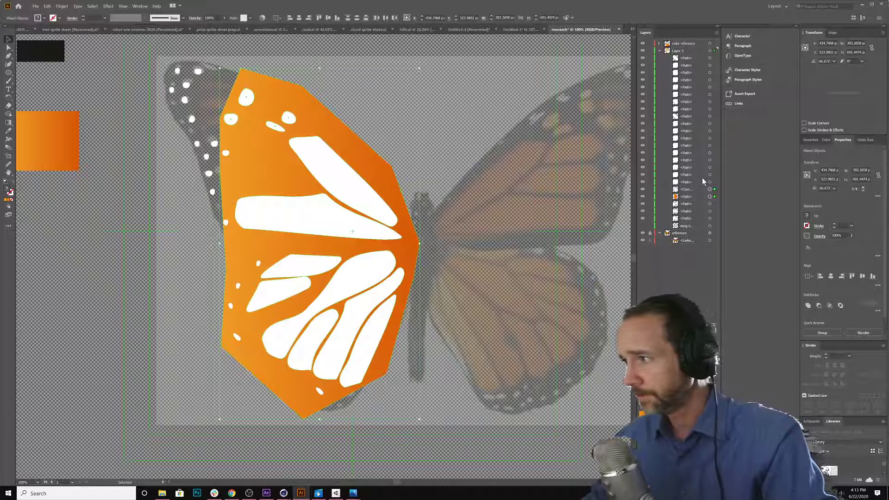
# Move the orange shape beneath the three leftover wing cells and group those cells with the compound path
pyautogui.moveTo(692, 196); pyautogui.dragTo(689, 226)
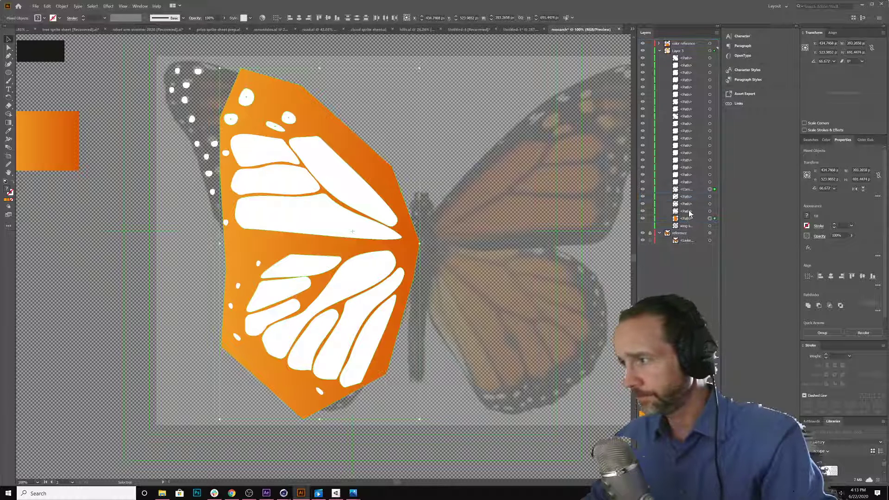
pyautogui.click(709, 212)
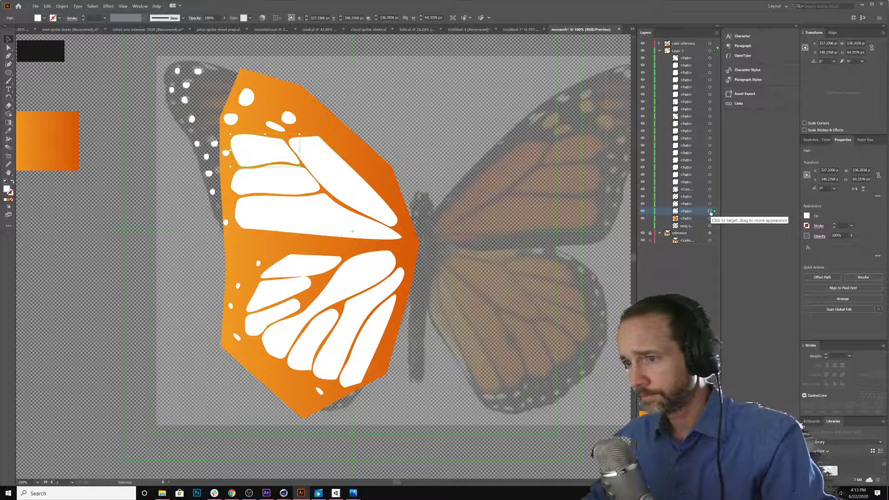
pyautogui.keyDown('shift'); pyautogui.click(709, 203); pyautogui.keyUp('shift')
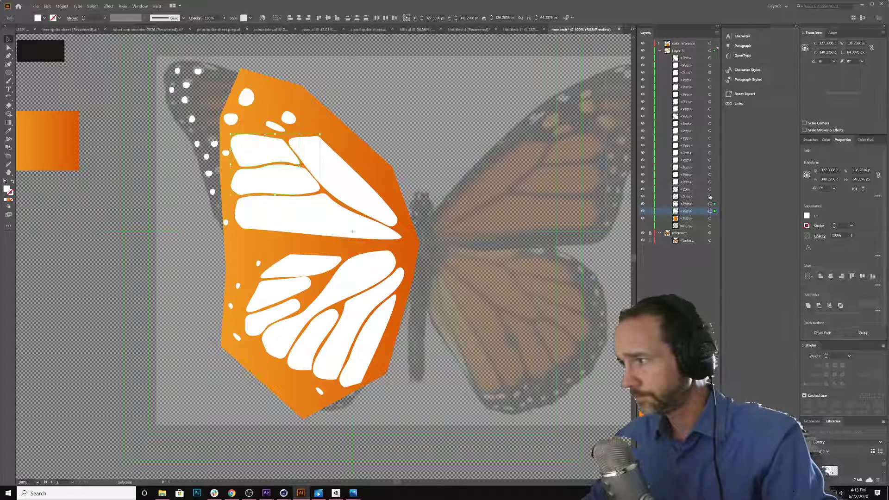
pyautogui.keyDown('shift'); pyautogui.click(709, 196); pyautogui.keyUp('shift')
pyautogui.keyDown('shift'); pyautogui.click(710, 189); pyautogui.keyUp('shift')
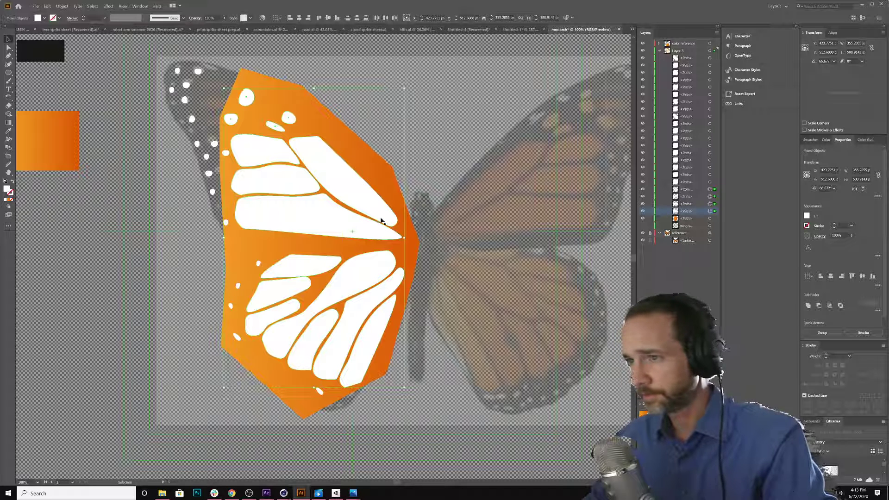
pyautogui.rightClick(380, 196)
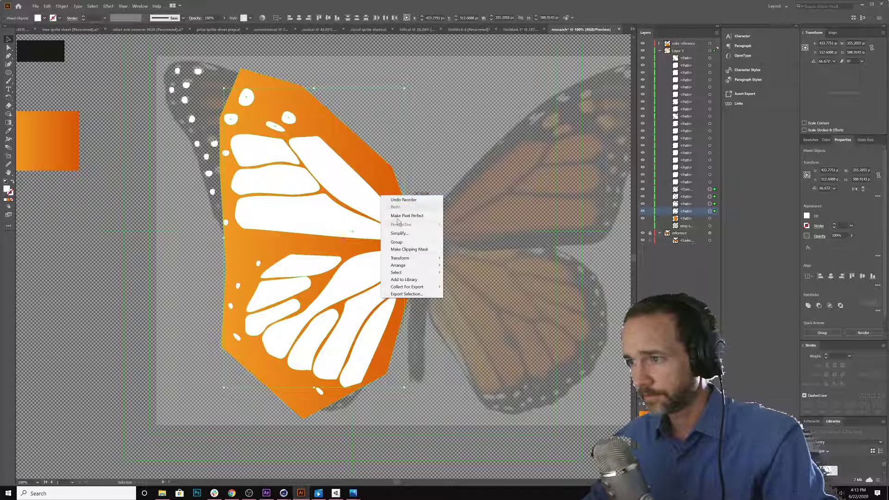
pyautogui.click(398, 242)
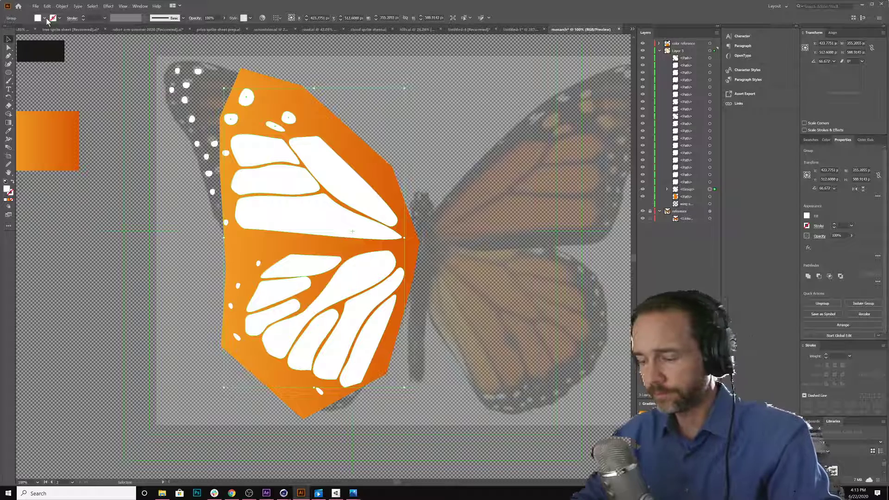
# Convert the grouped cells and spots into one compound path and use it as a clipping mask for the orange gradient shape
pyautogui.hotkey('ctrl', '7')
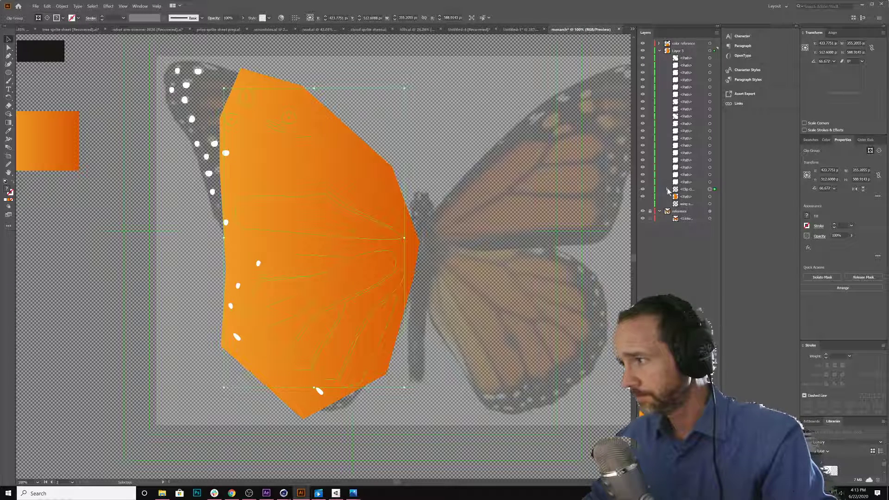
pyautogui.hotkey('ctrl', '8')
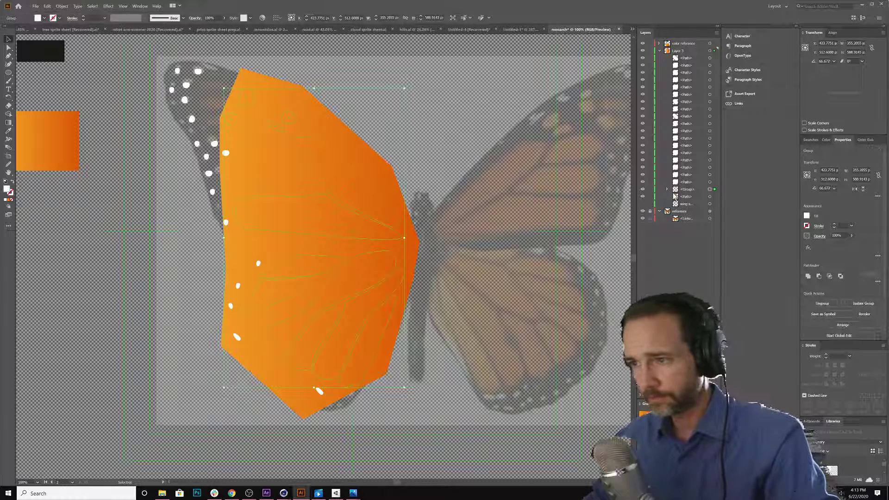
pyautogui.keyDown('shift'); pyautogui.click(710, 198); pyautogui.keyUp('shift')
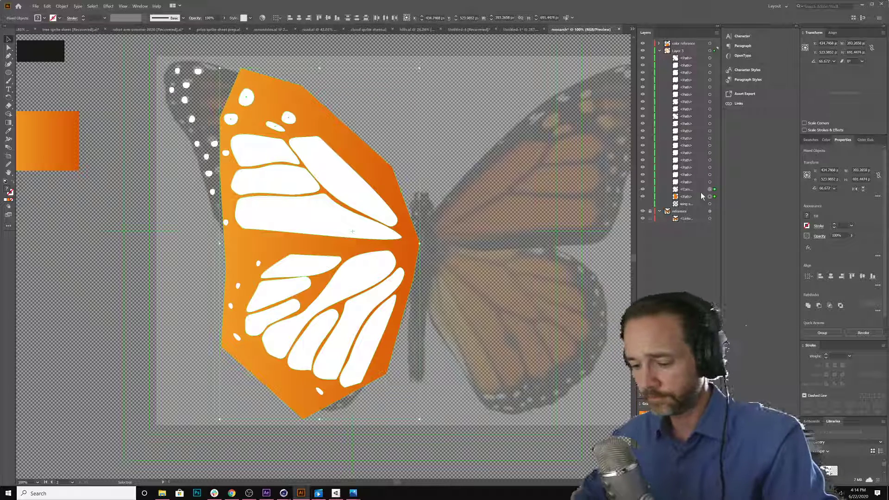
pyautogui.hotkey('ctrl', '7')
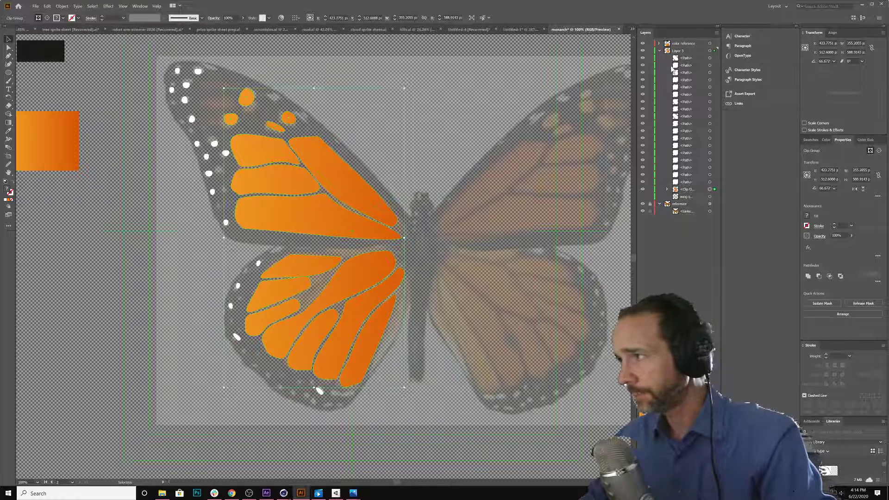
# Show the hidden wing outline path and fill it with bright green
pyautogui.click(643, 197)
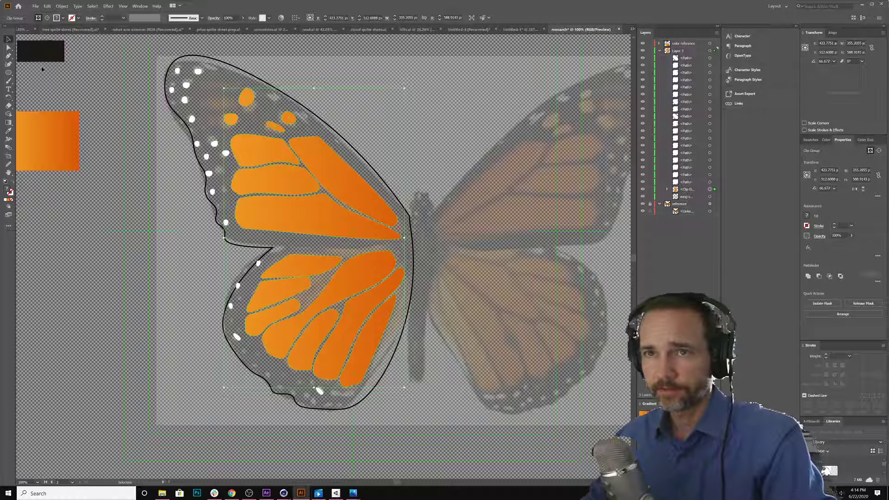
pyautogui.click(709, 196)
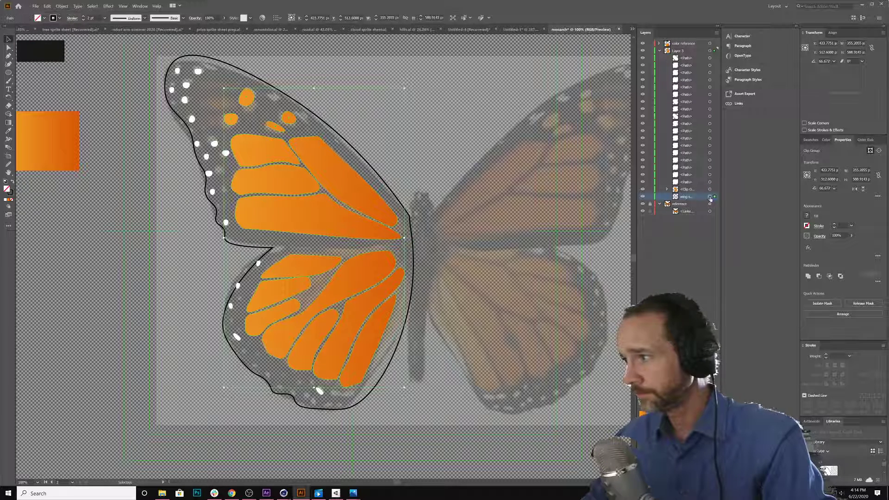
pyautogui.click(45, 19)
pyautogui.click(44, 20)
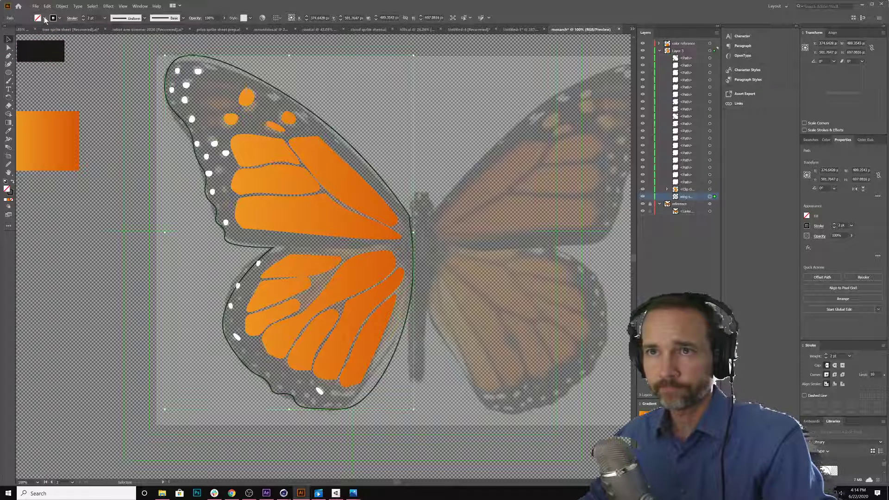
pyautogui.click(44, 18)
pyautogui.click(35, 31)
pyautogui.press('Escape')
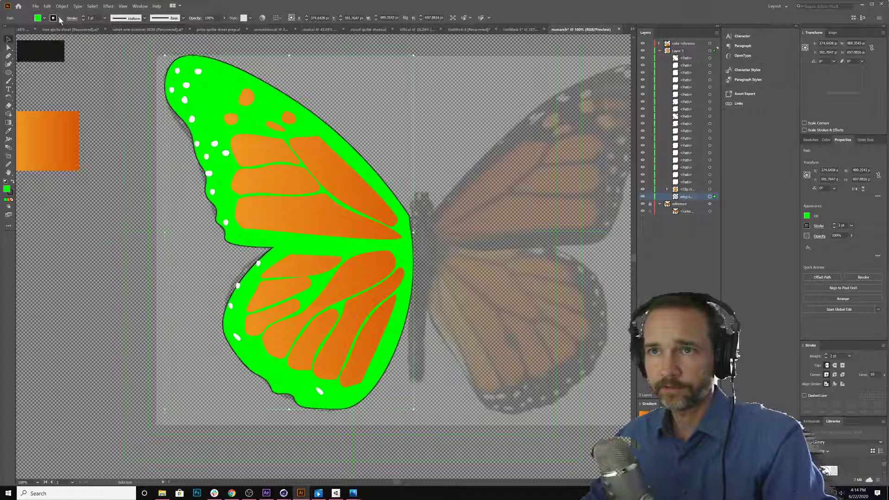
# Remove the stroke from the green wing outline shape
pyautogui.click(60, 18)
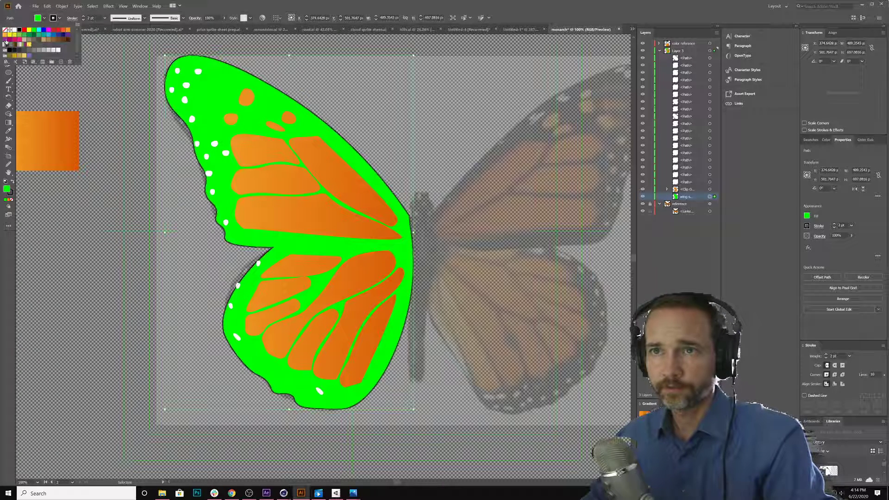
pyautogui.click(4, 30)
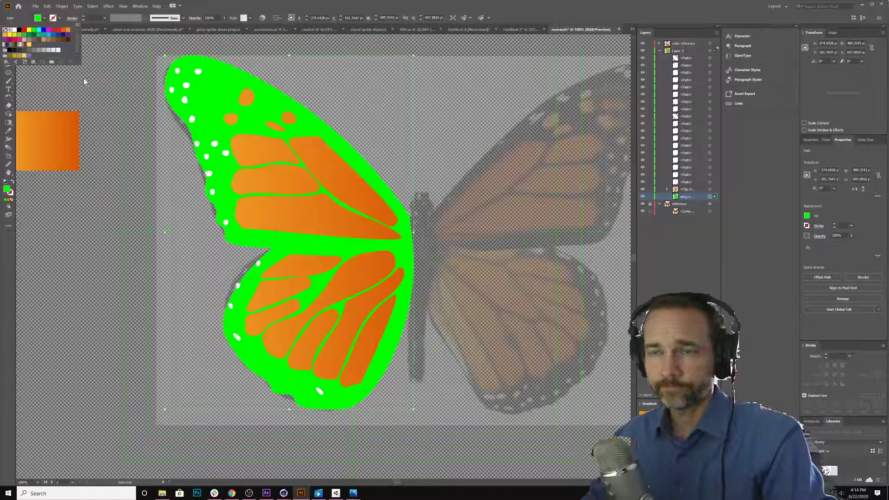
pyautogui.press('Escape')
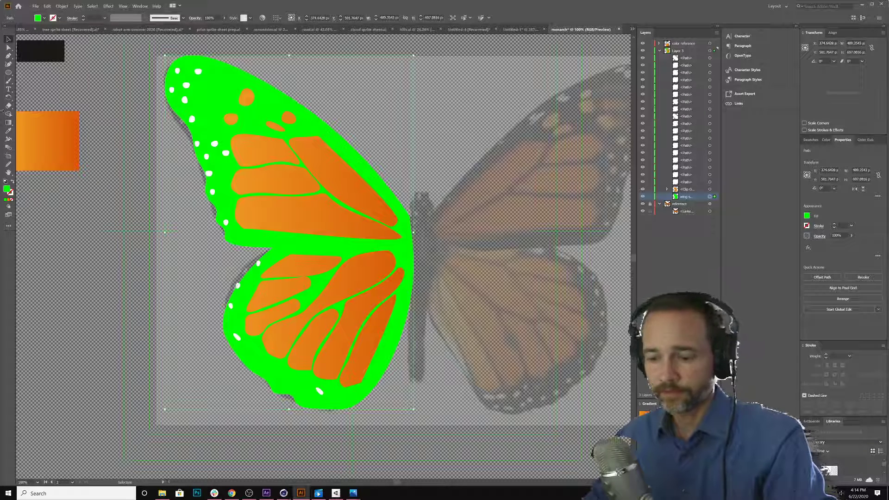
# Recolour the green wing outline shape by sampling the black reference swatch with the Eyedropper tool
pyautogui.click(8, 130)
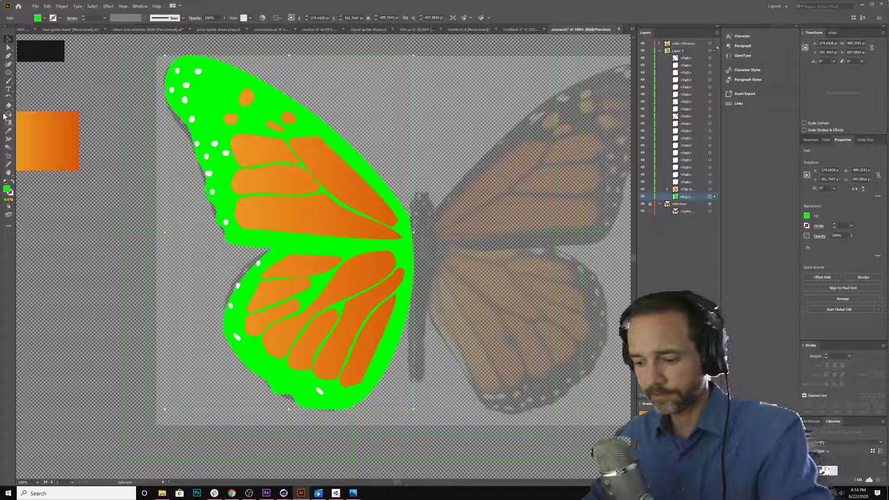
pyautogui.click(31, 46)
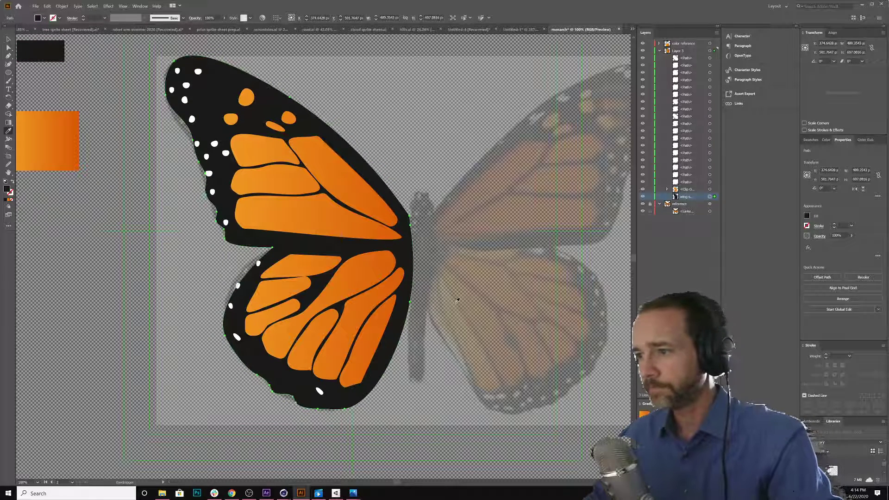
# Examine the coloured wing alongside the whole reference butterfly at a reduced view scale
pyautogui.scroll(-1, 438, 313)
pyautogui.scroll(1, 438, 313)
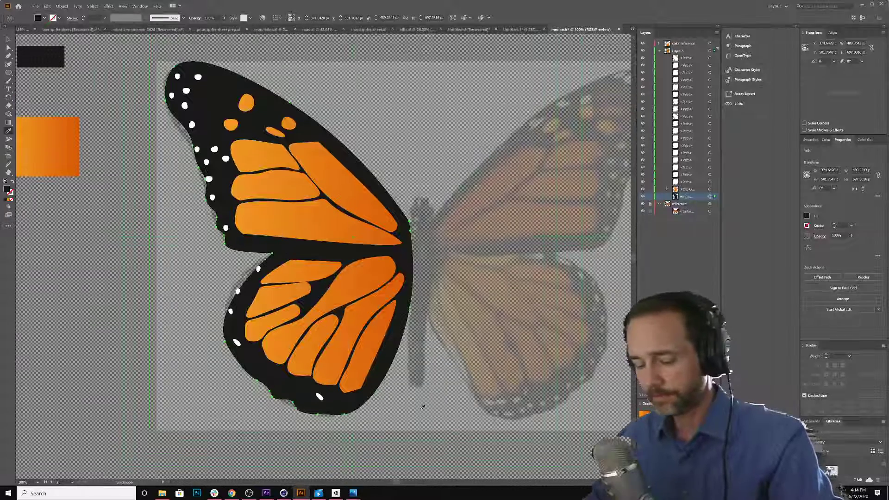
pyautogui.click(38, 483)
pyautogui.click(39, 484)
pyautogui.hotkey('ctrl', '-')
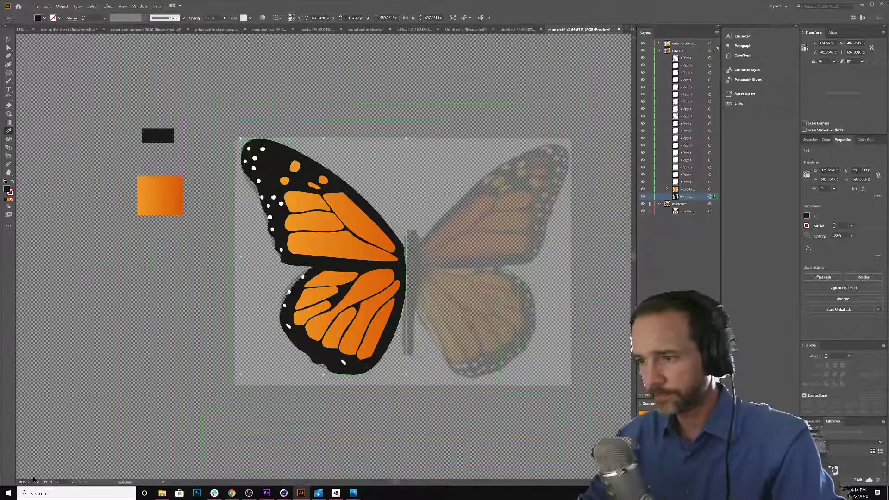
pyautogui.hotkey('ctrl', '-')
pyautogui.hotkey('ctrl', '-')
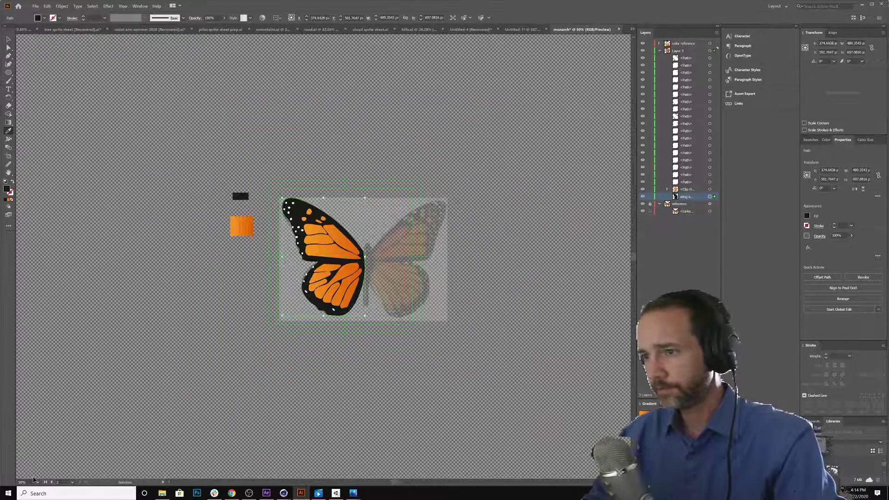
pyautogui.hotkey('ctrl', '+')
pyautogui.hotkey('ctrl', '-')
pyautogui.hotkey('ctrl', '+')
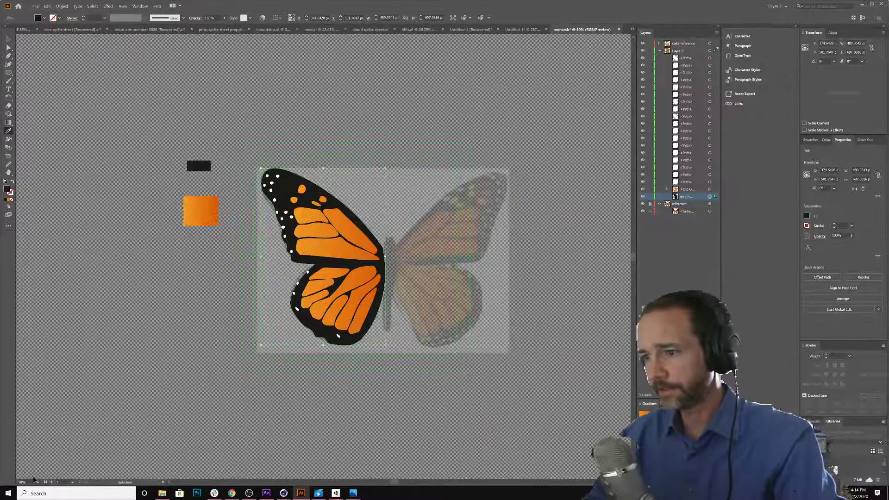
pyautogui.press('i')
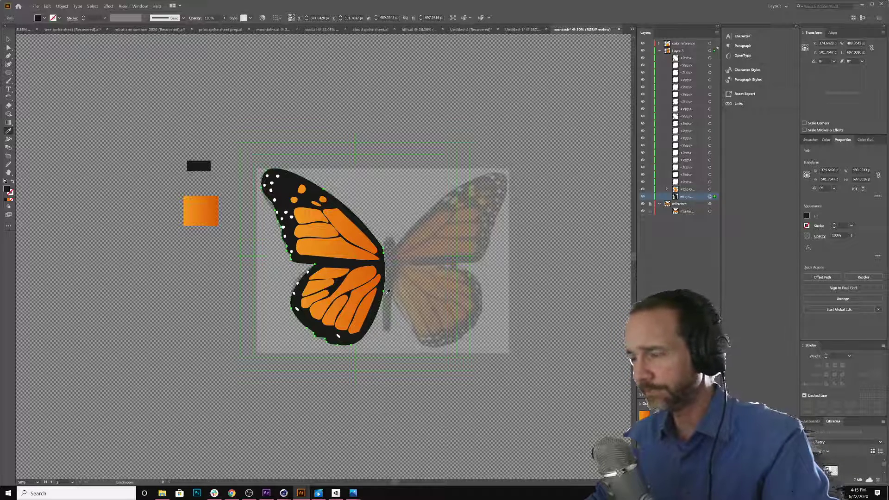
# Rename the layer holding the wing artwork to "wing" and collapse its contents
pyautogui.click(7, 40)
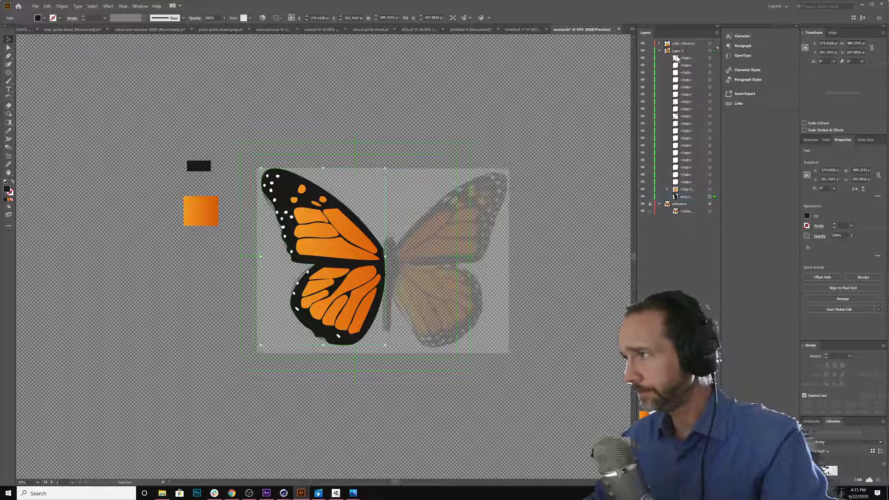
pyautogui.doubleClick(679, 51)
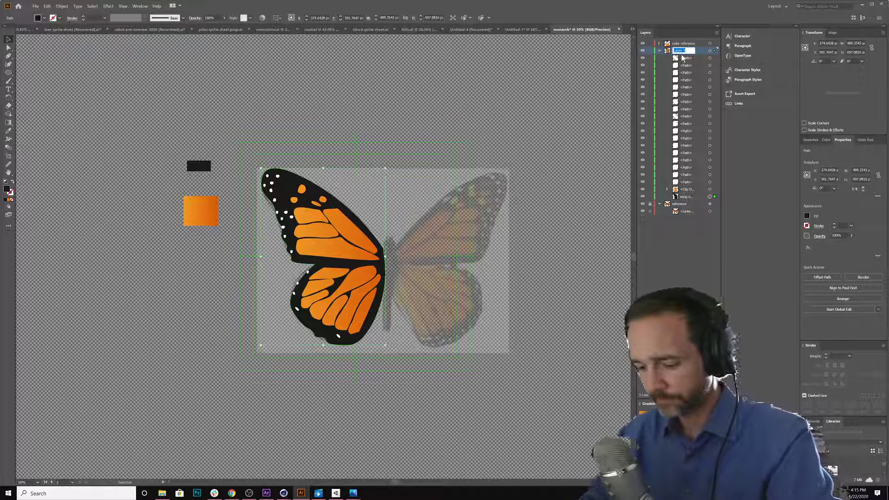
pyautogui.press('Return')
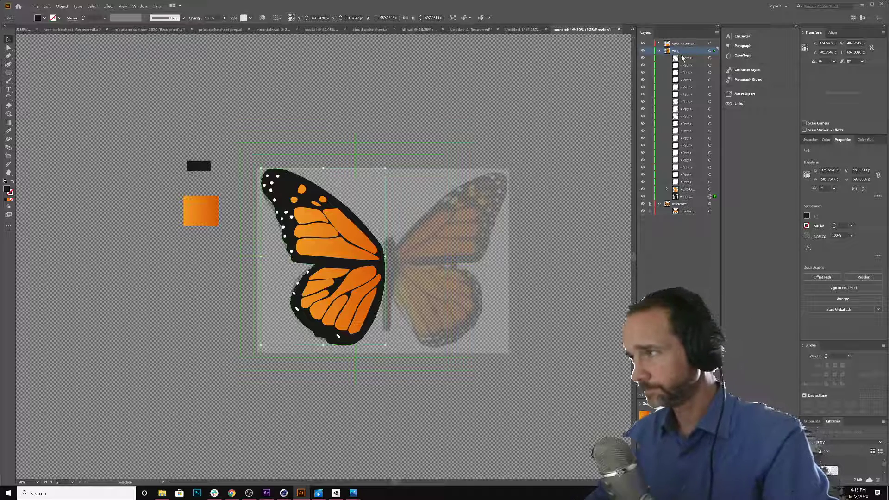
pyautogui.click(659, 51)
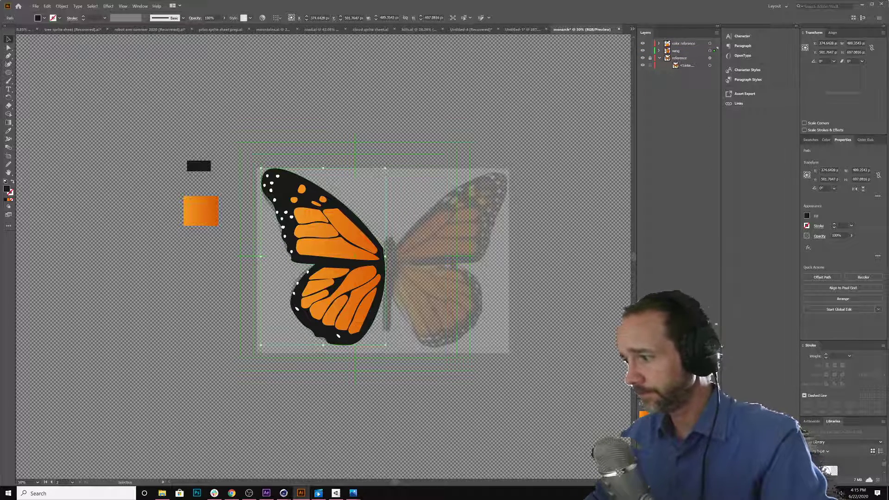
# Add a new layer above the wing layer and trace the butterfly's black body with the Pen tool, about 76 by 354 px
pyautogui.hotkey('ctrl', 'l')
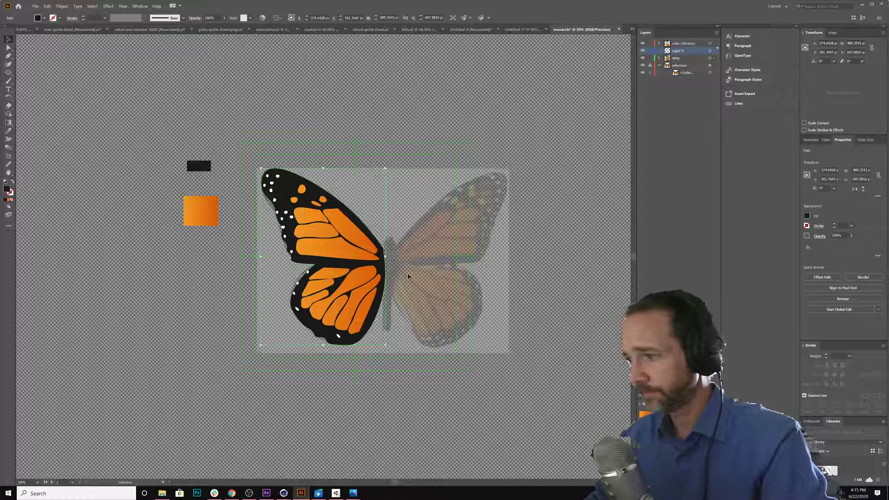
pyautogui.click(9, 57)
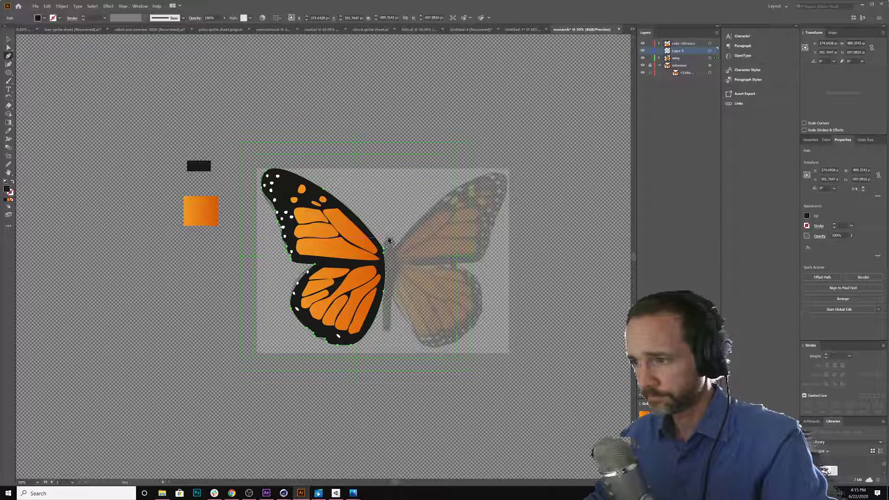
pyautogui.click(391, 243)
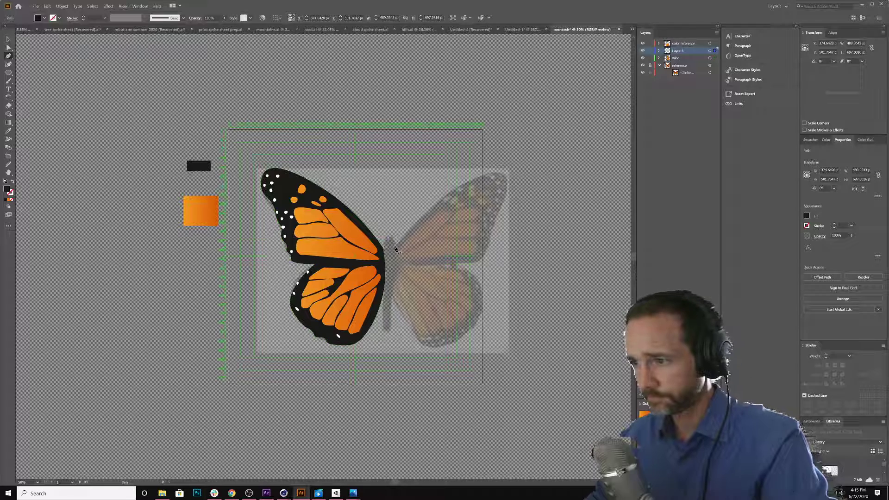
pyautogui.moveTo(394, 248); pyautogui.dragTo(396, 270)
pyautogui.moveTo(395, 277); pyautogui.dragTo(388, 240)
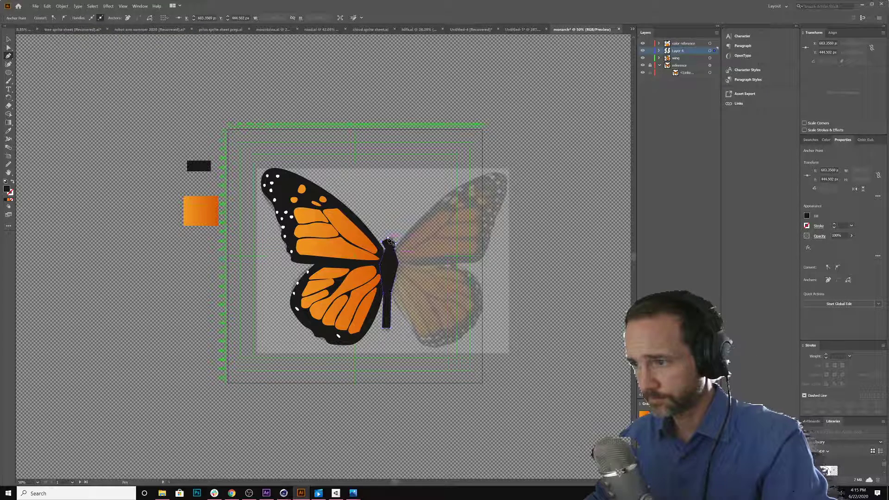
# Try rounding all corners of the body outline by about 16 px
pyautogui.press('v')
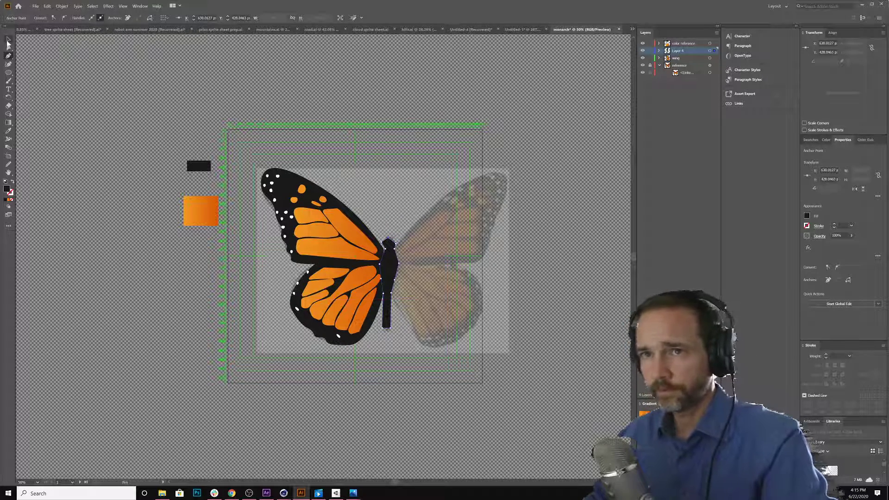
pyautogui.click(390, 256)
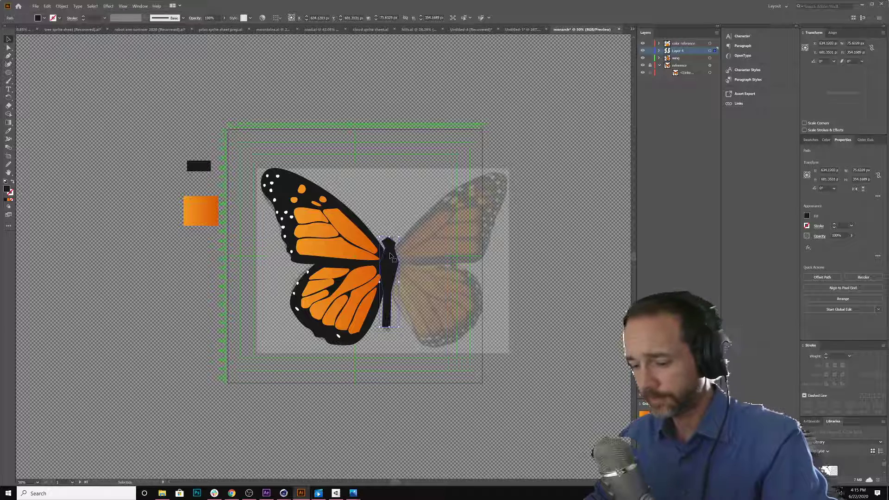
pyautogui.press('a')
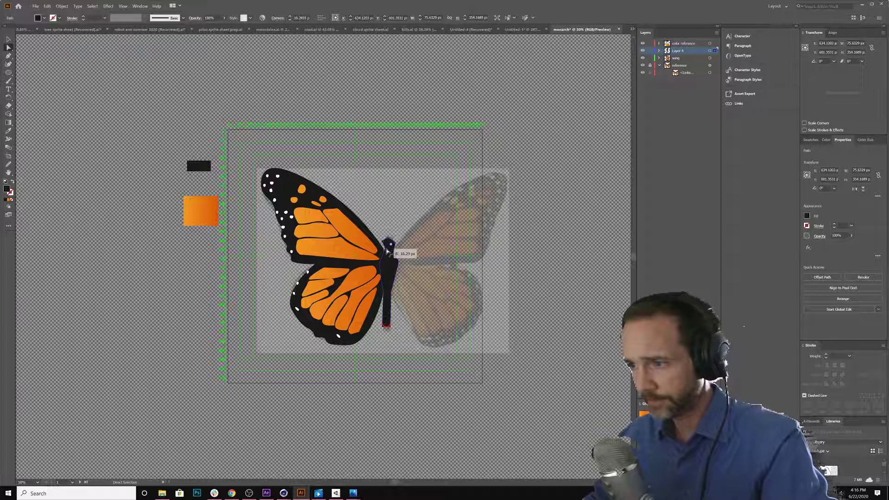
pyautogui.click(403, 322)
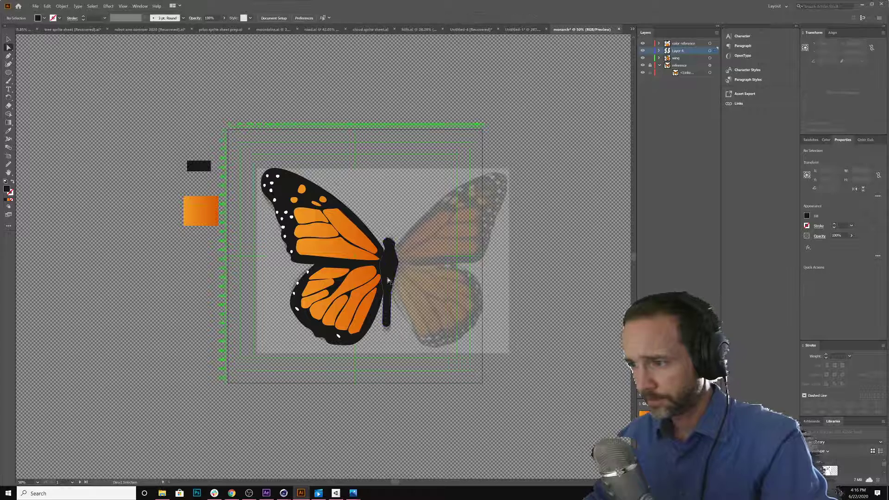
pyautogui.click(397, 263)
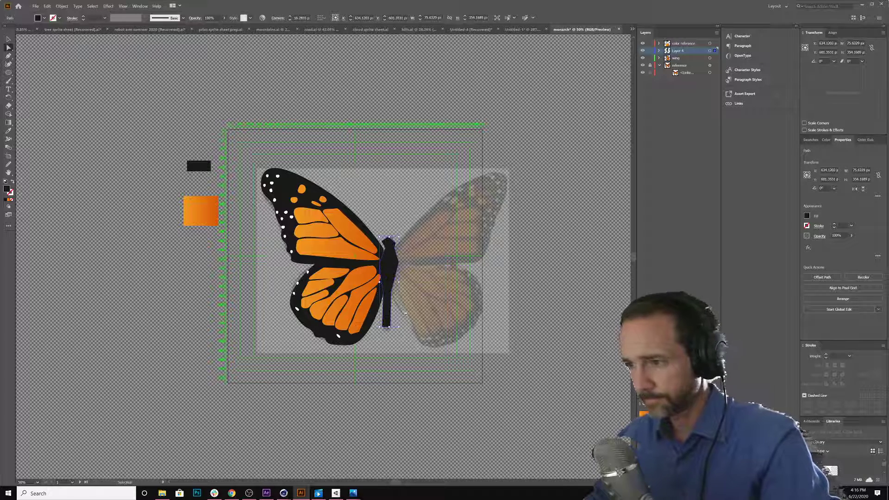
# Adjust the chest and neck anchor points of the body outline to fit the reference photo
pyautogui.moveTo(387, 268); pyautogui.dragTo(379, 265)
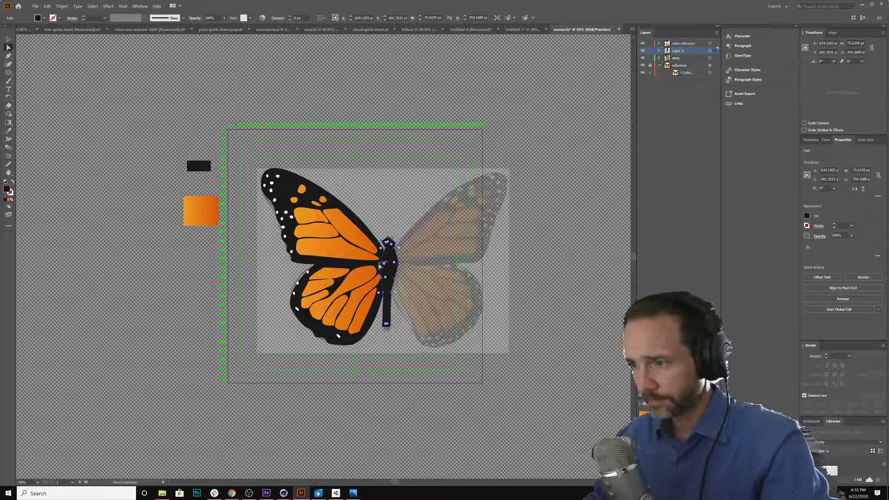
pyautogui.click(380, 264)
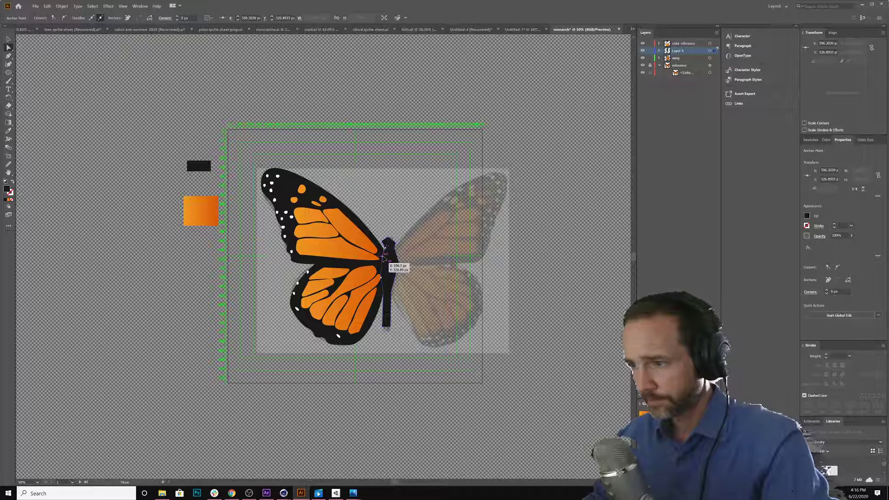
pyautogui.click(380, 265)
pyautogui.click(390, 248)
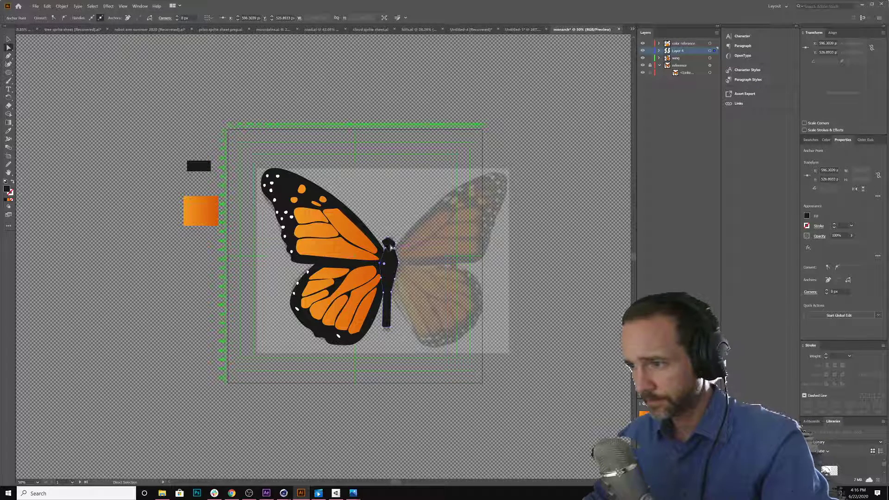
pyautogui.click(394, 249)
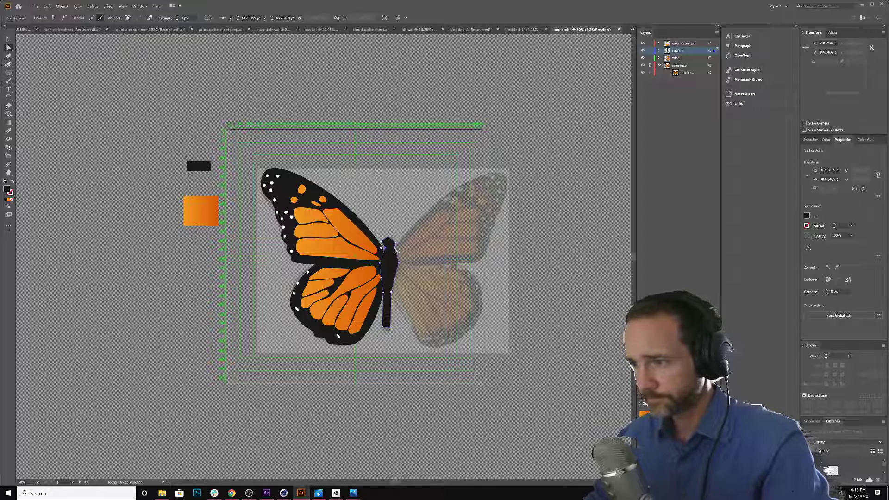
pyautogui.click(395, 249)
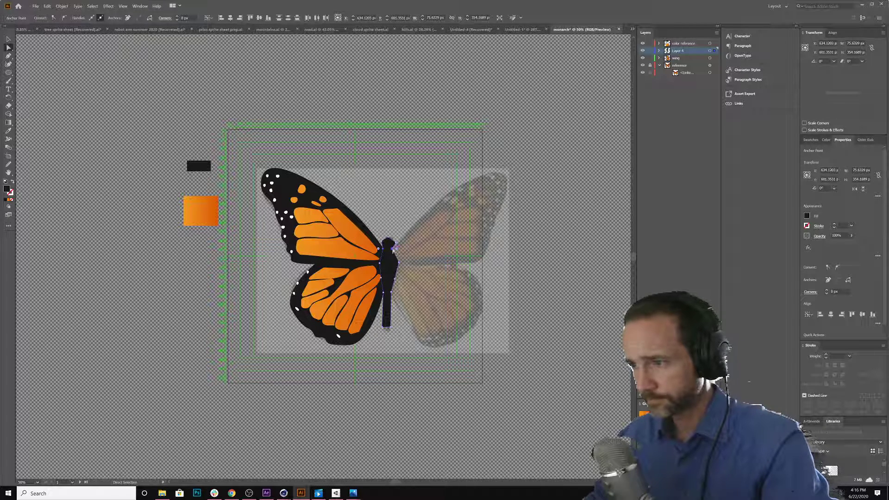
pyautogui.click(394, 250)
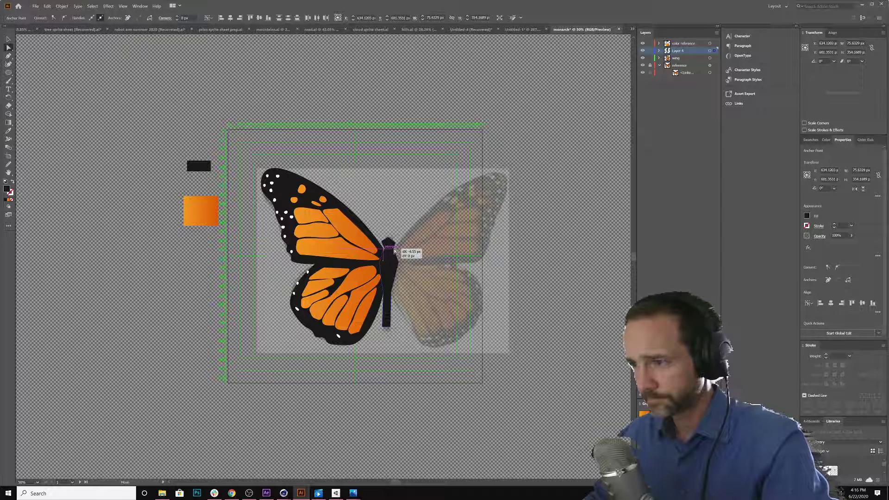
pyautogui.click(392, 278)
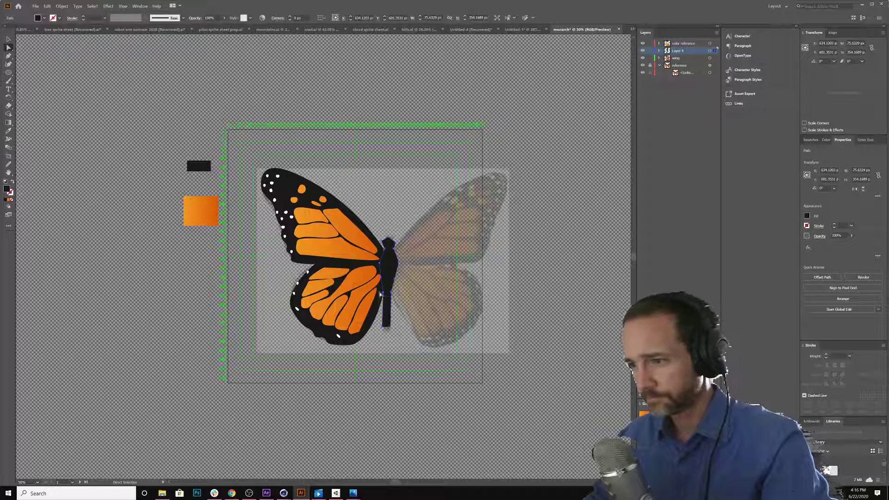
pyautogui.click(380, 294)
pyautogui.click(396, 308)
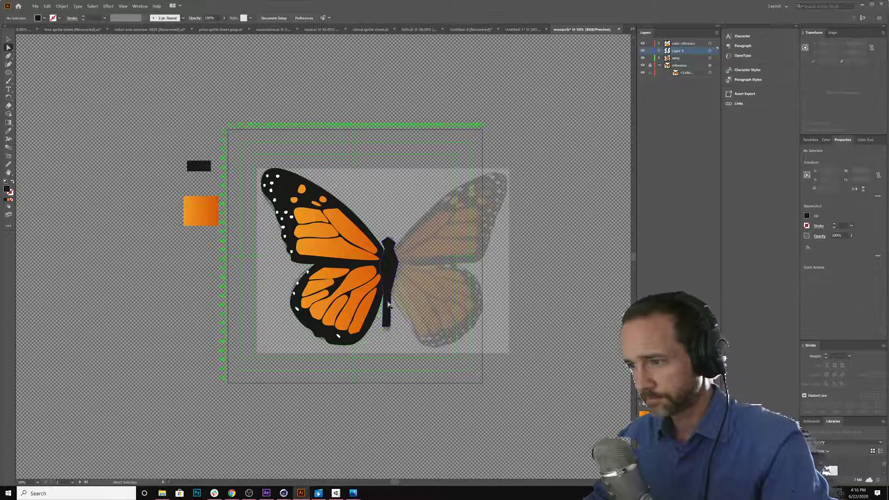
# Hide the wing layer and reposition the waist and tail anchor points so the abdomen runs straight below the thorax
pyautogui.click(642, 58)
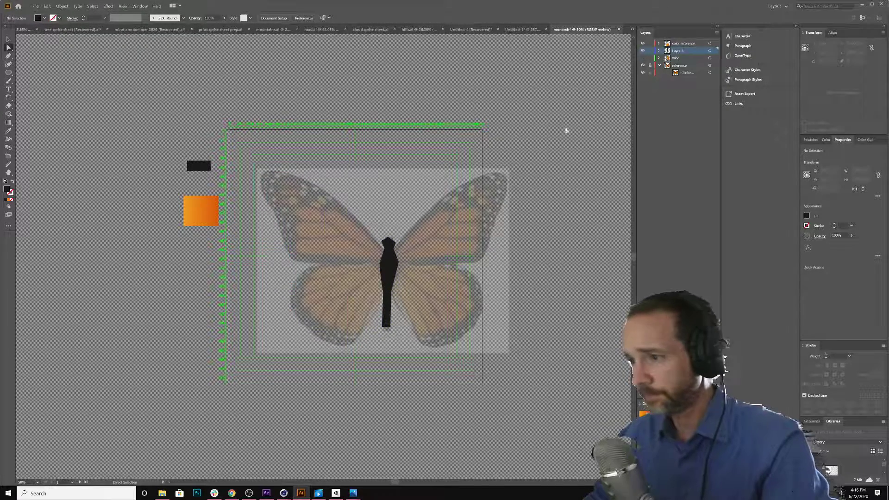
pyautogui.click(392, 319)
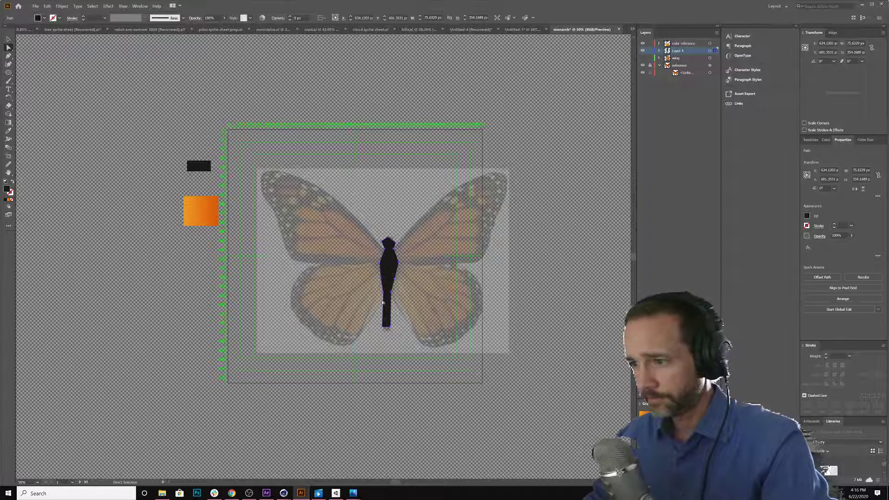
pyautogui.moveTo(382, 302)
pyautogui.mouseDown()
pyautogui.moveTo(375, 294)
pyautogui.moveTo(383, 293)
pyautogui.mouseUp()
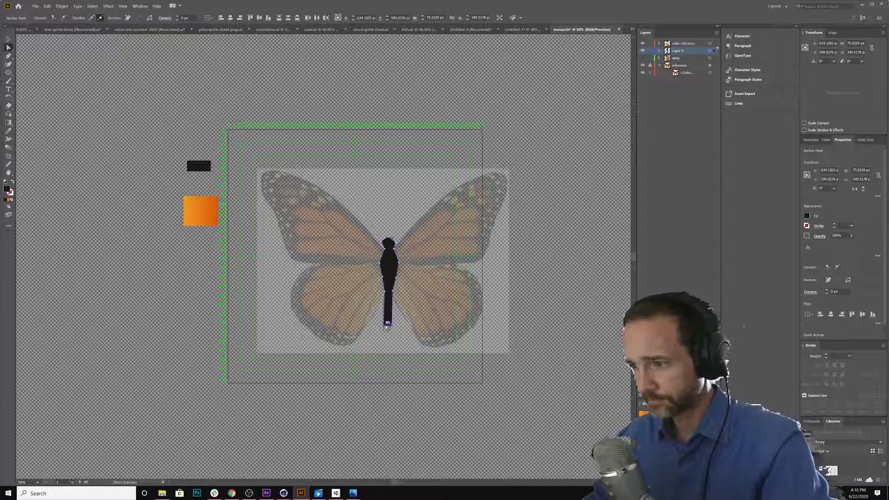
pyautogui.moveTo(385, 326); pyautogui.dragTo(386, 326)
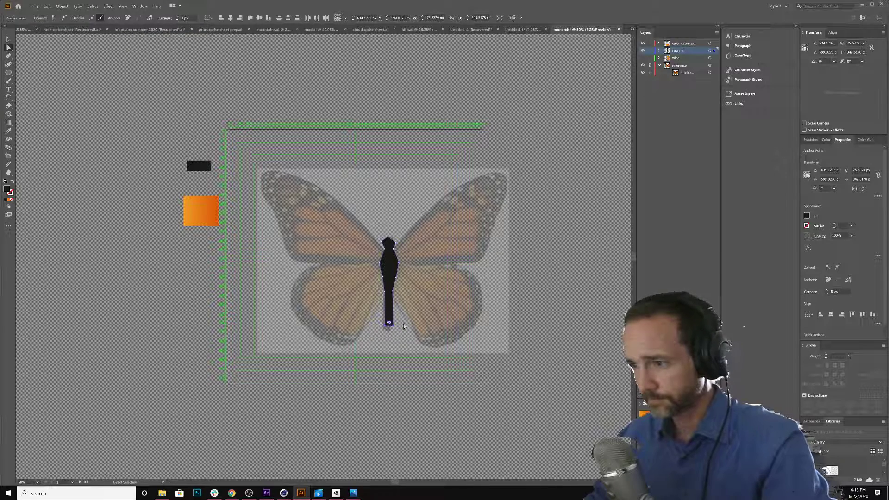
# Round all corners of the adjusted body outline by about 16 px
pyautogui.click(389, 320)
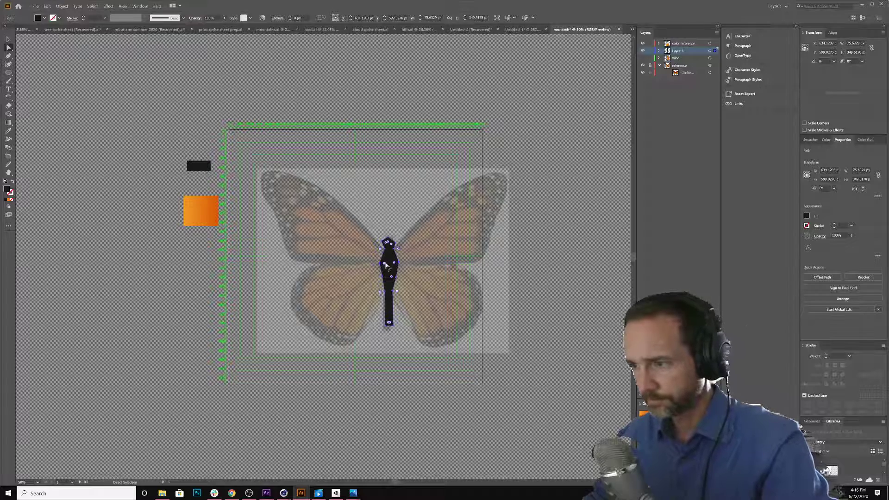
pyautogui.moveTo(386, 267); pyautogui.dragTo(390, 266)
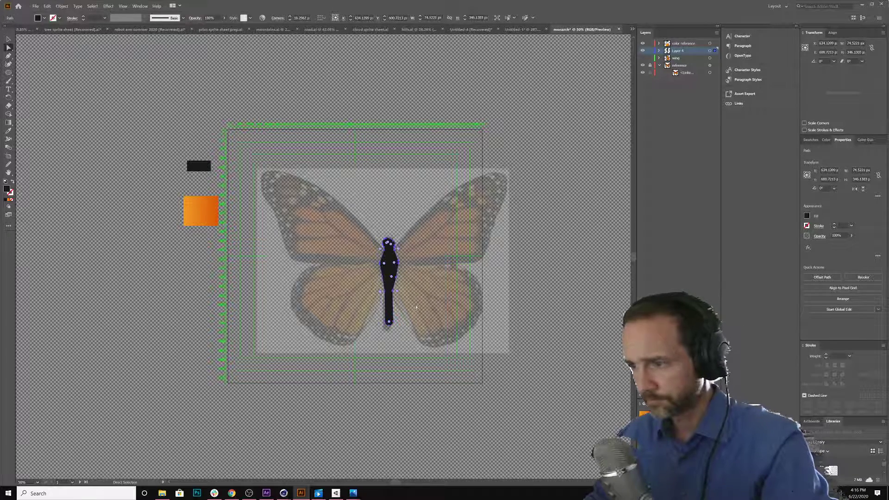
pyautogui.click(416, 327)
pyautogui.click(382, 270)
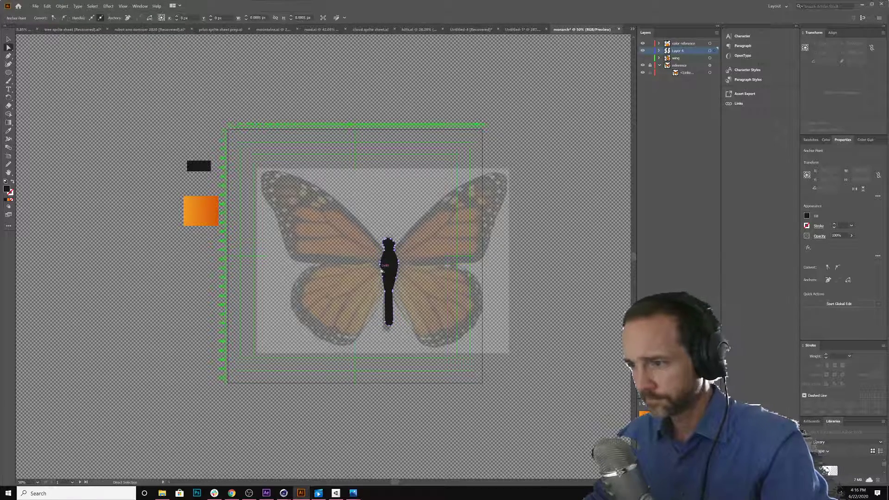
# Reshape the upper right curve of the head on the body outline to fit the reference photo
pyautogui.scroll(1, 380, 267)
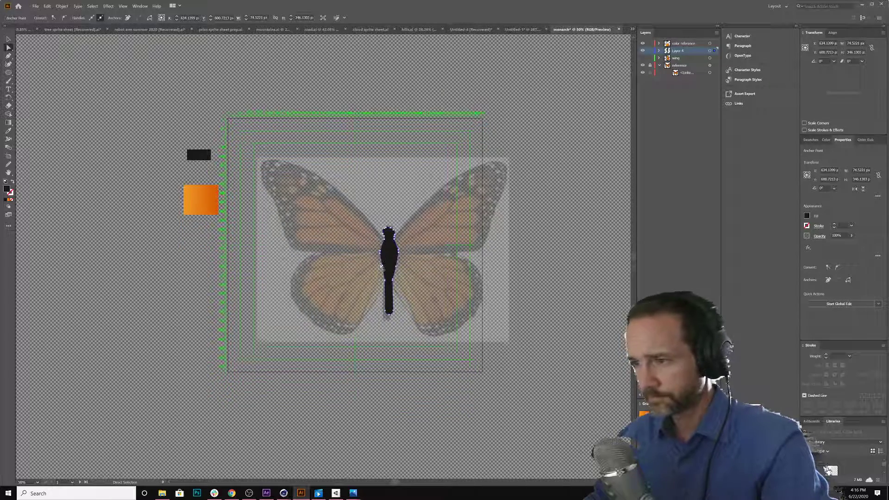
pyautogui.hotkey('ctrl', '+')
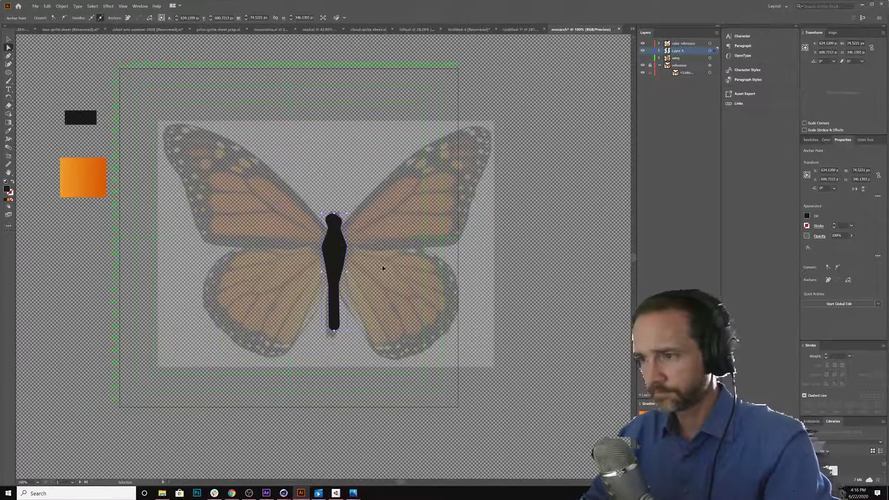
pyautogui.hotkey('ctrl', '+')
pyautogui.hotkey('ctrl', '+')
pyautogui.hotkey('ctrl', '+')
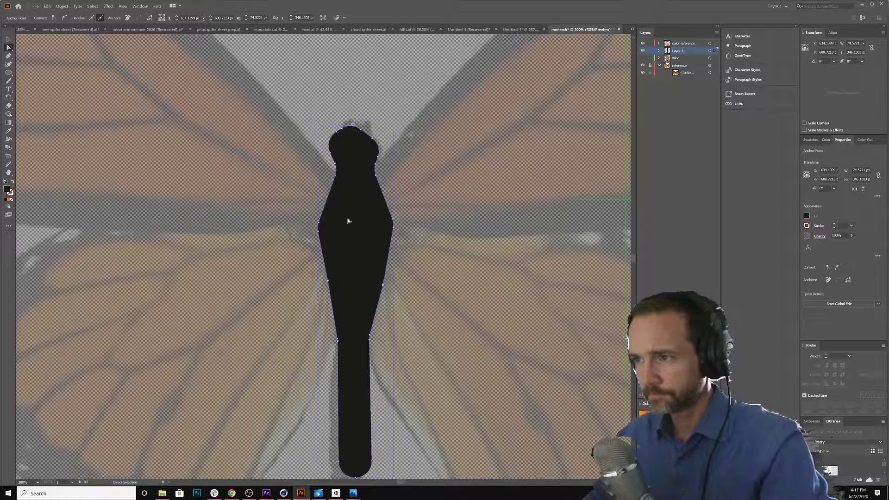
pyautogui.click(355, 136)
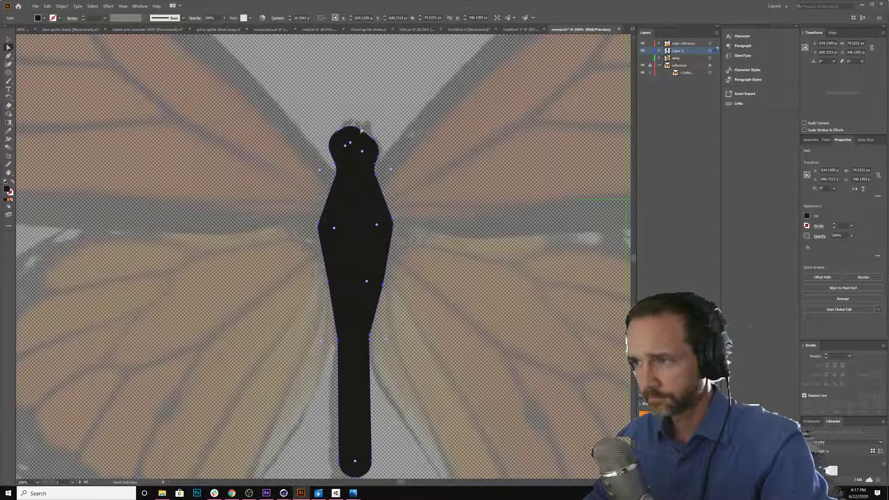
pyautogui.click(374, 136)
pyautogui.moveTo(374, 136); pyautogui.dragTo(362, 128)
pyautogui.click(398, 174)
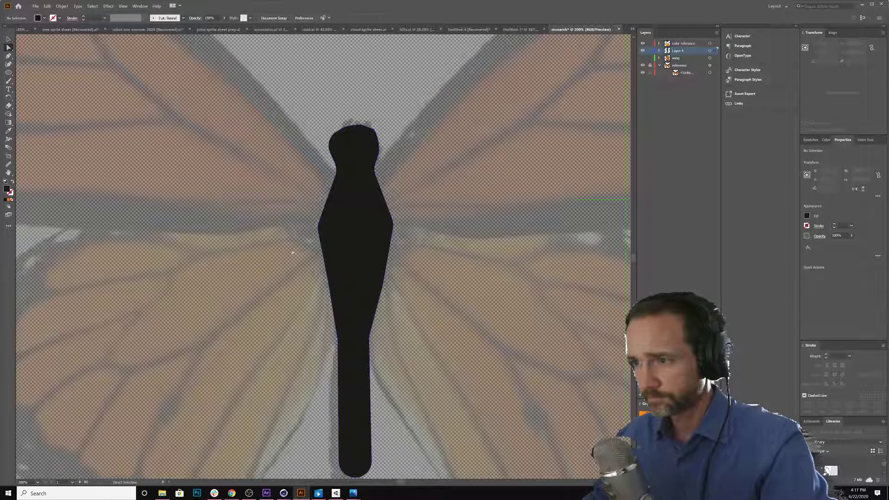
# Round the left and right thorax corners of the body outline by about 55 px
pyautogui.click(317, 233)
pyautogui.click(319, 227)
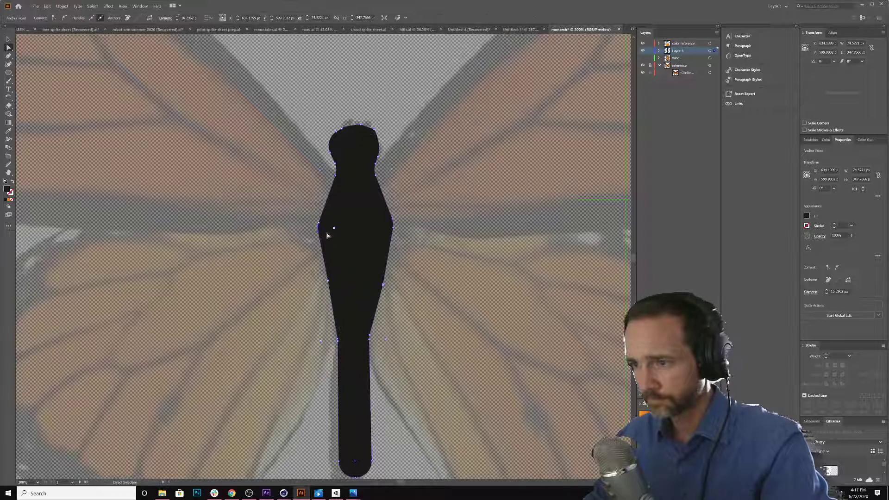
pyautogui.moveTo(335, 230); pyautogui.dragTo(398, 227)
pyautogui.click(394, 232)
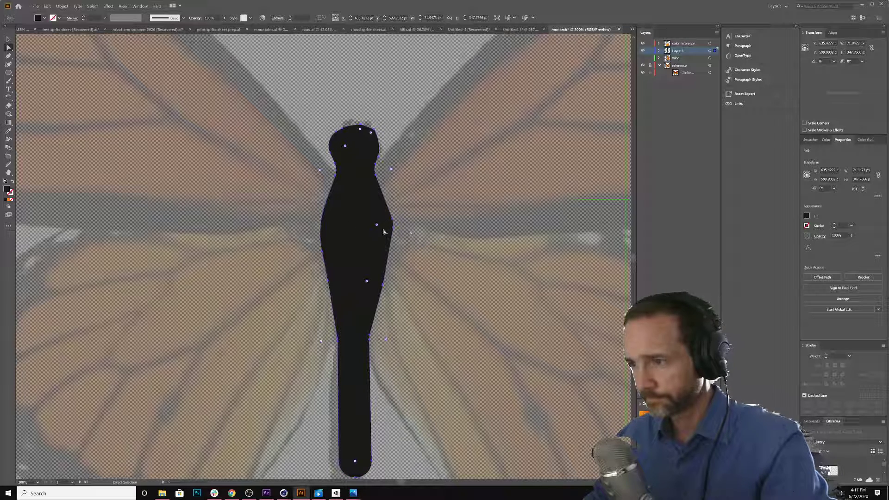
pyautogui.click(392, 226)
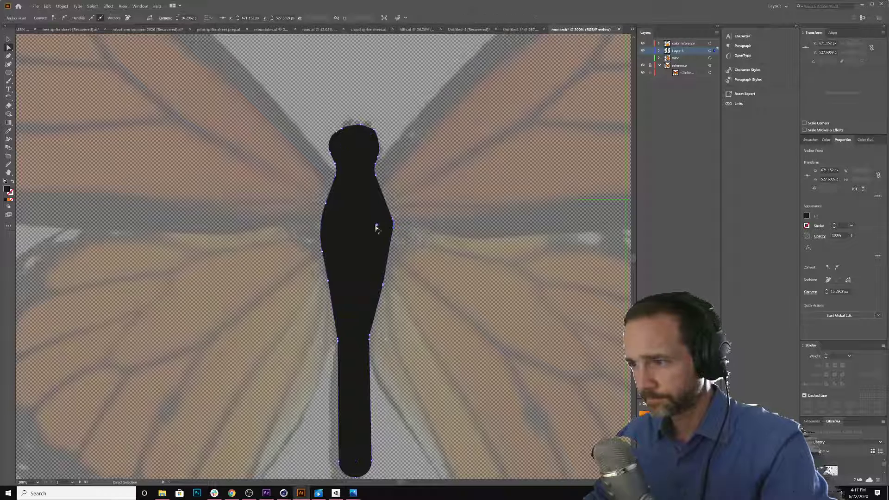
pyautogui.click(360, 224)
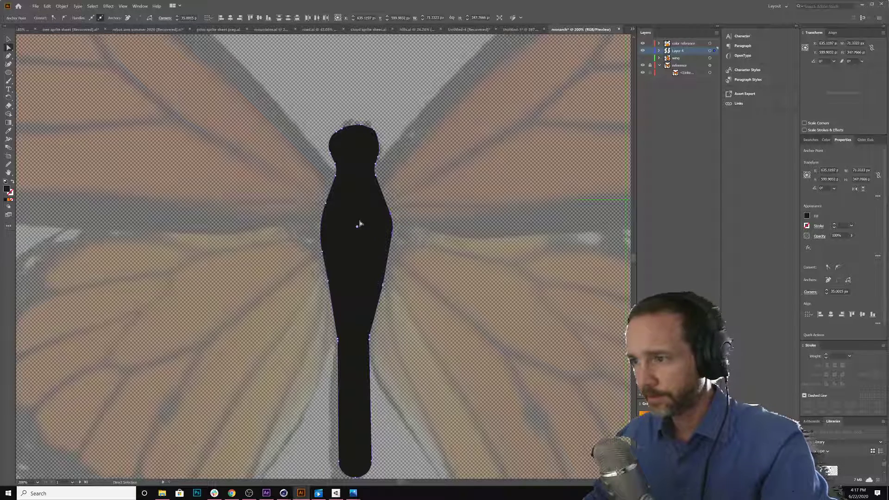
pyautogui.moveTo(357, 226); pyautogui.dragTo(337, 226)
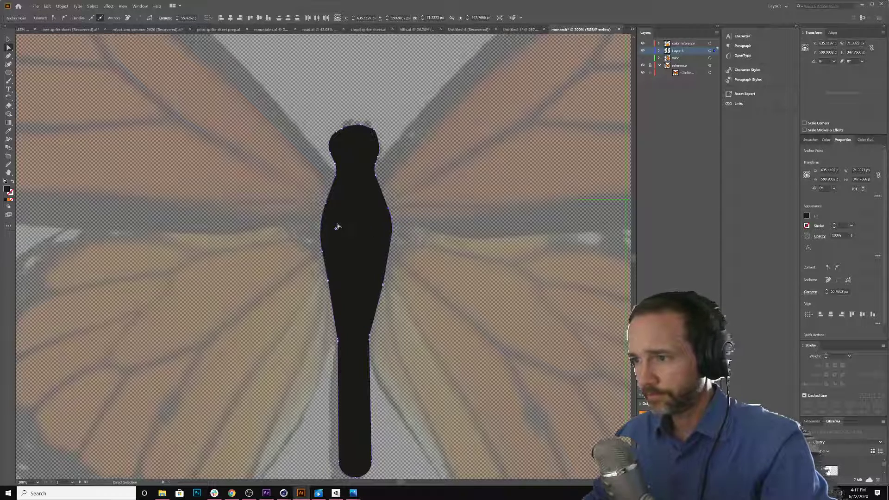
# Draw a curved antenna on Layer 4 with the Pen tool, rising outward from the head's left side, about 44 px wide and 111 px tall
pyautogui.scroll(-1, 358, 257)
pyautogui.scroll(3, 359, 258)
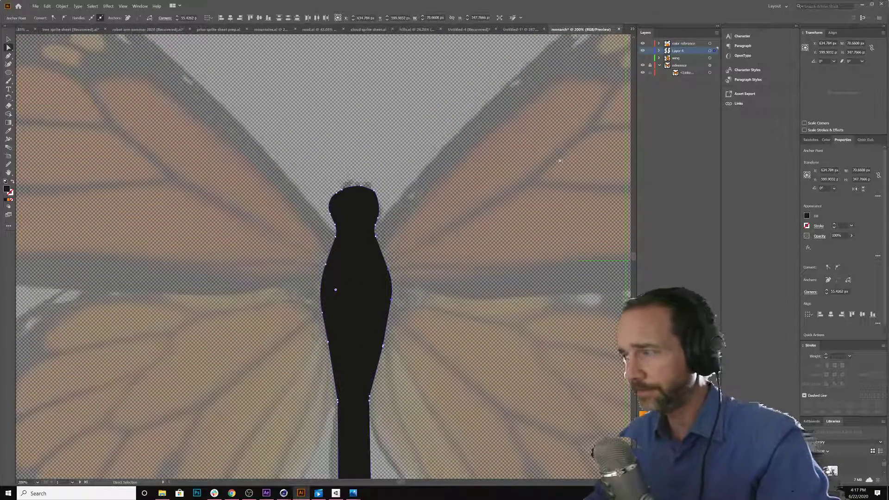
pyautogui.click(682, 52)
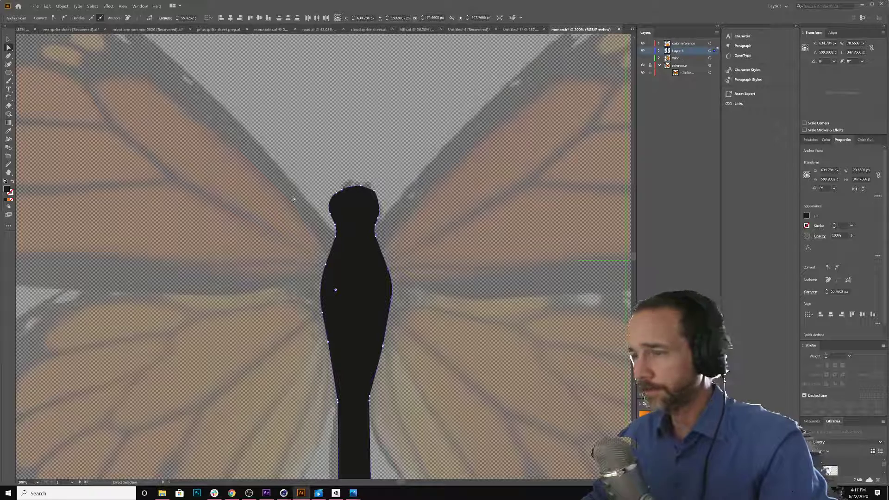
pyautogui.press('p')
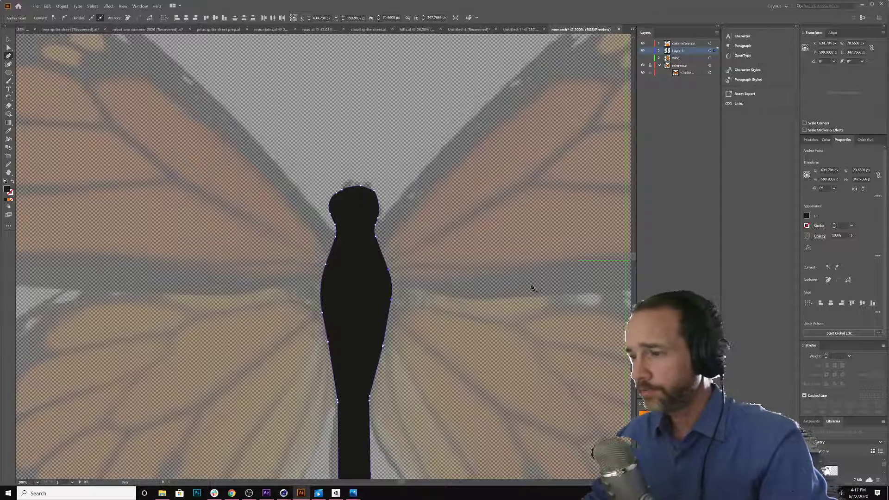
pyautogui.scroll(2, 353, 192)
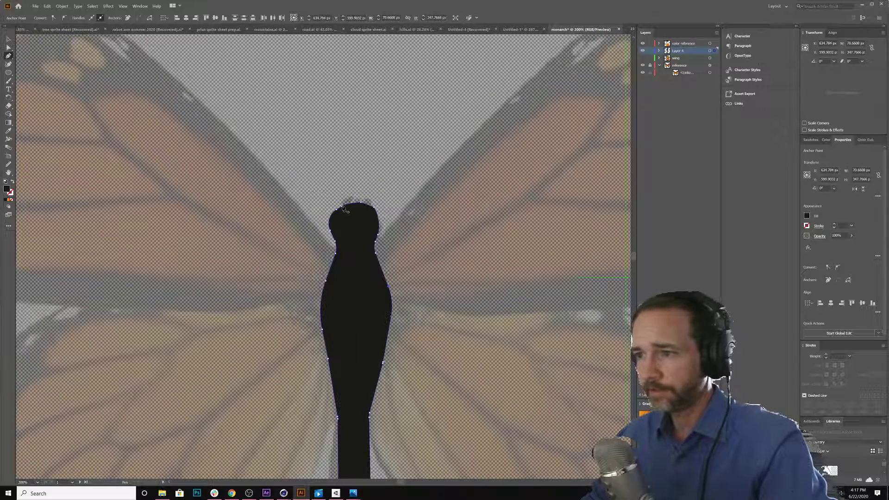
pyautogui.click(343, 210)
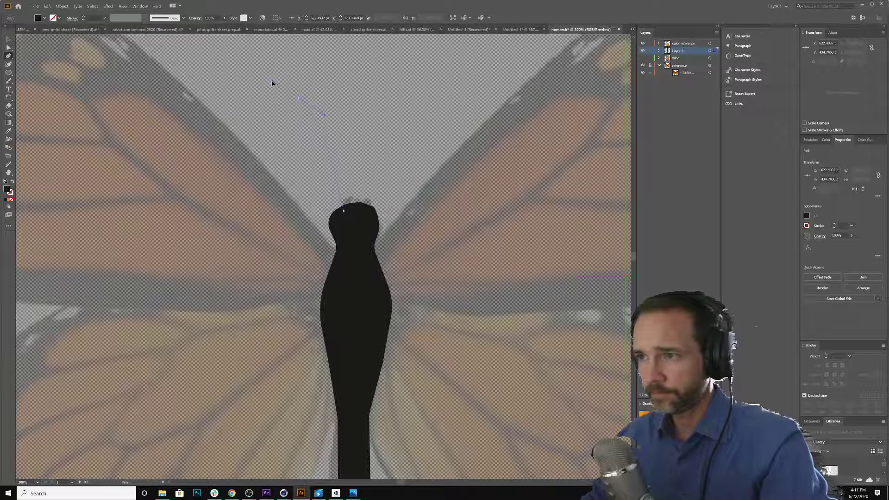
pyautogui.moveTo(299, 98); pyautogui.dragTo(7, 49)
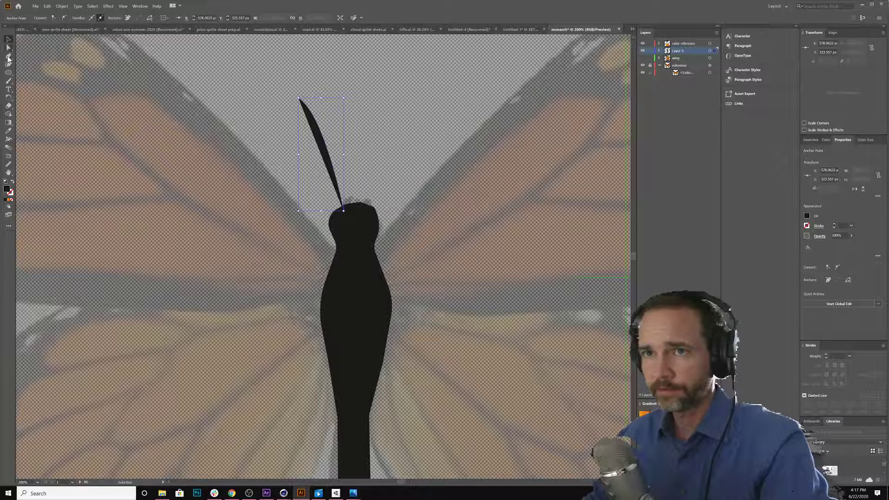
# Give the antenna path a 1 pt black stroke and remove its fill
pyautogui.click(8, 48)
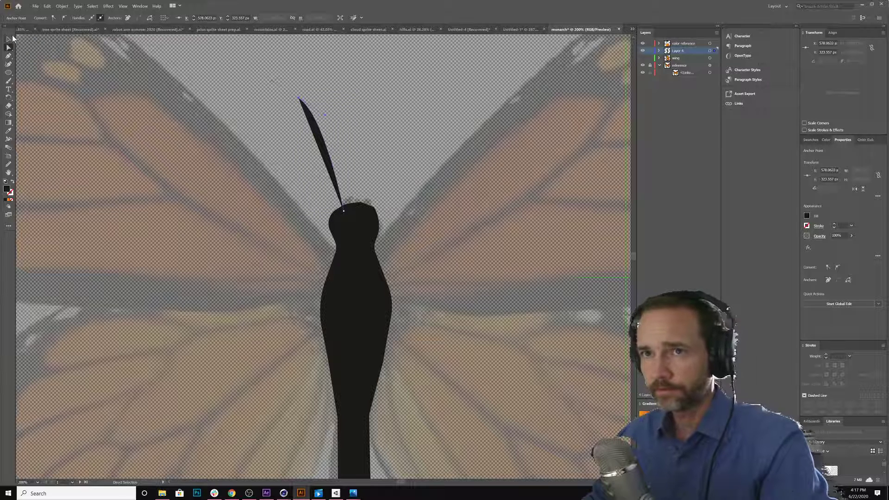
pyautogui.click(9, 39)
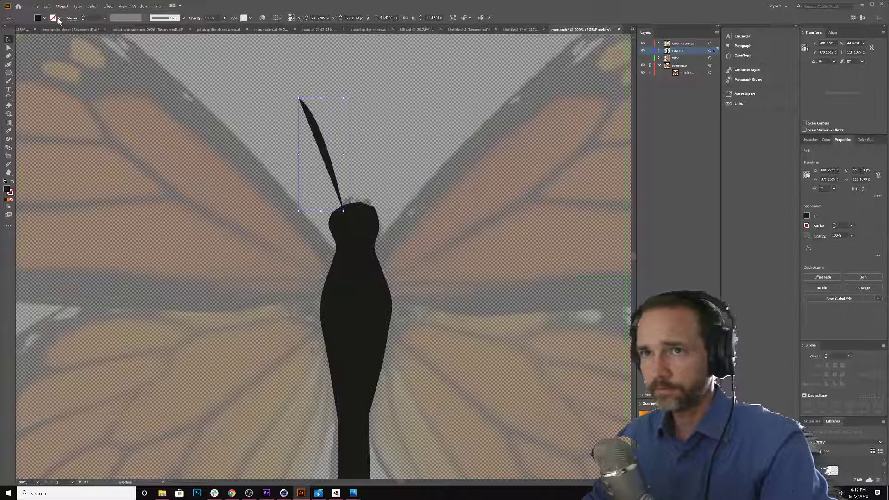
pyautogui.click(59, 19)
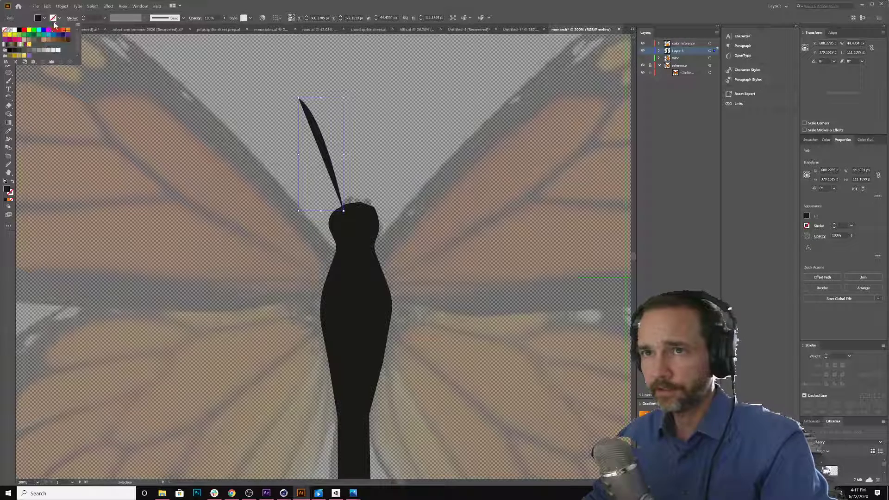
pyautogui.click(20, 33)
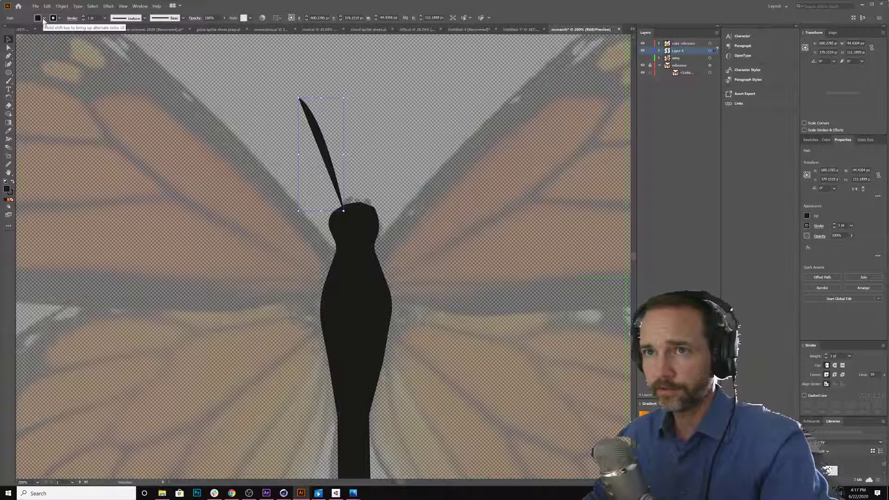
pyautogui.click(4, 29)
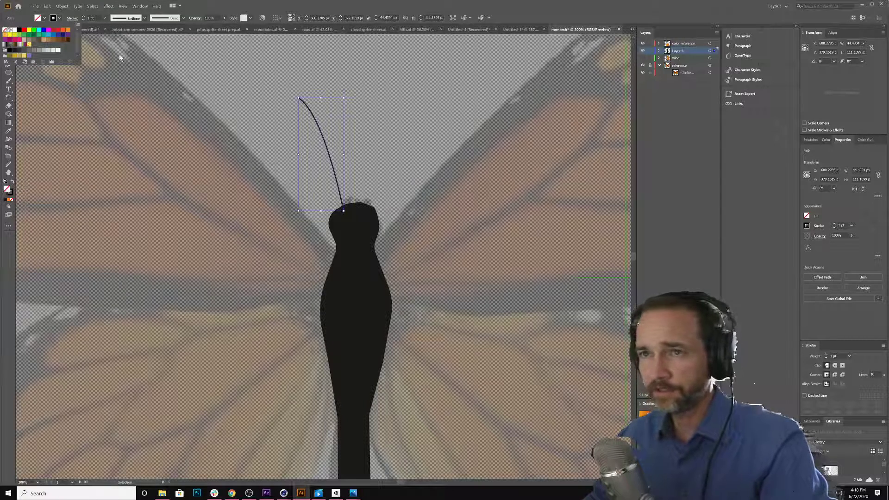
pyautogui.click(190, 57)
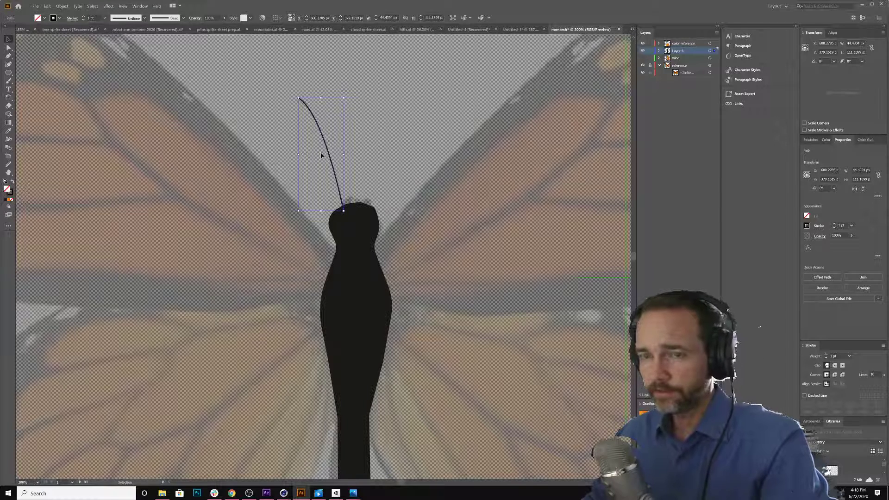
# Use the Width tool to widen the antenna's tip to about 12.6 px and thin the stroke just below it into a stalk
pyautogui.hotkey('shift', 'w')
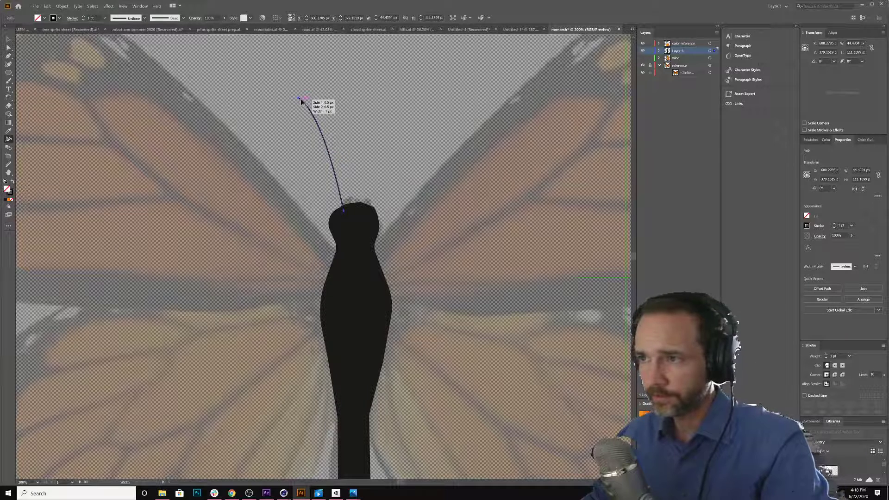
pyautogui.moveTo(301, 101); pyautogui.dragTo(305, 97)
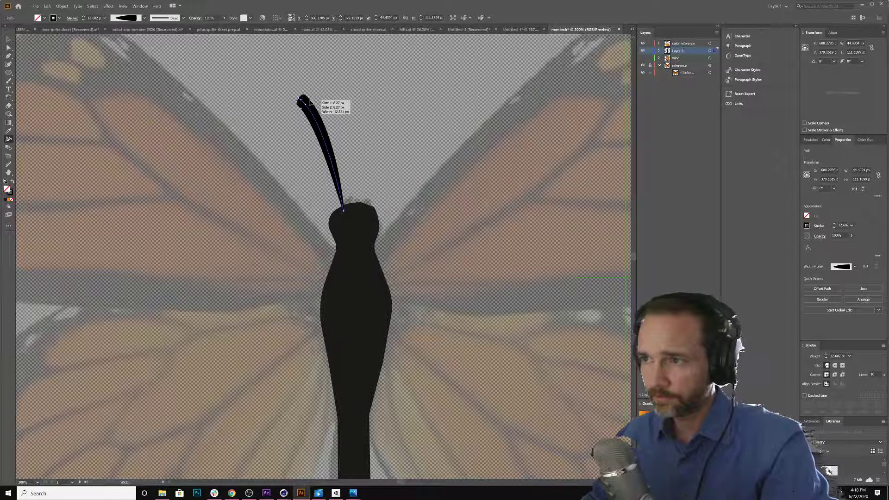
pyautogui.moveTo(305, 102); pyautogui.dragTo(303, 102)
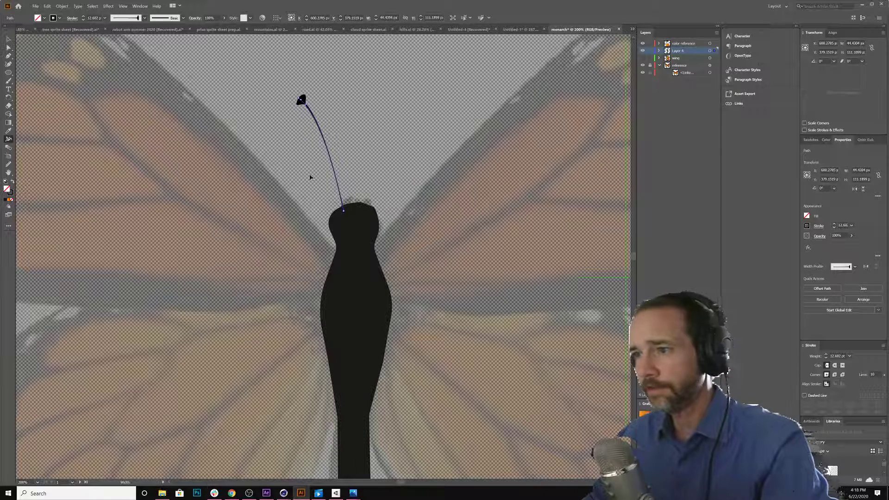
# Duplicate the antenna onto the head's right side and reposition the copy's tip and curve handle so it bends outward to the right
pyautogui.click(8, 39)
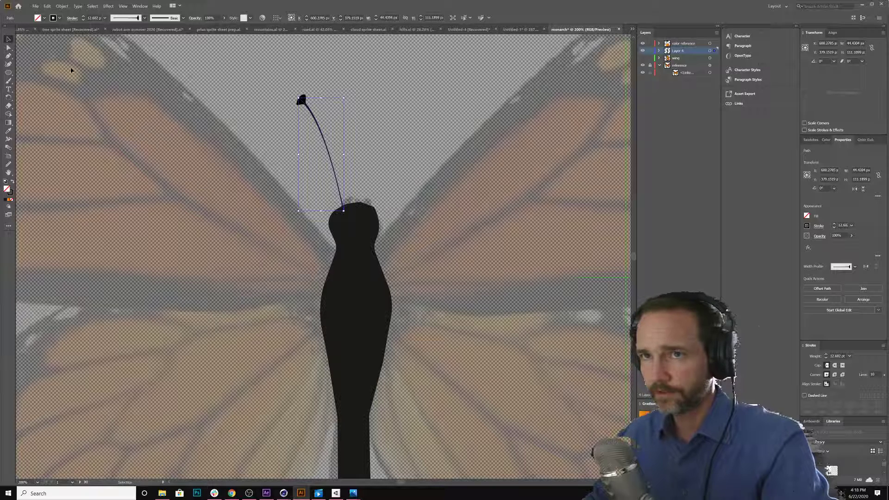
pyautogui.moveTo(296, 106); pyautogui.dragTo(332, 116)
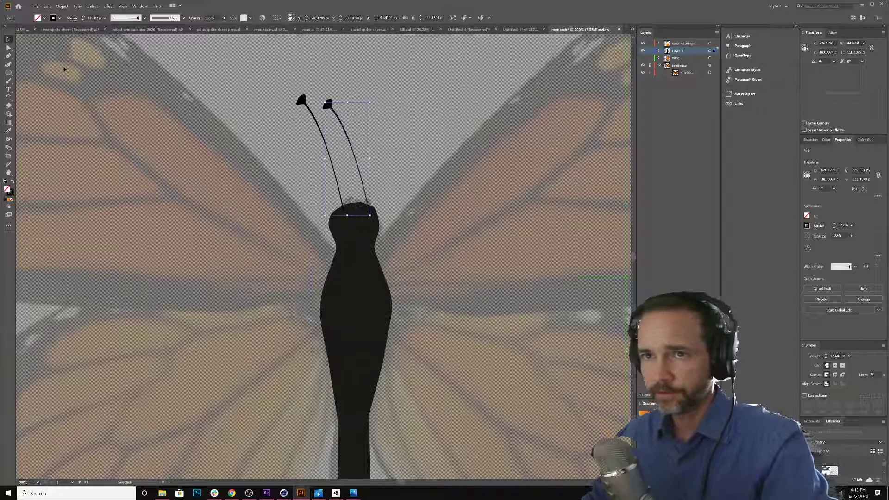
pyautogui.click(8, 48)
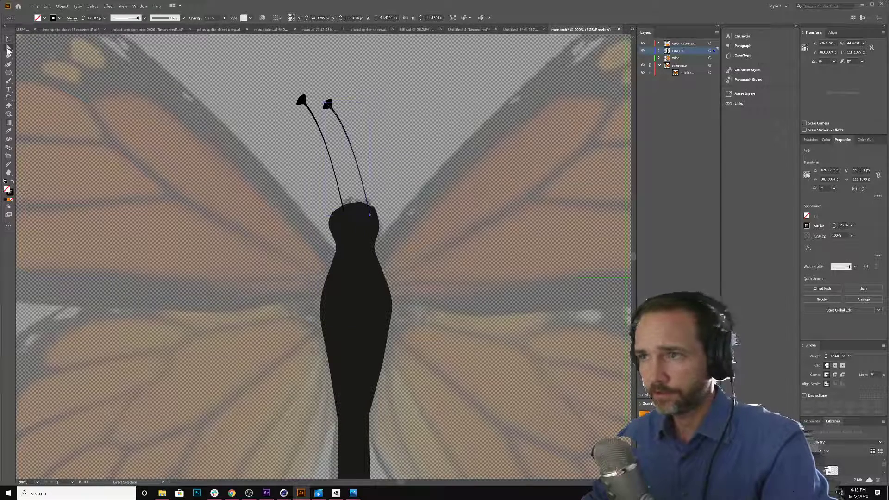
pyautogui.click(325, 104)
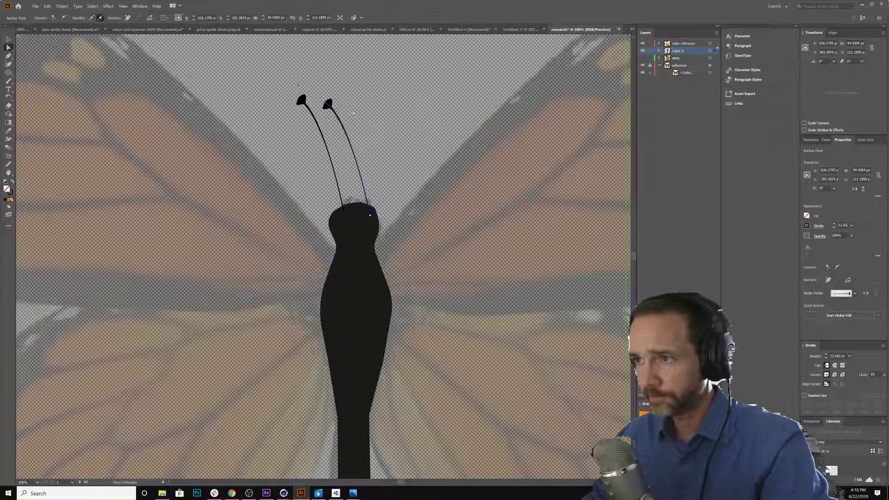
pyautogui.moveTo(327, 106); pyautogui.dragTo(367, 124)
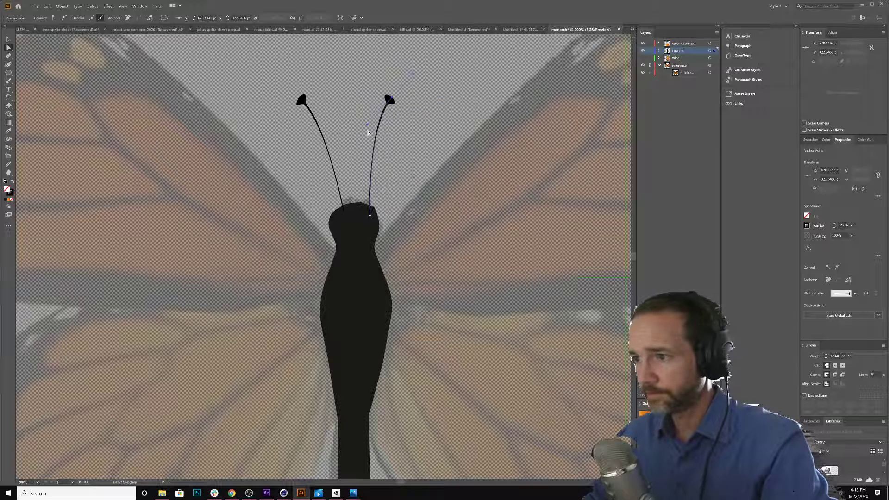
# Expand Layer 4, change the stacking order of its body and antenna paths, and deselect everything
pyautogui.click(659, 50)
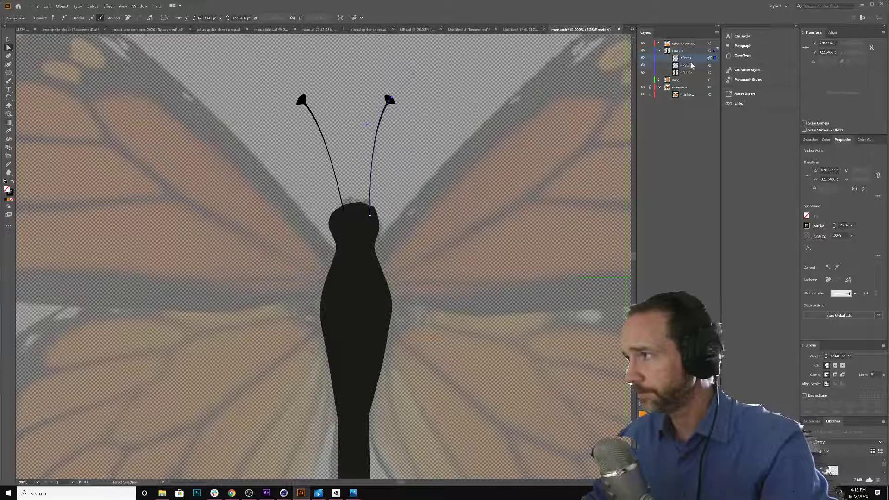
pyautogui.click(691, 66)
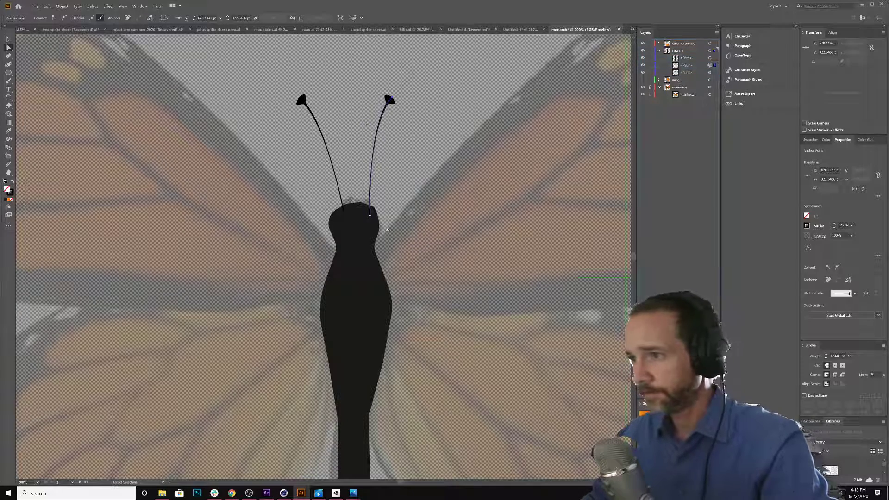
pyautogui.click(381, 194)
pyautogui.scroll(-1, 371, 208)
pyautogui.scroll(3, 362, 225)
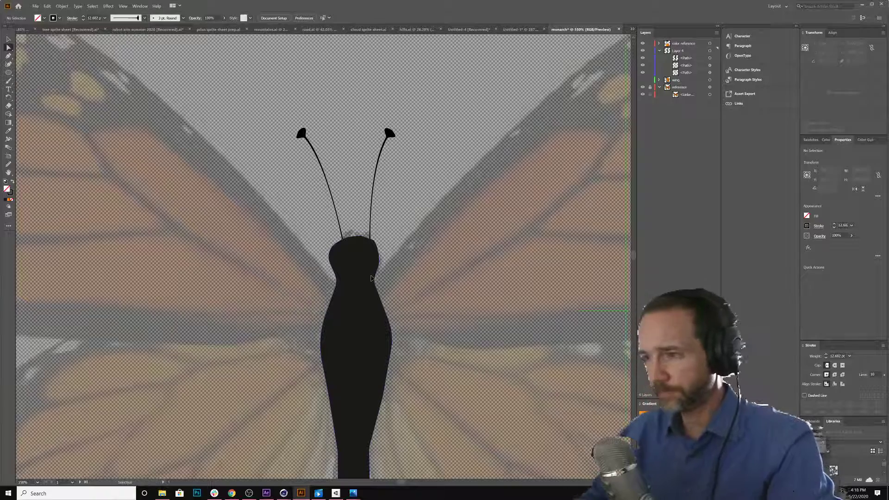
pyautogui.hotkey('ctrl', '-')
pyautogui.hotkey('ctrl', '-')
pyautogui.hotkey('ctrl', '-')
pyautogui.hotkey('ctrl', '-')
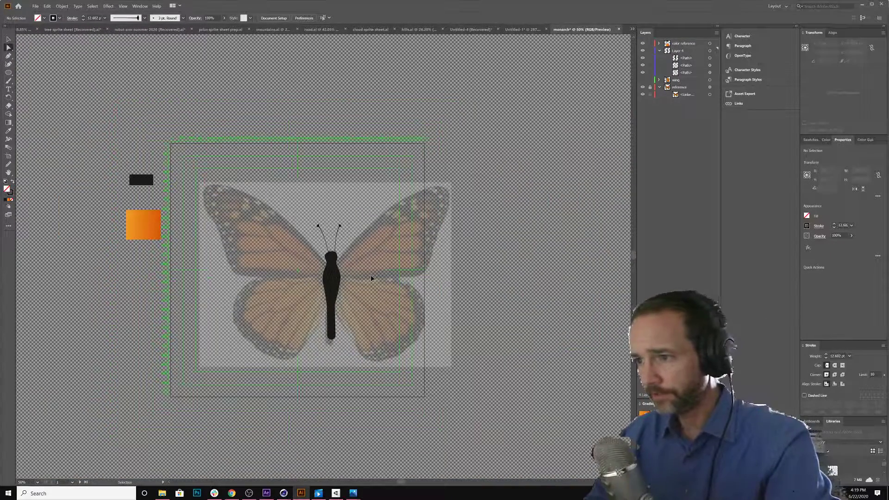
pyautogui.press('a')
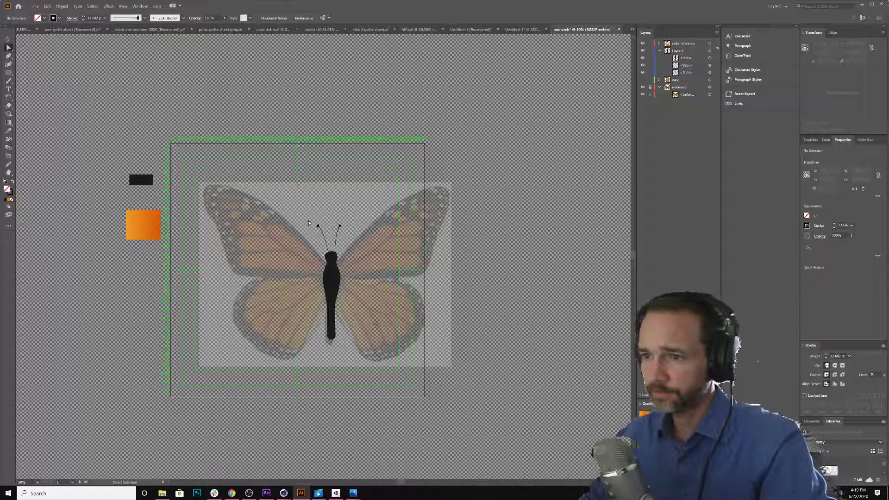
# Make the wing layer visible again behind the black body and antennae
pyautogui.click(642, 74)
pyautogui.click(642, 80)
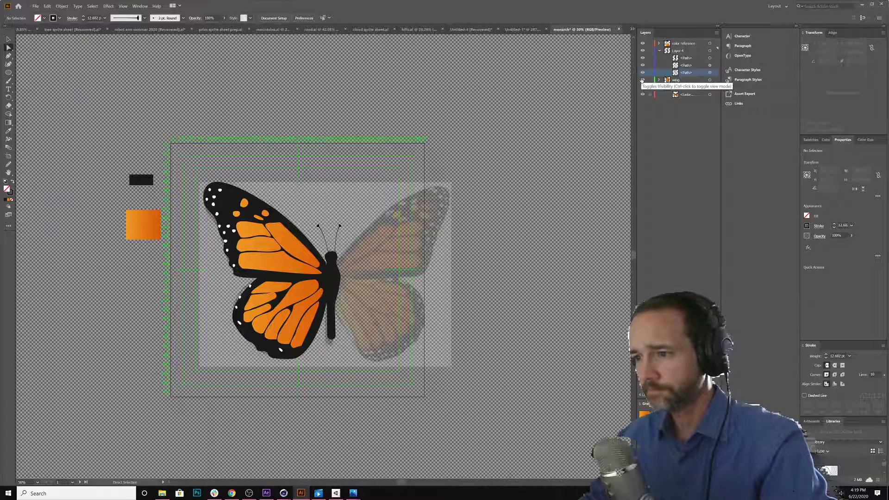
pyautogui.click(642, 80)
pyautogui.click(642, 79)
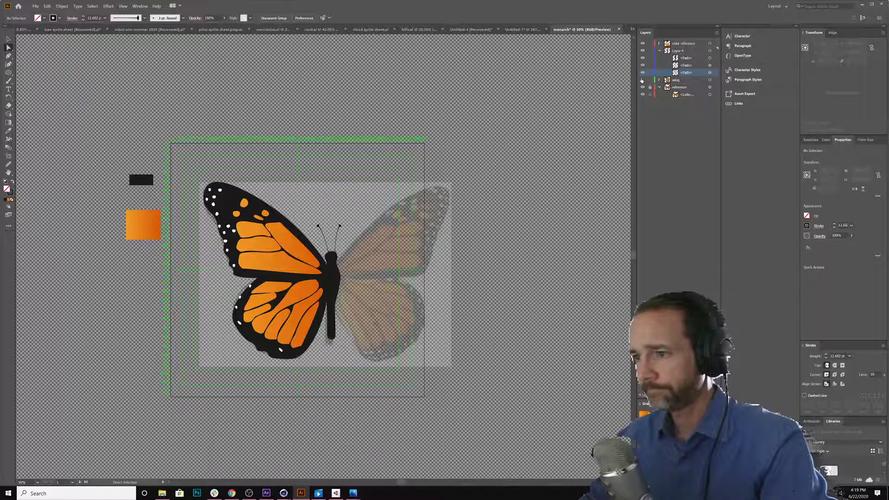
pyautogui.click(642, 80)
pyautogui.click(642, 80)
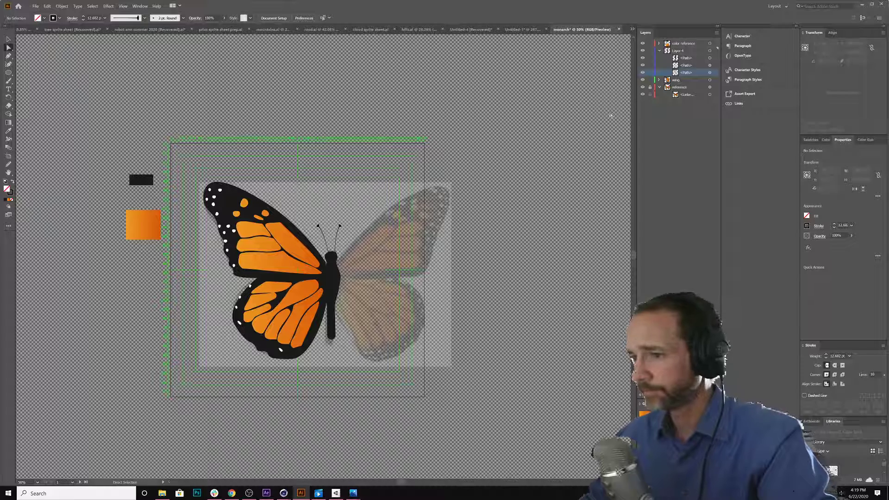
# Rename Layer 4, which holds the body and antenna paths, as "top body"
pyautogui.click(677, 50)
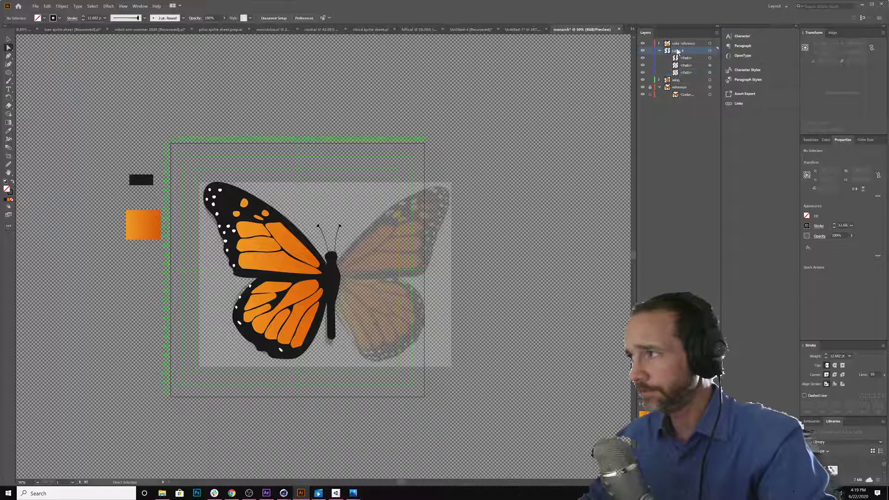
pyautogui.doubleClick(678, 50)
pyautogui.write('top body')
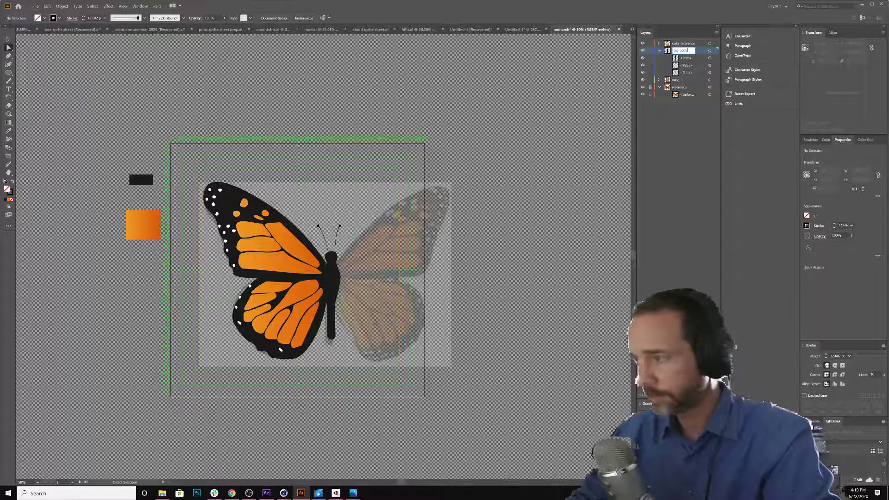
pyautogui.press('Return')
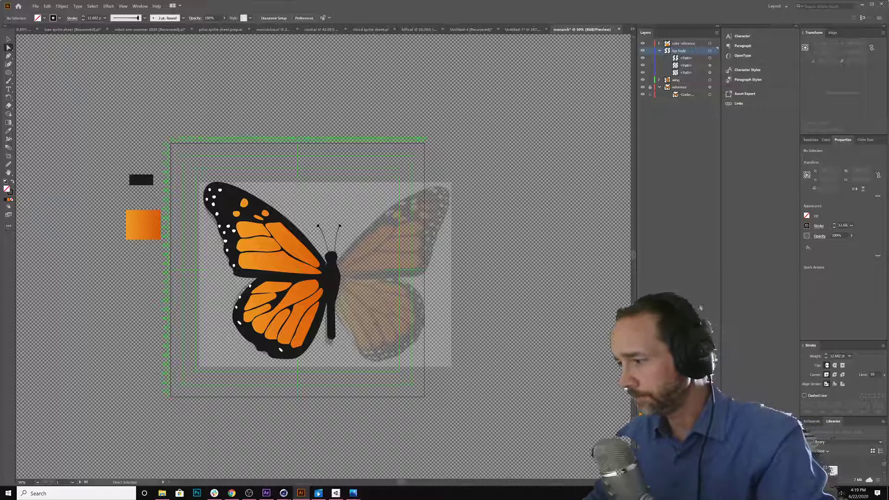
# Create a new layer above top body and name it "side body"
pyautogui.hotkey('ctrl', 'l')
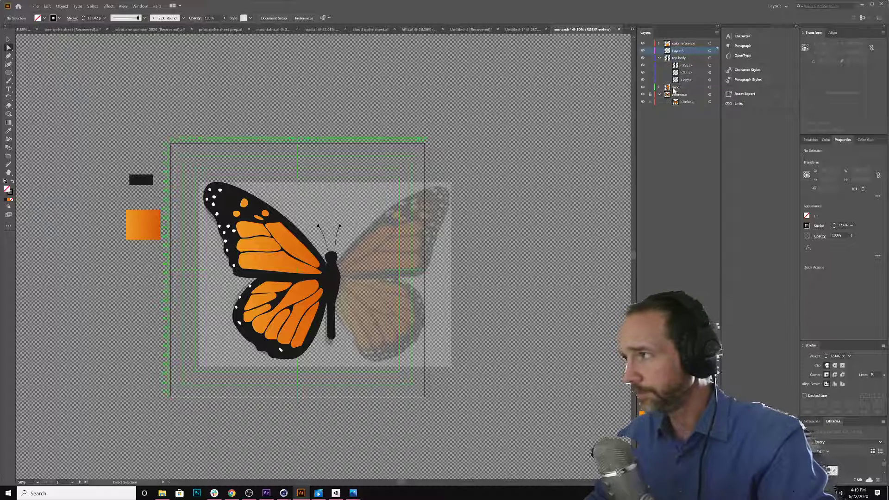
pyautogui.click(681, 43)
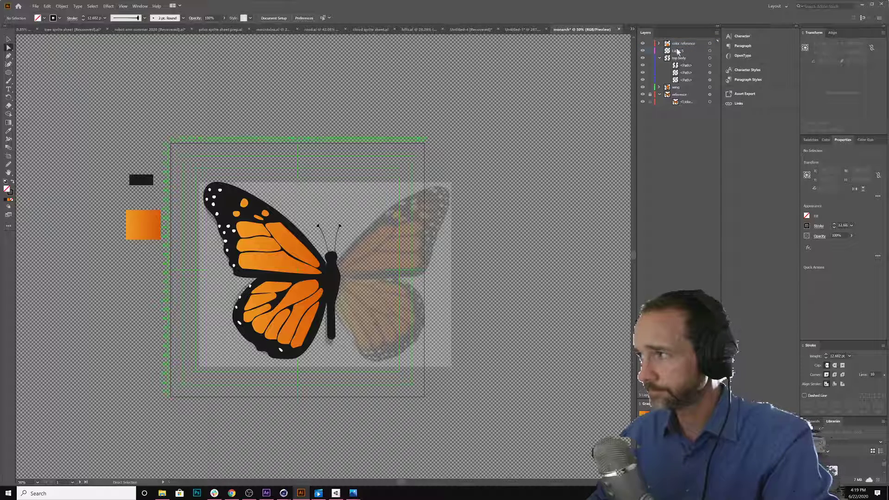
pyautogui.click(677, 52)
pyautogui.doubleClick(682, 50)
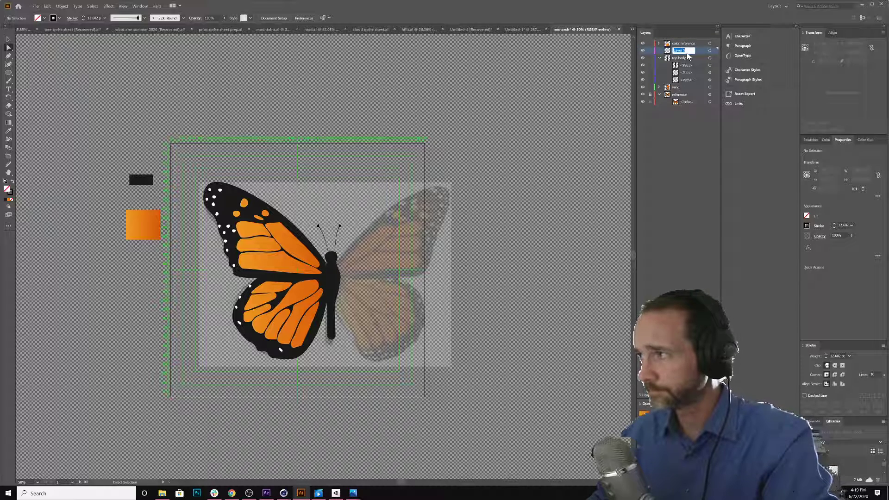
pyautogui.write('side body')
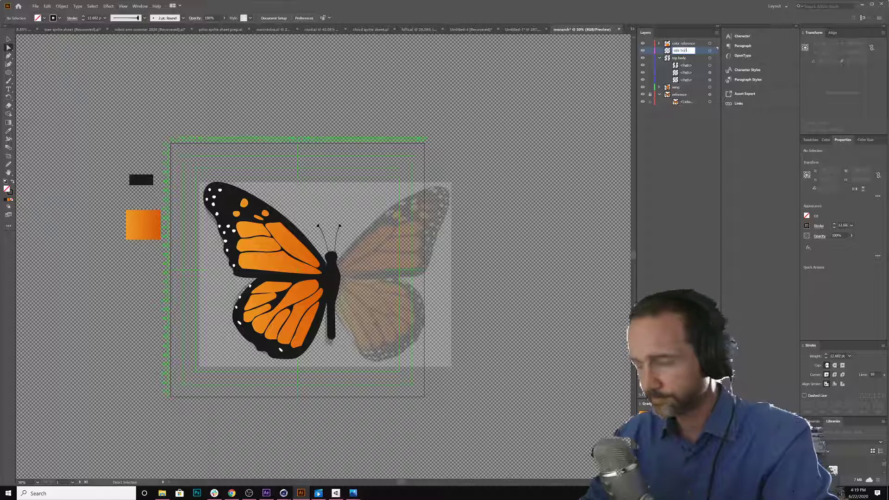
pyautogui.press('Return')
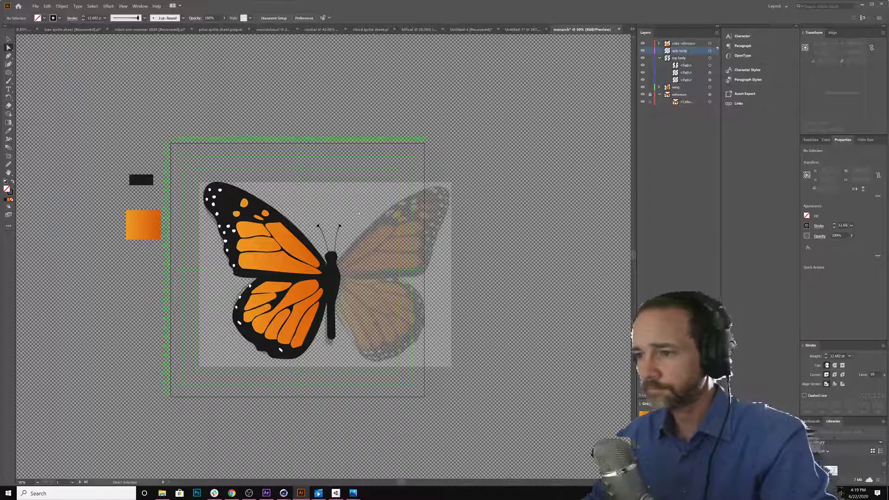
# With the Pen tool, draw an open arched path above the antennae, sloping down to the right, on the side body layer
pyautogui.click(8, 56)
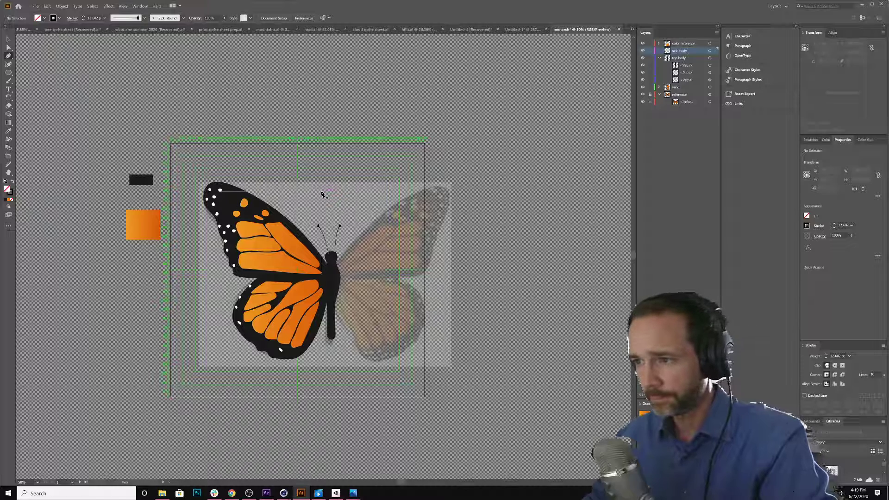
pyautogui.click(321, 192)
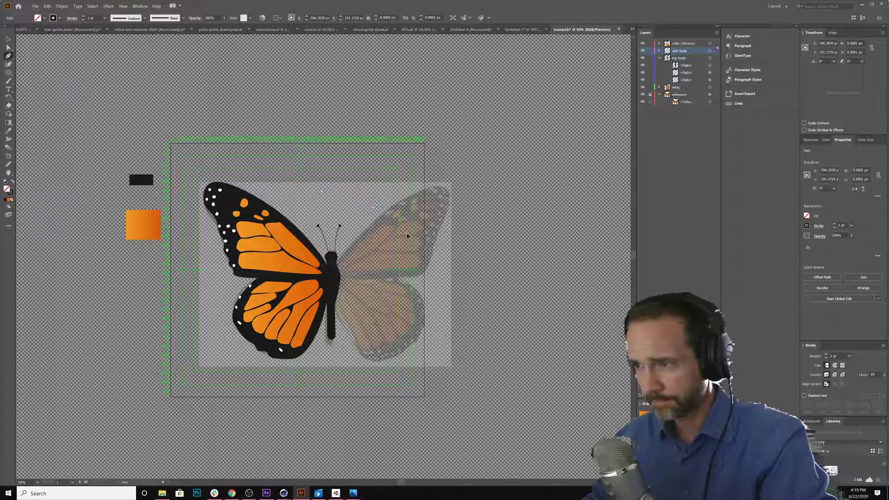
pyautogui.moveTo(404, 234); pyautogui.dragTo(417, 234)
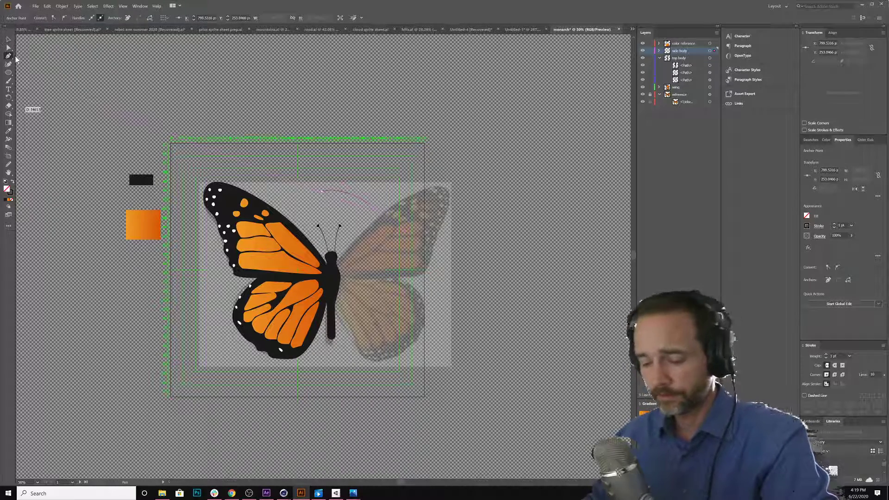
# Use the Width tool to shape the arch into an abdomen about 15 pt wide, a thorax about 30 pt wide, a pinched neck and a rounded head
pyautogui.hotkey('shift', 'w')
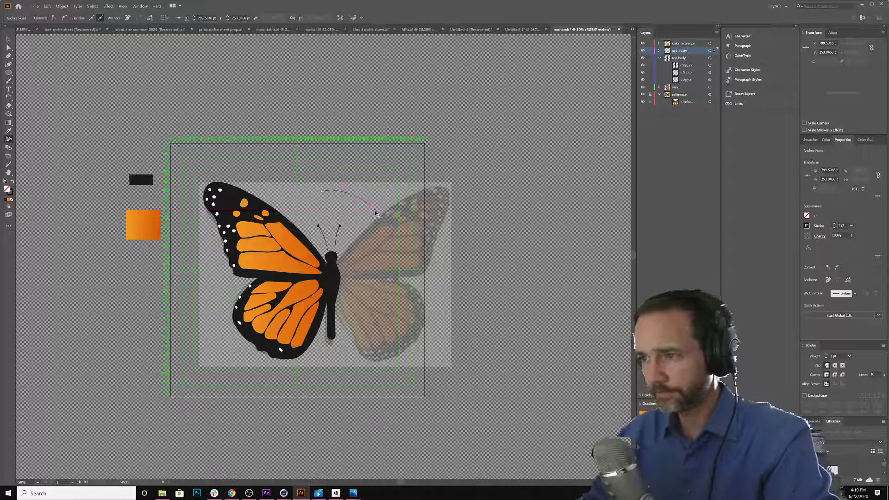
pyautogui.hotkey('ctrl', '=')
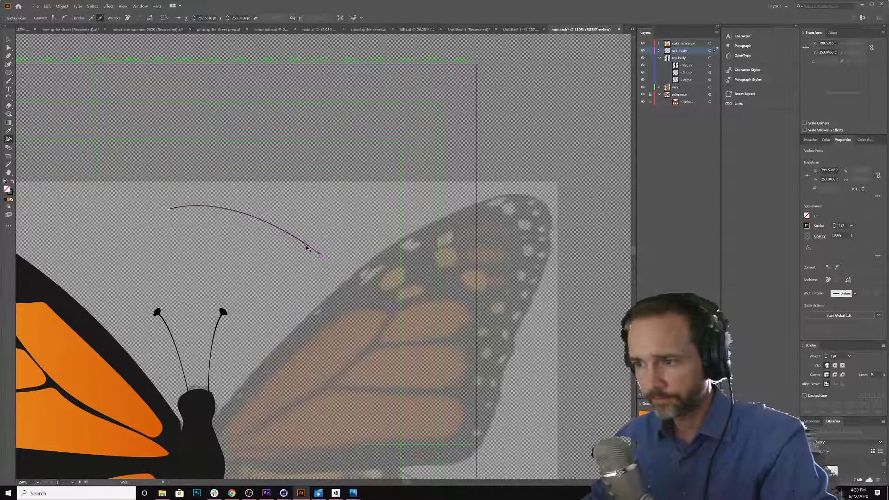
pyautogui.moveTo(321, 256); pyautogui.dragTo(321, 250)
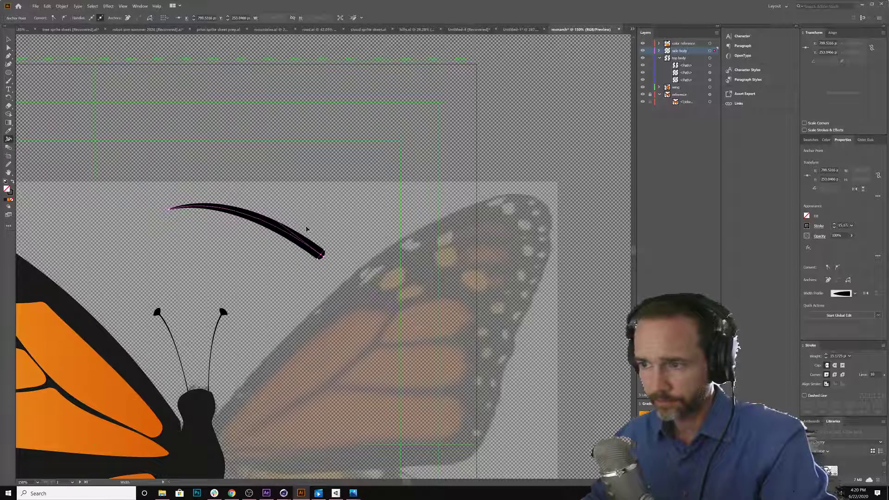
pyautogui.moveTo(273, 224)
pyautogui.mouseDown()
pyautogui.moveTo(282, 224)
pyautogui.moveTo(262, 221)
pyautogui.moveTo(260, 209)
pyautogui.moveTo(212, 209)
pyautogui.mouseUp()
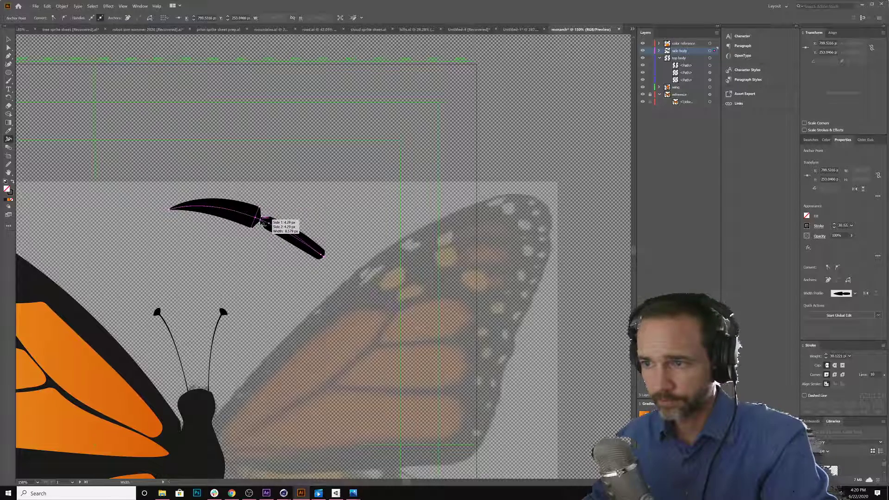
pyautogui.moveTo(263, 223); pyautogui.dragTo(262, 216)
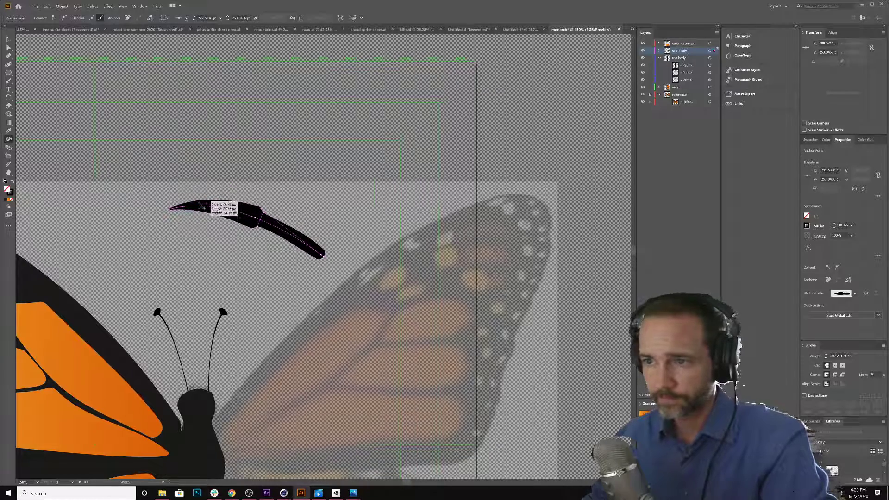
pyautogui.moveTo(205, 209); pyautogui.dragTo(177, 198)
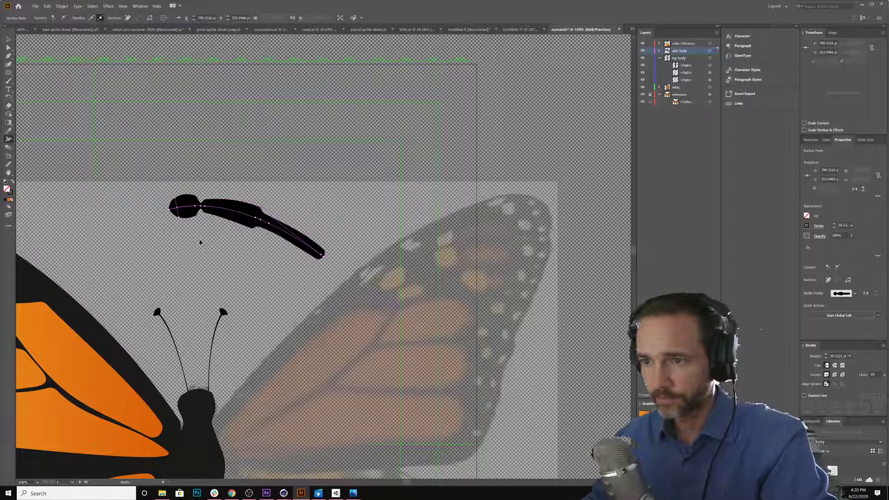
pyautogui.click(8, 40)
pyautogui.click(196, 279)
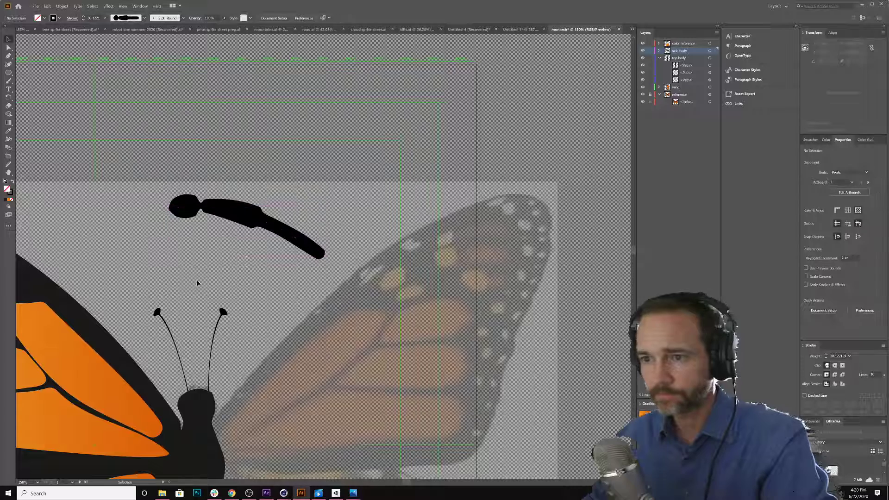
# Copy the top body's right antenna into the side body layer, then rotate it about 65° and place it on the front of the side-view head
pyautogui.click(221, 319)
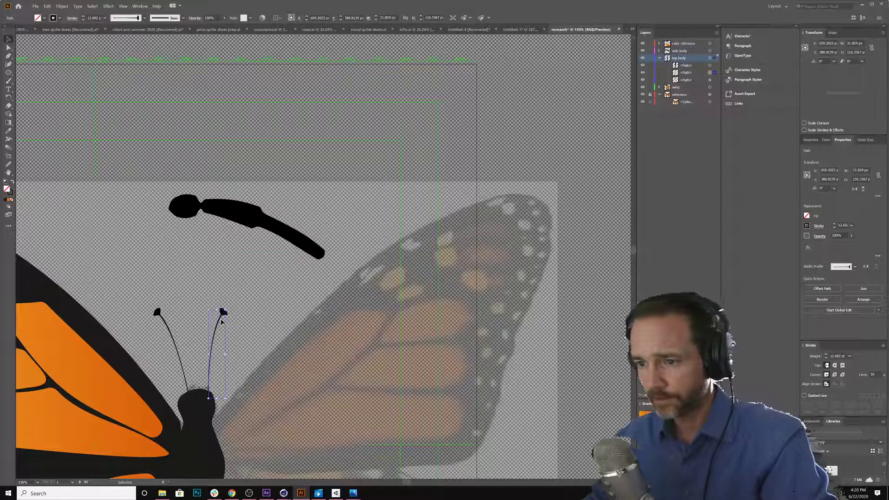
pyautogui.press('a')
pyautogui.press('v')
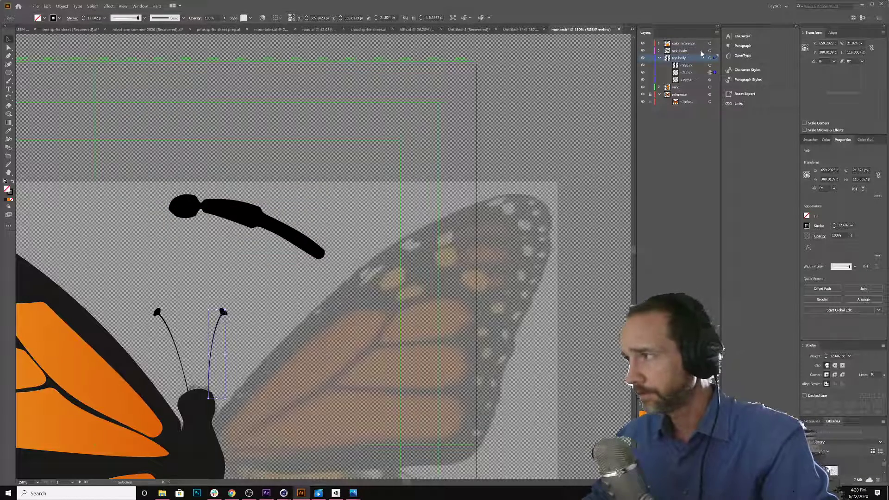
pyautogui.click(682, 52)
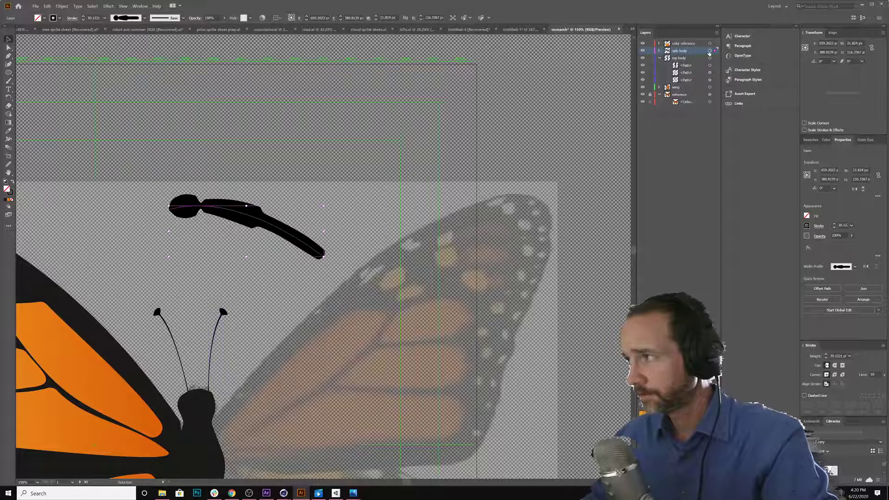
pyautogui.hotkey('ctrl', 'v')
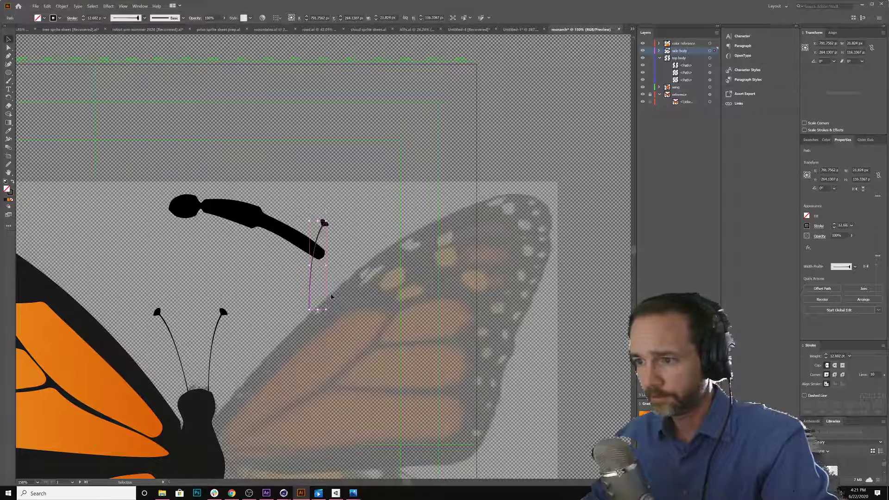
pyautogui.moveTo(330, 312); pyautogui.dragTo(149, 197)
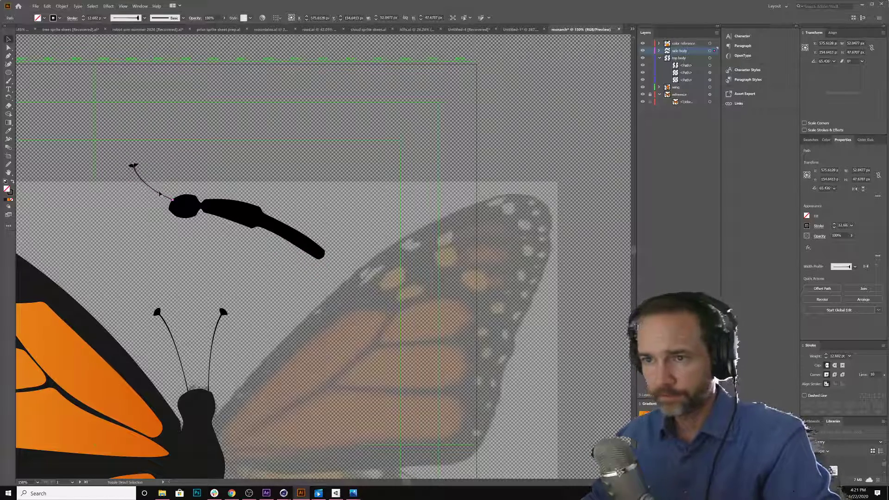
# Duplicate the side-view antenna slightly to the right, rotate the copy more upright with its base on the head, and deselect it
pyautogui.keyDown('ctrl'); pyautogui.click(157, 192); pyautogui.keyUp('ctrl')
pyautogui.click(162, 188)
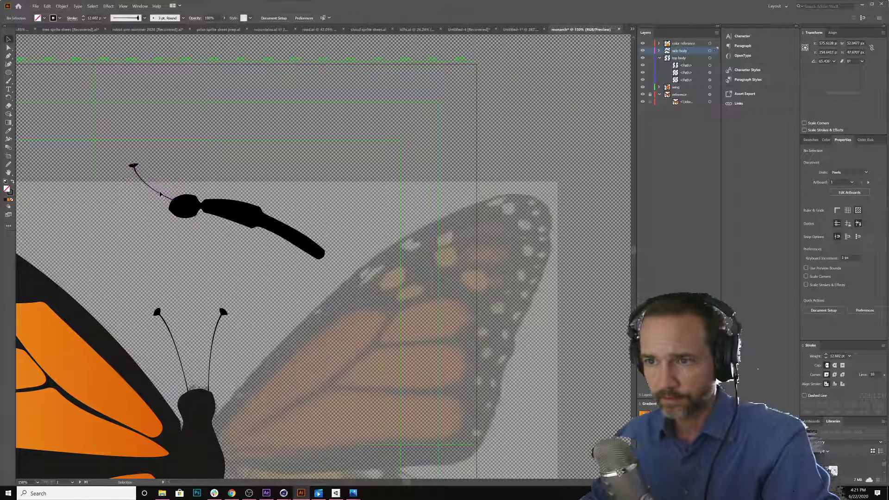
pyautogui.moveTo(161, 194)
pyautogui.mouseDown()
pyautogui.moveTo(171, 207)
pyautogui.moveTo(163, 205)
pyautogui.moveTo(173, 192)
pyautogui.mouseUp()
pyautogui.click(147, 160)
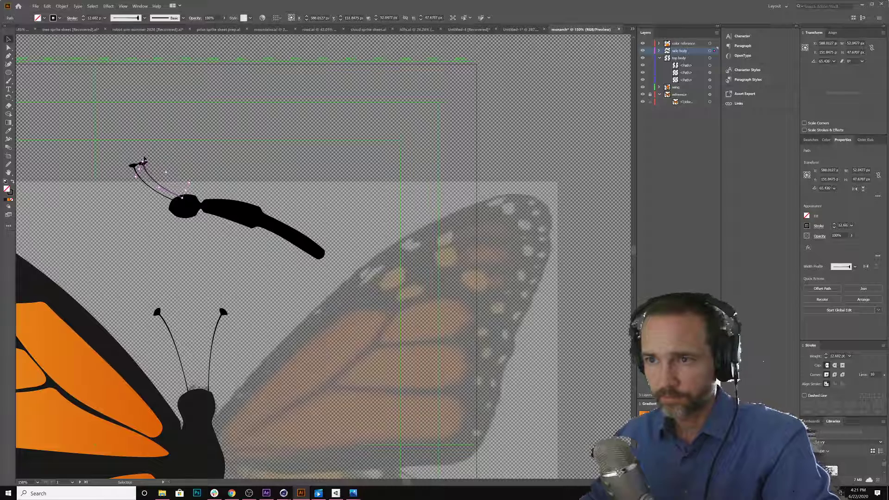
pyautogui.moveTo(143, 161); pyautogui.dragTo(147, 159)
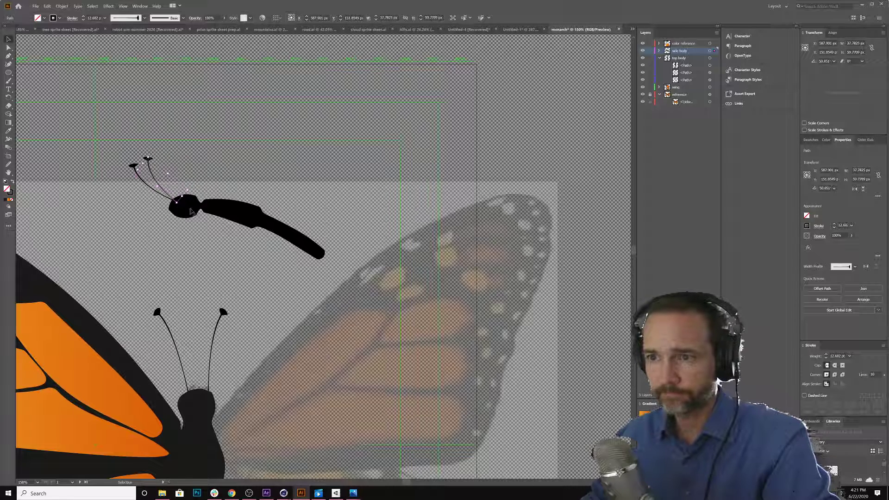
pyautogui.hotkey('ctrl', 'shift', 'a')
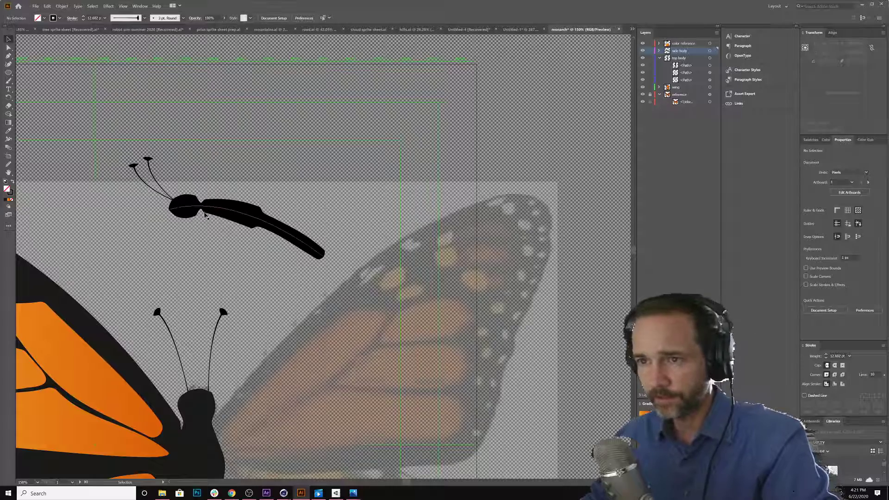
# With the Pen tool, draw a bent front leg in two segments hanging from the underside of the side-view thorax
pyautogui.scroll(-2, 204, 256)
pyautogui.scroll(2, 203, 257)
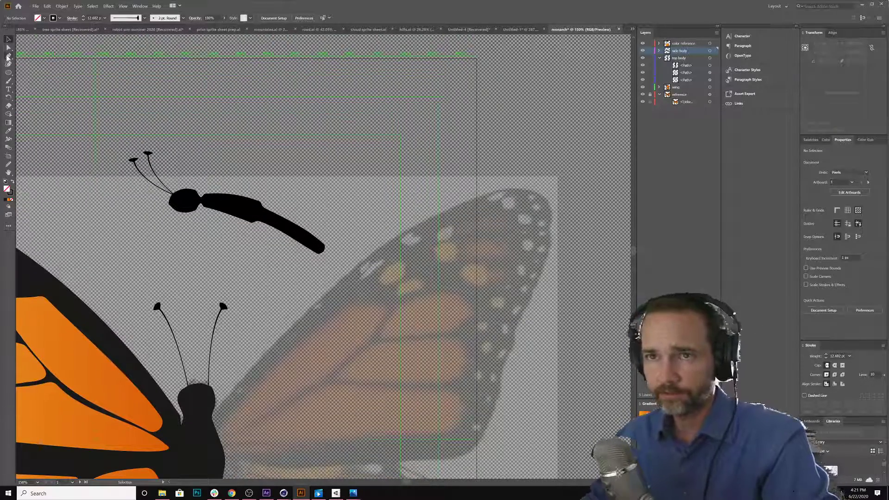
pyautogui.click(8, 56)
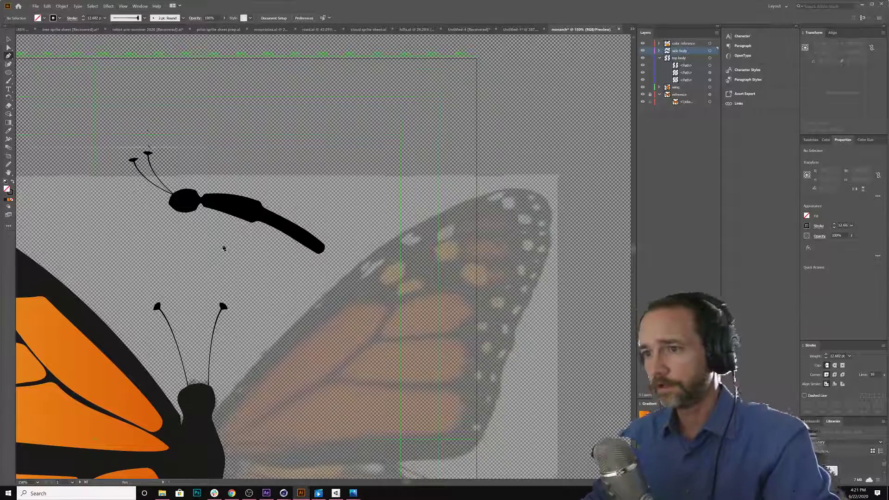
pyautogui.scroll(-2, 223, 247)
pyautogui.scroll(2, 221, 247)
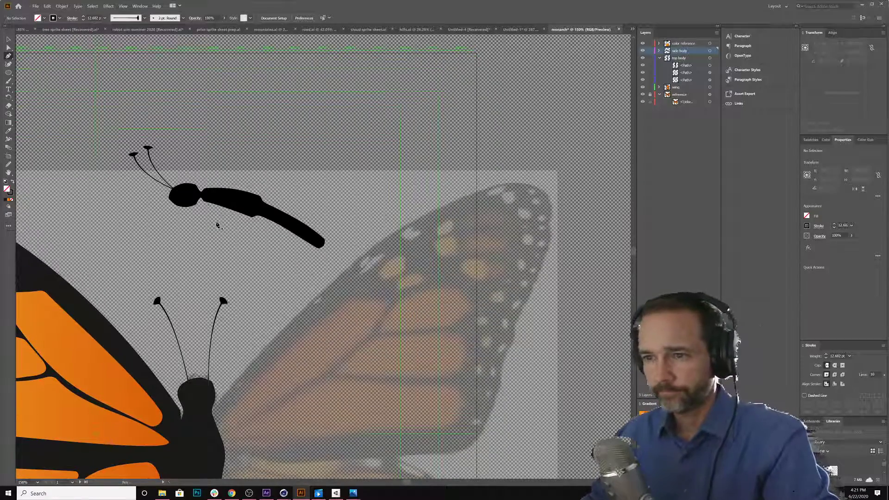
pyautogui.moveTo(217, 203); pyautogui.dragTo(210, 224)
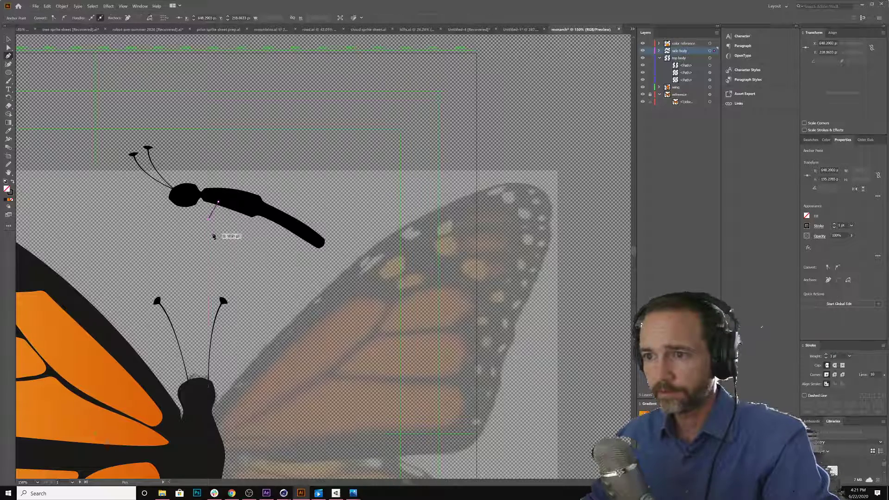
pyautogui.click(213, 231)
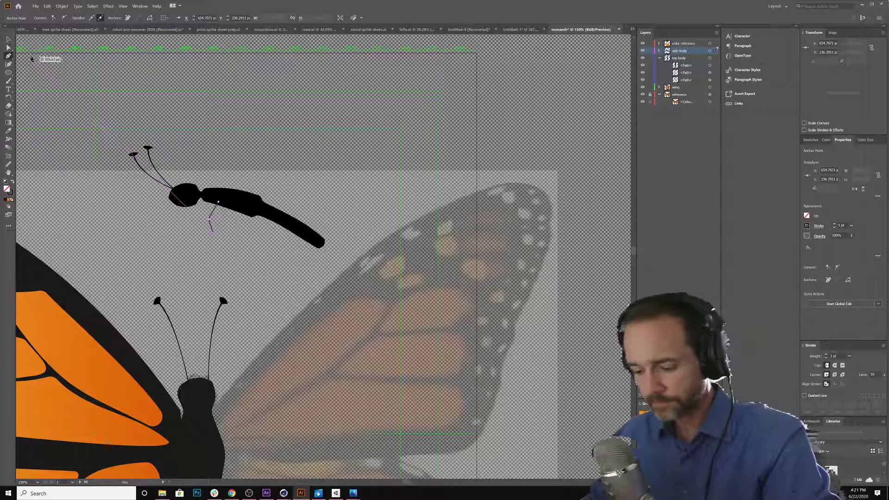
# Use the Width tool to thicken the upper part of the side-view front leg to about 2.7 pt
pyautogui.hotkey('shift', 'v')
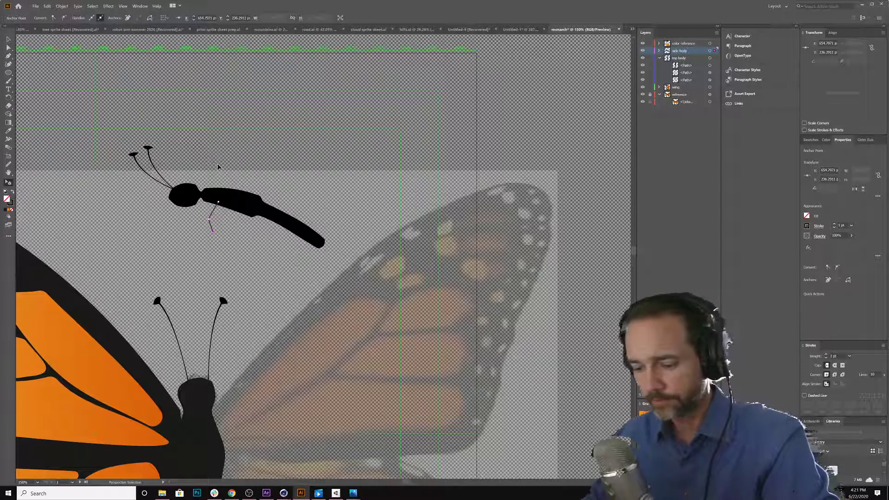
pyautogui.hotkey('shift', 'w')
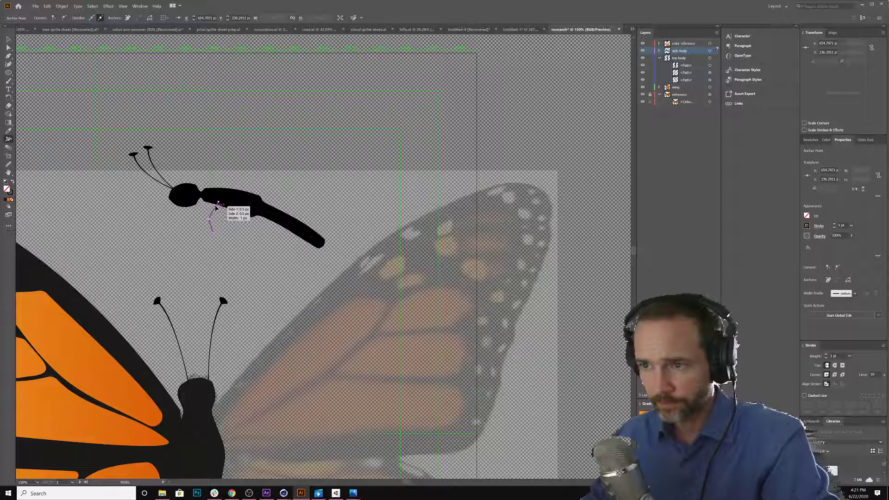
pyautogui.moveTo(222, 211); pyautogui.dragTo(216, 209)
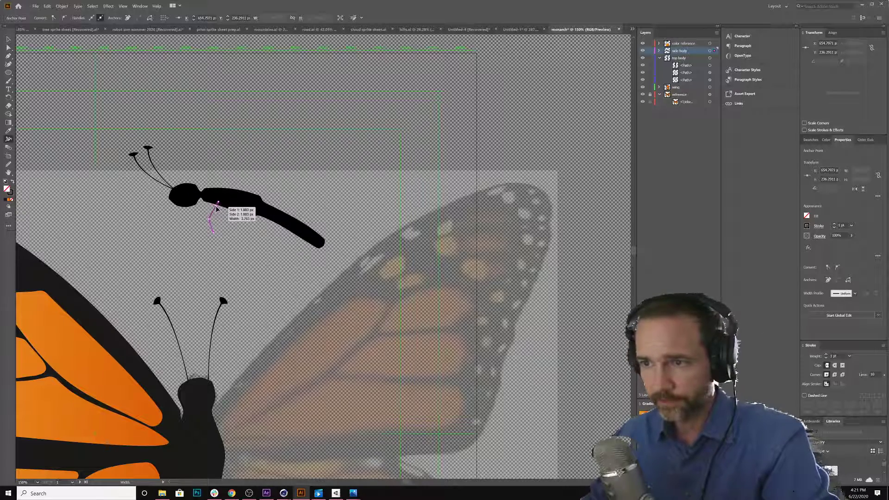
pyautogui.click(8, 41)
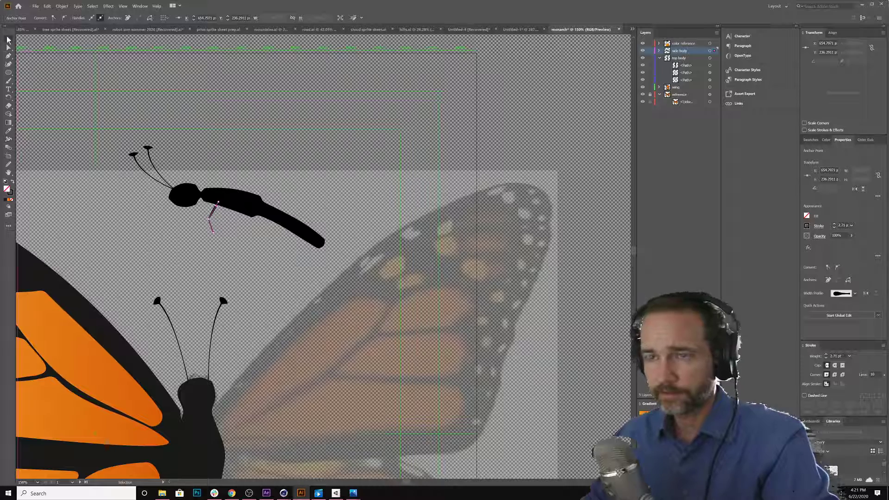
# Duplicate the front leg, place the copy just behind it, and rotate it about 22° so its foot points backward
pyautogui.click(212, 221)
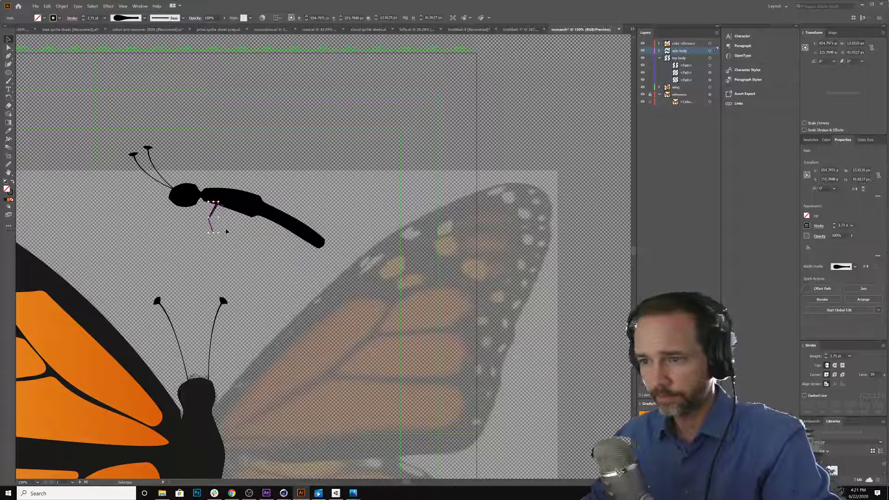
pyautogui.hotkey('ctrl', 'c')
pyautogui.hotkey('ctrl', 'v')
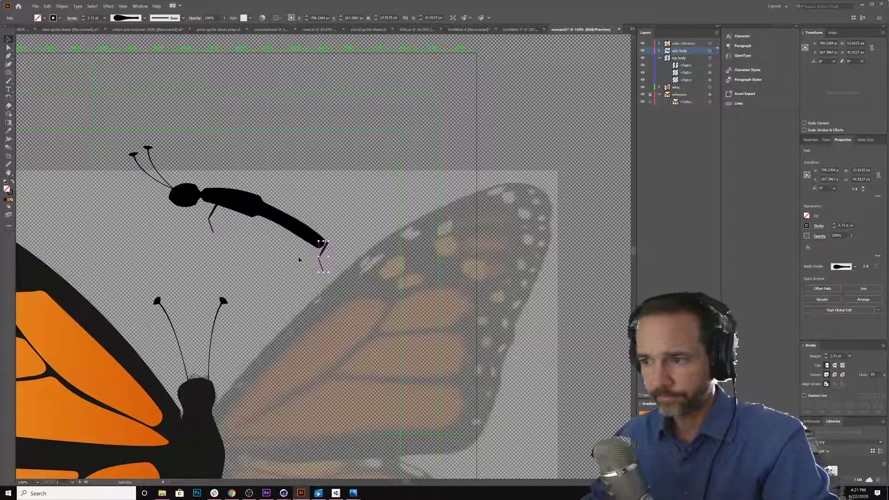
pyautogui.moveTo(322, 253); pyautogui.dragTo(219, 212)
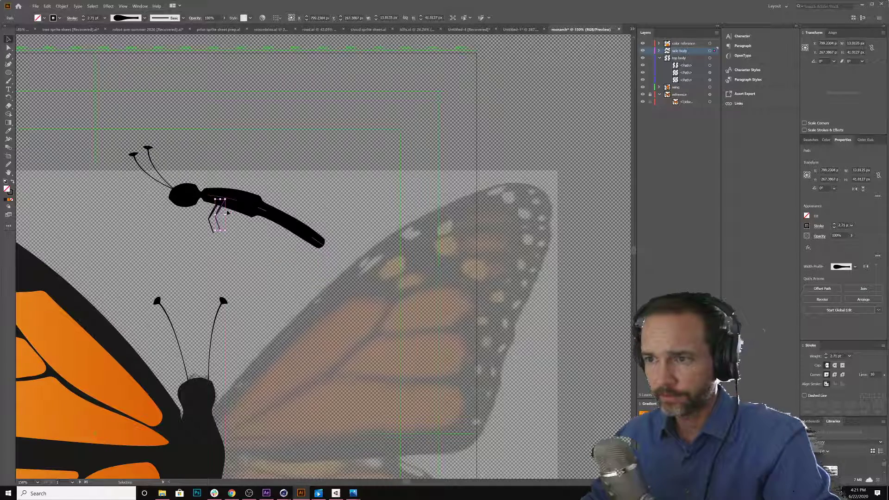
pyautogui.press('r')
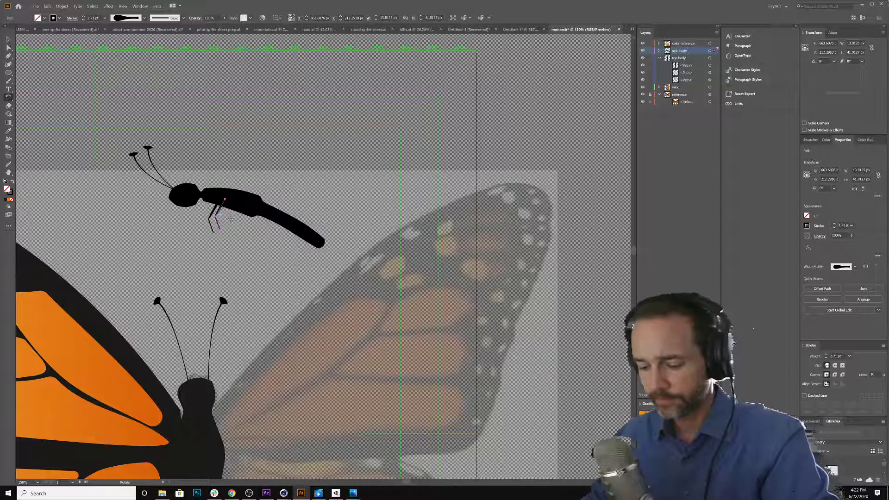
pyautogui.press('v')
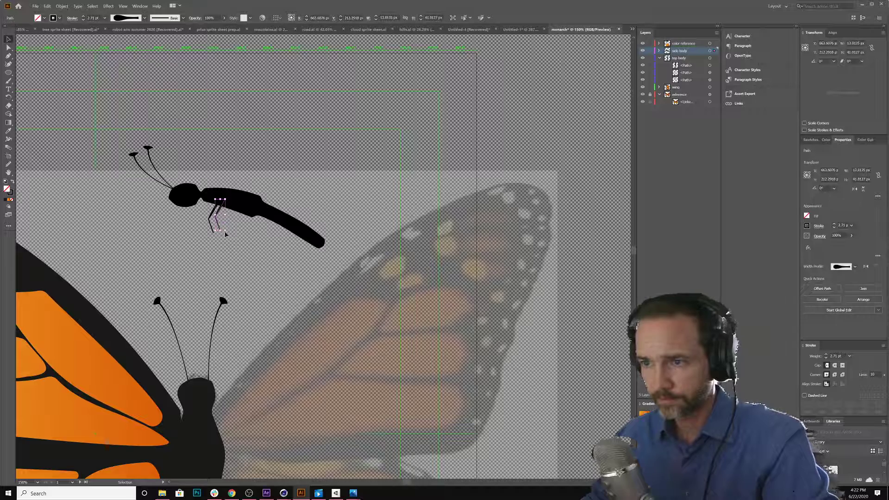
pyautogui.moveTo(224, 233); pyautogui.dragTo(235, 224)
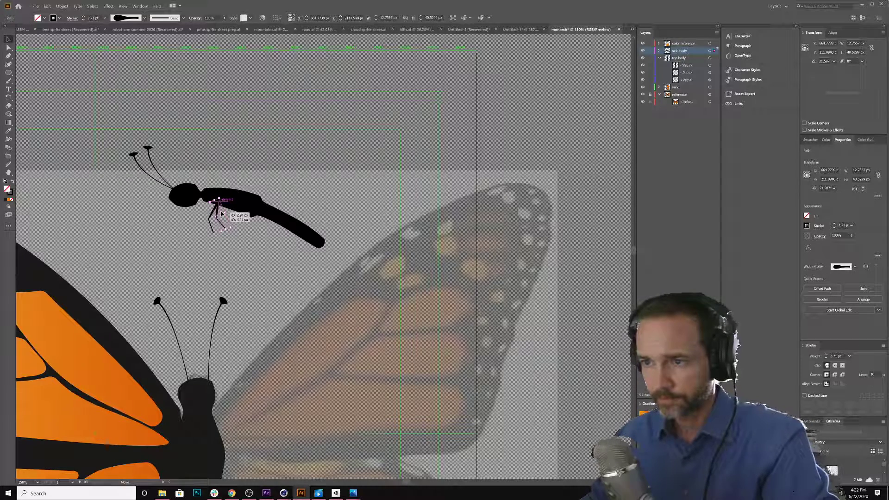
pyautogui.click(221, 215)
pyautogui.click(221, 215)
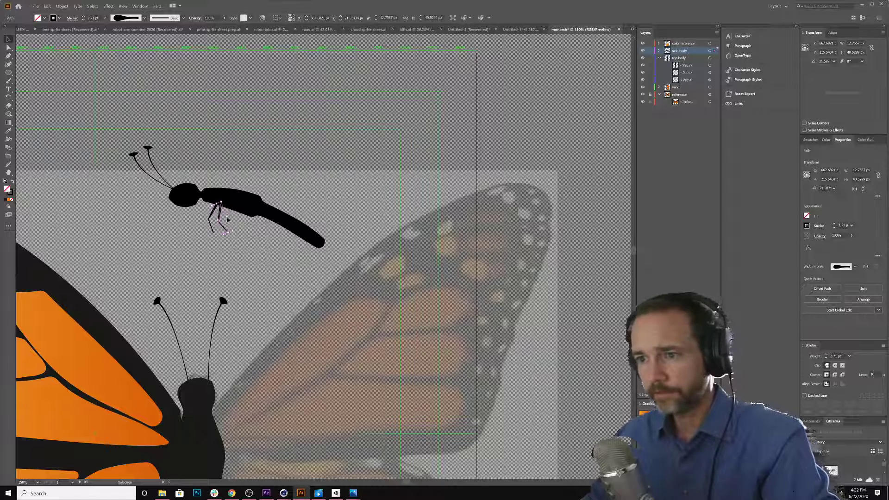
# Duplicate the pair of legs and place the copies under the rear of the side-view thorax, then deselect them
pyautogui.press('a')
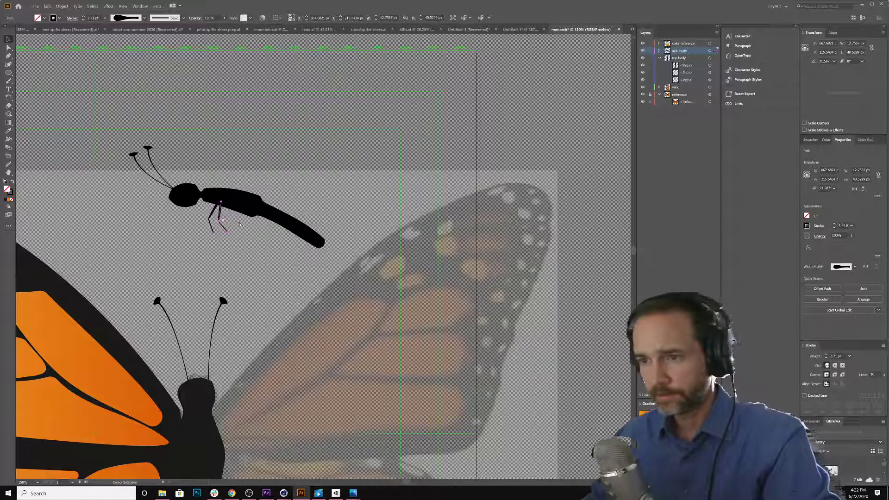
pyautogui.keyDown('shift'); pyautogui.click(212, 218); pyautogui.keyUp('shift')
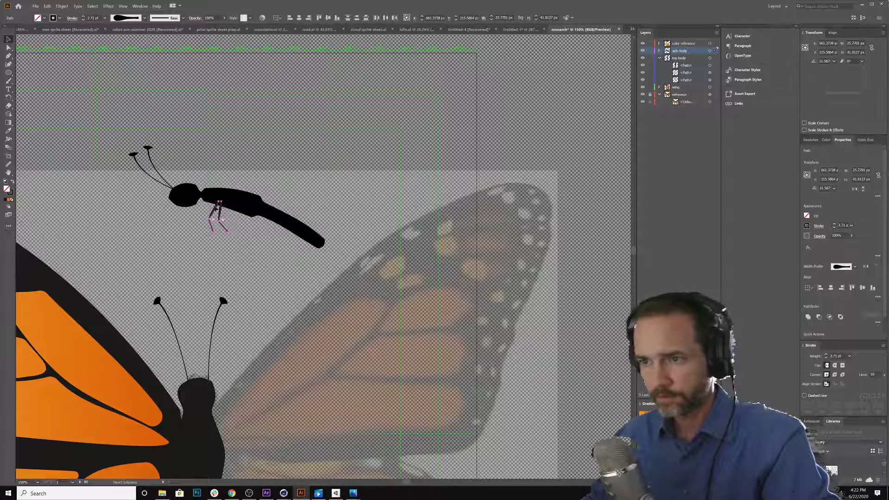
pyautogui.hotkey('ctrl', 'd')
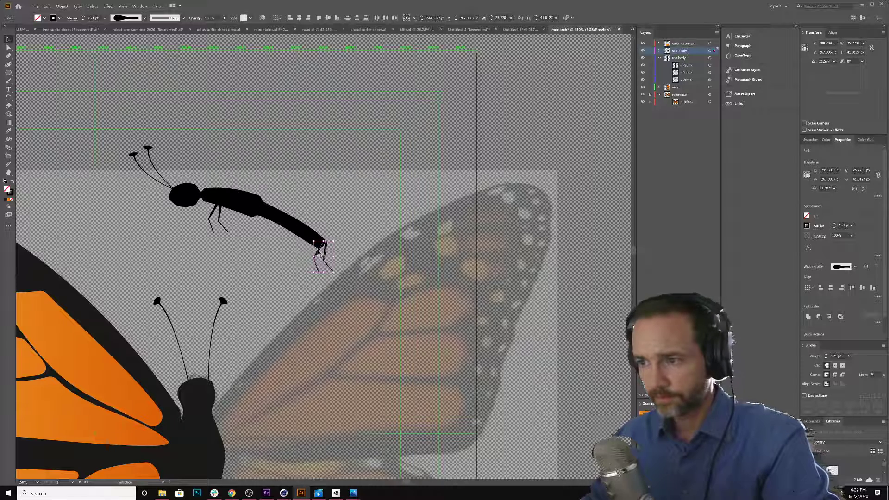
pyautogui.moveTo(318, 253); pyautogui.dragTo(231, 217)
pyautogui.click(311, 218)
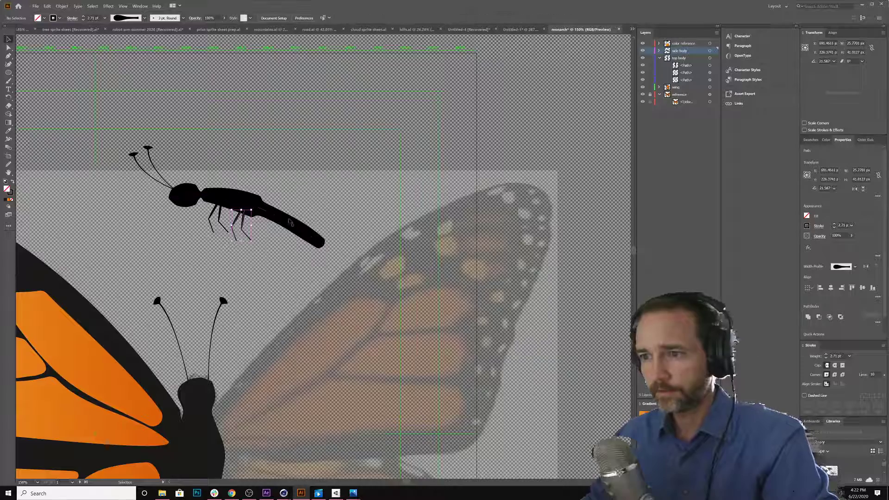
# Examine the legs and antennae of both bodies up close, followed by the whole butterfly artwork
pyautogui.scroll(-1, 172, 264)
pyautogui.scroll(2, 176, 255)
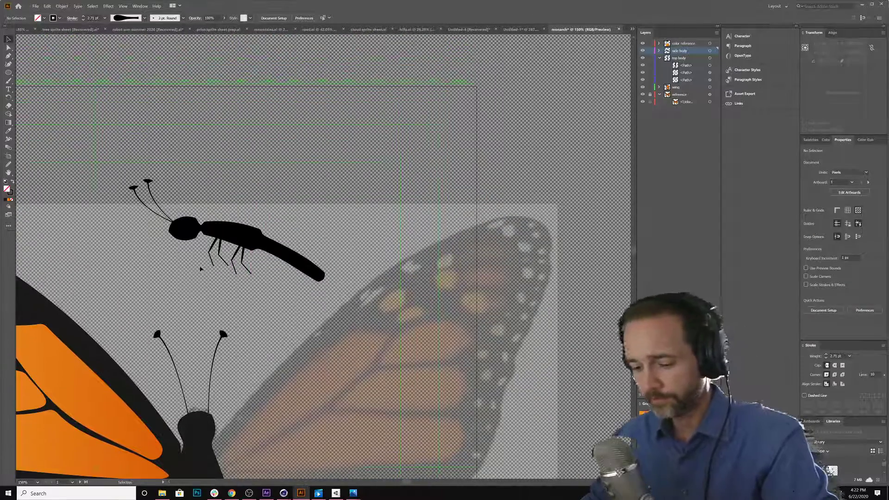
pyautogui.press('z')
pyautogui.moveTo(278, 327); pyautogui.dragTo(174, 345)
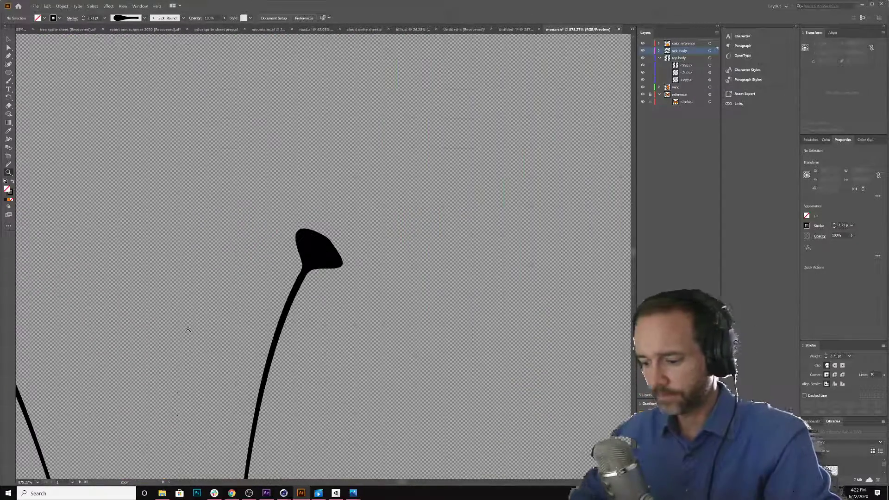
pyautogui.hotkey('ctrl', '-')
pyautogui.hotkey('ctrl', '-')
pyautogui.hotkey('ctrl', '-')
pyautogui.hotkey('ctrl', '-')
pyautogui.hotkey('ctrl', '-')
pyautogui.hotkey('ctrl', '-')
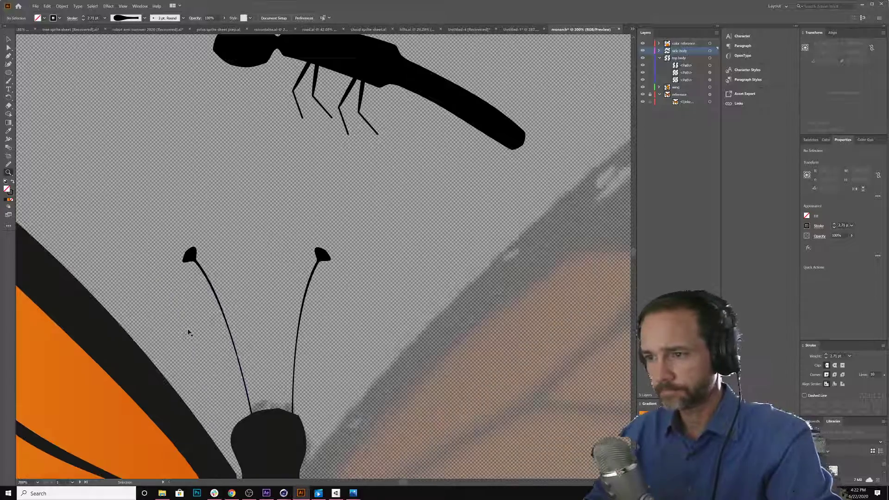
pyautogui.hotkey('ctrl', '-')
pyautogui.hotkey('ctrl', '-')
pyautogui.hotkey('ctrl', '-')
pyautogui.hotkey('ctrl', '-')
pyautogui.hotkey('ctrl', '-')
pyautogui.hotkey('ctrl', '-')
pyautogui.hotkey('ctrl', '-')
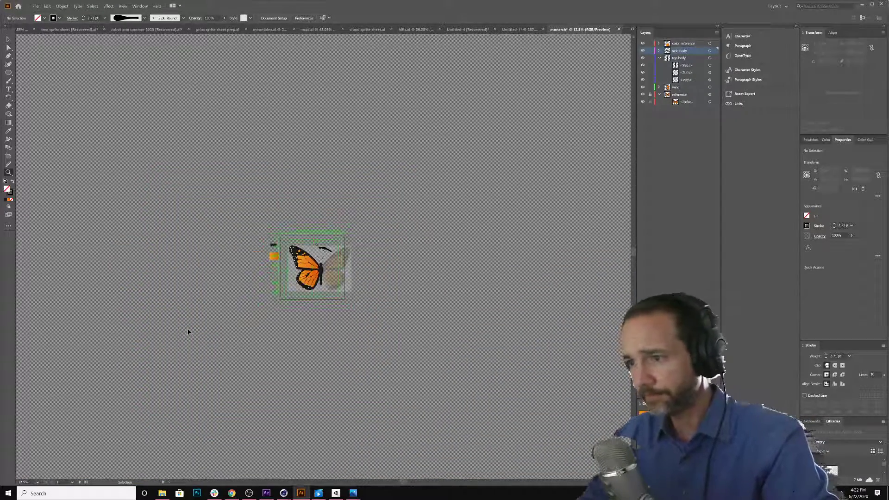
pyautogui.hotkey('ctrl', '+')
pyautogui.hotkey('ctrl', '+')
pyautogui.hotkey('ctrl', '+')
pyautogui.hotkey('ctrl', '+')
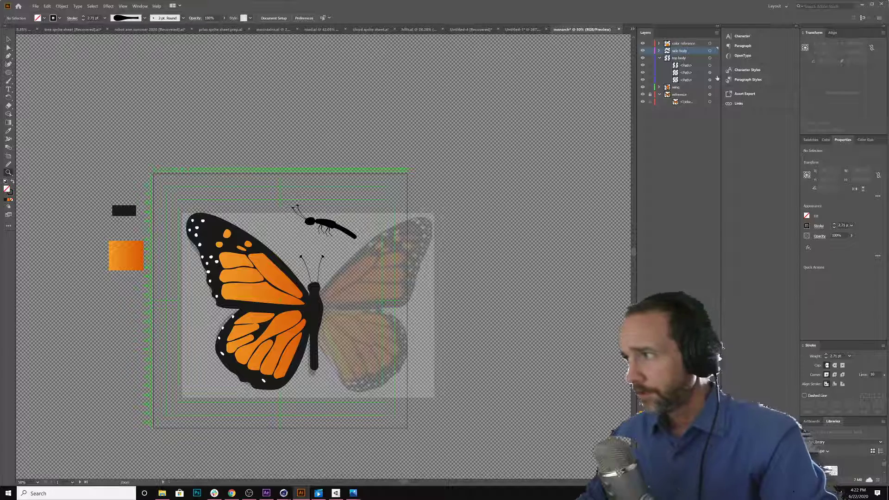
# Hide and reshow the side body, top body, wing and color reference layers one by one to check their contents
pyautogui.click(642, 51)
pyautogui.click(642, 51)
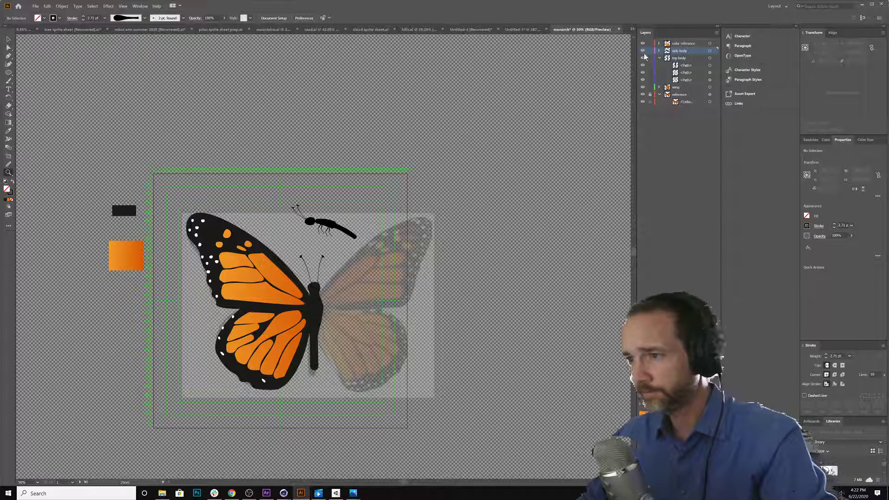
pyautogui.click(643, 58)
pyautogui.click(642, 59)
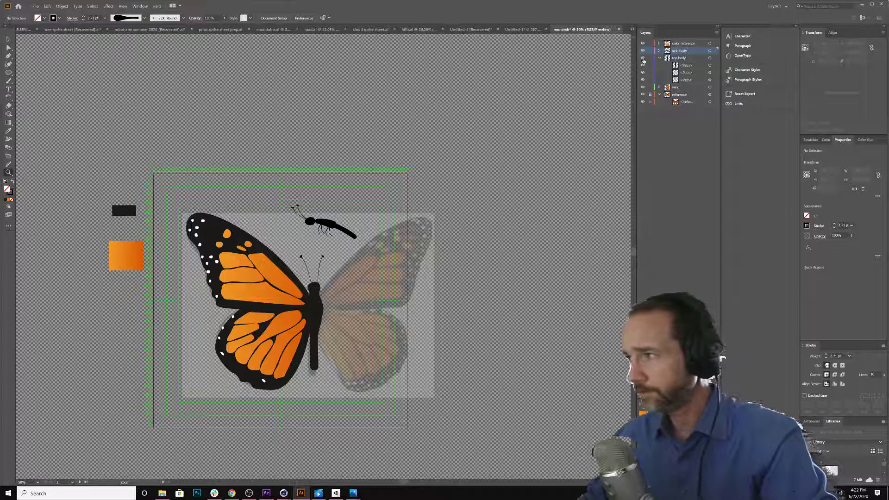
pyautogui.click(642, 87)
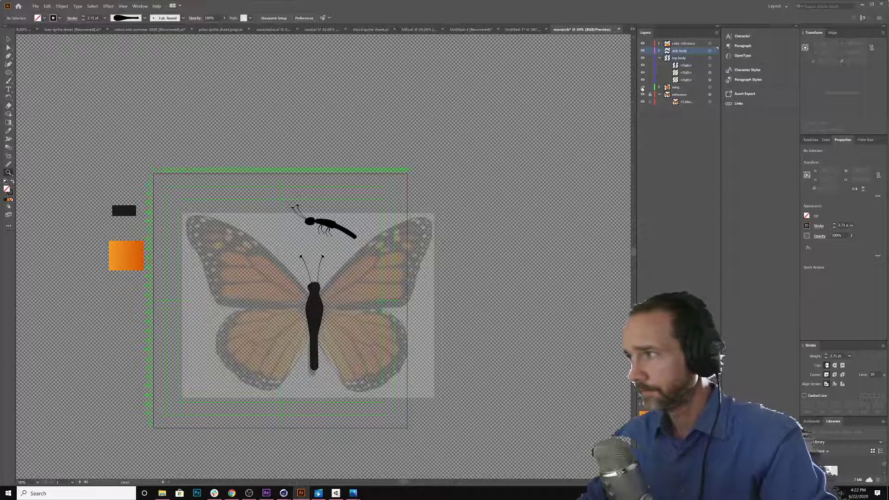
pyautogui.click(642, 87)
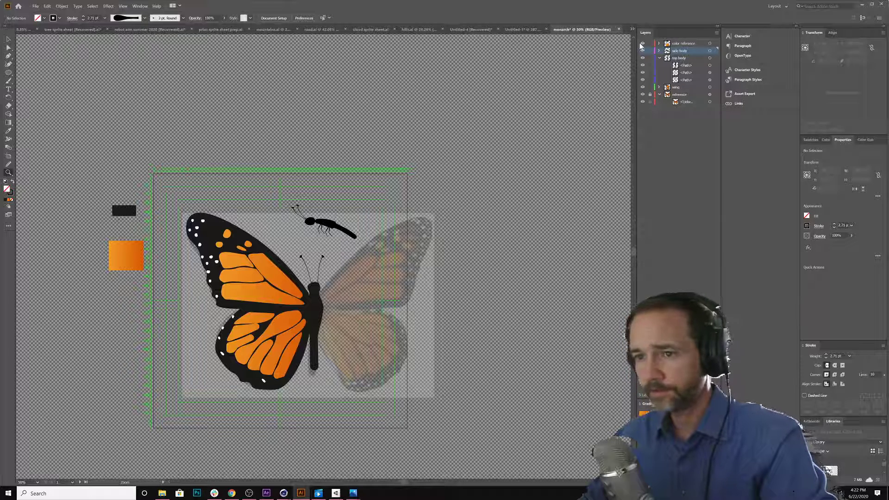
pyautogui.click(642, 44)
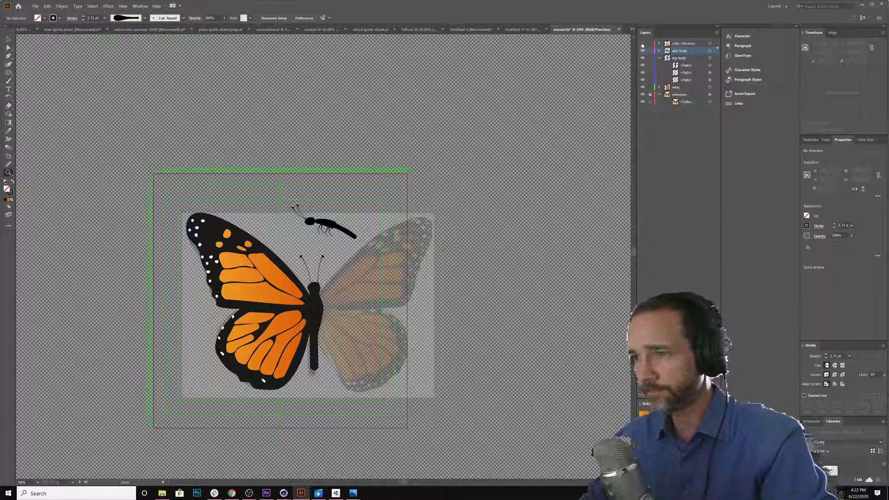
pyautogui.click(642, 43)
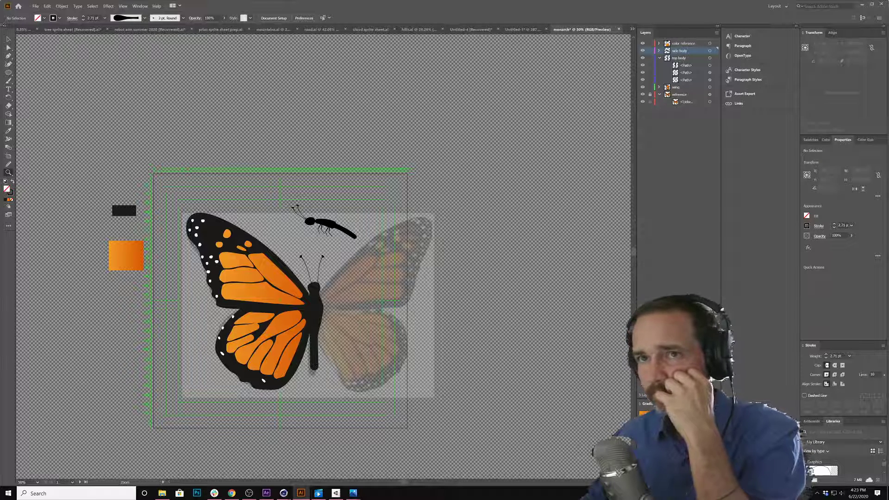
# Duplicate the small white spot along the hind wing's upper outer edge and into the gap near the forewing's lower outer edge
pyautogui.click(9, 39)
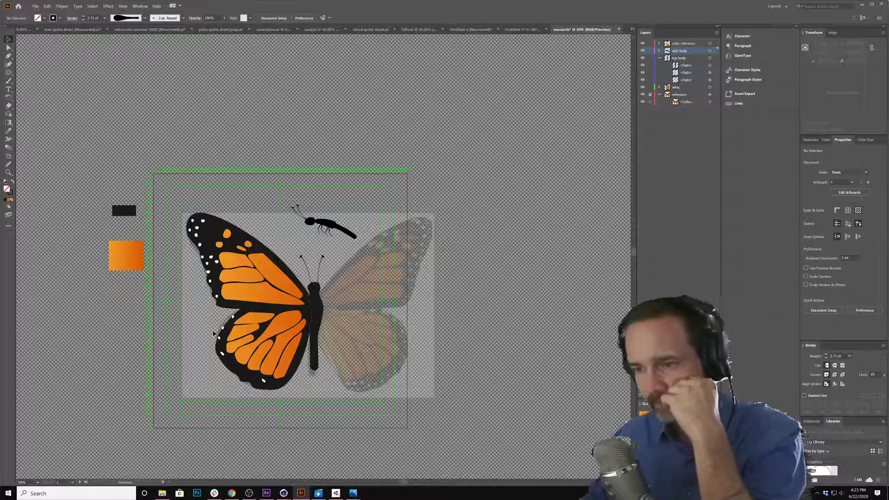
pyautogui.click(223, 329)
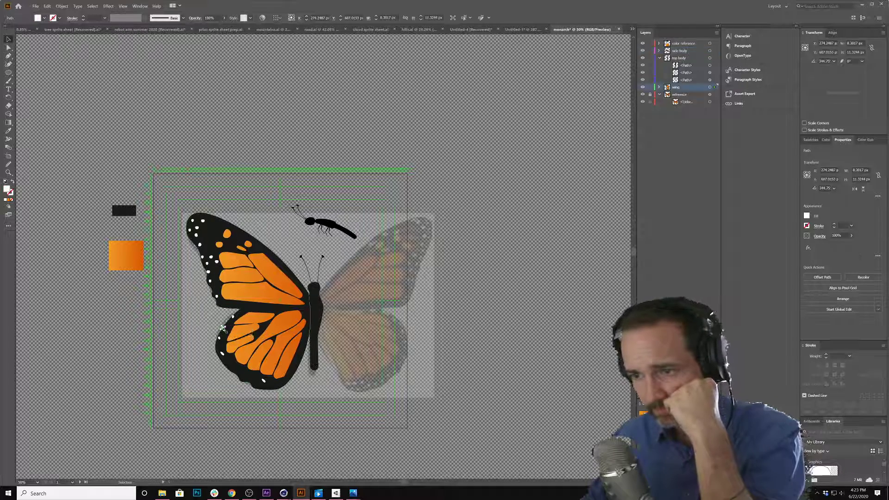
pyautogui.press('a')
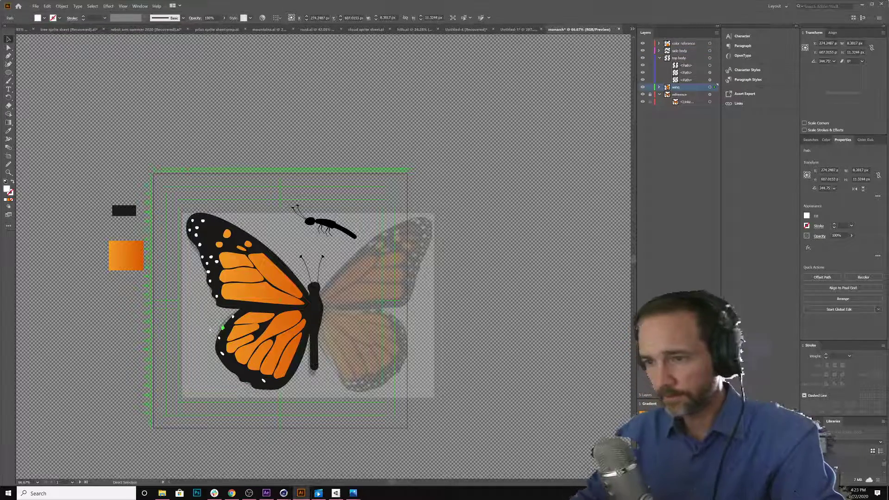
pyautogui.scroll(2, 209, 330)
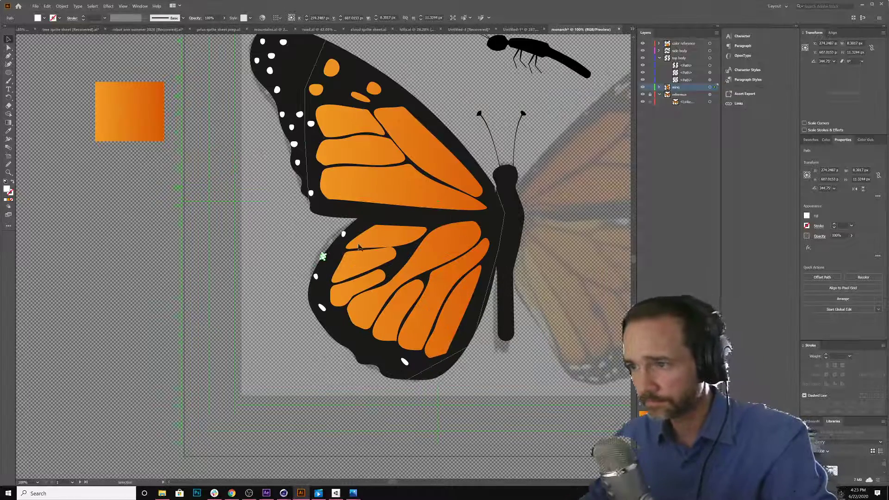
pyautogui.moveTo(323, 256); pyautogui.dragTo(343, 234)
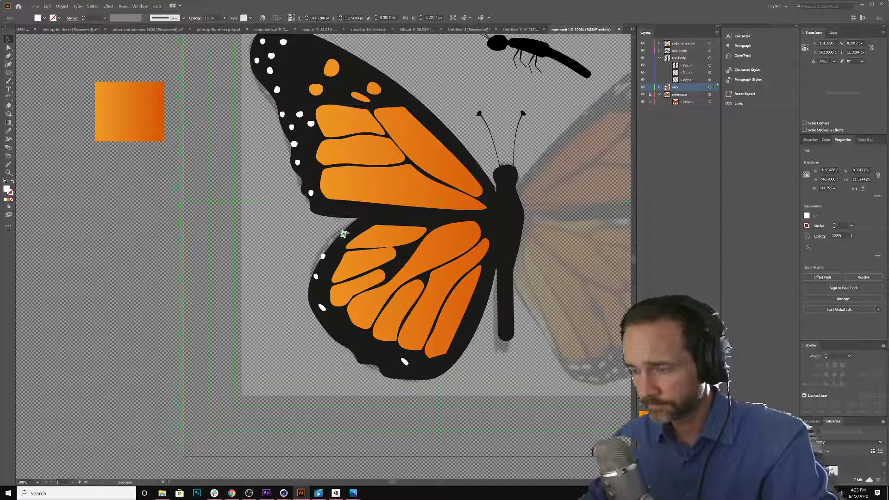
pyautogui.hotkey('ctrl', '+')
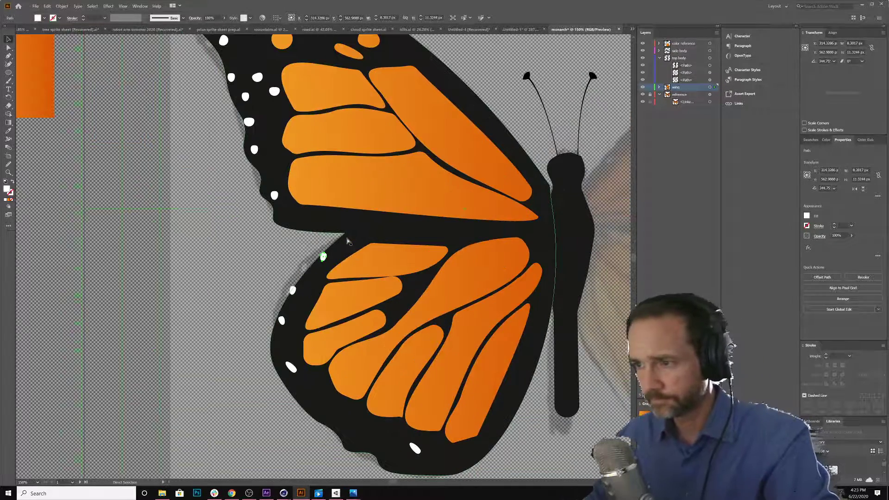
pyautogui.moveTo(323, 258); pyautogui.dragTo(326, 262)
pyautogui.moveTo(293, 294); pyautogui.dragTo(299, 297)
pyautogui.moveTo(285, 326); pyautogui.dragTo(272, 173)
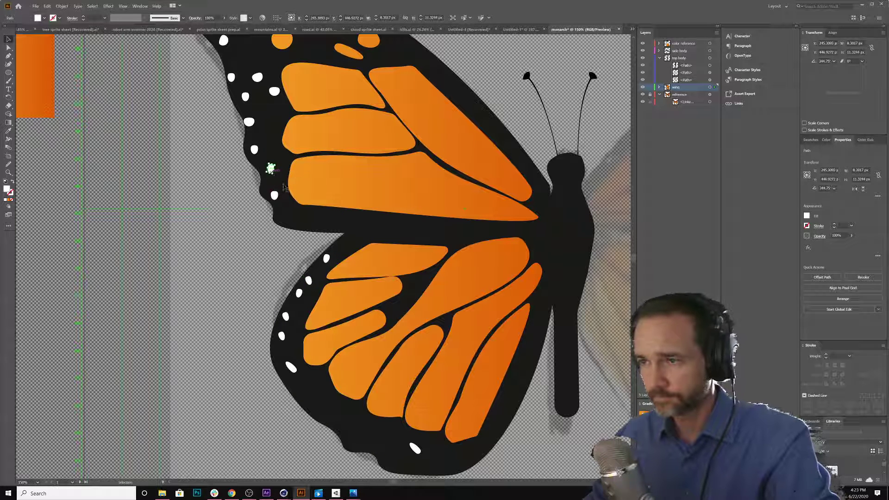
# Place three copies of the larger oval white spot along the hind wing's lower outer edge, following its curve
pyautogui.moveTo(300, 383); pyautogui.dragTo(364, 447)
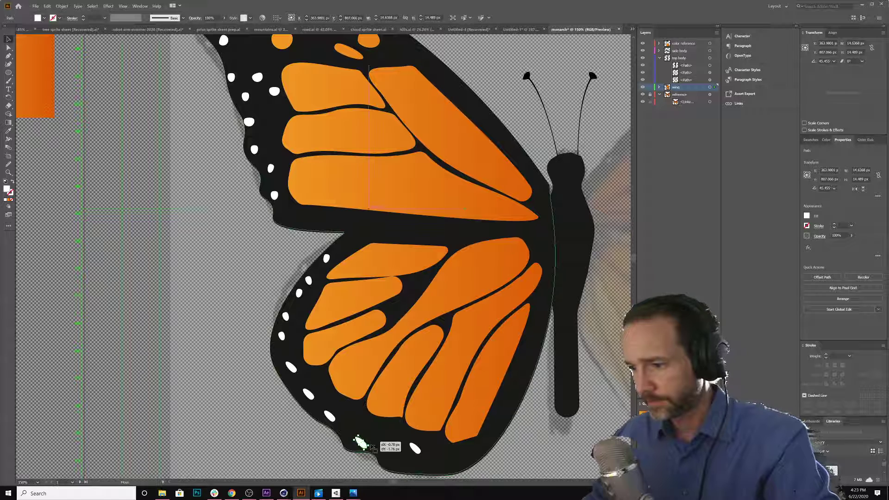
pyautogui.click(370, 447)
pyautogui.click(364, 446)
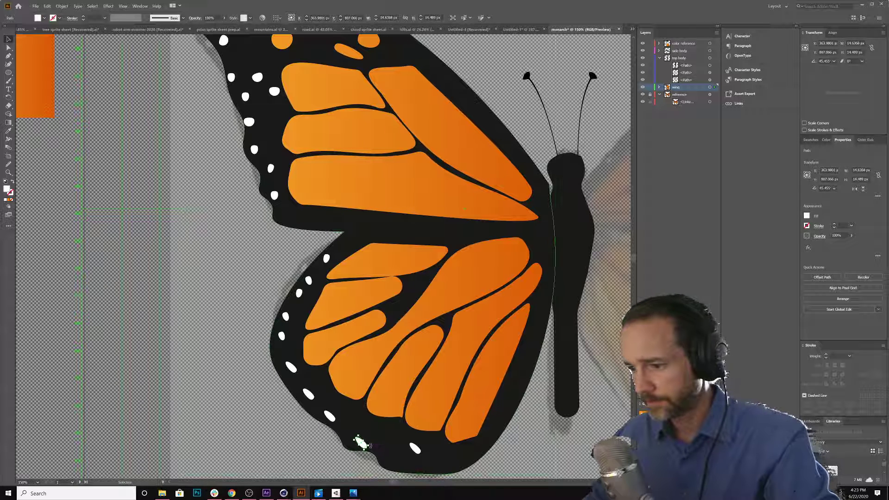
# Rotate and reposition the oval white spots along the hind wing's bottom edge, and add another copy toward its inner end
pyautogui.moveTo(358, 438); pyautogui.dragTo(441, 453)
pyautogui.click(415, 449)
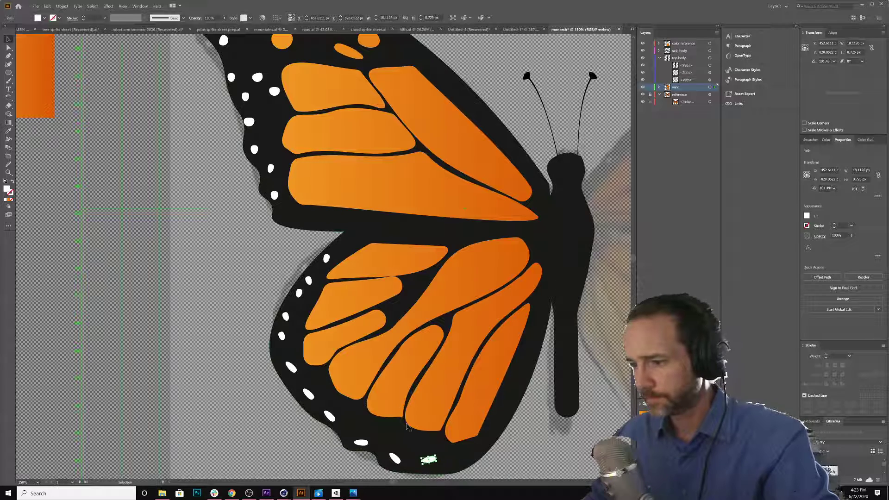
# Duplicate a small white forewing spot inward near the wing tip, enlarge it to about 33 by 41 px, and tilt it
pyautogui.scroll(5, 333, 241)
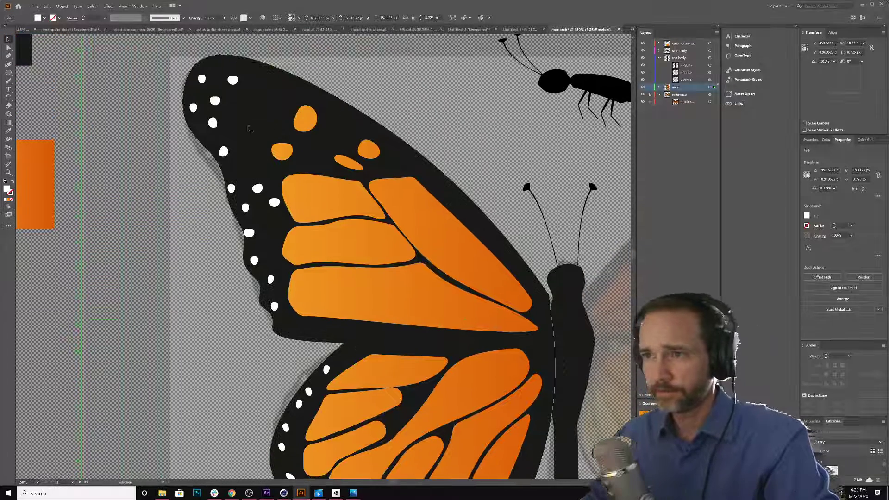
pyautogui.click(216, 101)
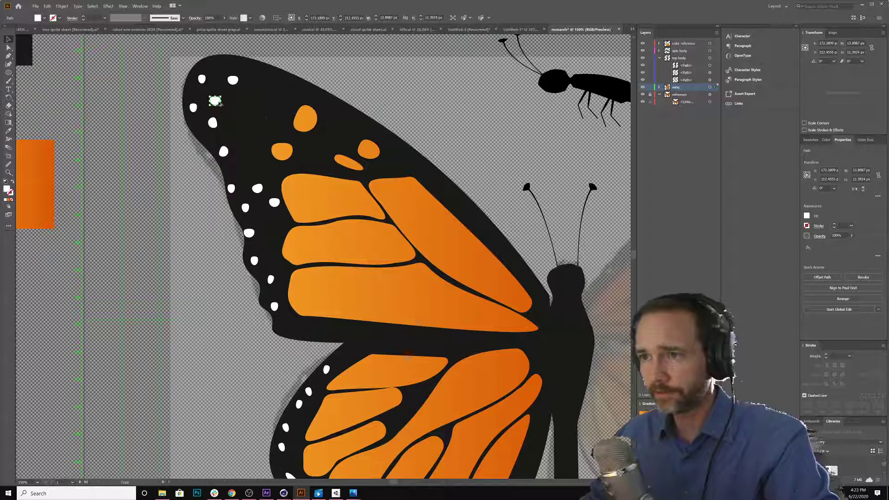
pyautogui.moveTo(220, 103); pyautogui.dragTo(268, 136)
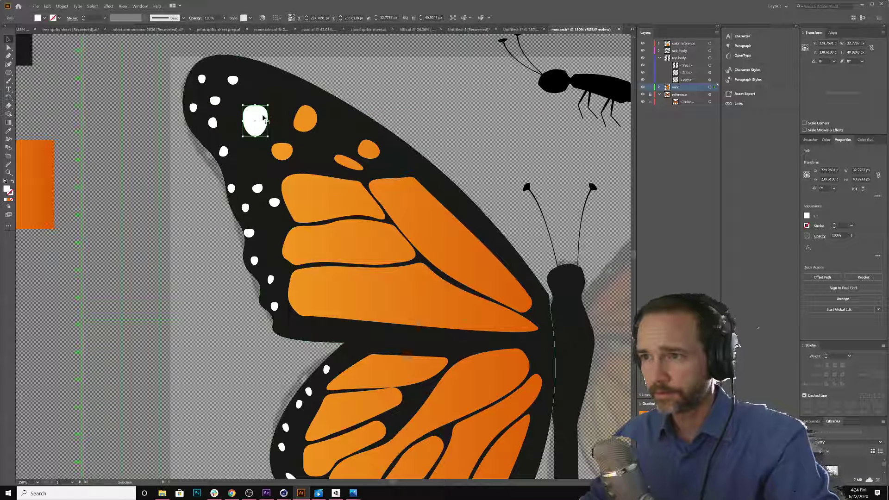
pyautogui.moveTo(269, 102); pyautogui.dragTo(258, 139)
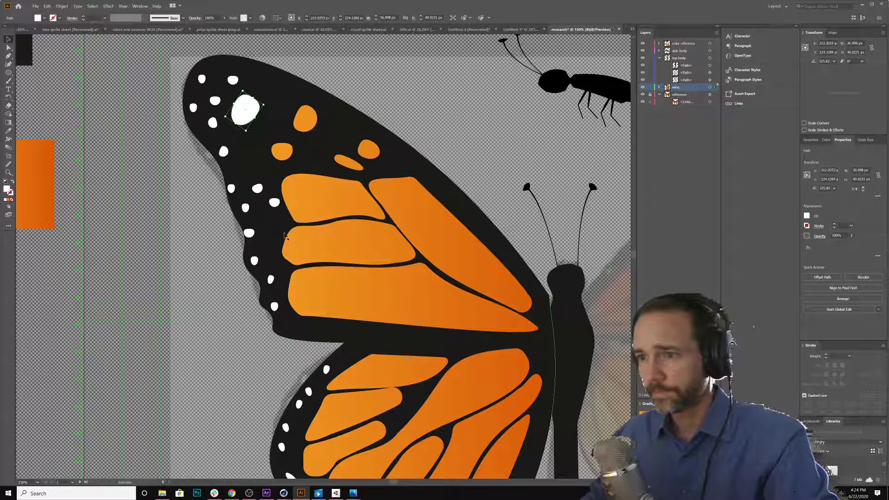
# Save the butterfly artwork as an Adobe Illustrator file named monarch in the ART 184 folder, using the Illustrator 2020 version options
pyautogui.hotkey('ctrl', '-')
pyautogui.hotkey('ctrl', '-')
pyautogui.hotkey('ctrl', '-')
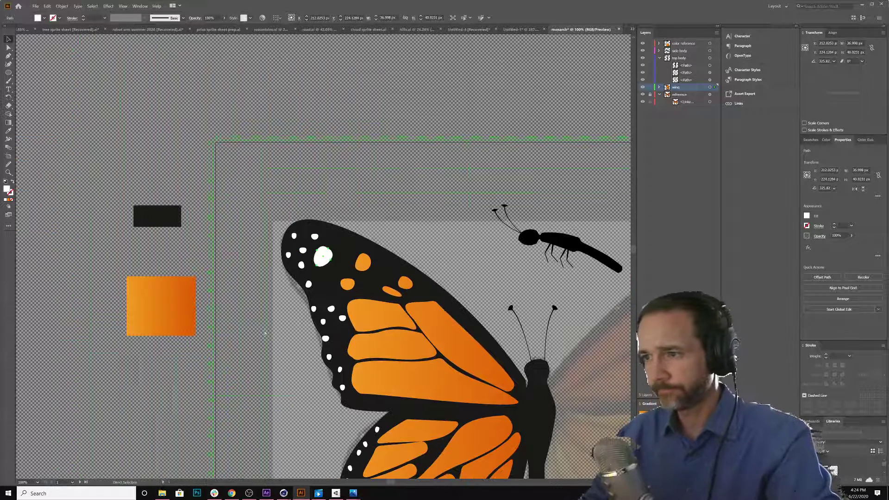
pyautogui.hotkey('ctrl', '-')
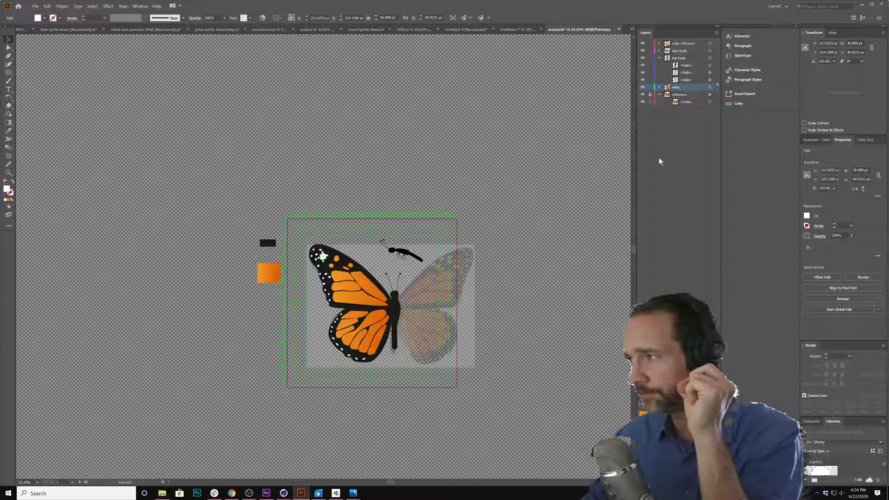
pyautogui.click(36, 6)
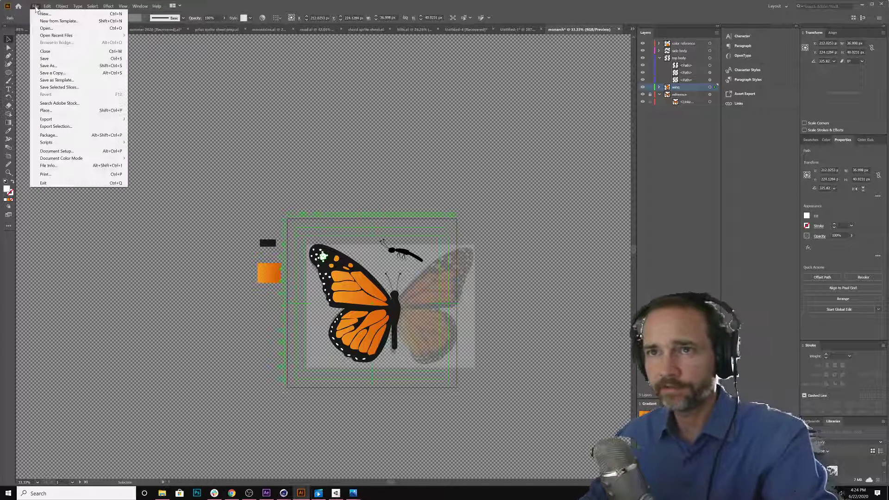
pyautogui.click(46, 62)
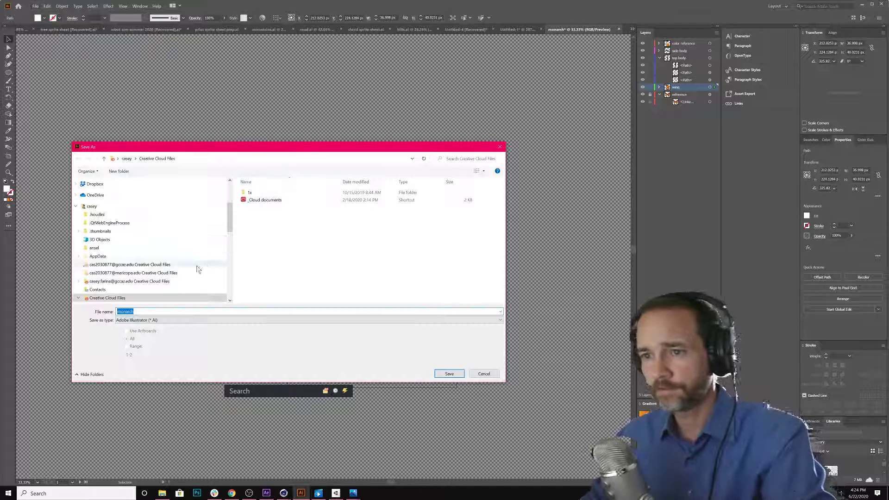
pyautogui.scroll(3, 101, 212)
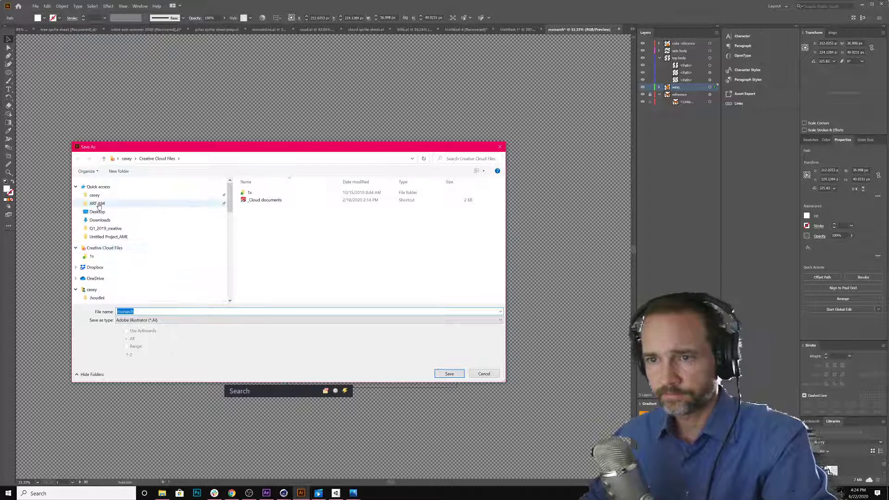
pyautogui.click(98, 203)
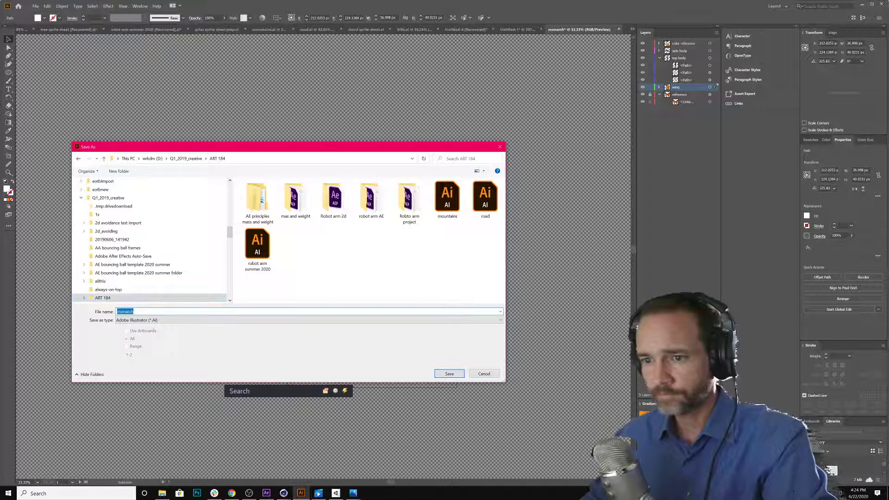
pyautogui.click(134, 311)
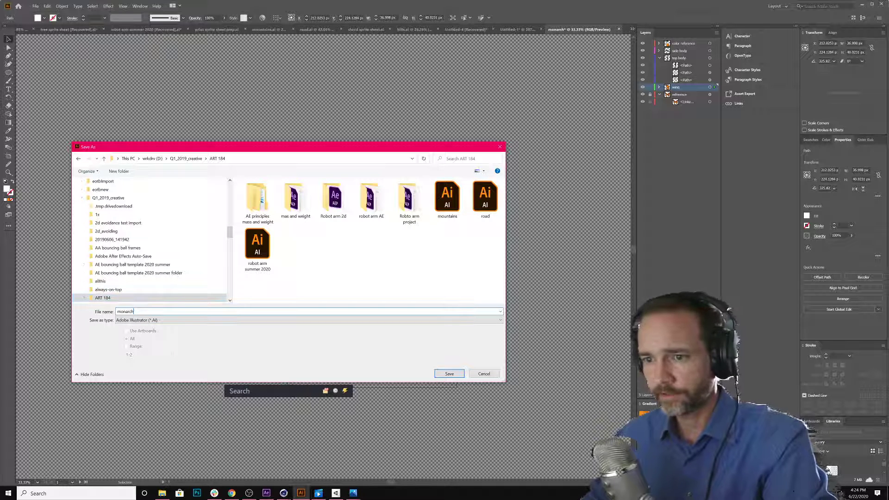
pyautogui.click(449, 374)
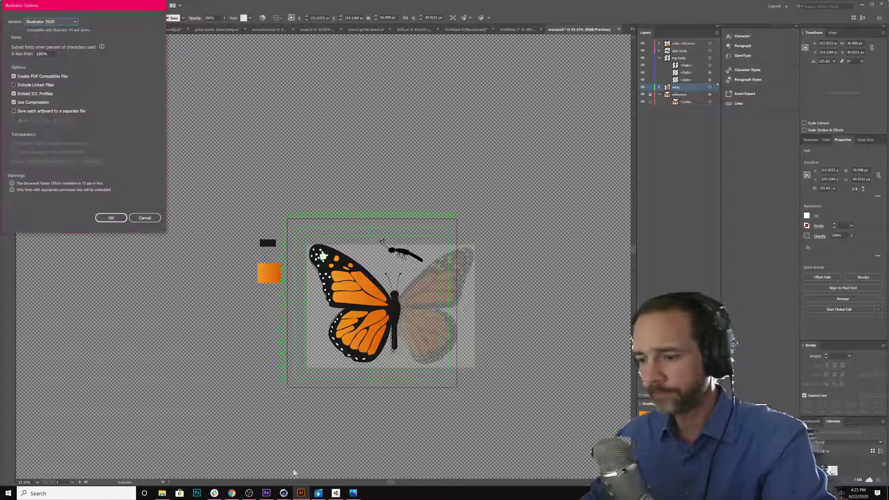
pyautogui.click(122, 218)
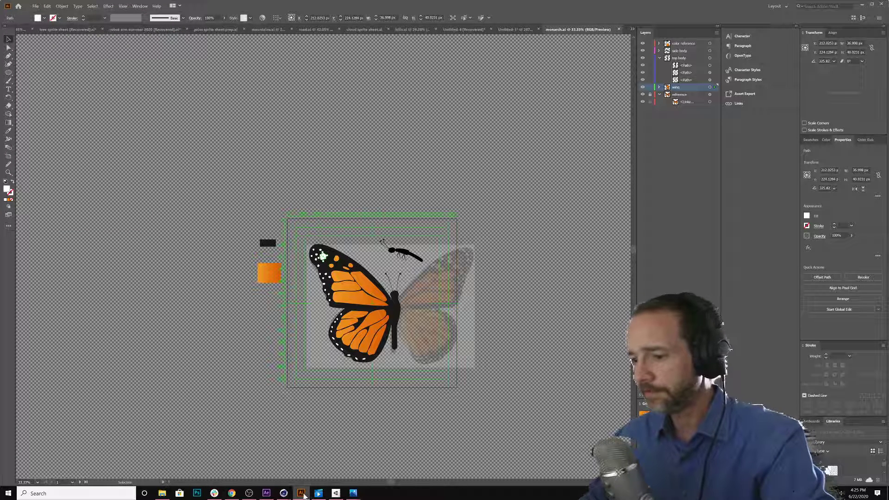
pyautogui.moveTo(303, 494)
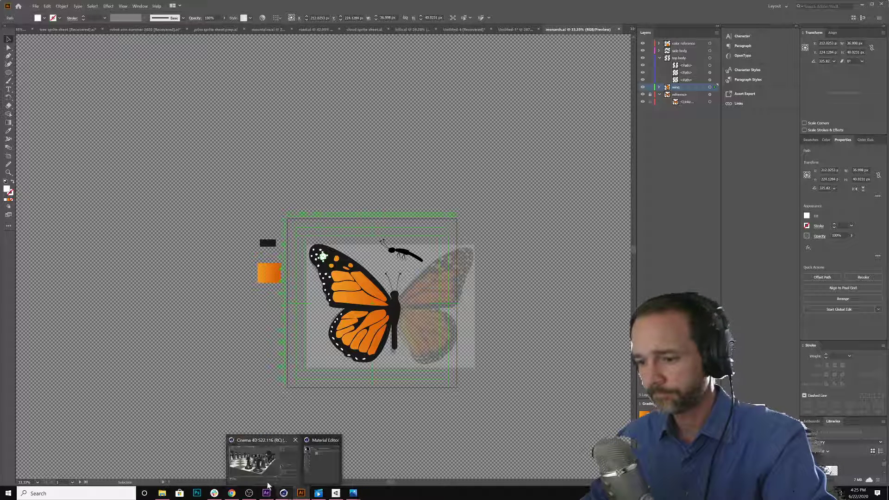
pyautogui.click(249, 493)
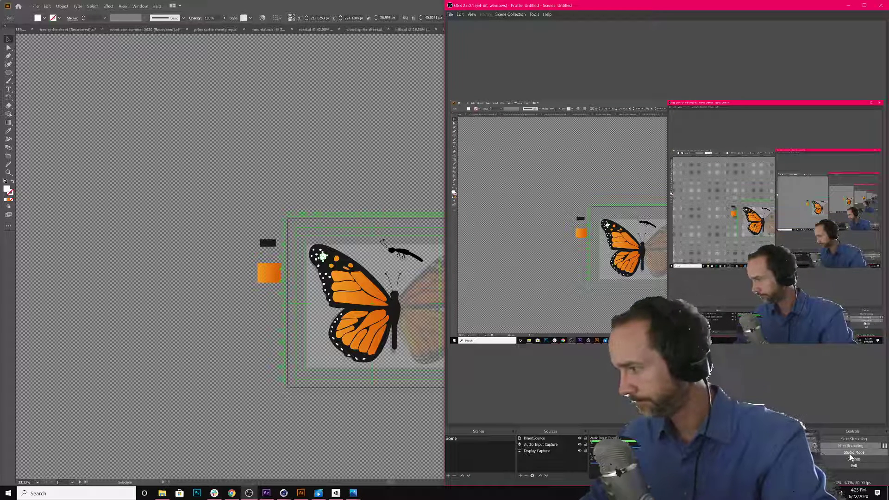